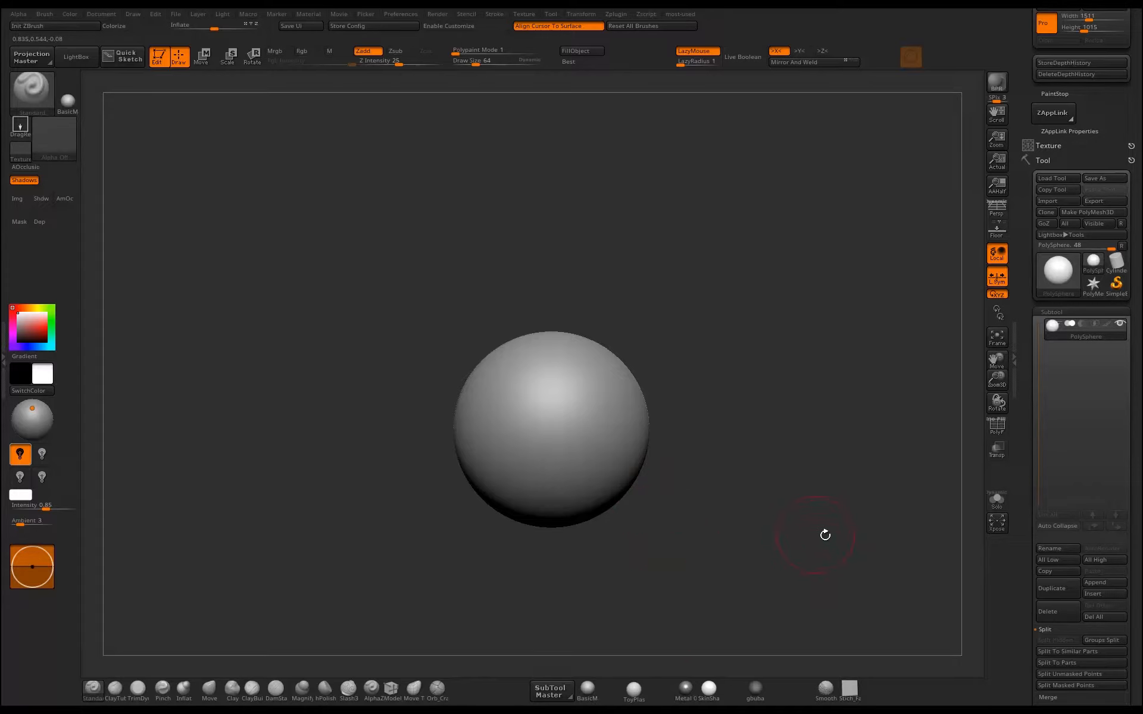
Append a cube as a new subtool and turn on its polygon wireframe display.
{"action": "left_click", "coordinate": [1096, 582]}
{"action": "left_click", "coordinate": [814, 500]}
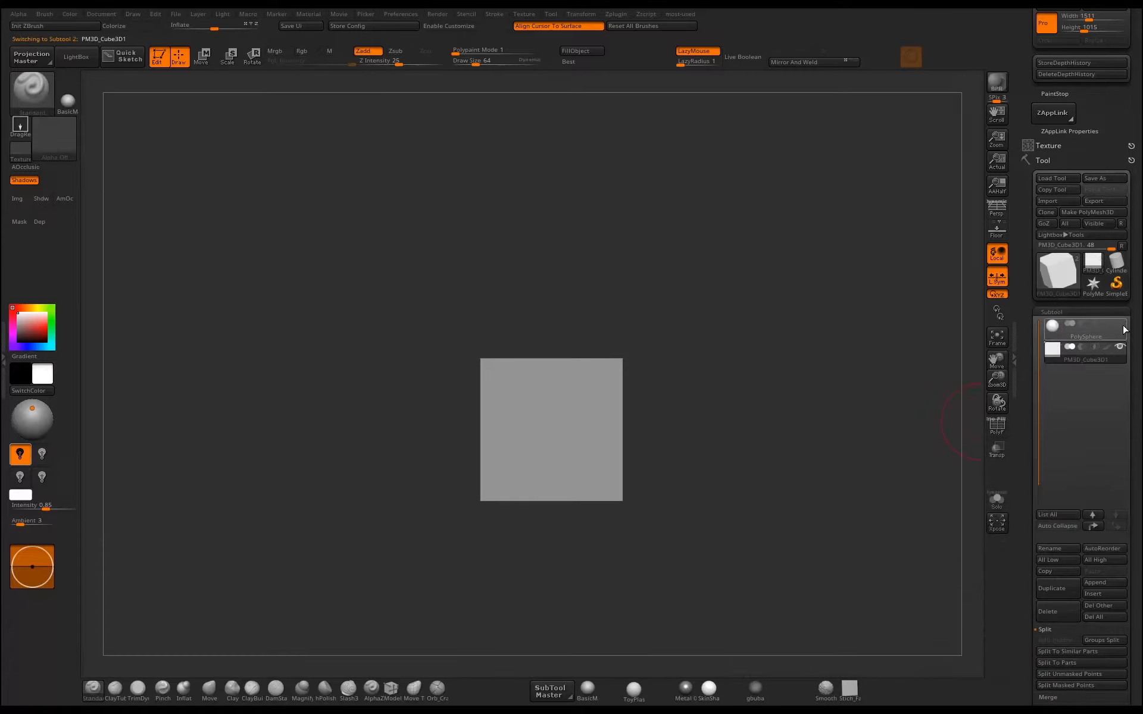
{"action": "left_click_drag", "start_coordinate": [798, 428], "coordinate": [665, 460]}
{"action": "left_click", "coordinate": [997, 426]}
{"action": "left_click_drag", "start_coordinate": [724, 433], "coordinate": [643, 387]}
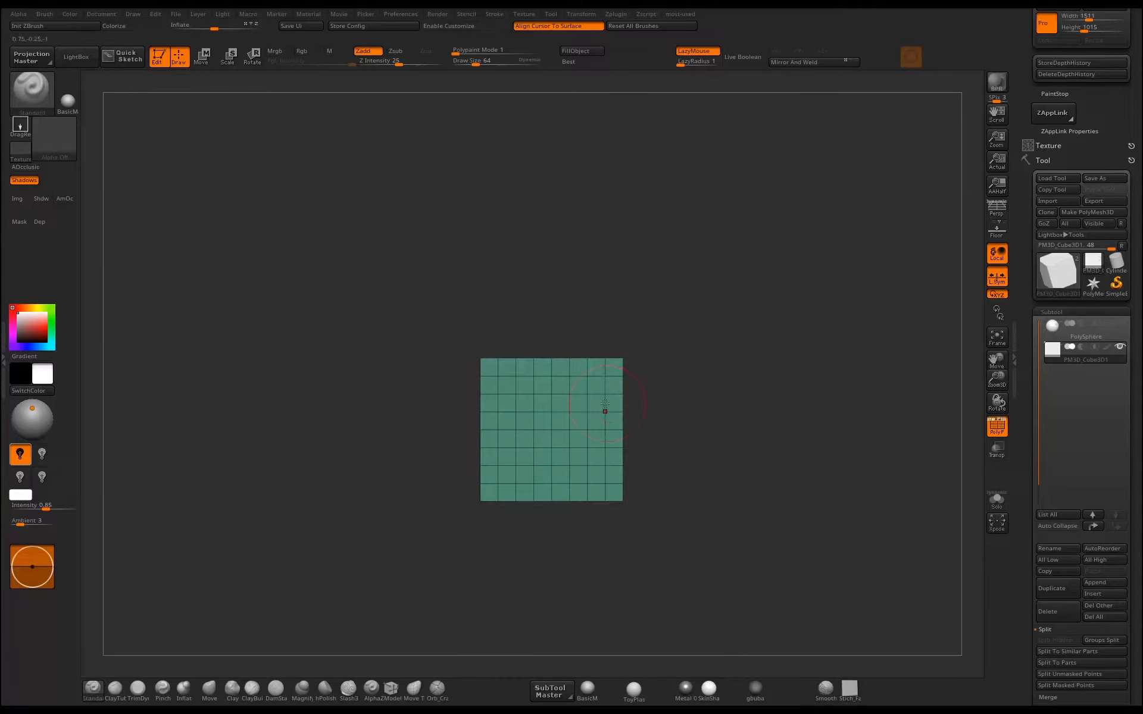
Isolate a single face of the cube and delete the hidden geometry to leave a flat plane.
{"action": "left_click_drag", "start_coordinate": [460, 334], "coordinate": [619, 586], "text": "ctrl+alt+shift"}
{"action": "left_click_drag", "start_coordinate": [724, 467], "coordinate": [681, 476]}
{"action": "left_click_drag", "start_coordinate": [700, 362], "coordinate": [489, 351]}
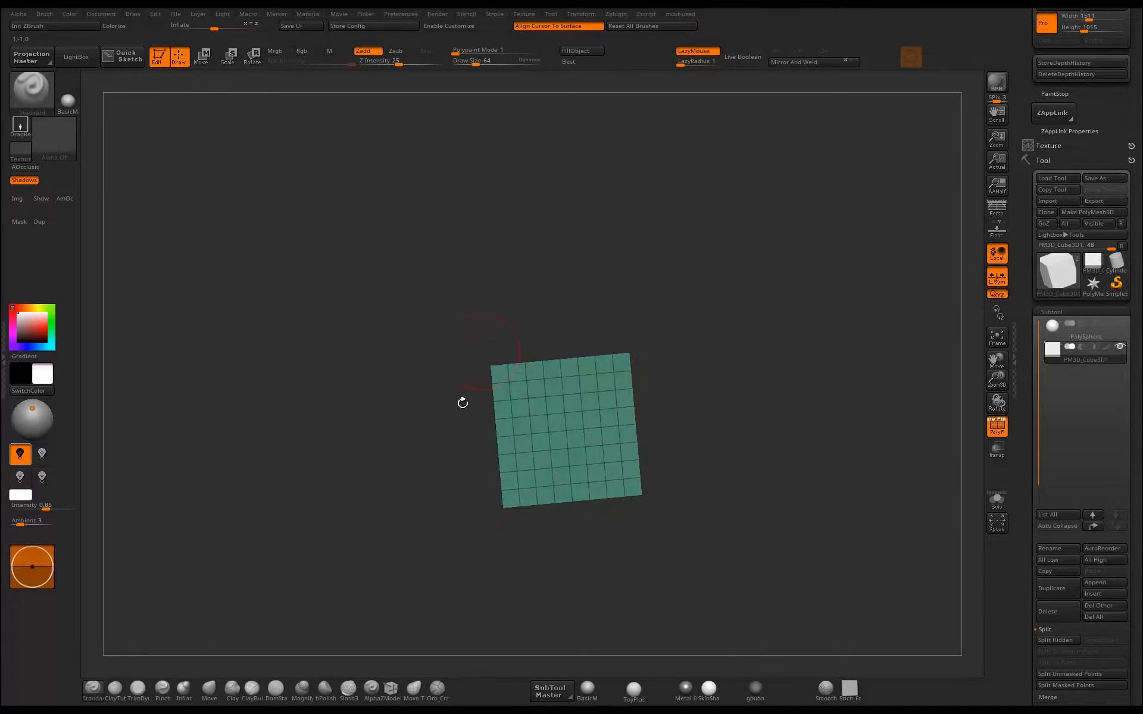
{"action": "key", "text": "ctrl+q"}
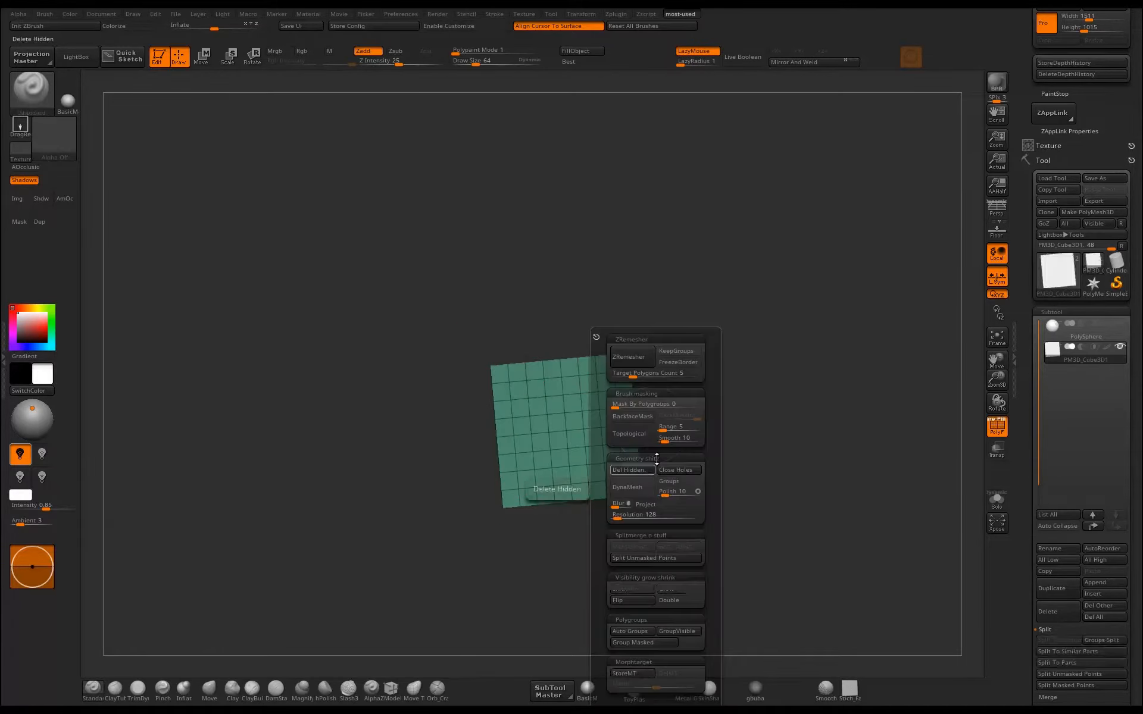
{"action": "left_click", "coordinate": [638, 471]}
{"action": "left_click_drag", "start_coordinate": [816, 377], "coordinate": [790, 401], "text": "shift"}
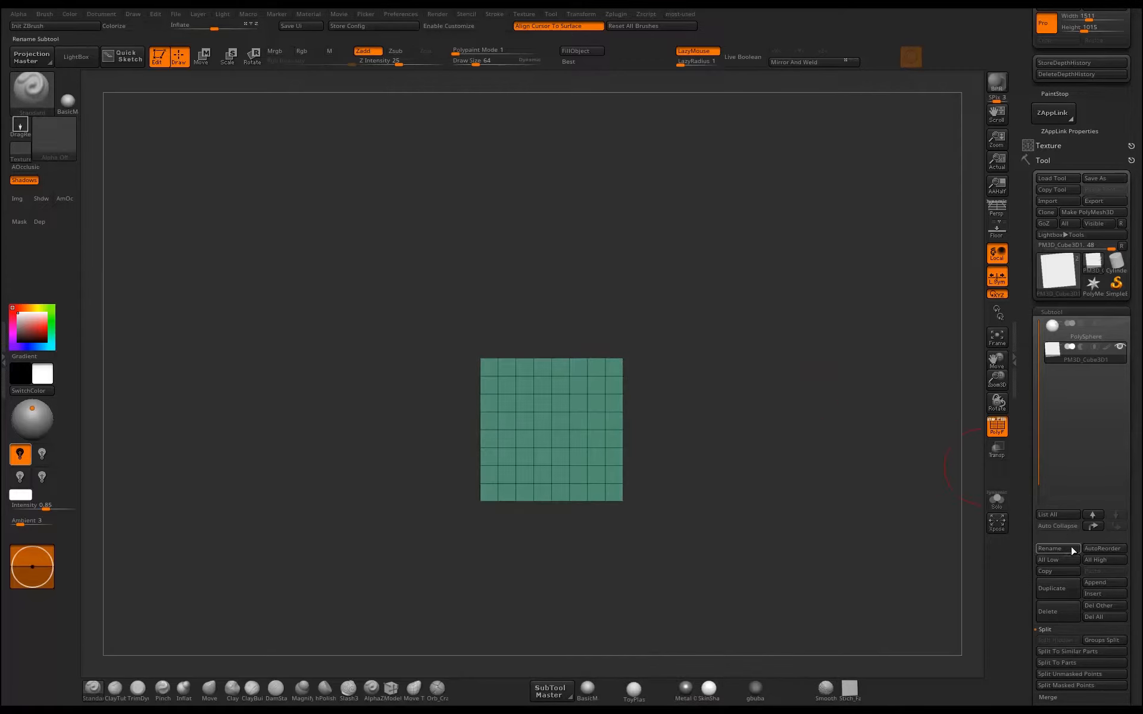
{"action": "left_click", "coordinate": [1094, 594]}
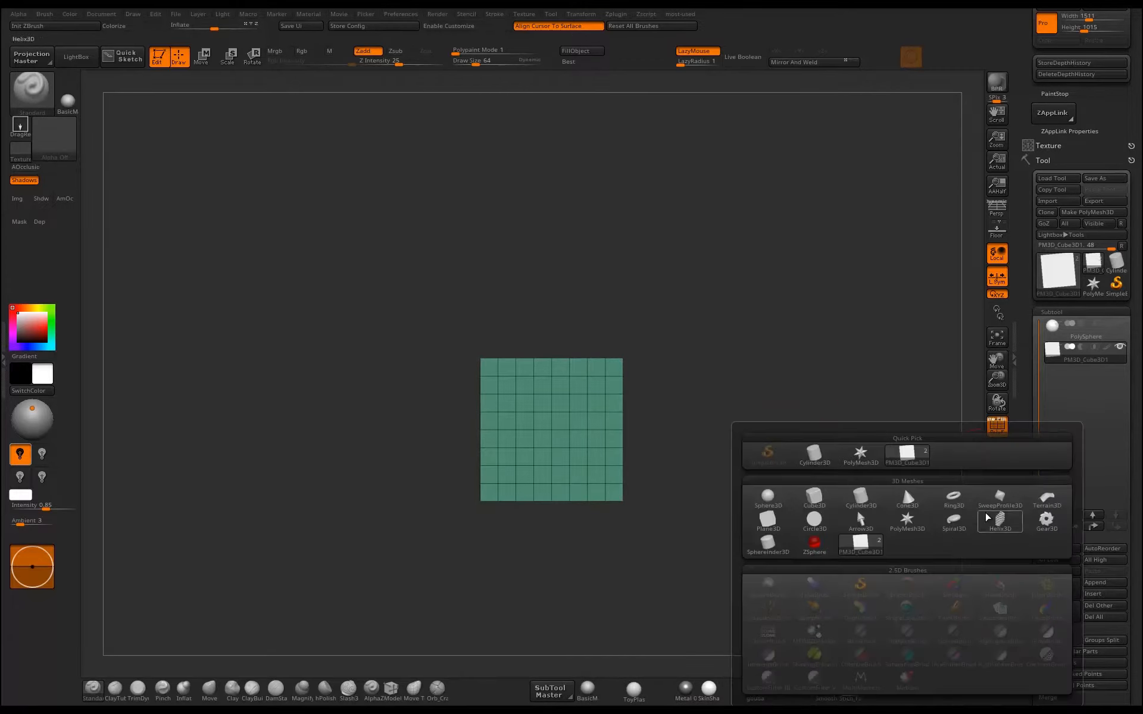
{"action": "mouse_move", "coordinate": [783, 526]}
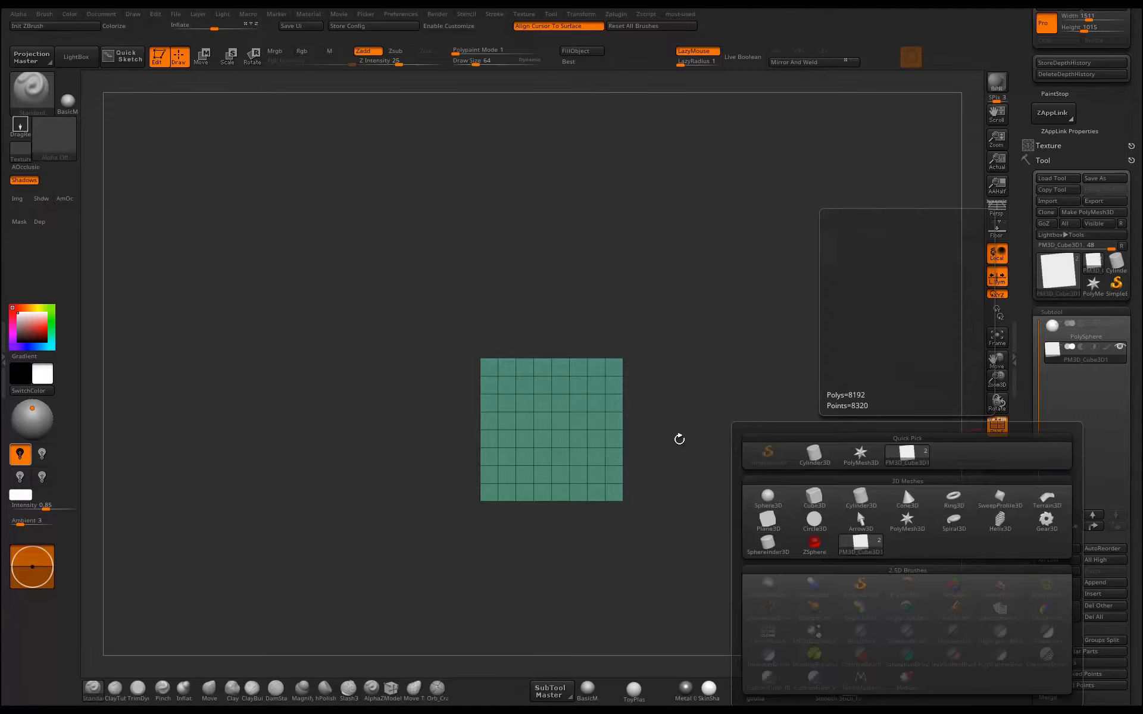
Select the Move brush and stretch the square plane with the gizmo into a long, narrow strip.
{"action": "key", "text": "b"}
{"action": "key", "text": "m"}
{"action": "key", "text": "v"}
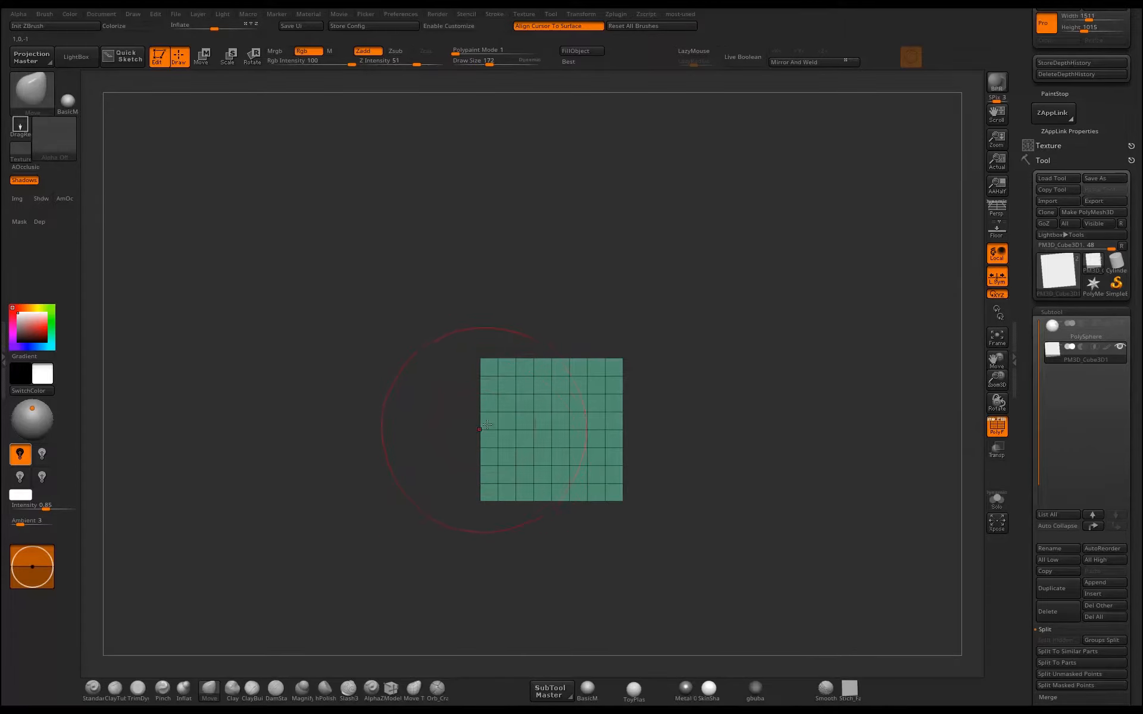
{"action": "mouse_move", "coordinate": [817, 333]}
{"action": "left_mouse_down"}
{"action": "mouse_move", "coordinate": [784, 358]}
{"action": "mouse_move", "coordinate": [745, 362]}
{"action": "mouse_move", "coordinate": [726, 330]}
{"action": "left_mouse_up"}
{"action": "left_click_drag", "start_coordinate": [726, 331], "coordinate": [696, 346]}
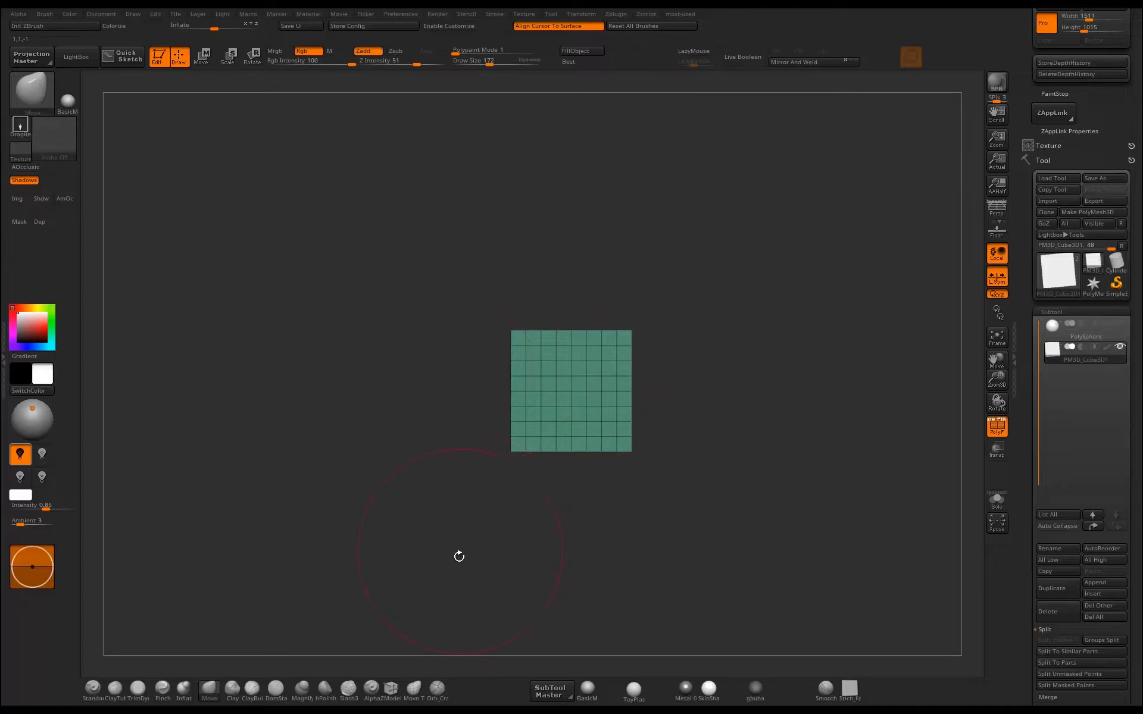
{"action": "left_click_drag", "start_coordinate": [508, 396], "coordinate": [416, 370]}
{"action": "mouse_move", "coordinate": [512, 455]}
{"action": "left_mouse_down"}
{"action": "mouse_move", "coordinate": [628, 417]}
{"action": "mouse_move", "coordinate": [632, 398]}
{"action": "mouse_move", "coordinate": [770, 339]}
{"action": "mouse_move", "coordinate": [689, 360]}
{"action": "mouse_move", "coordinate": [720, 367]}
{"action": "mouse_move", "coordinate": [715, 358]}
{"action": "left_mouse_up"}
{"action": "key", "text": "w"}
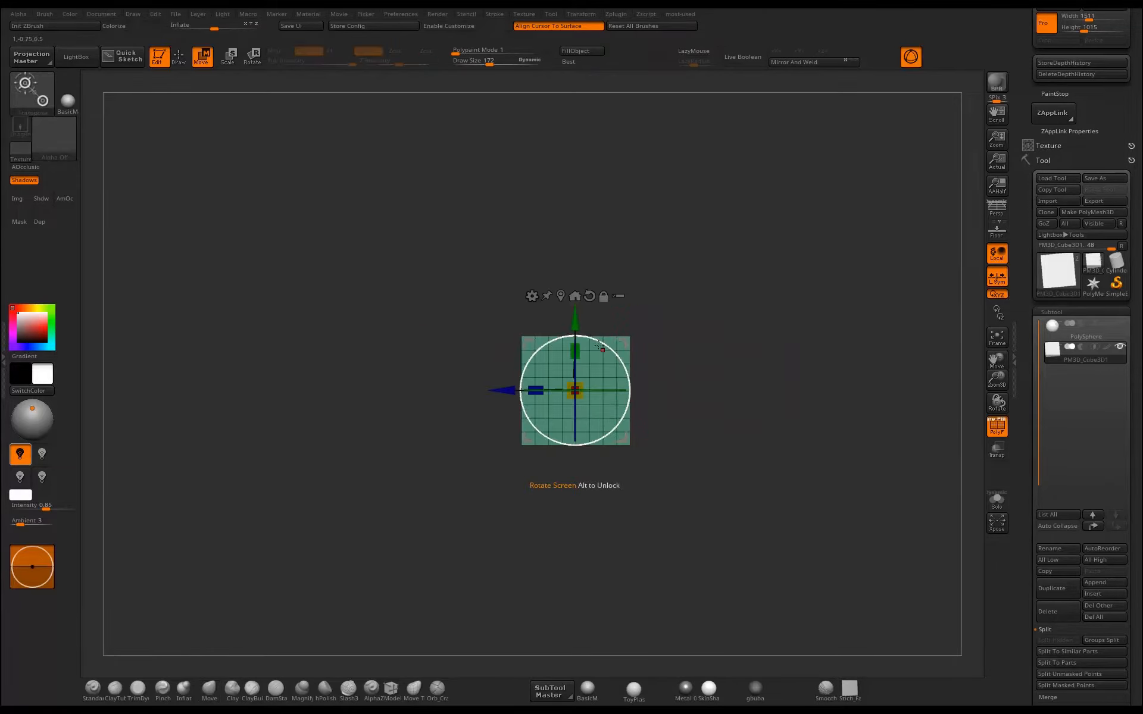
{"action": "mouse_move", "coordinate": [577, 351]}
{"action": "left_mouse_down"}
{"action": "mouse_move", "coordinate": [575, 379]}
{"action": "mouse_move", "coordinate": [519, 458]}
{"action": "mouse_move", "coordinate": [554, 501]}
{"action": "left_mouse_up"}
{"action": "key", "text": "ctrl+z"}
{"action": "key", "text": "q"}
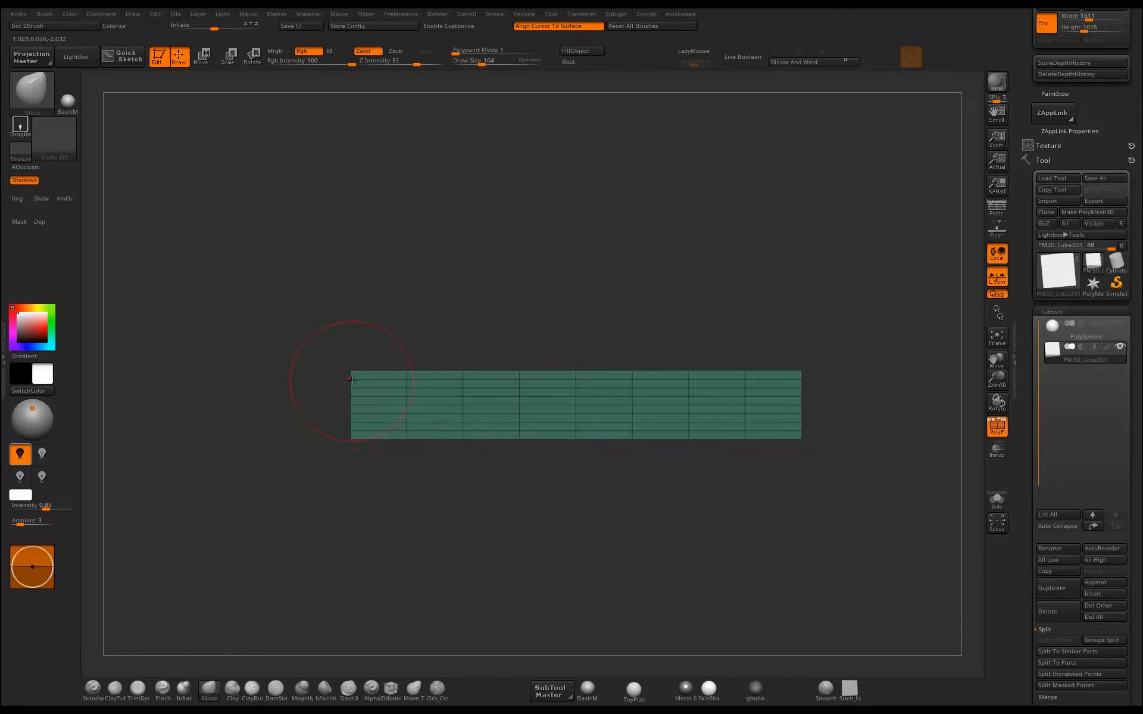
Shape one end of the strip with the Move brush into a pointed blade tip with a curved cutting edge.
{"action": "mouse_move", "coordinate": [356, 383]}
{"action": "left_mouse_down"}
{"action": "mouse_move", "coordinate": [344, 386]}
{"action": "mouse_move", "coordinate": [340, 420]}
{"action": "mouse_move", "coordinate": [323, 365]}
{"action": "mouse_move", "coordinate": [256, 377]}
{"action": "left_mouse_up"}
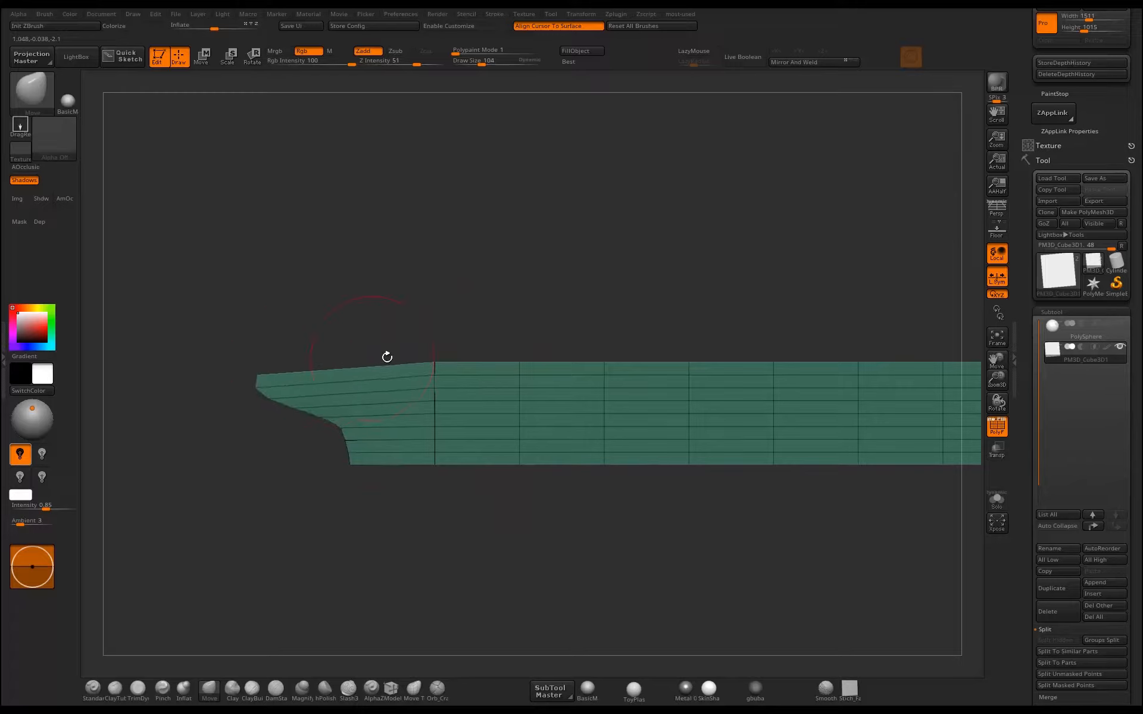
{"action": "left_click_drag", "start_coordinate": [431, 361], "coordinate": [425, 360]}
{"action": "mouse_move", "coordinate": [107, 345]}
{"action": "left_mouse_down", "text": "alt"}
{"action": "mouse_move", "coordinate": [123, 382]}
{"action": "mouse_move", "coordinate": [288, 350]}
{"action": "mouse_move", "coordinate": [226, 363]}
{"action": "mouse_move", "coordinate": [265, 385]}
{"action": "left_mouse_up", "text": "alt"}
{"action": "left_click_drag", "start_coordinate": [346, 418], "coordinate": [332, 424]}
{"action": "mouse_move", "coordinate": [397, 436]}
{"action": "left_mouse_down"}
{"action": "mouse_move", "coordinate": [380, 446]}
{"action": "mouse_move", "coordinate": [459, 519]}
{"action": "mouse_move", "coordinate": [509, 501]}
{"action": "mouse_move", "coordinate": [493, 526]}
{"action": "mouse_move", "coordinate": [497, 511]}
{"action": "mouse_move", "coordinate": [417, 482]}
{"action": "mouse_move", "coordinate": [291, 408]}
{"action": "mouse_move", "coordinate": [275, 417]}
{"action": "left_mouse_up"}
{"action": "mouse_move", "coordinate": [371, 543]}
{"action": "left_mouse_down", "text": "alt"}
{"action": "mouse_move", "coordinate": [518, 485]}
{"action": "mouse_move", "coordinate": [438, 508]}
{"action": "mouse_move", "coordinate": [439, 446]}
{"action": "left_mouse_up", "text": "alt"}
{"action": "left_click_drag", "start_coordinate": [275, 347], "coordinate": [446, 417], "text": "alt"}
{"action": "left_click_drag", "start_coordinate": [482, 504], "coordinate": [488, 489], "text": "alt"}
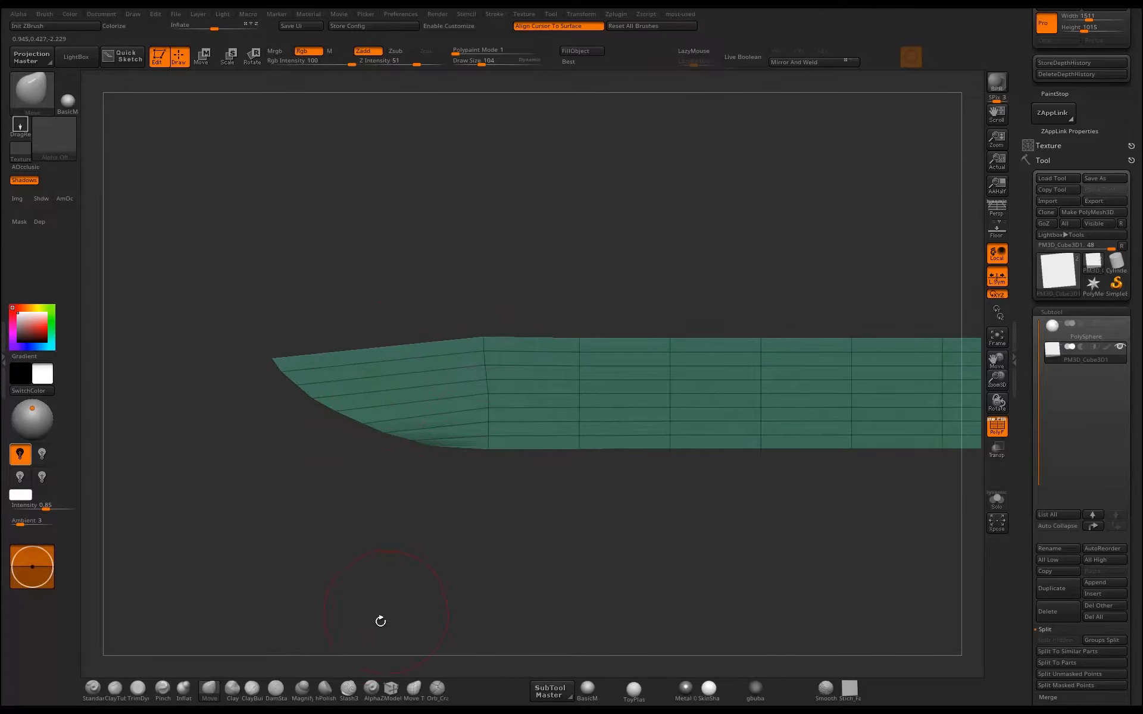
Select the ZModeler brush and examine its edge and polygon actions on the blade, including Insert with a single edge loop.
{"action": "left_click", "coordinate": [394, 688]}
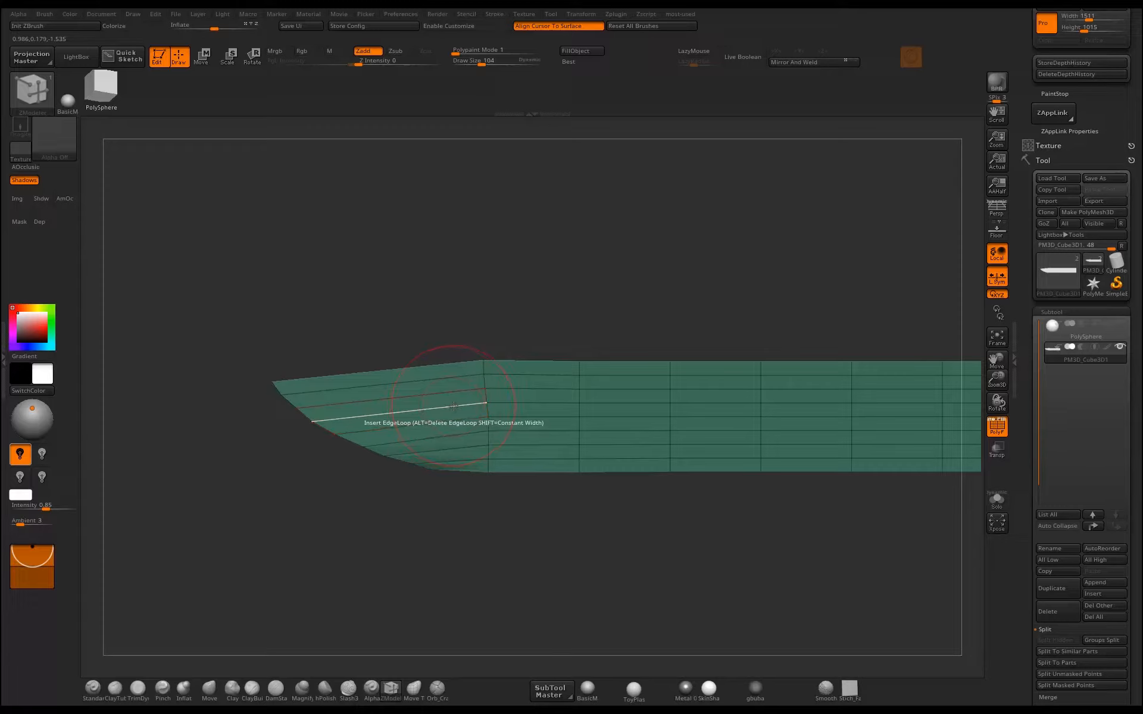
{"action": "key", "text": "space"}
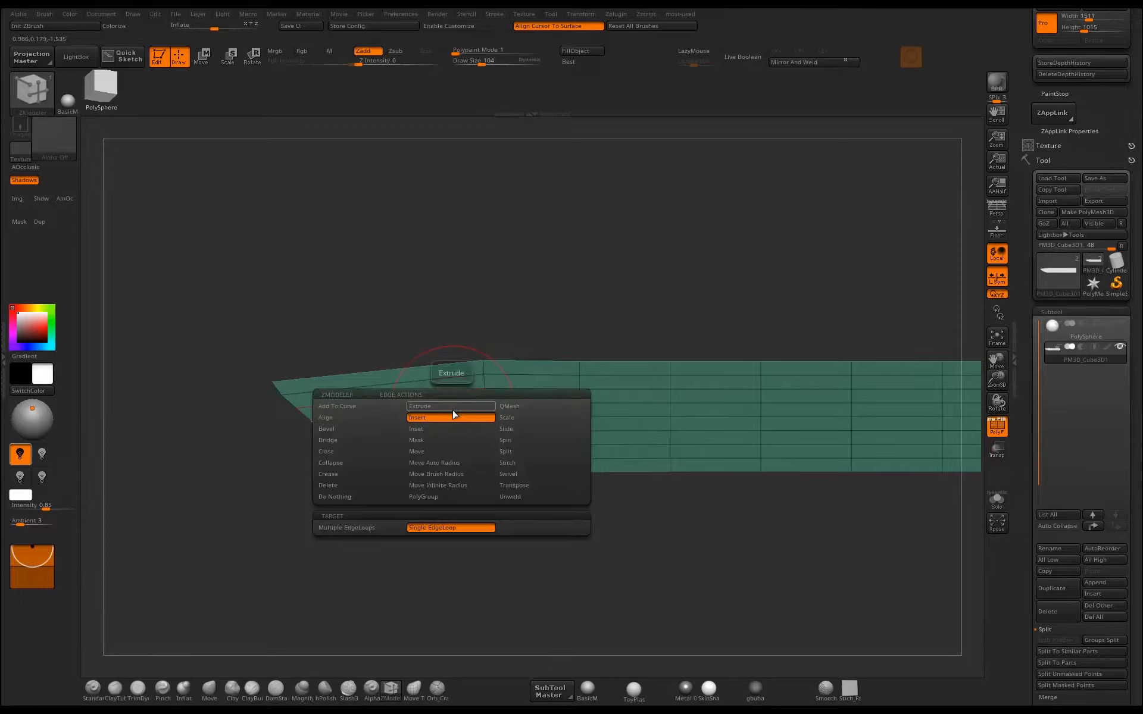
{"action": "left_click", "coordinate": [445, 418]}
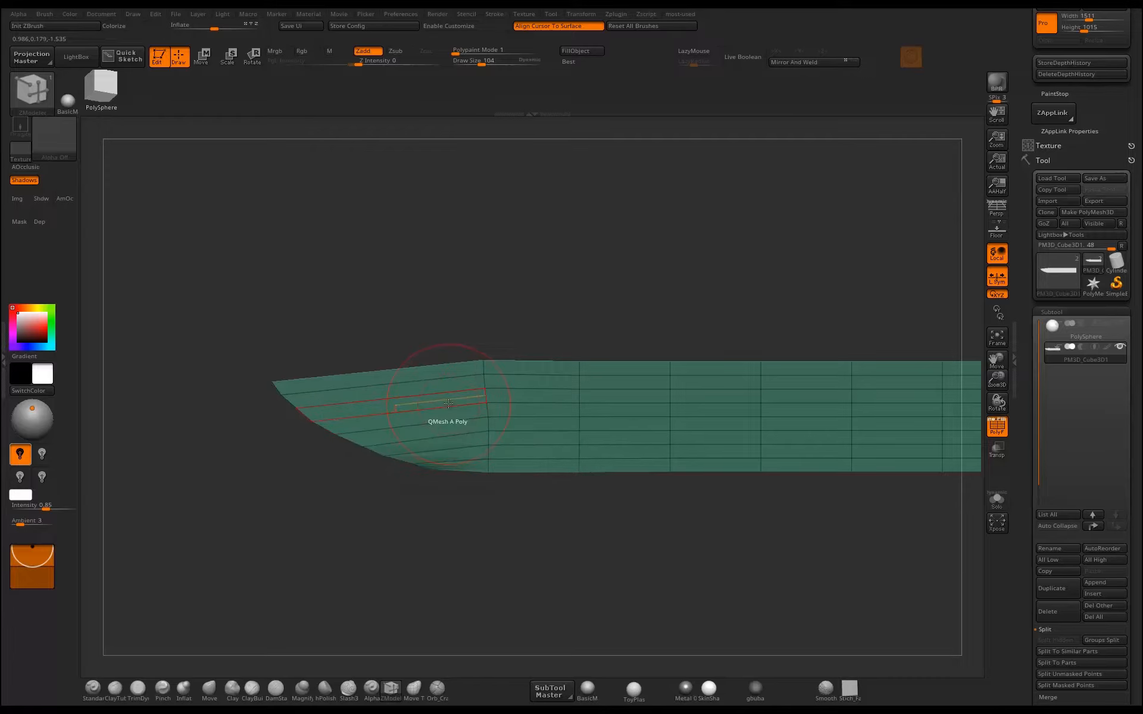
{"action": "key", "text": "space"}
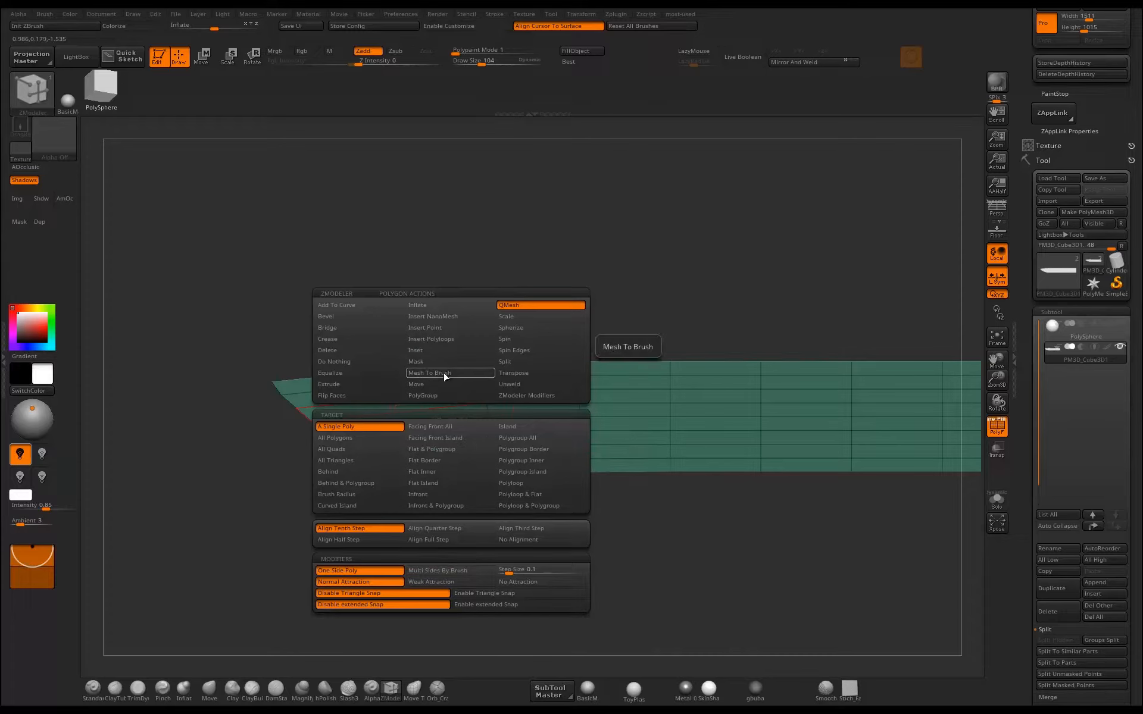
{"action": "left_click", "coordinate": [418, 395]}
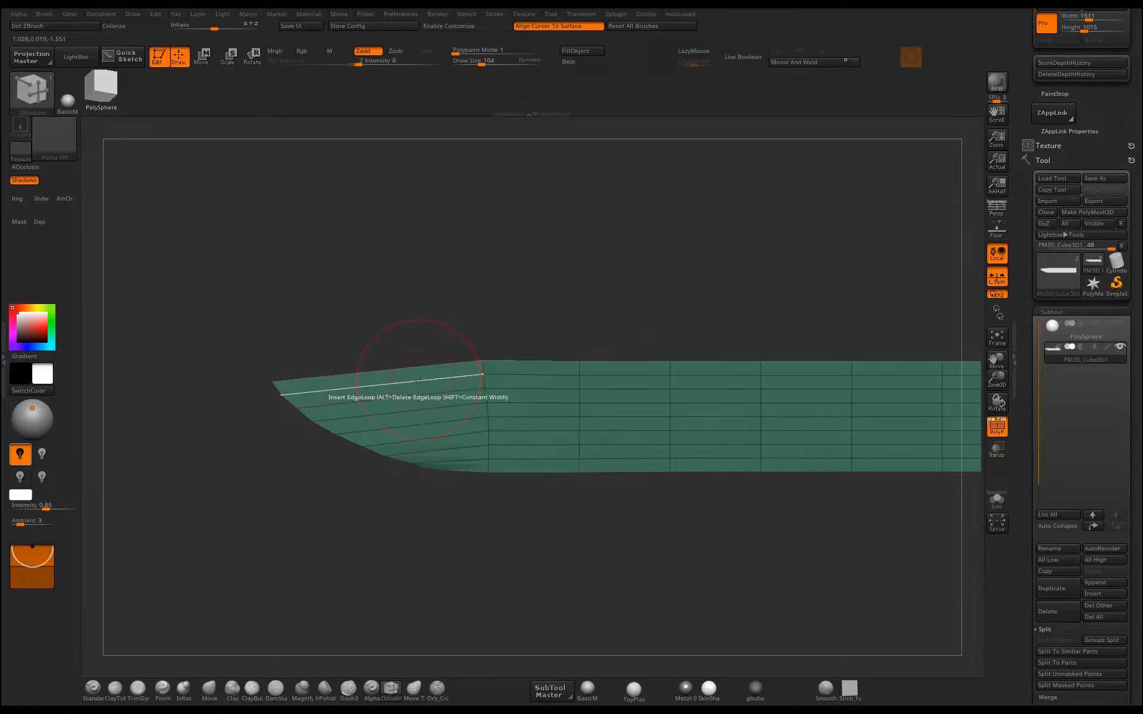
{"action": "key", "text": "space"}
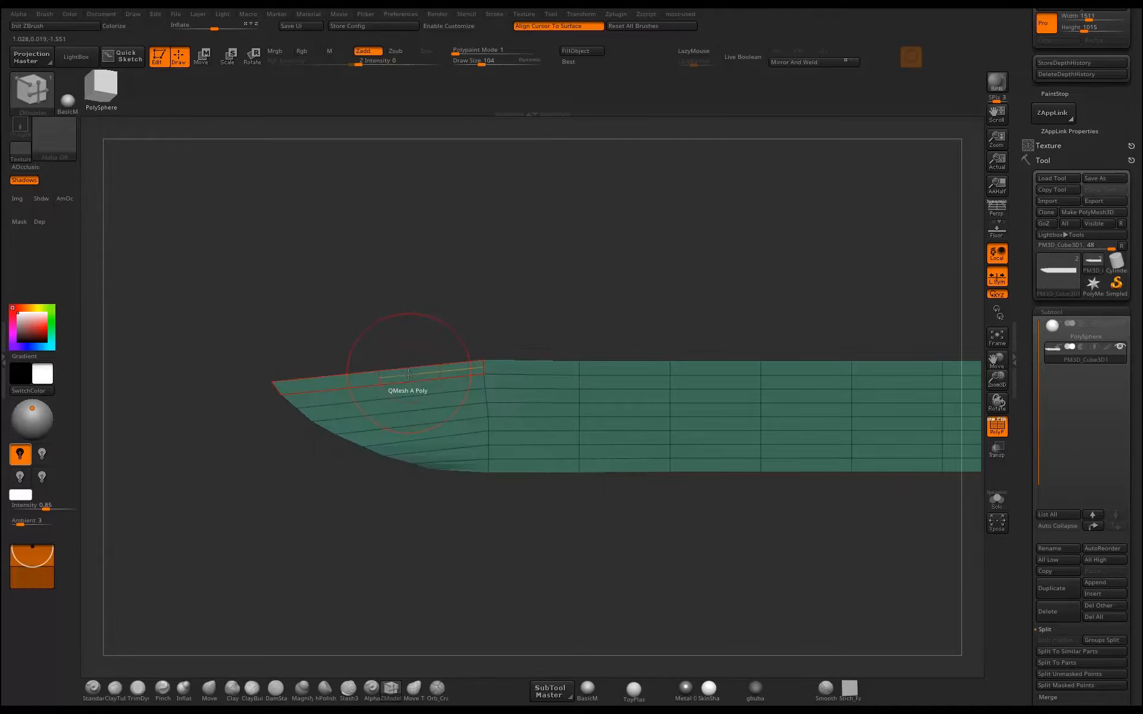
{"action": "key", "text": "space"}
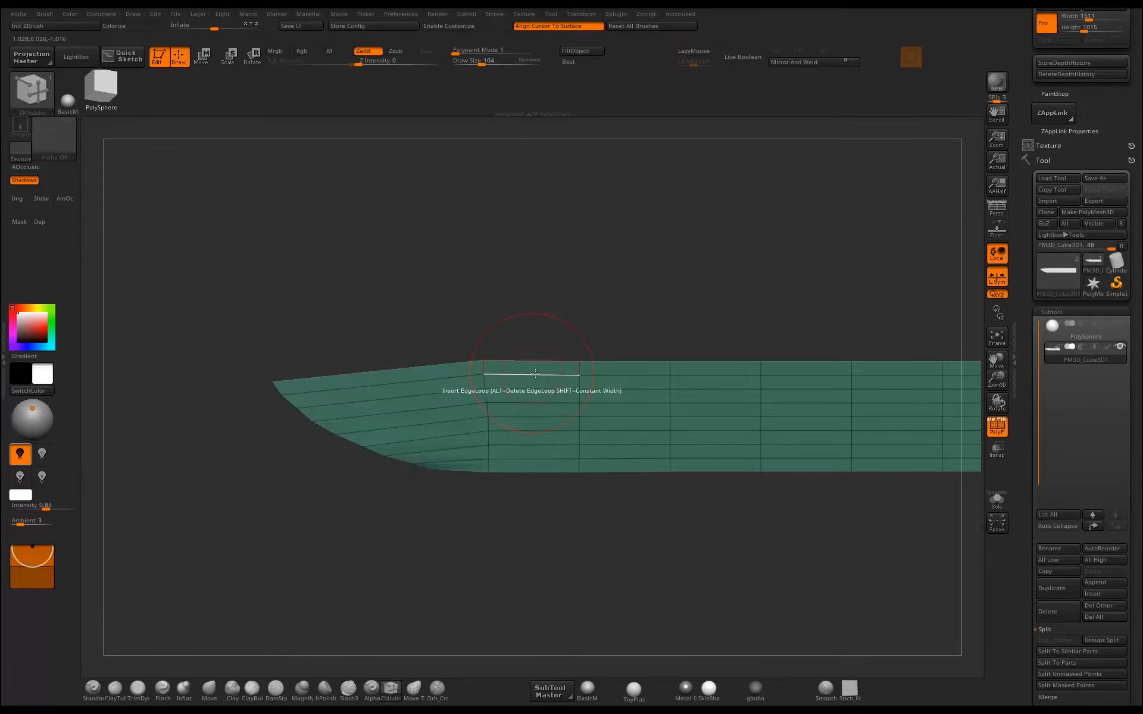
{"action": "key", "text": "space"}
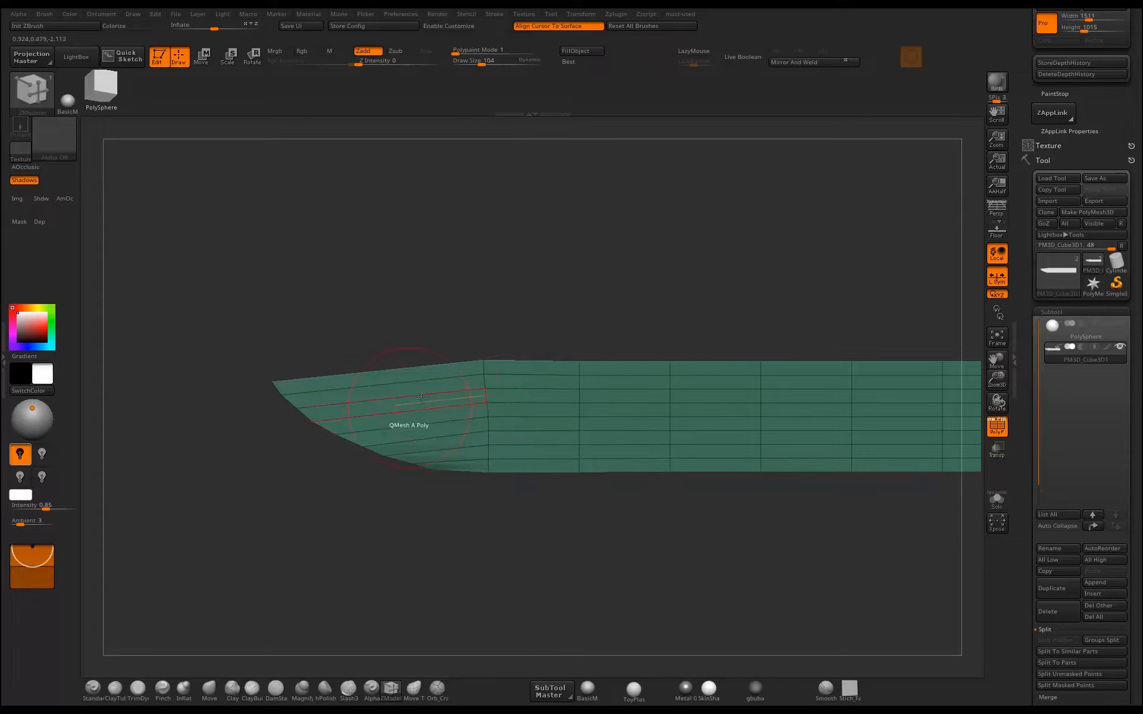
{"action": "key", "text": "space"}
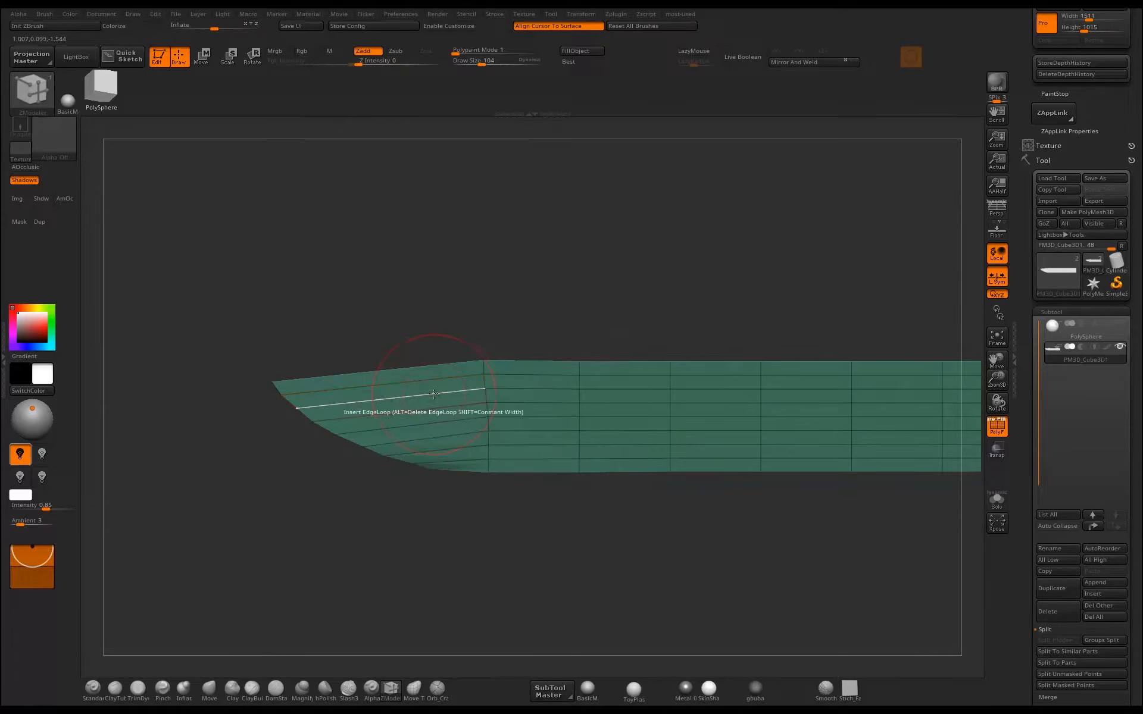
{"action": "key", "text": "space"}
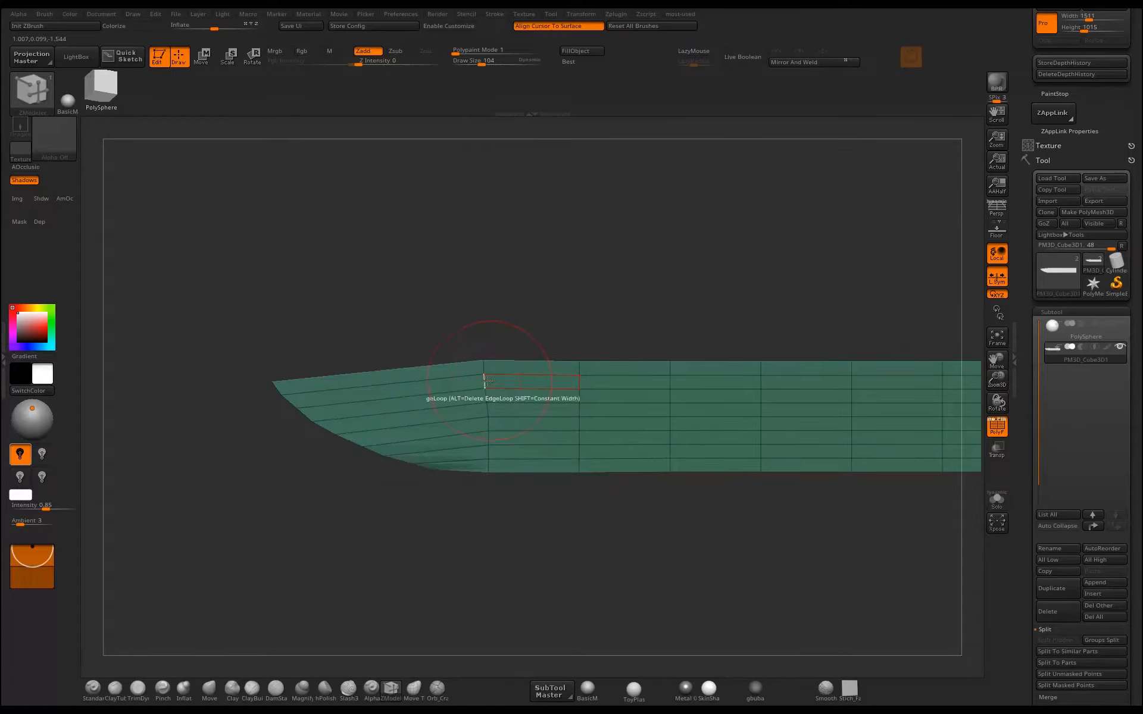
{"action": "key", "text": "space"}
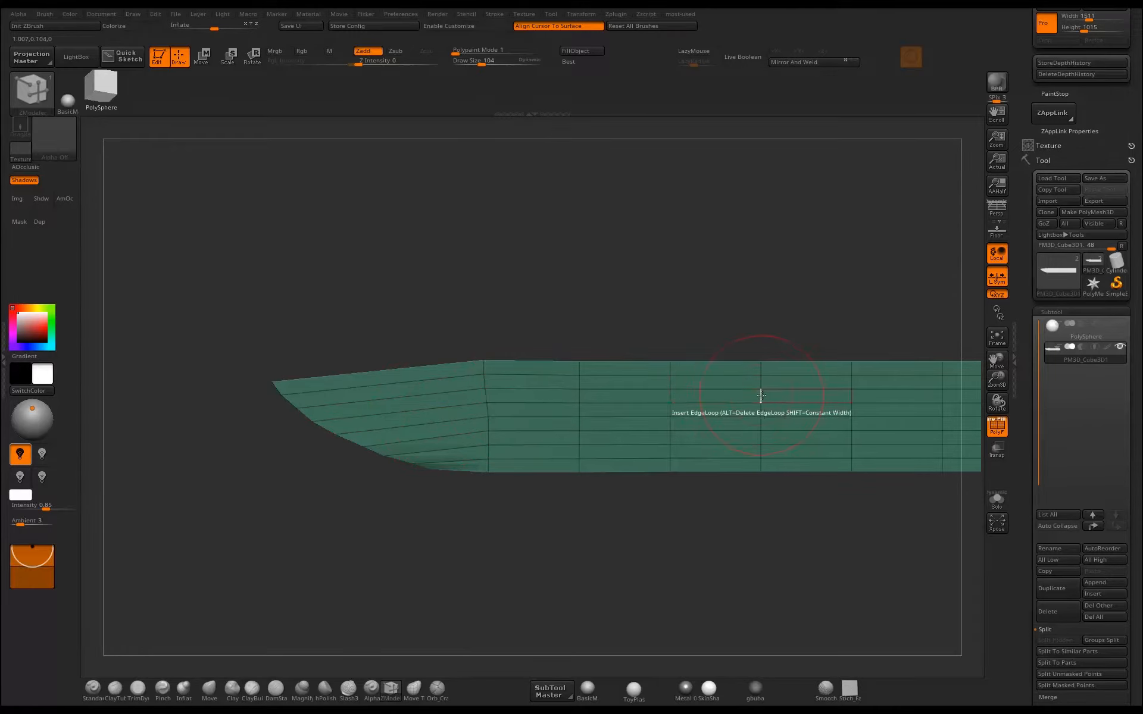
{"action": "key", "text": "space"}
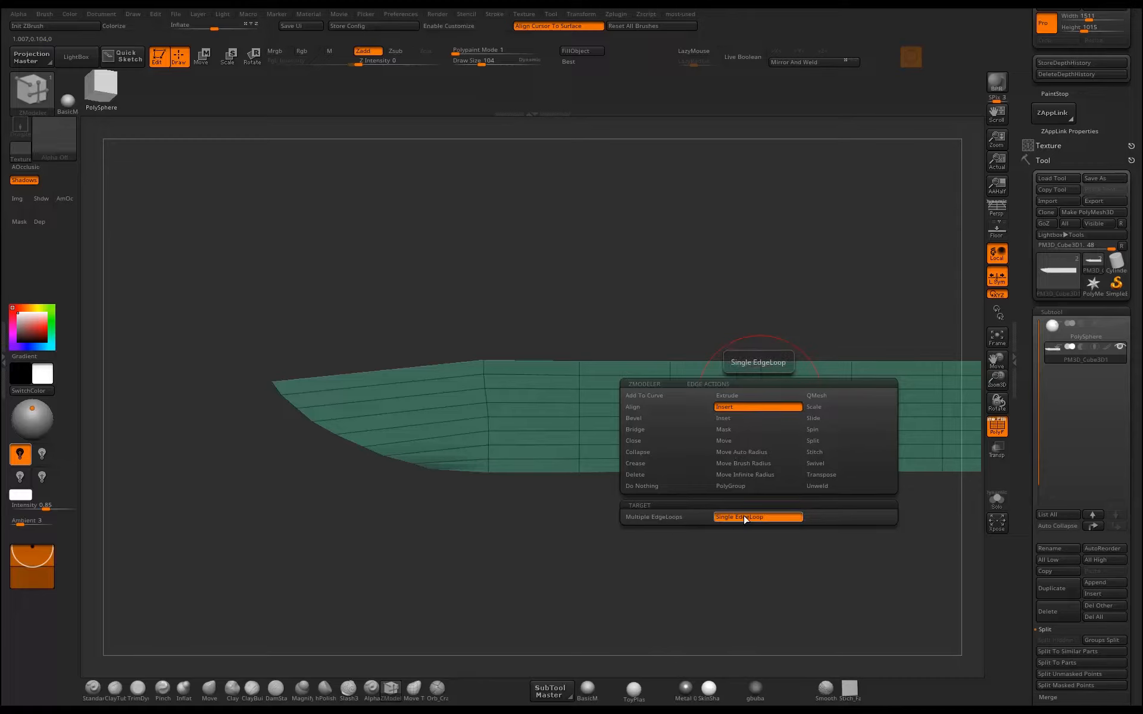
Insert an edge loop across the blade's tip section and raise the spine there with the Move brush into a smoother curve.
{"action": "left_click", "coordinate": [444, 393]}
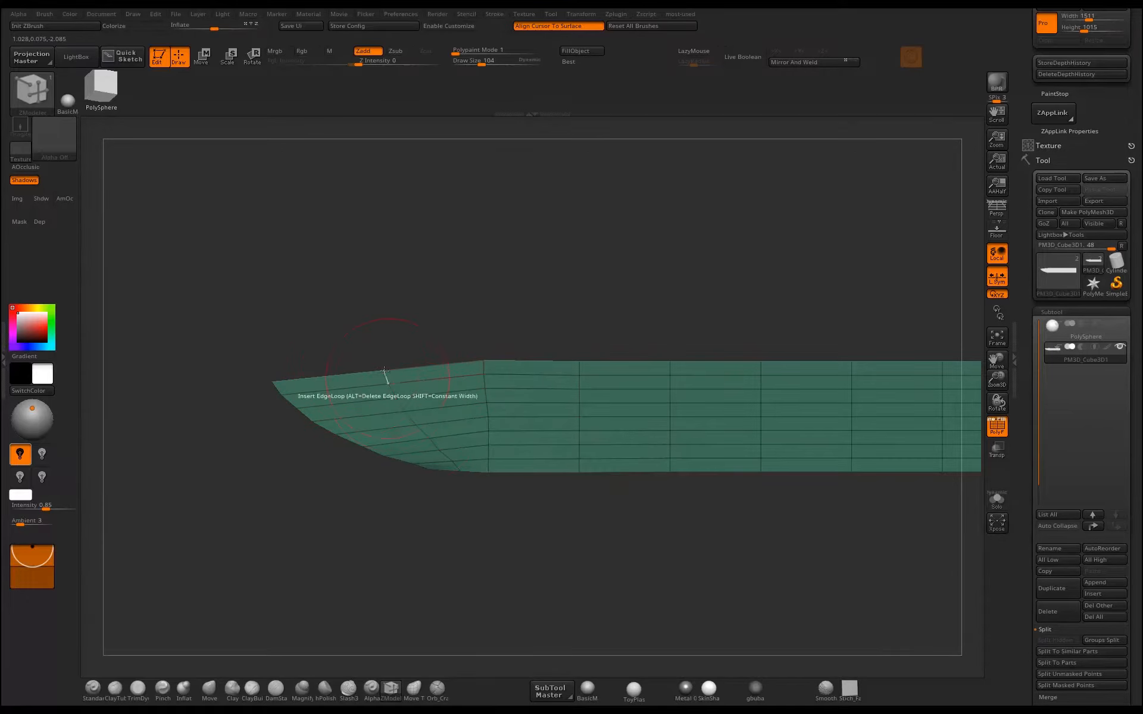
{"action": "key", "text": "b"}
{"action": "key", "text": "m"}
{"action": "key", "text": "v"}
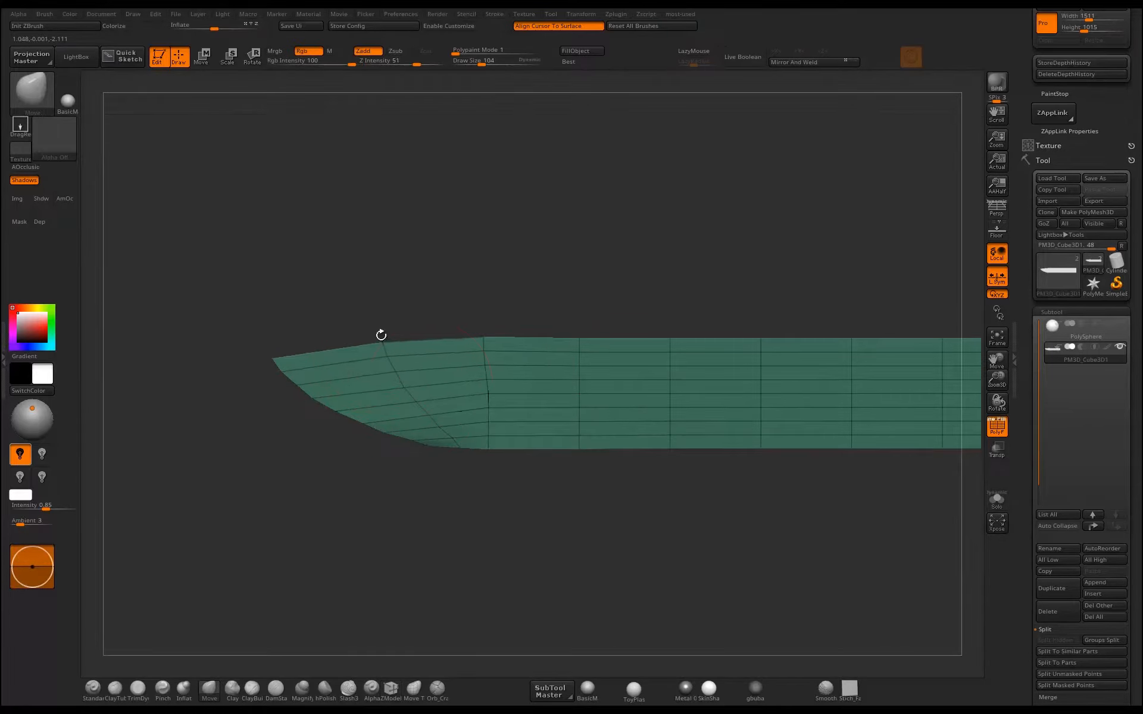
{"action": "right_click", "coordinate": [545, 501]}
{"action": "right_click_drag", "start_coordinate": [466, 479], "coordinate": [550, 466], "text": "ctrl"}
{"action": "right_click_drag", "start_coordinate": [586, 401], "coordinate": [493, 455], "text": "alt"}
{"action": "right_click_drag", "start_coordinate": [616, 361], "coordinate": [711, 443], "text": "ctrl"}
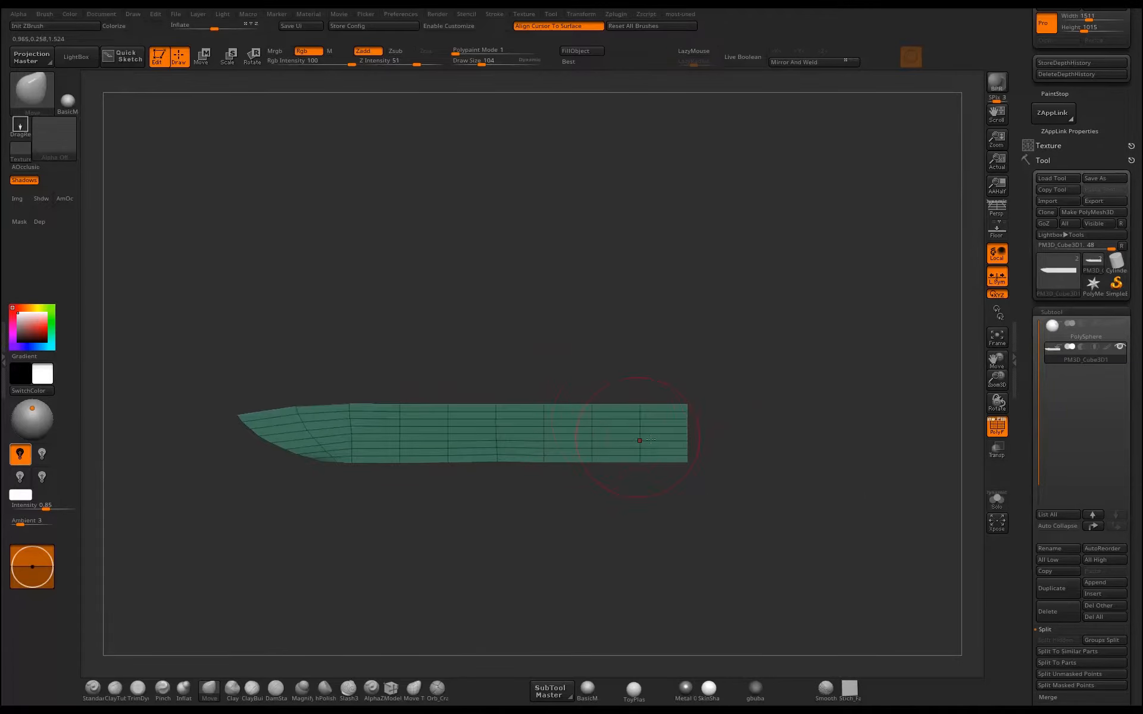
Bend the handle end of the strip downward and round off its butt with the Move brush.
{"action": "left_click_drag", "start_coordinate": [685, 410], "coordinate": [688, 464]}
{"action": "right_click_drag", "start_coordinate": [718, 485], "coordinate": [730, 525], "text": "ctrl"}
{"action": "mouse_move", "coordinate": [689, 440]}
{"action": "left_mouse_down"}
{"action": "mouse_move", "coordinate": [706, 445]}
{"action": "mouse_move", "coordinate": [669, 480]}
{"action": "left_mouse_up"}
{"action": "left_click_drag", "start_coordinate": [683, 412], "coordinate": [691, 418]}
{"action": "right_click_drag", "start_coordinate": [729, 482], "coordinate": [741, 515], "text": "ctrl"}
{"action": "left_click_drag", "start_coordinate": [675, 495], "coordinate": [680, 498]}
{"action": "left_click_drag", "start_coordinate": [700, 394], "coordinate": [698, 401]}
Arch the knife's spine gently and pull the middle of its underside upward with the Move brush.
{"action": "mouse_move", "coordinate": [717, 360]}
{"action": "right_mouse_down", "text": "ctrl"}
{"action": "mouse_move", "coordinate": [709, 344]}
{"action": "mouse_move", "coordinate": [649, 315]}
{"action": "right_mouse_up", "text": "ctrl"}
{"action": "right_click_drag", "start_coordinate": [649, 315], "coordinate": [719, 298], "text": "alt"}
{"action": "right_click_drag", "start_coordinate": [719, 297], "coordinate": [684, 280], "text": "ctrl"}
{"action": "right_click_drag", "start_coordinate": [607, 363], "coordinate": [655, 387]}
{"action": "left_click_drag", "start_coordinate": [691, 383], "coordinate": [723, 379]}
{"action": "right_click_drag", "start_coordinate": [646, 364], "coordinate": [641, 387], "text": "ctrl"}
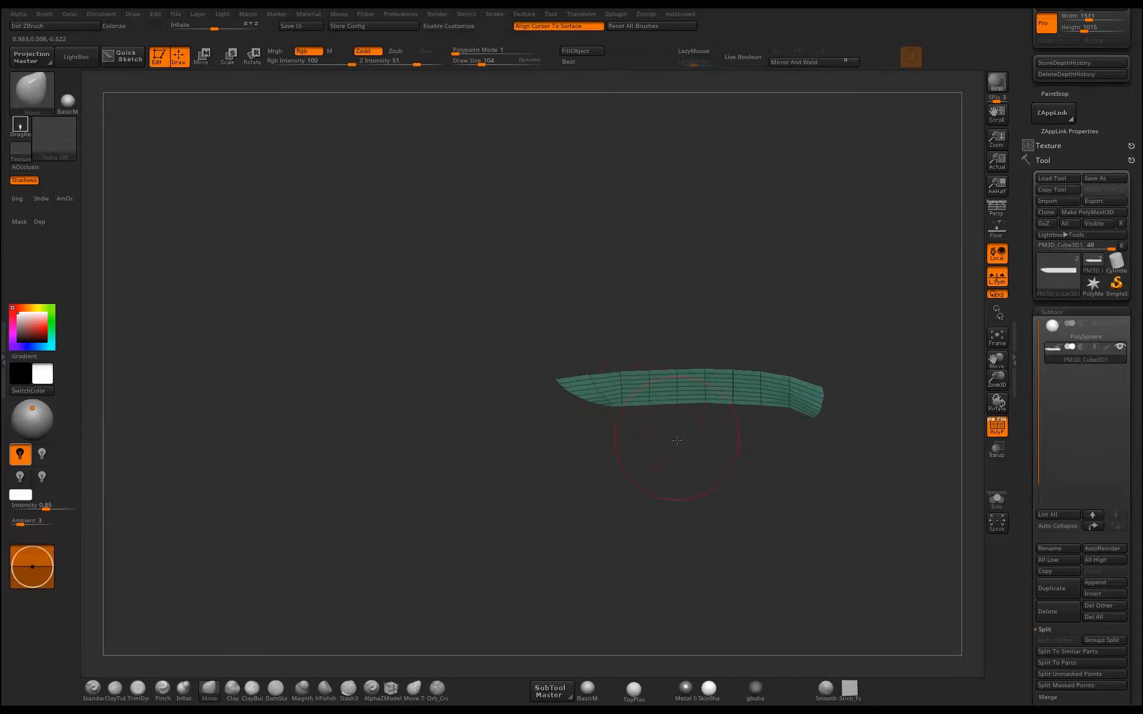
{"action": "right_click_drag", "start_coordinate": [677, 439], "coordinate": [713, 486], "text": "ctrl"}
{"action": "left_click_drag", "start_coordinate": [725, 425], "coordinate": [724, 417]}
{"action": "right_click_drag", "start_coordinate": [683, 469], "coordinate": [686, 479], "text": "ctrl"}
{"action": "left_click_drag", "start_coordinate": [714, 427], "coordinate": [710, 418]}
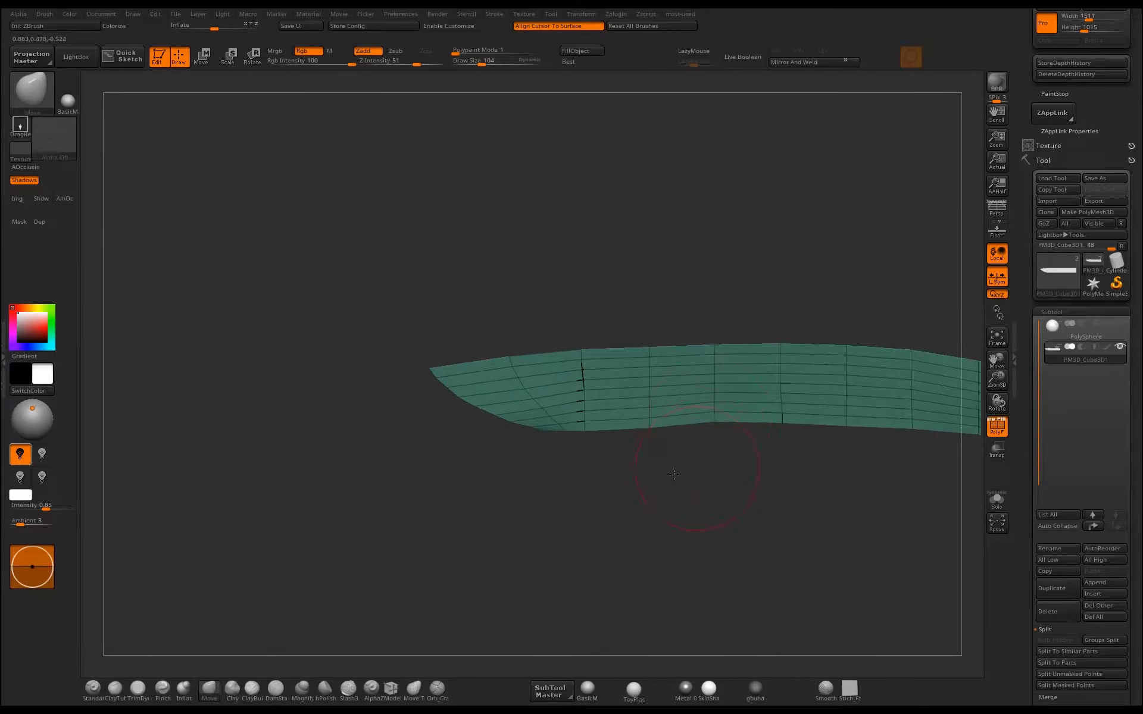
Insert two closely spaced edge loops across the middle of the knife with the ZModeler brush.
{"action": "right_click_drag", "start_coordinate": [686, 472], "coordinate": [496, 507], "text": "alt"}
{"action": "right_click_drag", "start_coordinate": [571, 520], "coordinate": [704, 472], "text": "ctrl"}
{"action": "right_click_drag", "start_coordinate": [752, 503], "coordinate": [617, 457], "text": "alt"}
{"action": "left_click", "coordinate": [391, 689]}
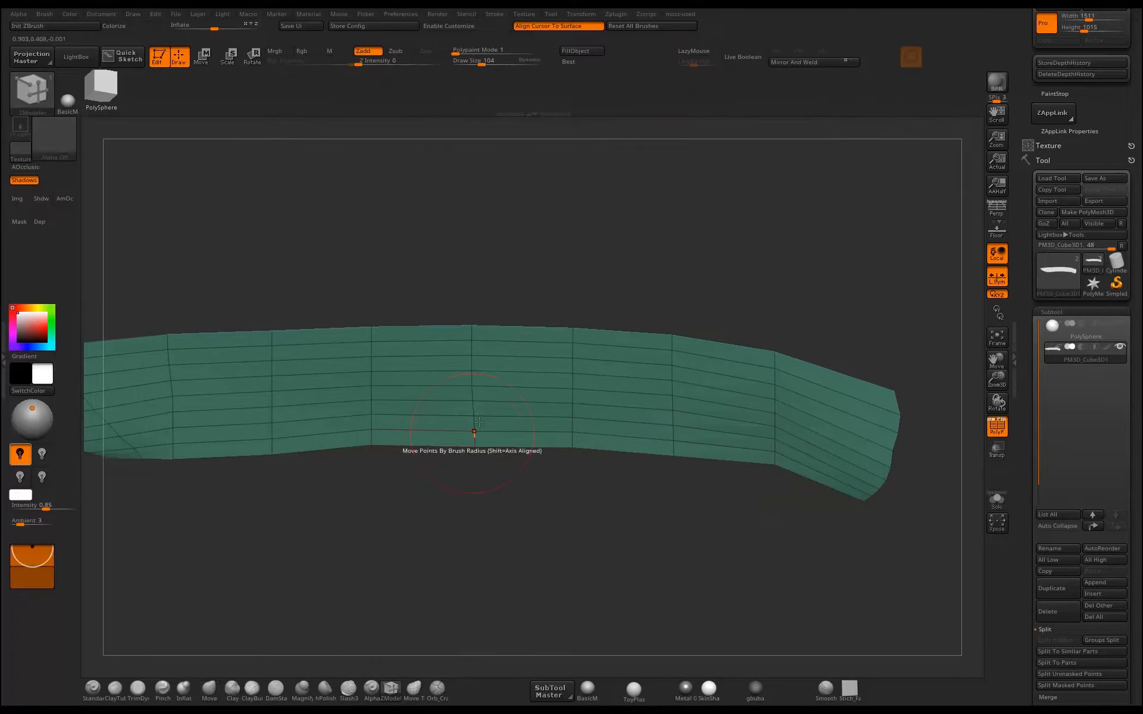
{"action": "left_click_drag", "start_coordinate": [521, 404], "coordinate": [500, 405]}
{"action": "right_click_drag", "start_coordinate": [525, 446], "coordinate": [569, 493]}
Form a notch in the underside with the Move brush where the blade meets the handle, squaring off the blade's heel.
{"action": "key", "text": "b"}
{"action": "key", "text": "m"}
{"action": "key", "text": "v"}
{"action": "mouse_move", "coordinate": [577, 439]}
{"action": "left_mouse_down"}
{"action": "mouse_move", "coordinate": [570, 397]}
{"action": "mouse_move", "coordinate": [576, 411]}
{"action": "left_mouse_up"}
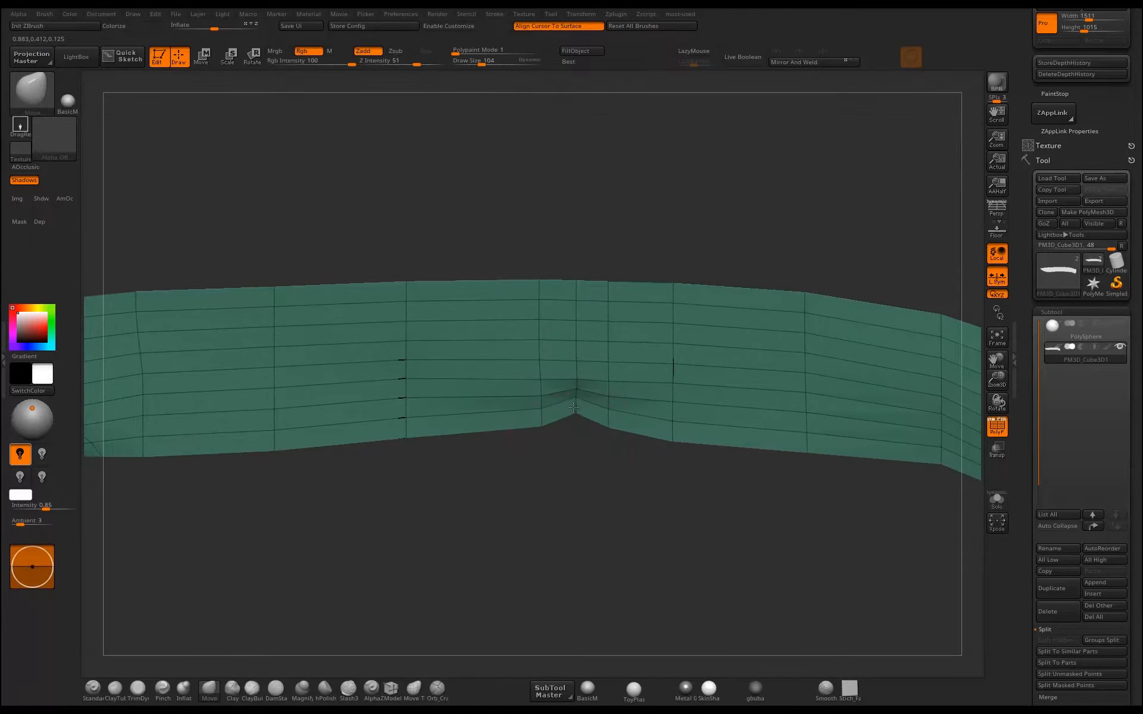
{"action": "right_click_drag", "start_coordinate": [574, 460], "coordinate": [544, 429], "text": "ctrl"}
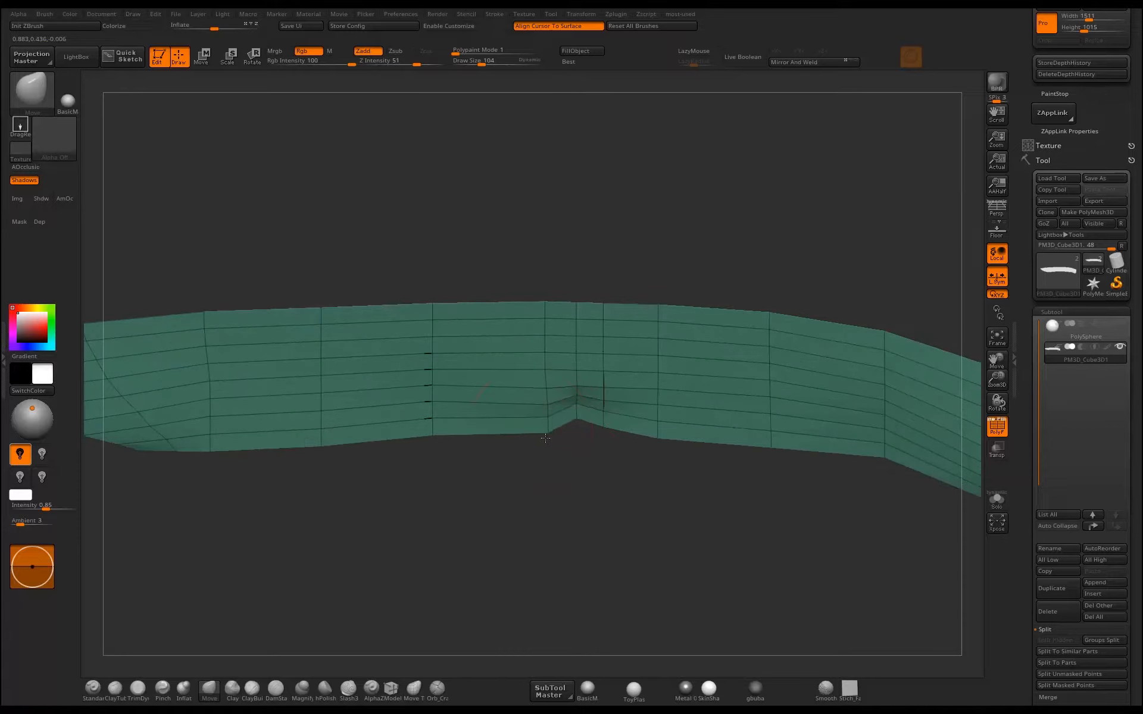
{"action": "left_click_drag", "start_coordinate": [435, 434], "coordinate": [435, 440]}
{"action": "left_click_drag", "start_coordinate": [548, 430], "coordinate": [588, 420]}
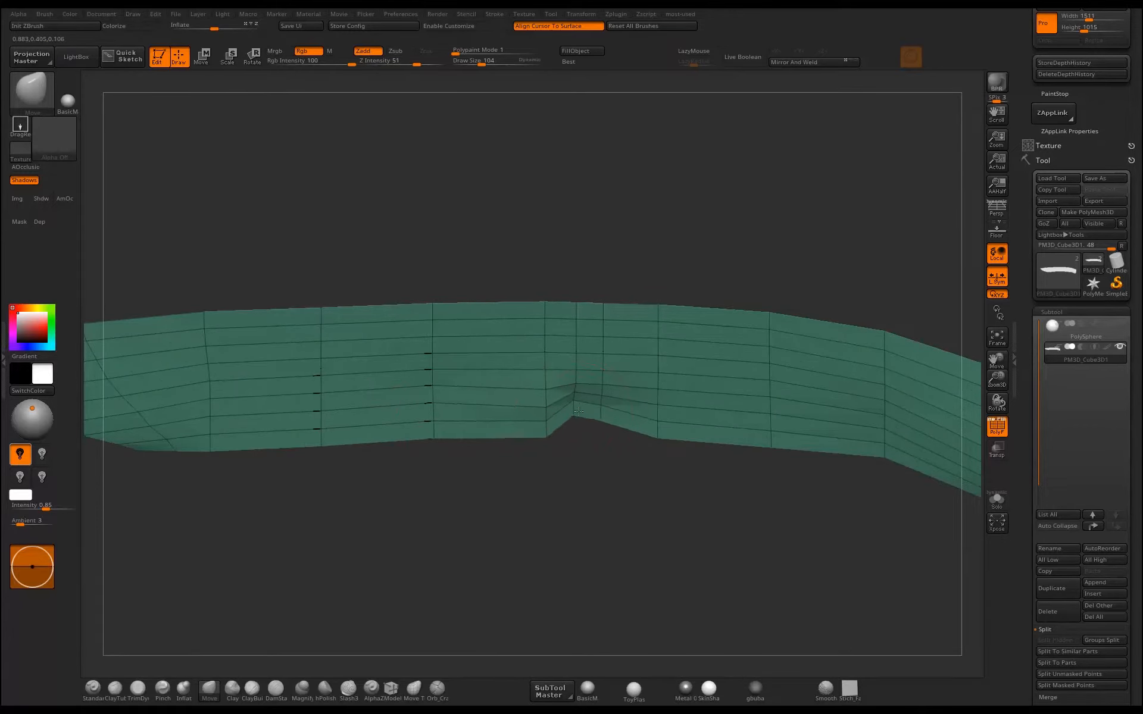
Raise the handle's underside behind the notch with the Move brush into a smoother contour.
{"action": "right_click_drag", "start_coordinate": [598, 453], "coordinate": [614, 417], "text": "ctrl"}
{"action": "left_click_drag", "start_coordinate": [623, 430], "coordinate": [622, 421]}
{"action": "left_click_drag", "start_coordinate": [688, 436], "coordinate": [689, 427]}
{"action": "left_click_drag", "start_coordinate": [756, 441], "coordinate": [757, 433]}
{"action": "right_click_drag", "start_coordinate": [708, 472], "coordinate": [769, 493]}
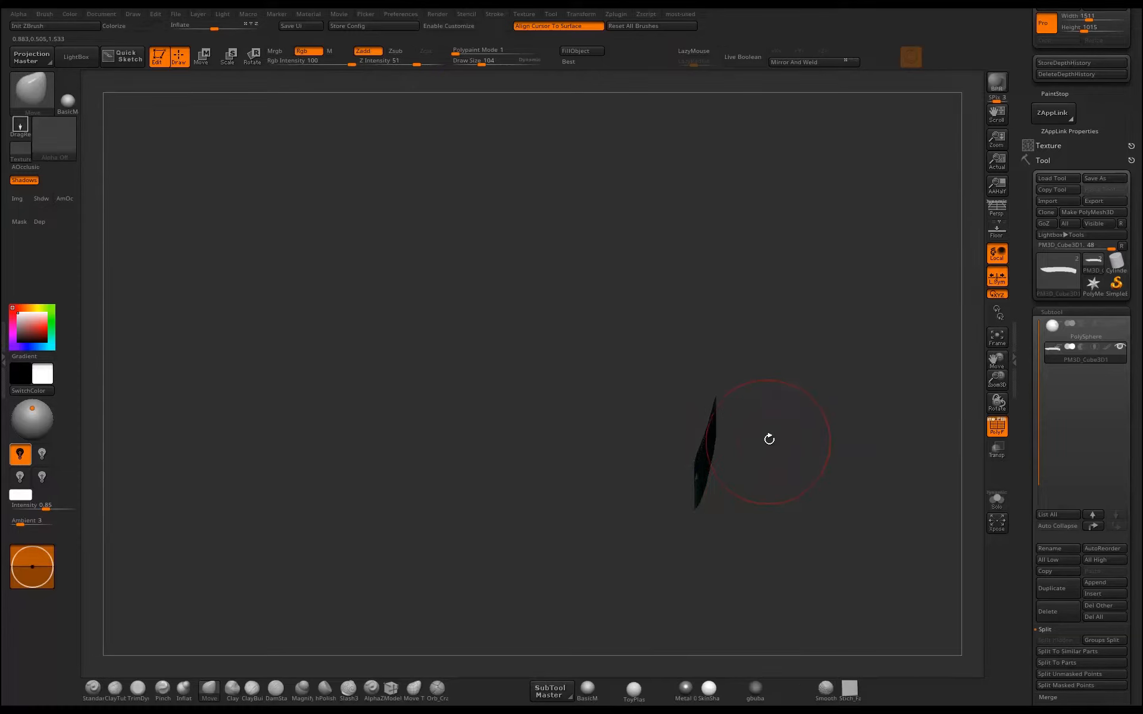
Reset the gizmo's orientation and scale the knife along its thickness axis to flatten the tilted mesh into one plane.
{"action": "key", "text": "w"}
{"action": "left_click", "coordinate": [699, 463]}
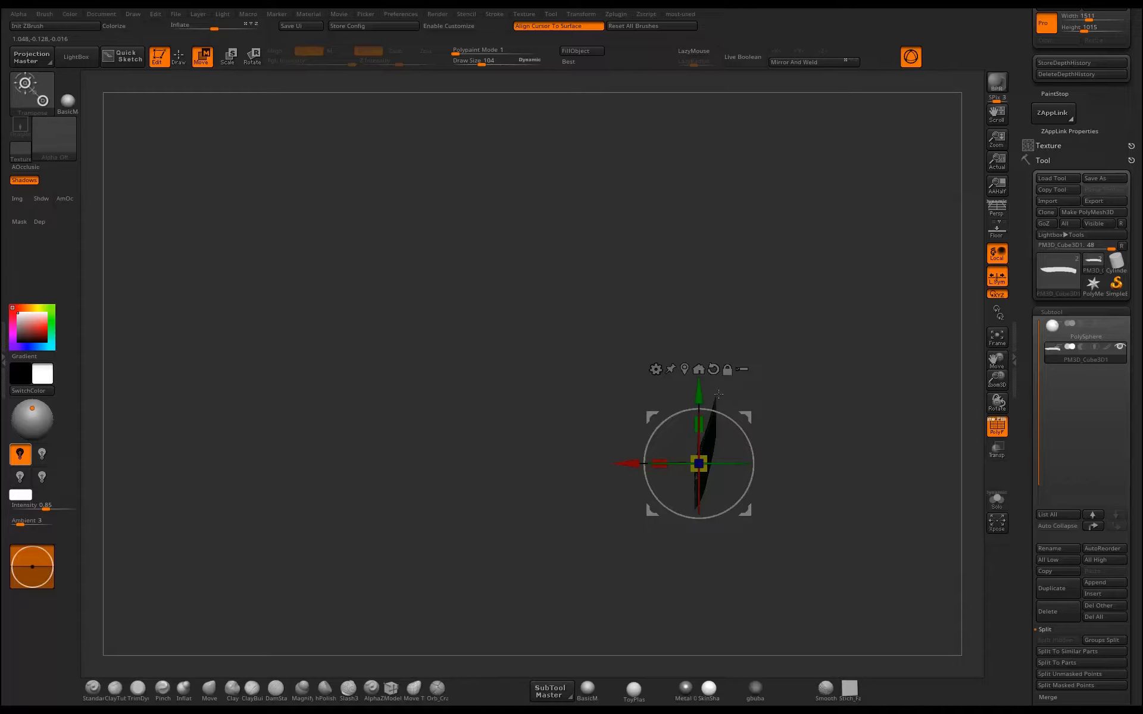
{"action": "left_click_drag", "start_coordinate": [728, 417], "coordinate": [721, 452], "text": "alt"}
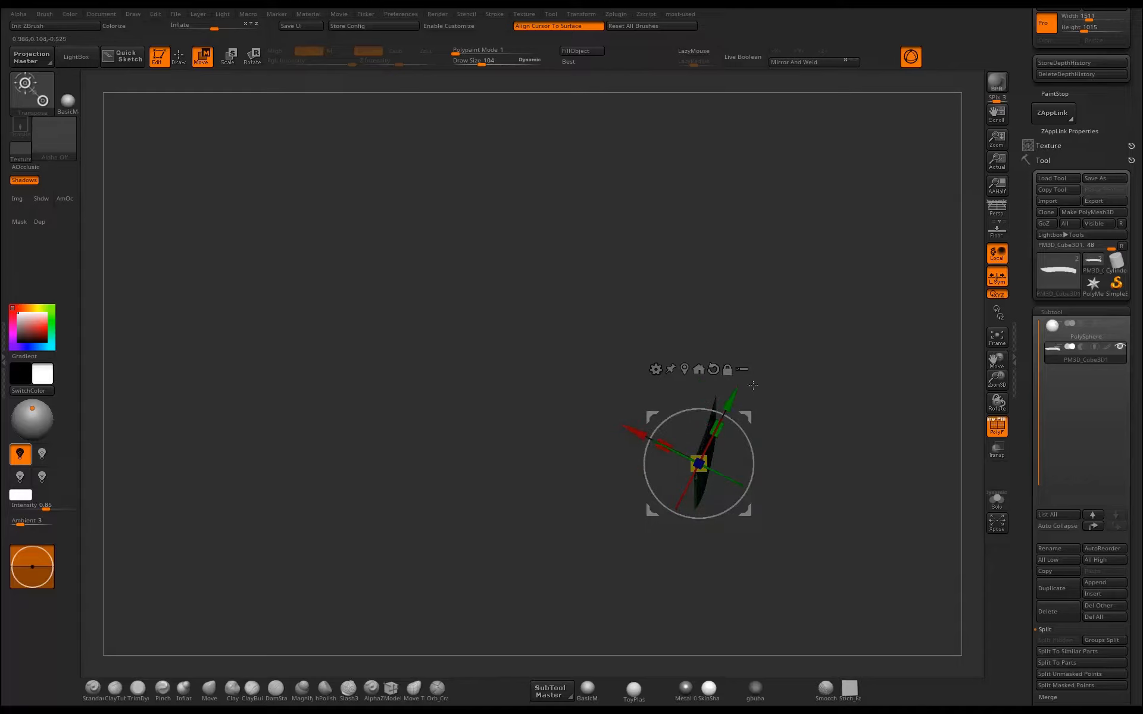
{"action": "left_click", "coordinate": [713, 369]}
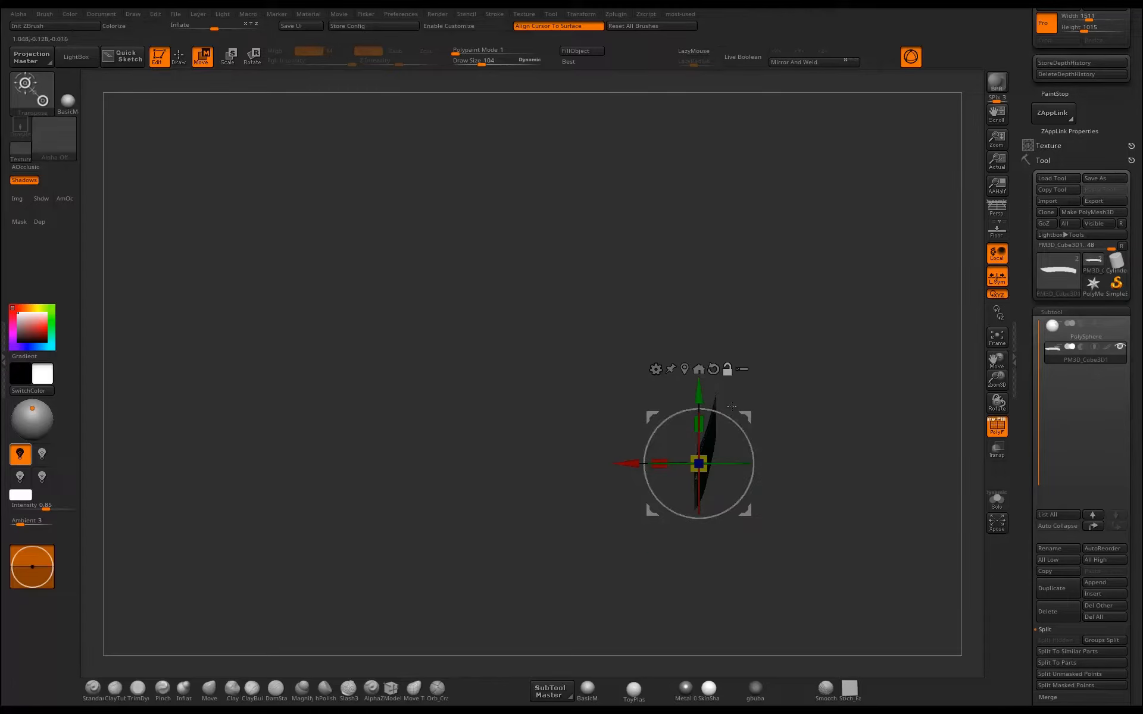
{"action": "left_click_drag", "start_coordinate": [796, 398], "coordinate": [779, 417]}
{"action": "left_click_drag", "start_coordinate": [665, 459], "coordinate": [711, 456]}
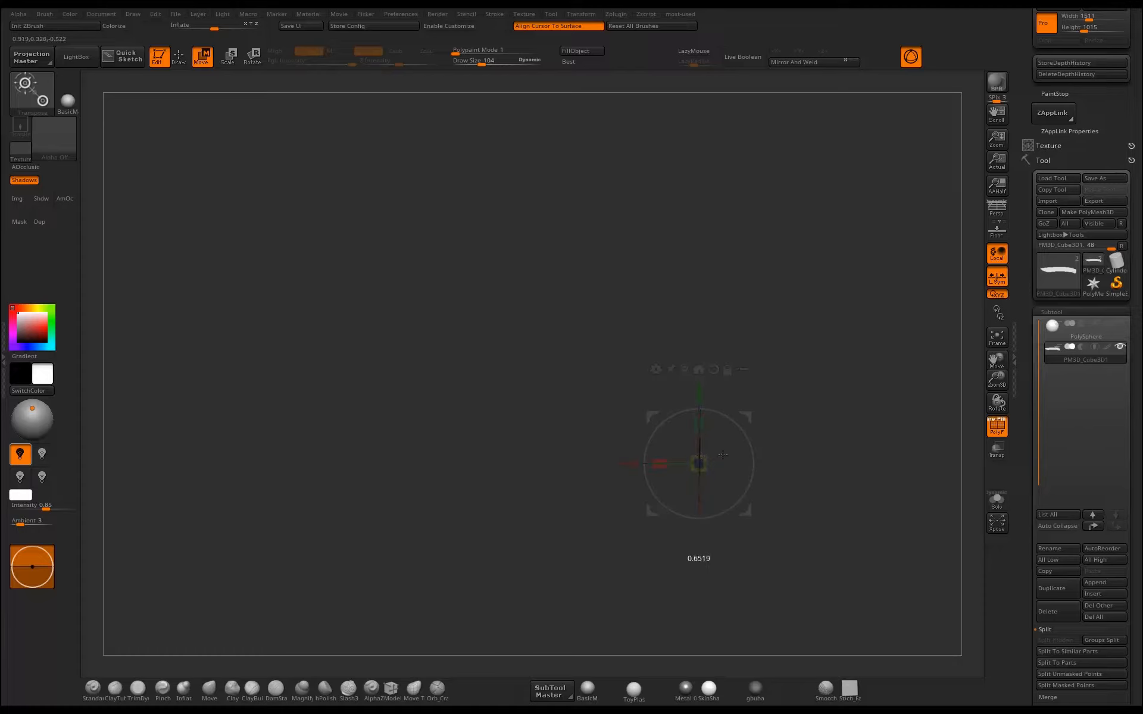
{"action": "left_click_drag", "start_coordinate": [961, 446], "coordinate": [960, 446]}
{"action": "mouse_move", "coordinate": [844, 442]}
{"action": "left_mouse_down"}
{"action": "mouse_move", "coordinate": [821, 440]}
{"action": "mouse_move", "coordinate": [776, 512]}
{"action": "mouse_move", "coordinate": [612, 520]}
{"action": "left_mouse_up"}
{"action": "key", "text": "q"}
Round the blade's belly near the tip and deepen the notch behind the heel with the Move brush.
{"action": "left_click_drag", "start_coordinate": [813, 415], "coordinate": [778, 369], "text": "alt"}
{"action": "left_click_drag", "start_coordinate": [476, 523], "coordinate": [553, 569], "text": "alt"}
{"action": "left_click_drag", "start_coordinate": [223, 506], "coordinate": [629, 488], "text": "alt"}
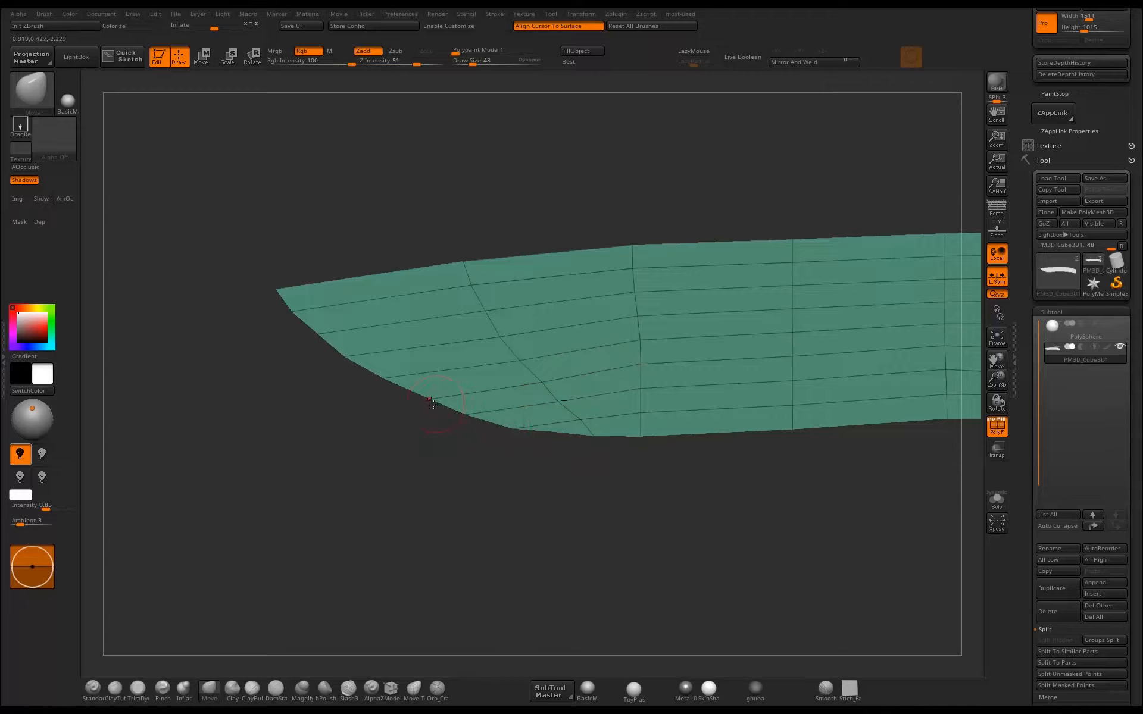
{"action": "left_click_drag", "start_coordinate": [512, 472], "coordinate": [426, 390], "text": "alt"}
{"action": "left_click_drag", "start_coordinate": [595, 401], "coordinate": [383, 438], "text": "alt"}
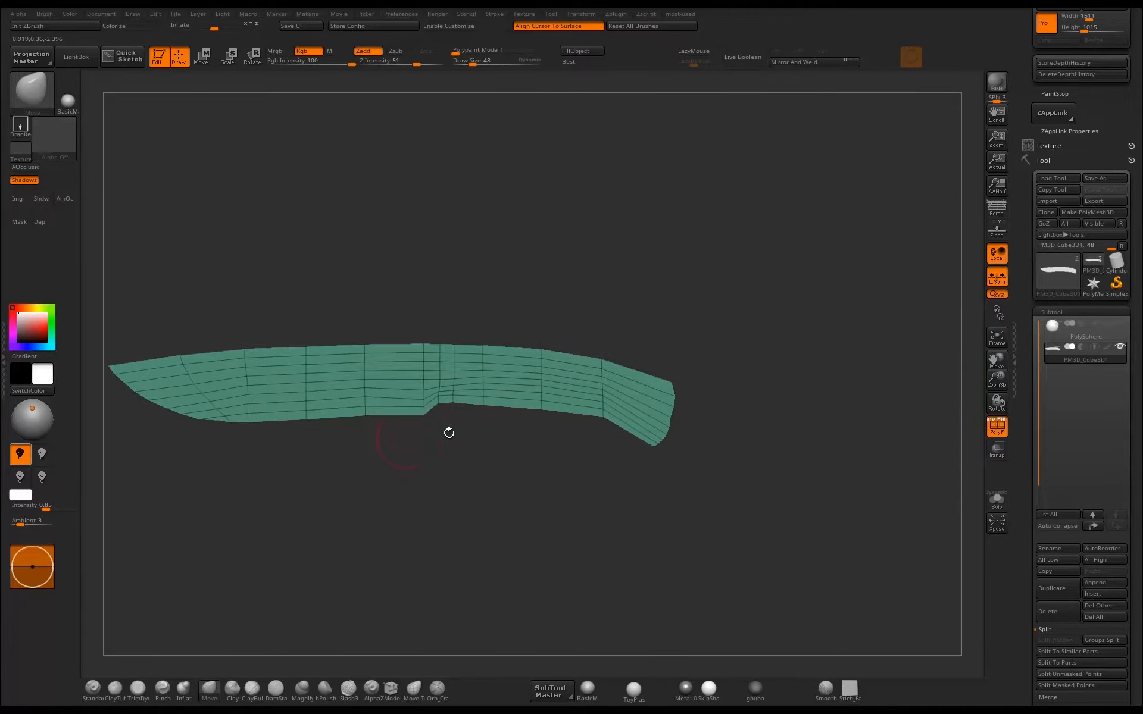
{"action": "mouse_move", "coordinate": [521, 410]}
{"action": "left_mouse_down", "text": "alt"}
{"action": "mouse_move", "coordinate": [543, 431]}
{"action": "mouse_move", "coordinate": [556, 405]}
{"action": "mouse_move", "coordinate": [574, 404]}
{"action": "mouse_move", "coordinate": [535, 391]}
{"action": "mouse_move", "coordinate": [588, 394]}
{"action": "left_mouse_up", "text": "alt"}
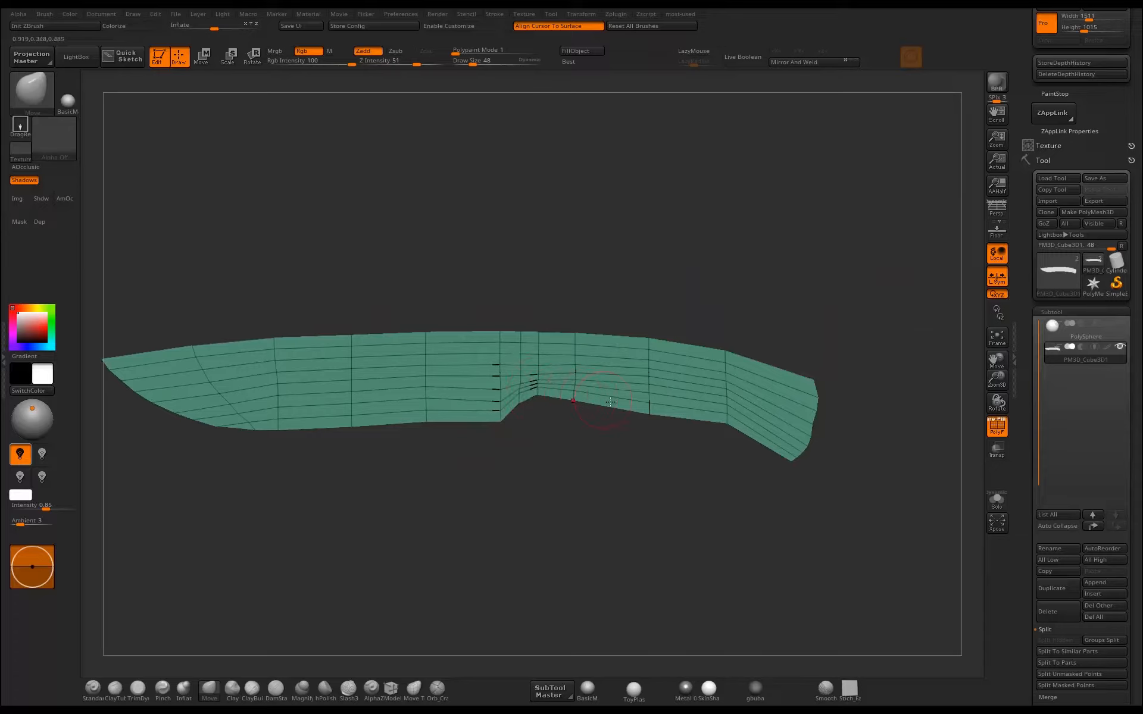
Insert two edge loops across the butt end of the handle with the ZModeler brush.
{"action": "left_click_drag", "start_coordinate": [729, 475], "coordinate": [530, 571], "text": "alt"}
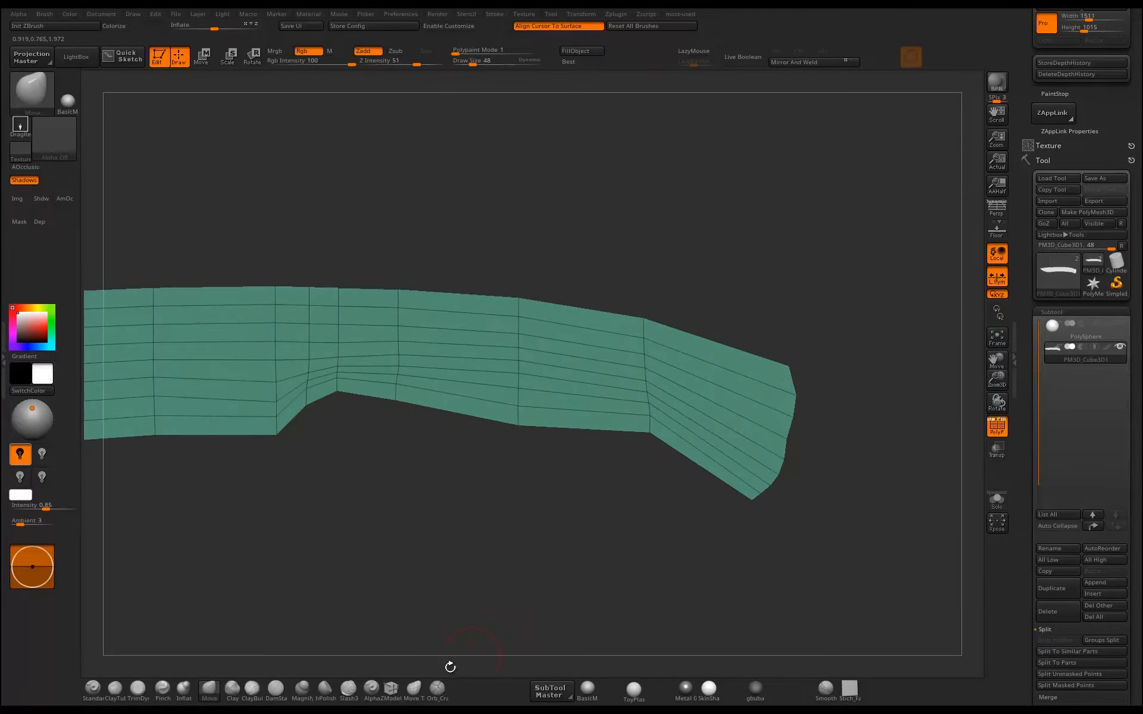
{"action": "left_click", "coordinate": [389, 690]}
{"action": "left_click", "coordinate": [738, 437]}
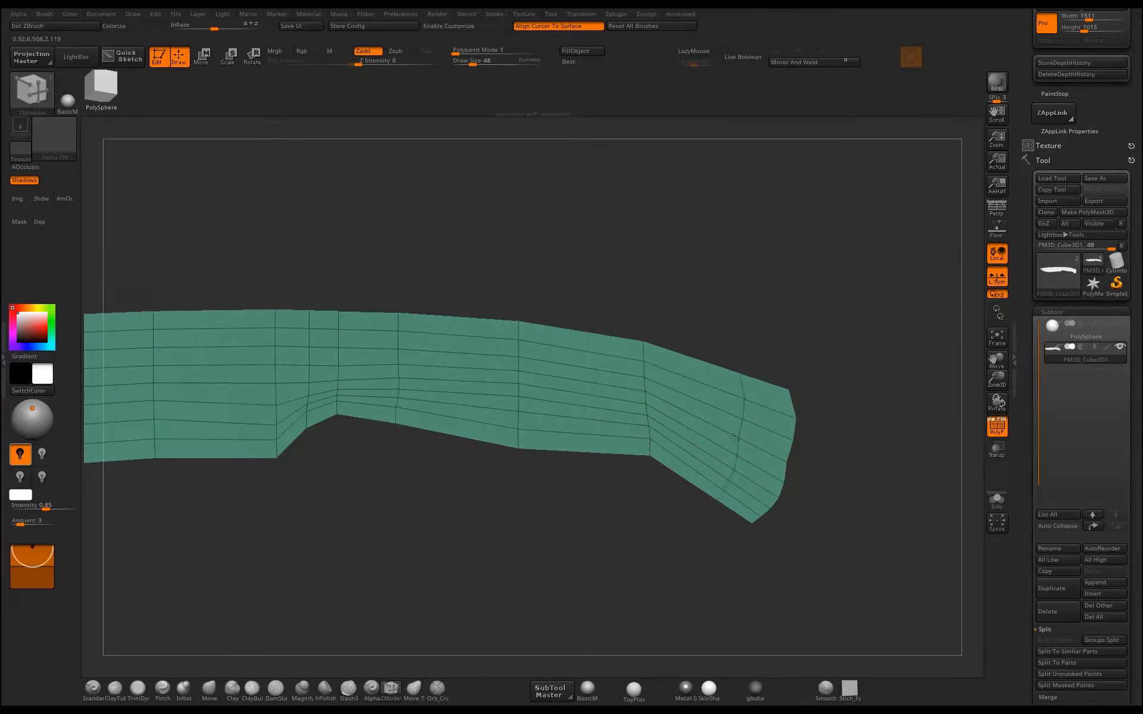
{"action": "left_click", "coordinate": [704, 422]}
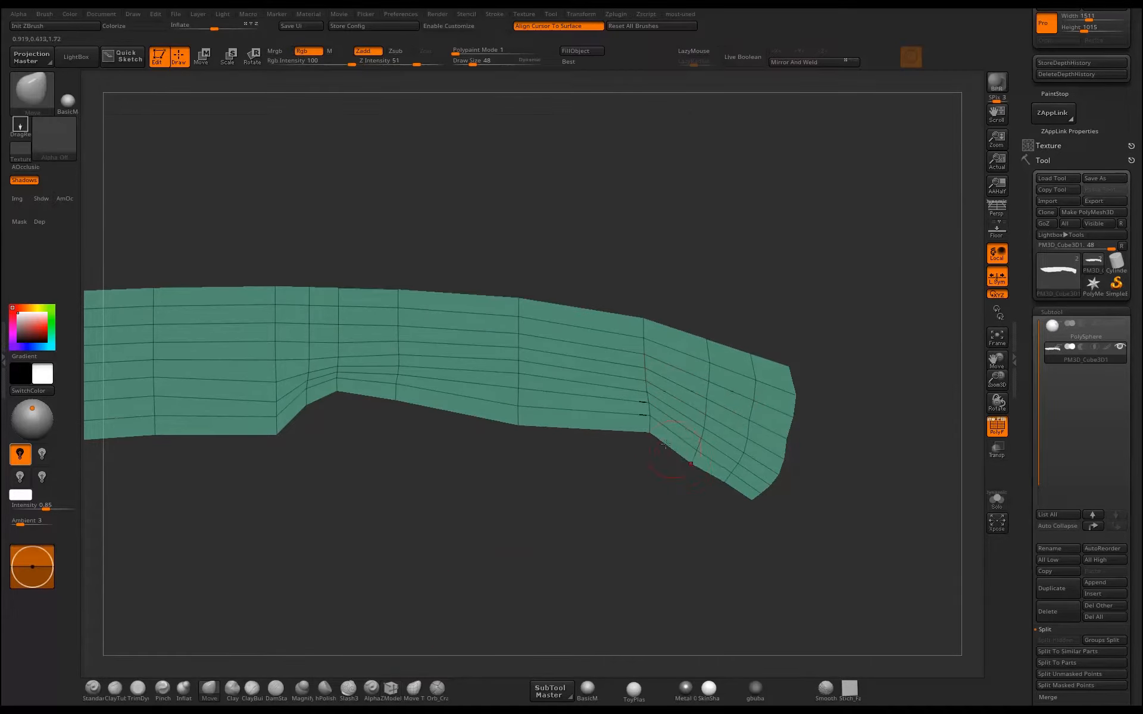
Shape the handle's butt with the Move brush into a rounded end with a hooked underside and a softened upper corner.
{"action": "left_click_drag", "start_coordinate": [661, 443], "coordinate": [702, 450]}
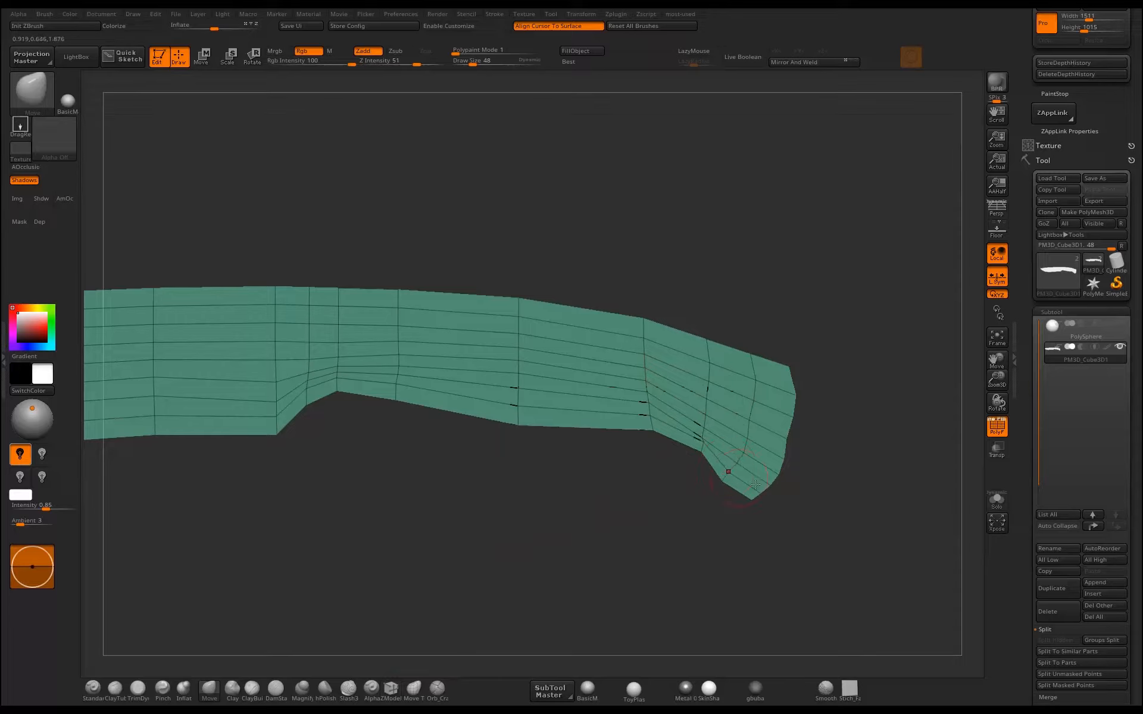
{"action": "left_click_drag", "start_coordinate": [786, 441], "coordinate": [802, 421]}
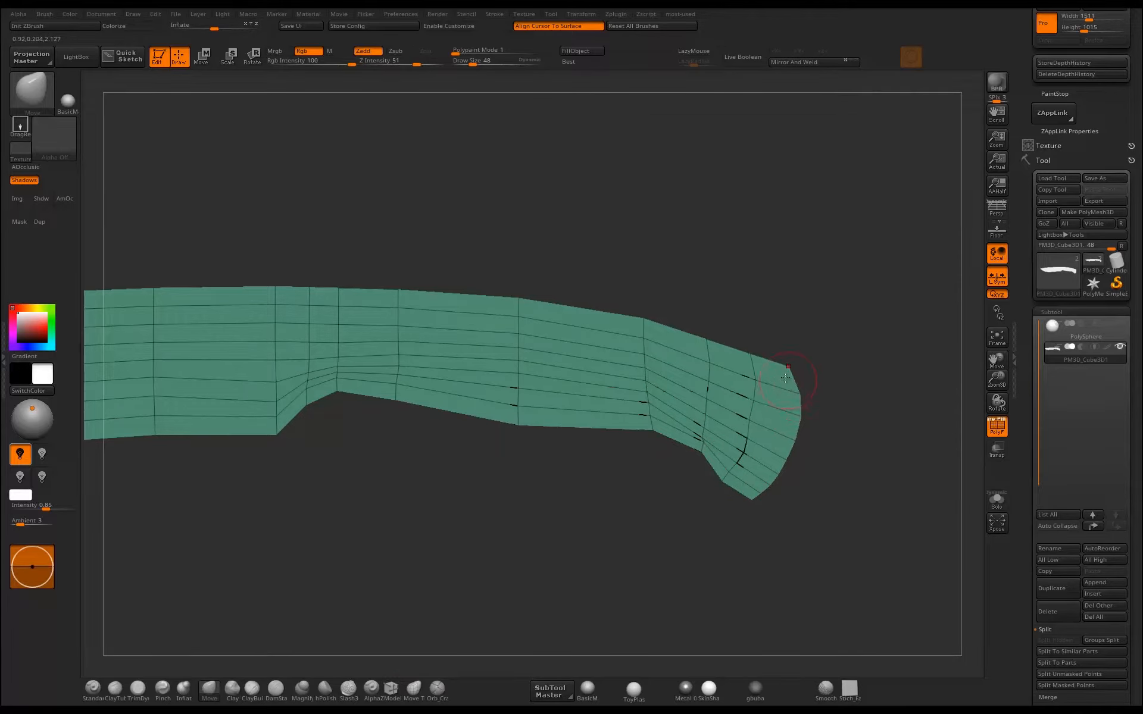
{"action": "right_click_drag", "start_coordinate": [781, 371], "coordinate": [704, 345], "text": "alt"}
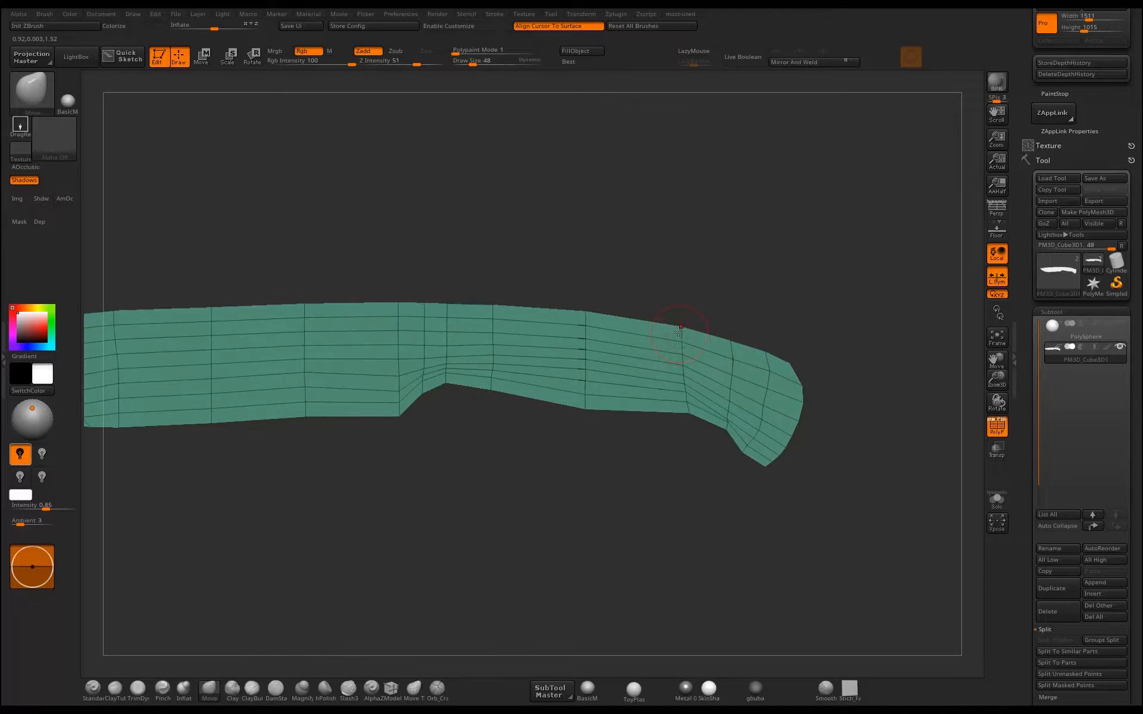
{"action": "right_click_drag", "start_coordinate": [616, 301], "coordinate": [673, 357], "text": "alt"}
Insert an edge loop across the blade just ahead of the heel with the ZModeler brush.
{"action": "left_click", "coordinate": [392, 689]}
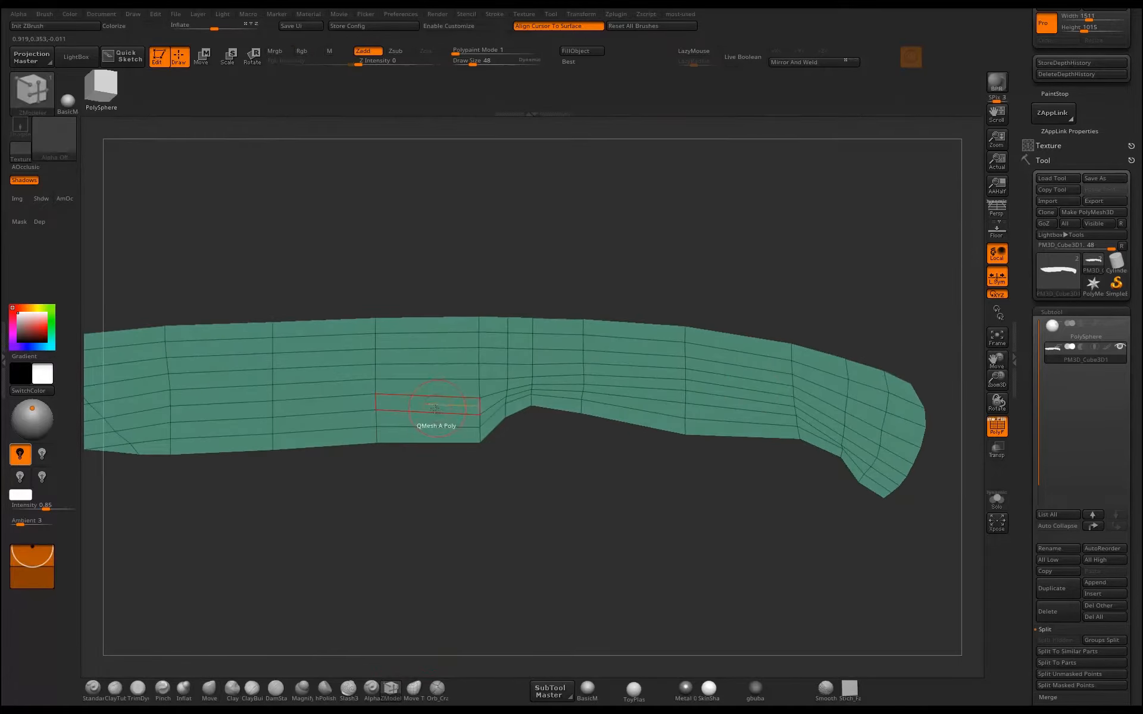
{"action": "left_click_drag", "start_coordinate": [445, 410], "coordinate": [433, 410]}
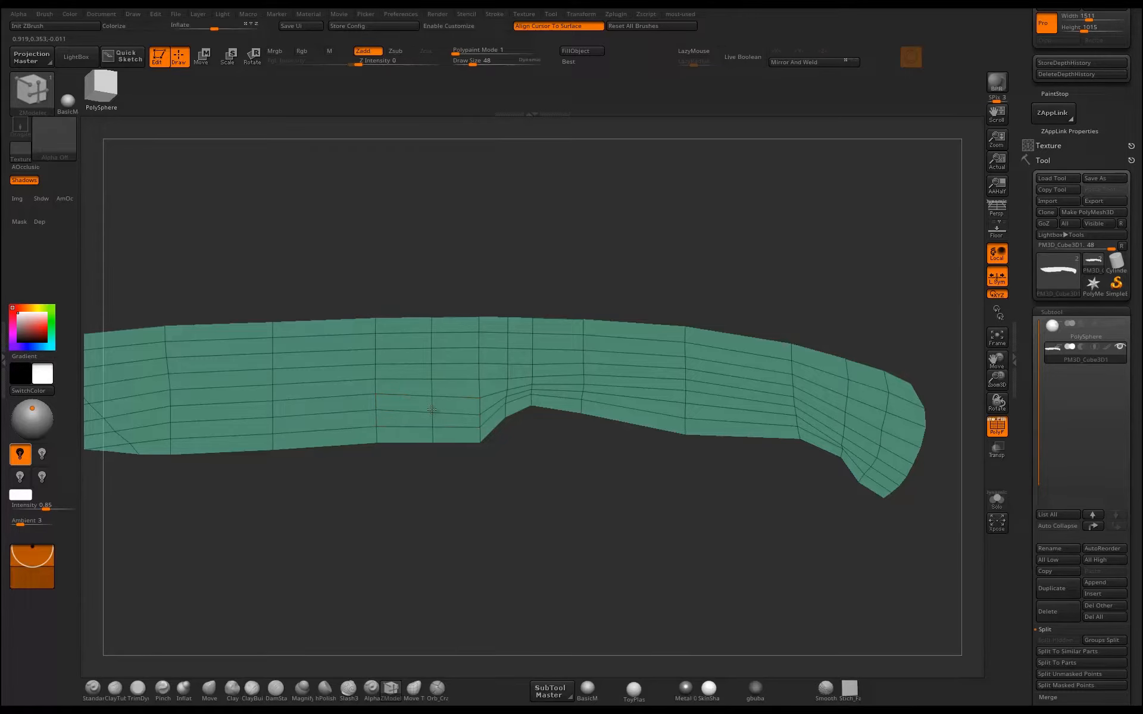
{"action": "right_click_drag", "start_coordinate": [462, 470], "coordinate": [631, 448], "text": "alt"}
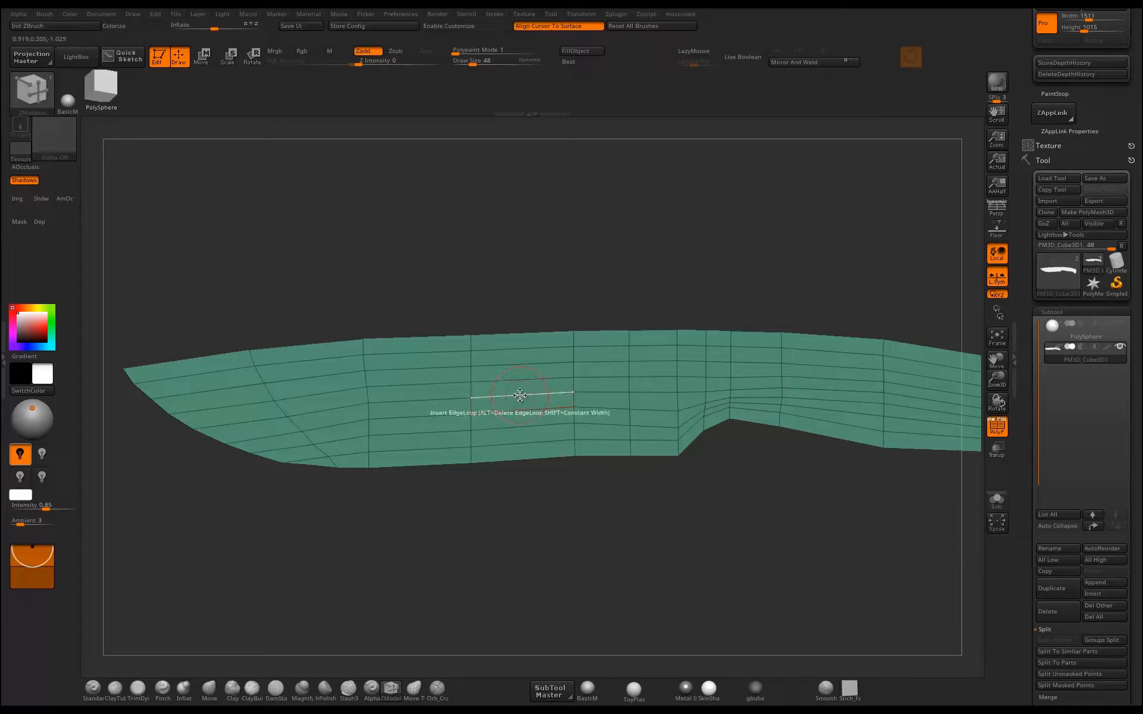
Set the ZModeler edge action to Delete and back to Insert.
{"action": "key", "text": "space"}
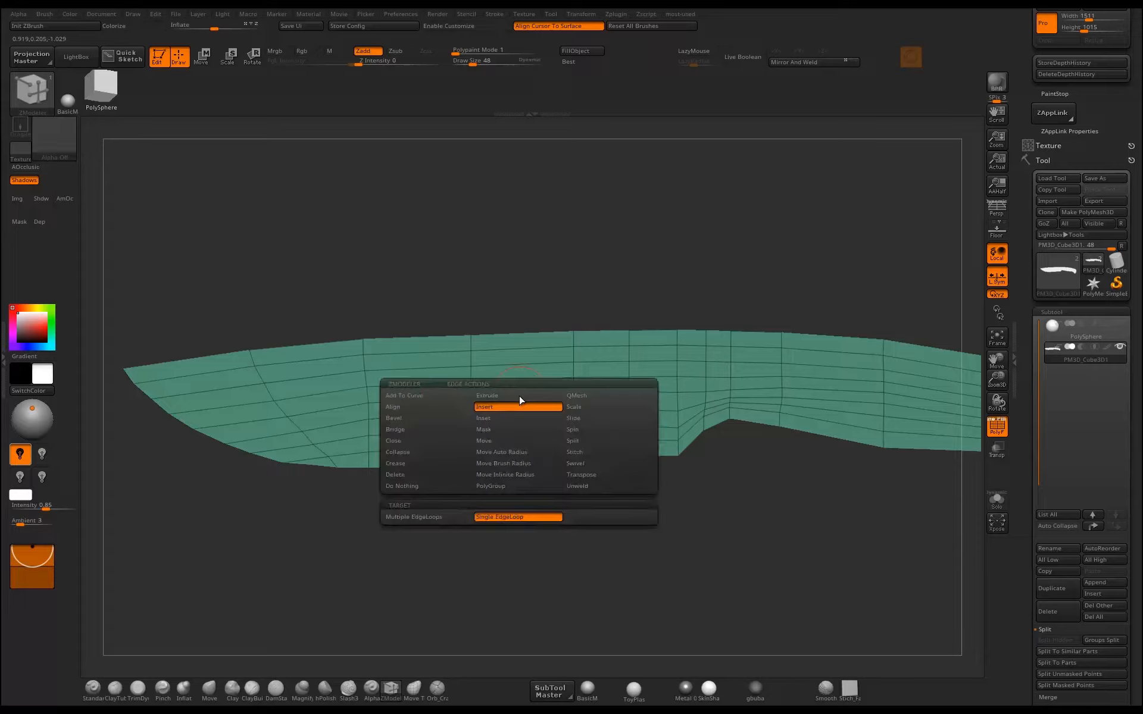
{"action": "left_click", "coordinate": [415, 475]}
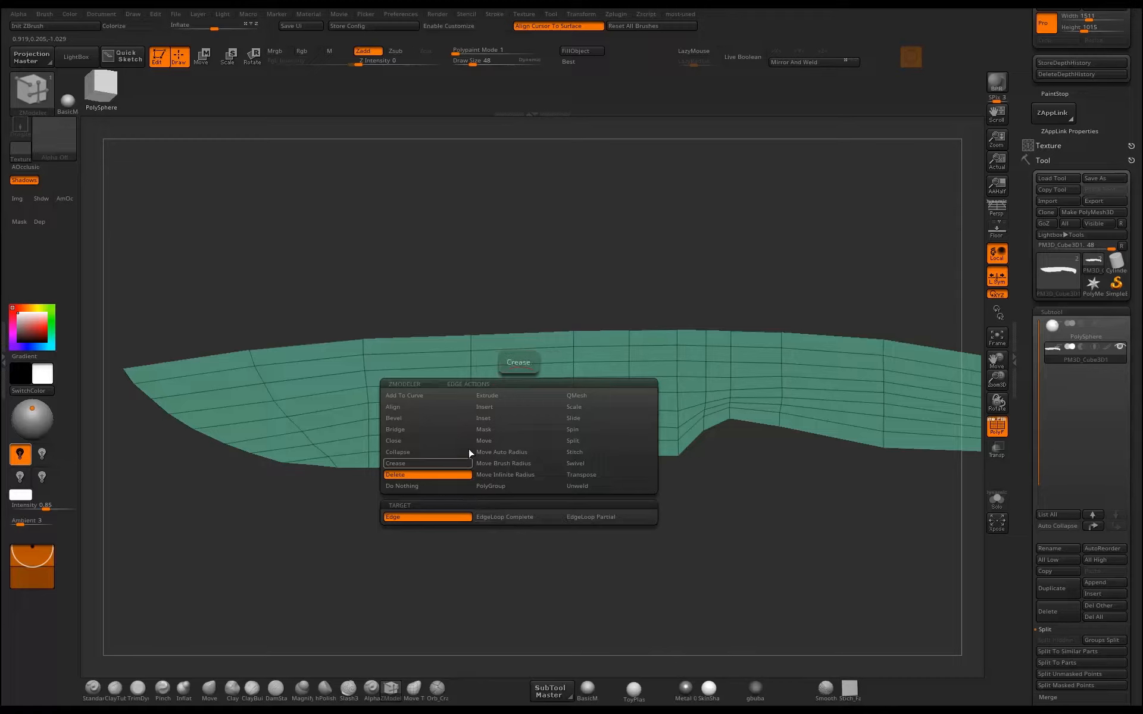
{"action": "left_click", "coordinate": [493, 409]}
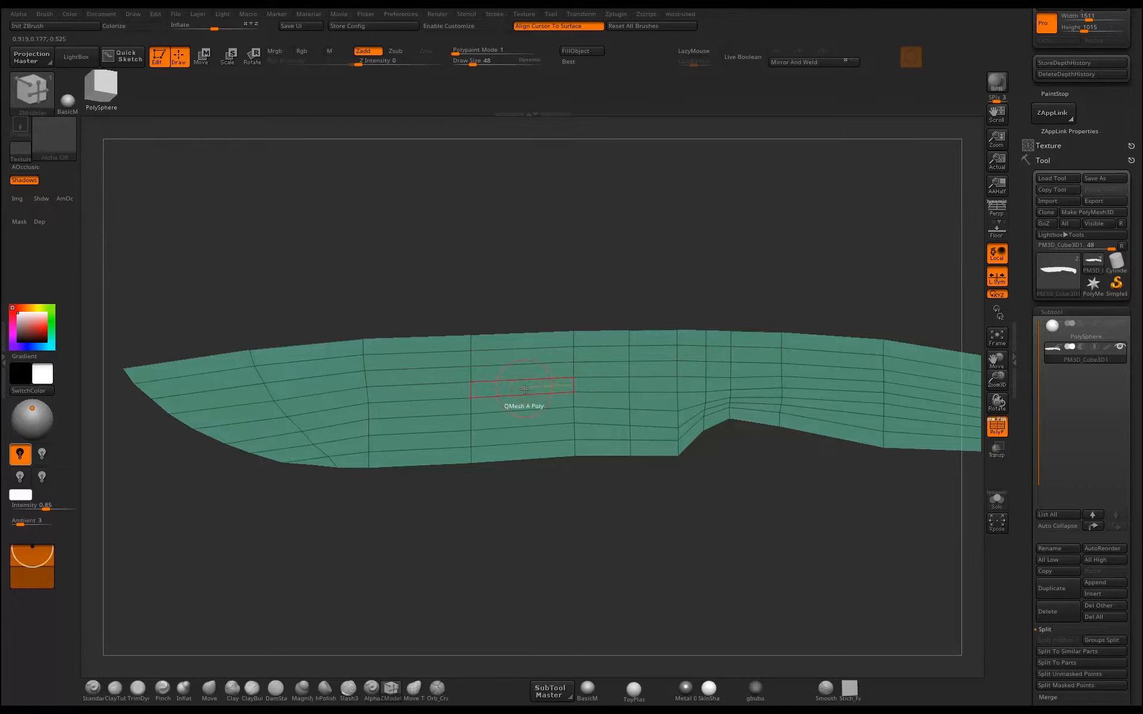
{"action": "key", "text": "f"}
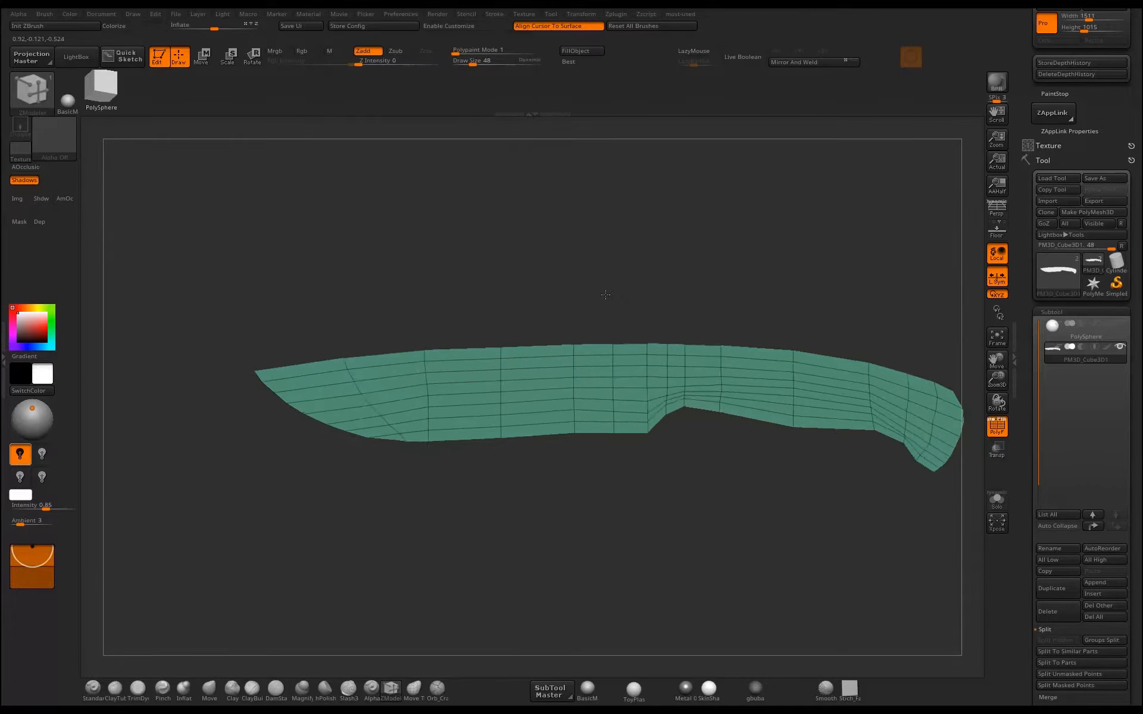
{"action": "left_click_drag", "start_coordinate": [606, 295], "coordinate": [649, 357], "text": "alt"}
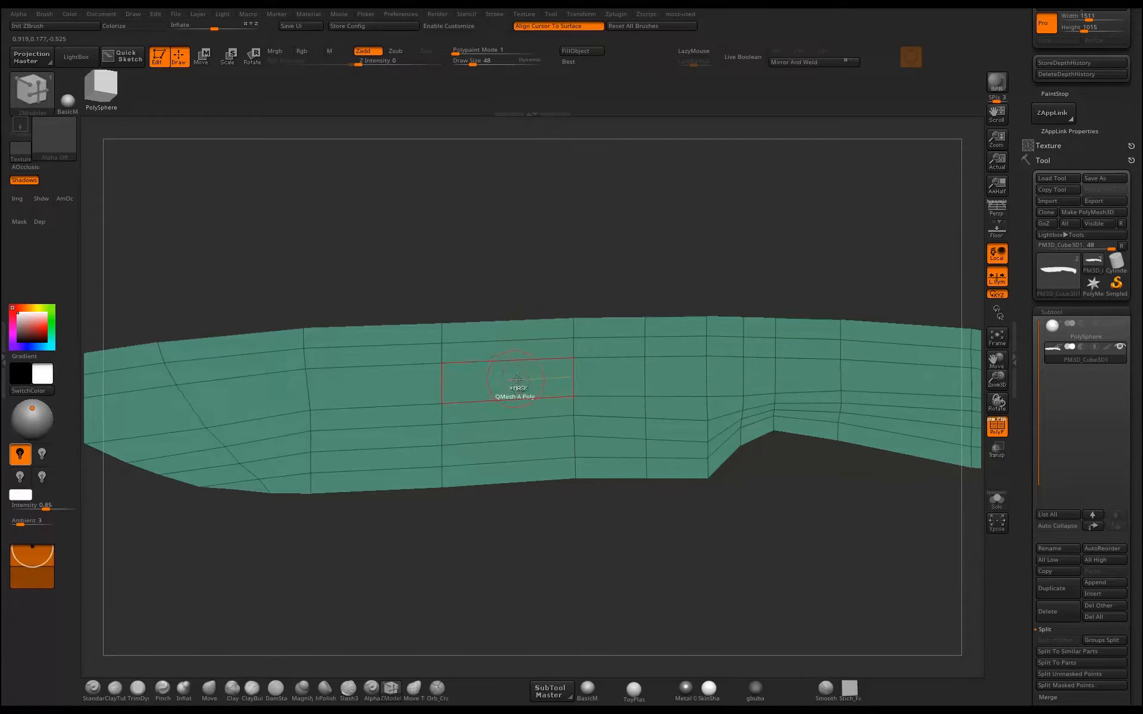
Refine the handle's contour around the hooked butt with the Move brush.
{"action": "left_click_drag", "start_coordinate": [525, 530], "coordinate": [413, 475], "text": "alt"}
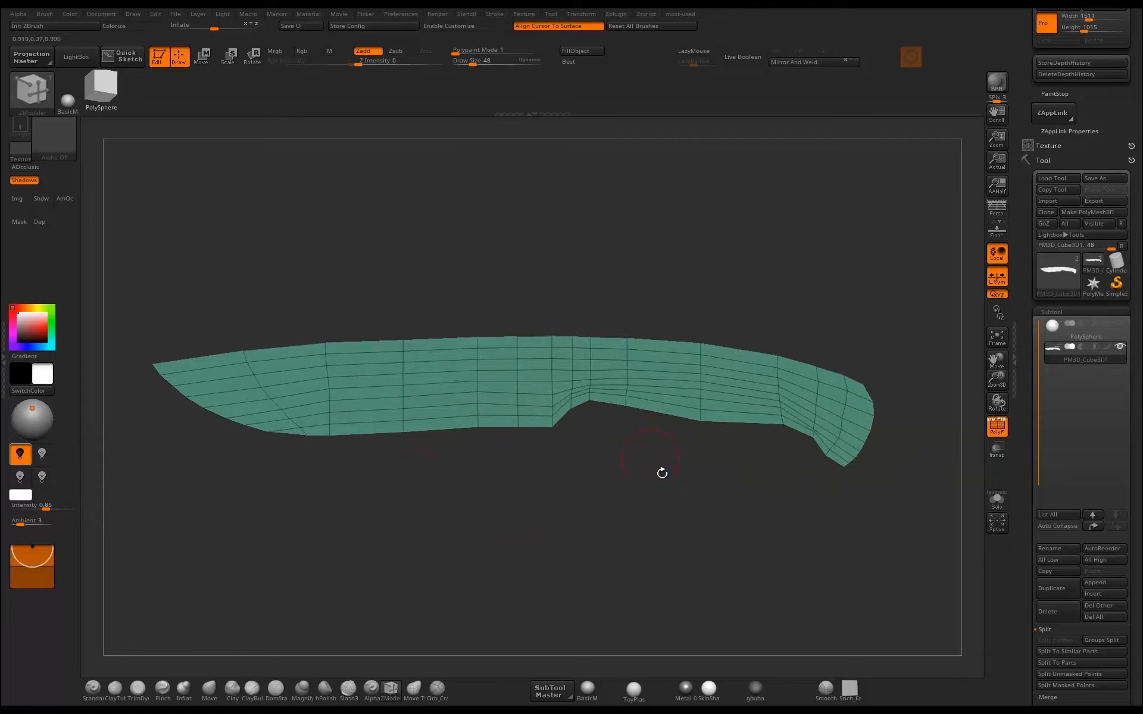
{"action": "left_click_drag", "start_coordinate": [696, 484], "coordinate": [577, 505], "text": "alt"}
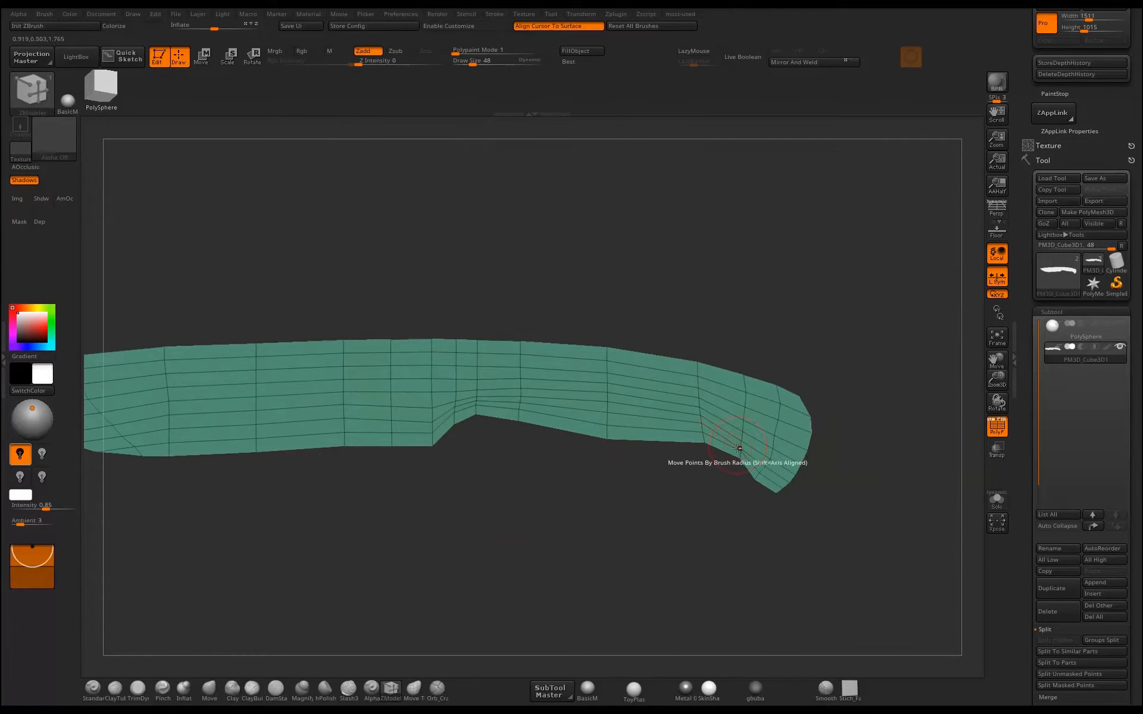
{"action": "key", "text": "b"}
{"action": "key", "text": "m"}
{"action": "key", "text": "v"}
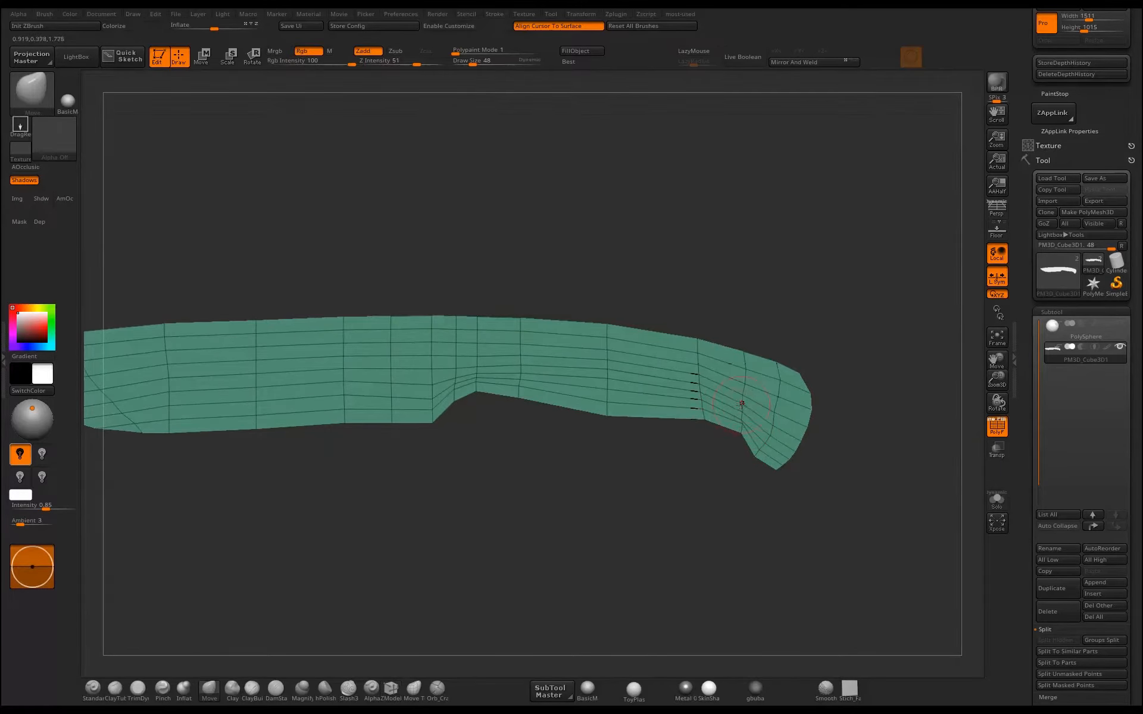
{"action": "left_click_drag", "start_coordinate": [850, 360], "coordinate": [705, 318], "text": "alt"}
{"action": "left_click_drag", "start_coordinate": [695, 454], "coordinate": [739, 412], "text": "alt"}
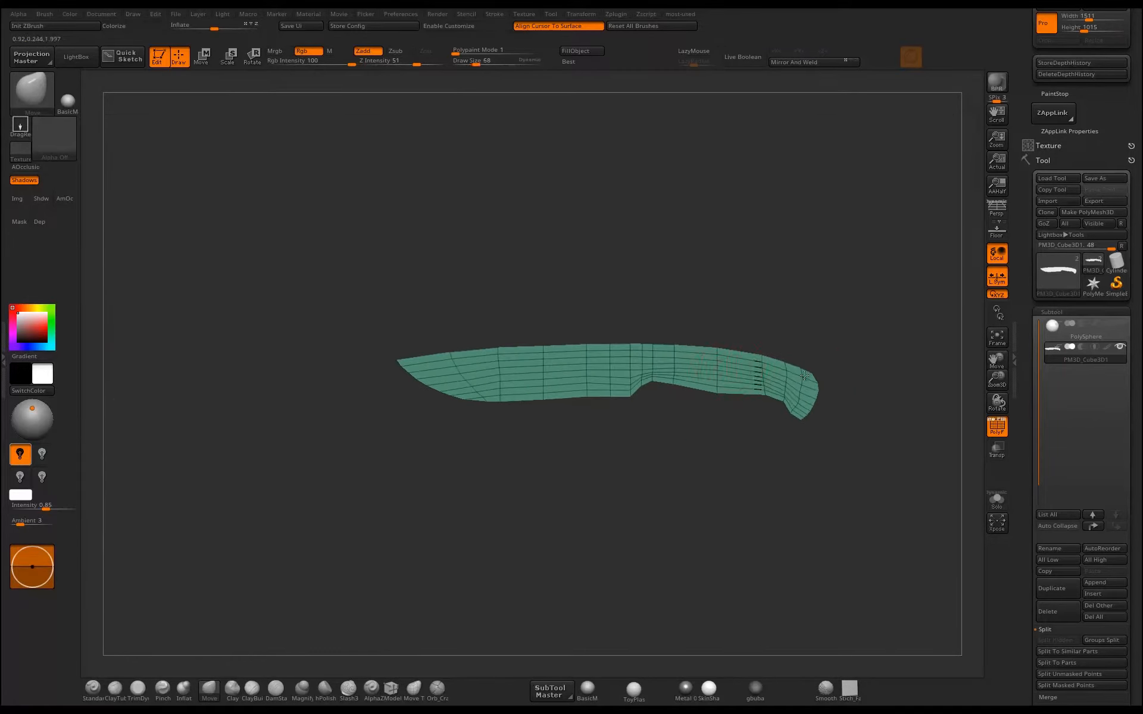
{"action": "mouse_move", "coordinate": [755, 328]}
{"action": "left_mouse_down", "text": "alt"}
{"action": "mouse_move", "coordinate": [717, 366]}
{"action": "mouse_move", "coordinate": [671, 319]}
{"action": "mouse_move", "coordinate": [755, 308]}
{"action": "left_mouse_up", "text": "alt"}
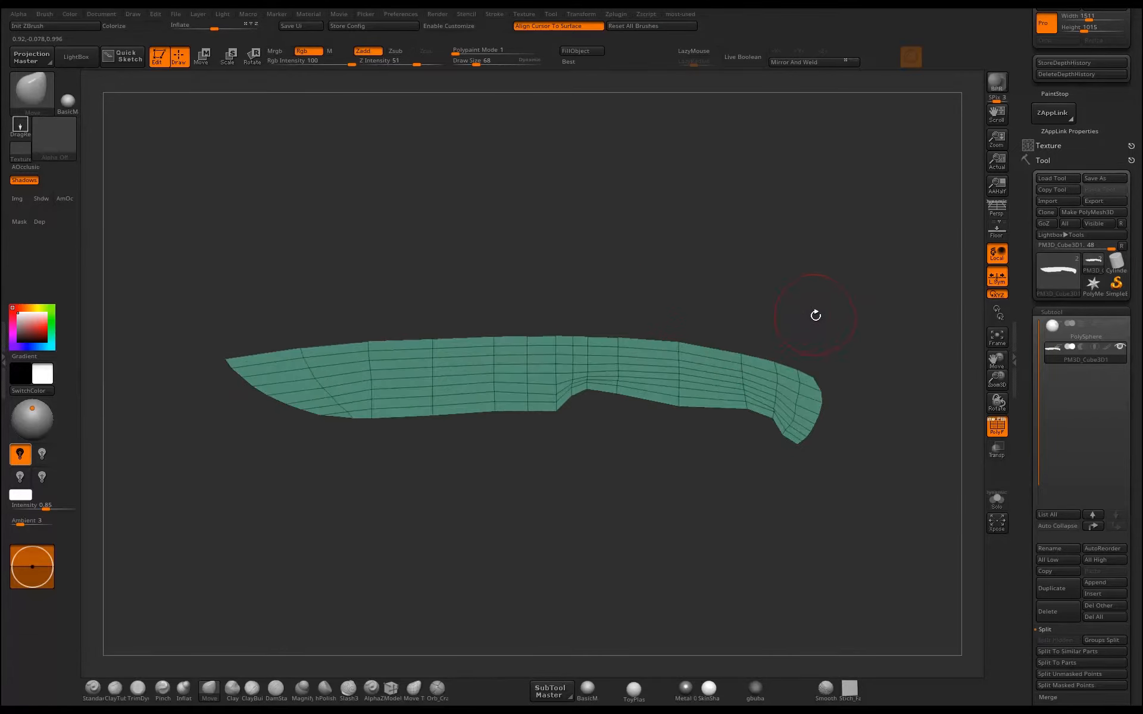
Hide the handle polygons behind the heel and separate them into their own subtool with Split Hidden.
{"action": "left_click_drag", "start_coordinate": [857, 292], "coordinate": [563, 562], "text": "ctrl+shift"}
{"action": "key", "text": "ctrl+shift+q"}
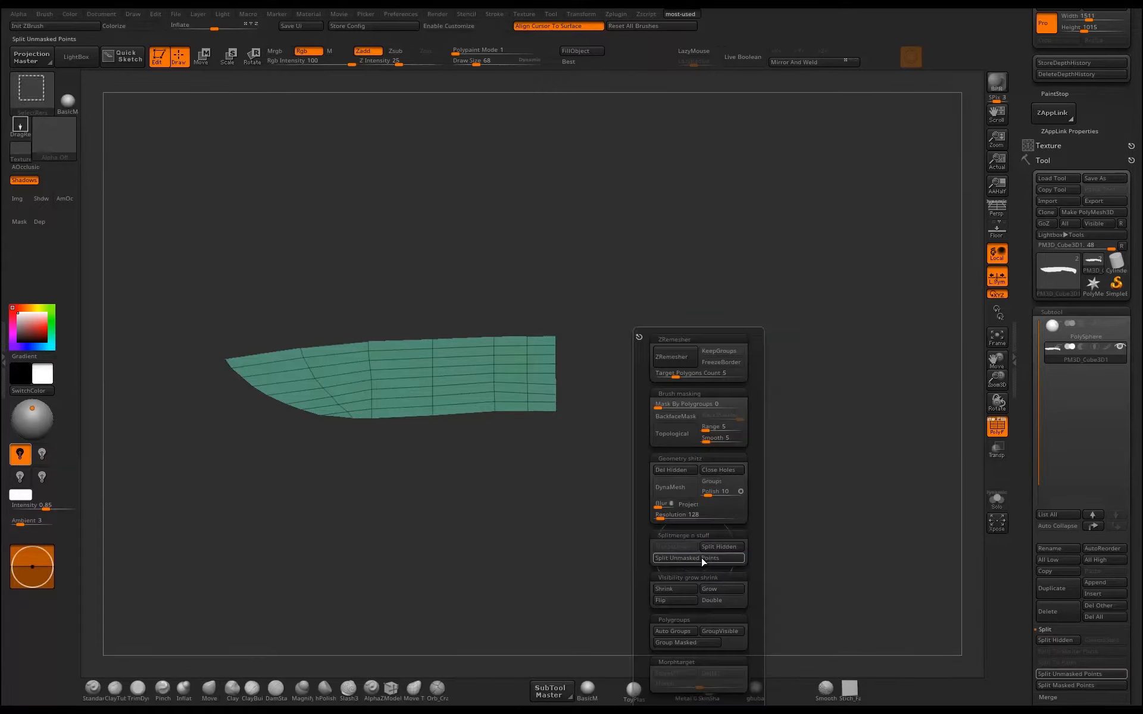
{"action": "left_click", "coordinate": [720, 547]}
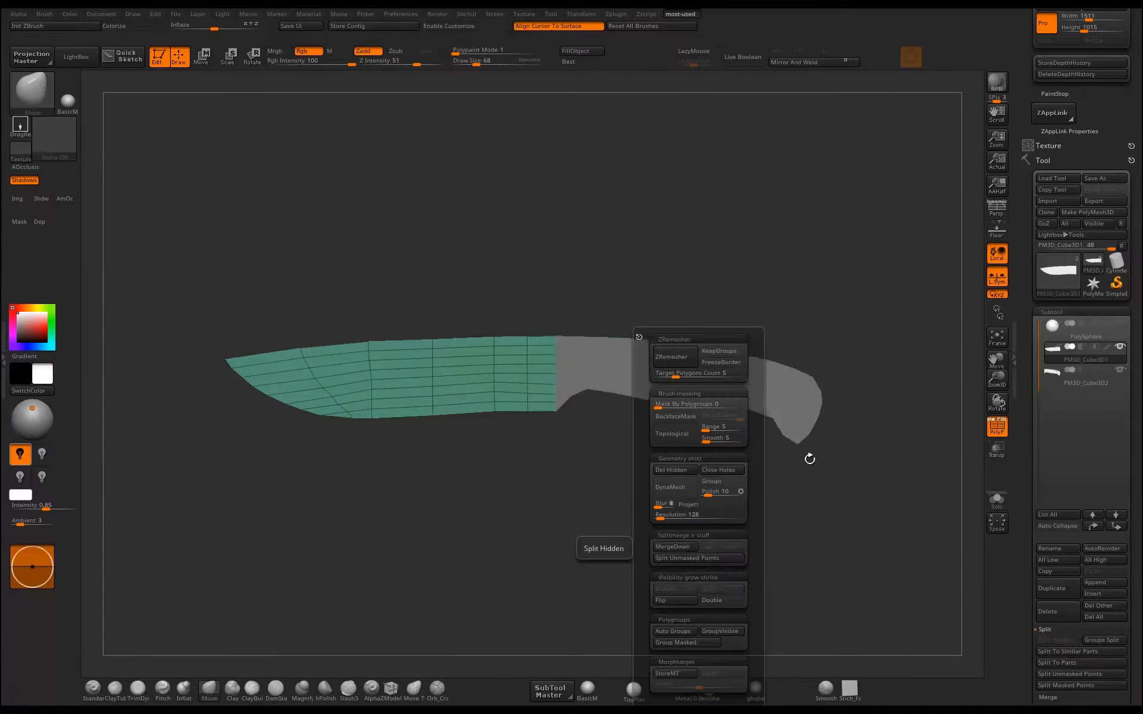
Try to pull the blade's rear edge over the handle with the Move brush.
{"action": "left_click_drag", "start_coordinate": [500, 481], "coordinate": [680, 430], "text": "alt"}
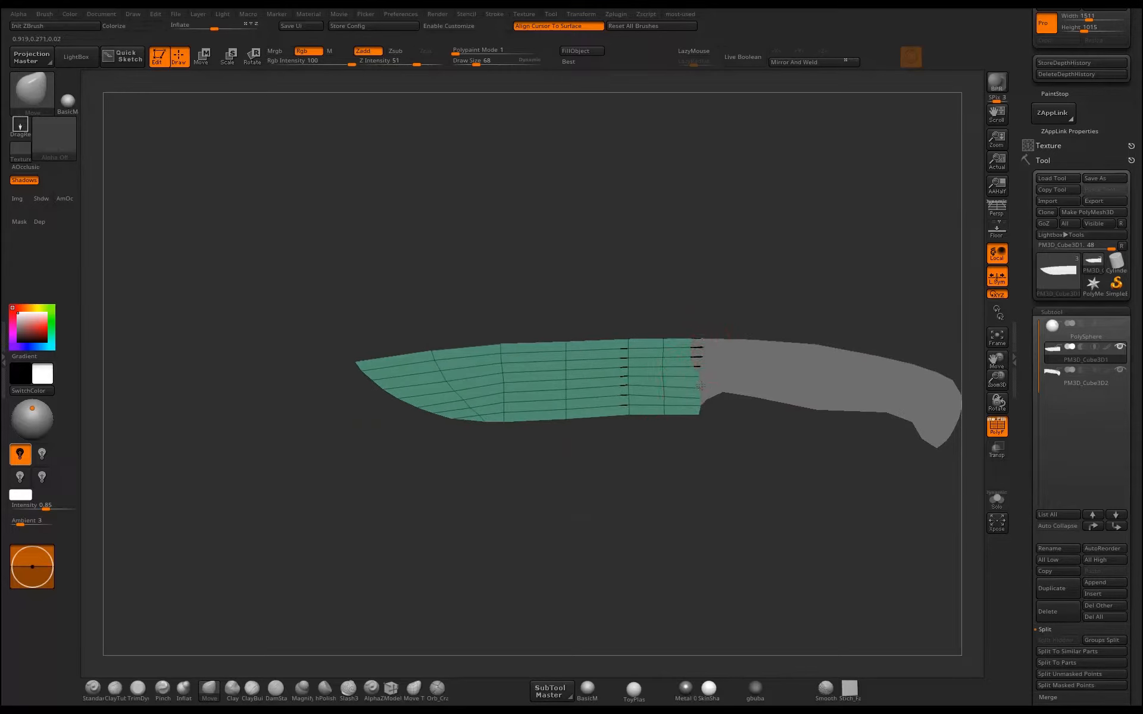
{"action": "mouse_move", "coordinate": [724, 452]}
{"action": "left_mouse_down"}
{"action": "mouse_move", "coordinate": [748, 454]}
{"action": "mouse_move", "coordinate": [706, 455]}
{"action": "left_mouse_up"}
Undo the blade subtool's last edits back through the split, hide the handle subtool and reveal the full knife mesh.
{"action": "key", "text": "ctrl+z"}
{"action": "key", "text": "ctrl+z"}
{"action": "key", "text": "ctrl+z"}
{"action": "key", "text": "ctrl+z"}
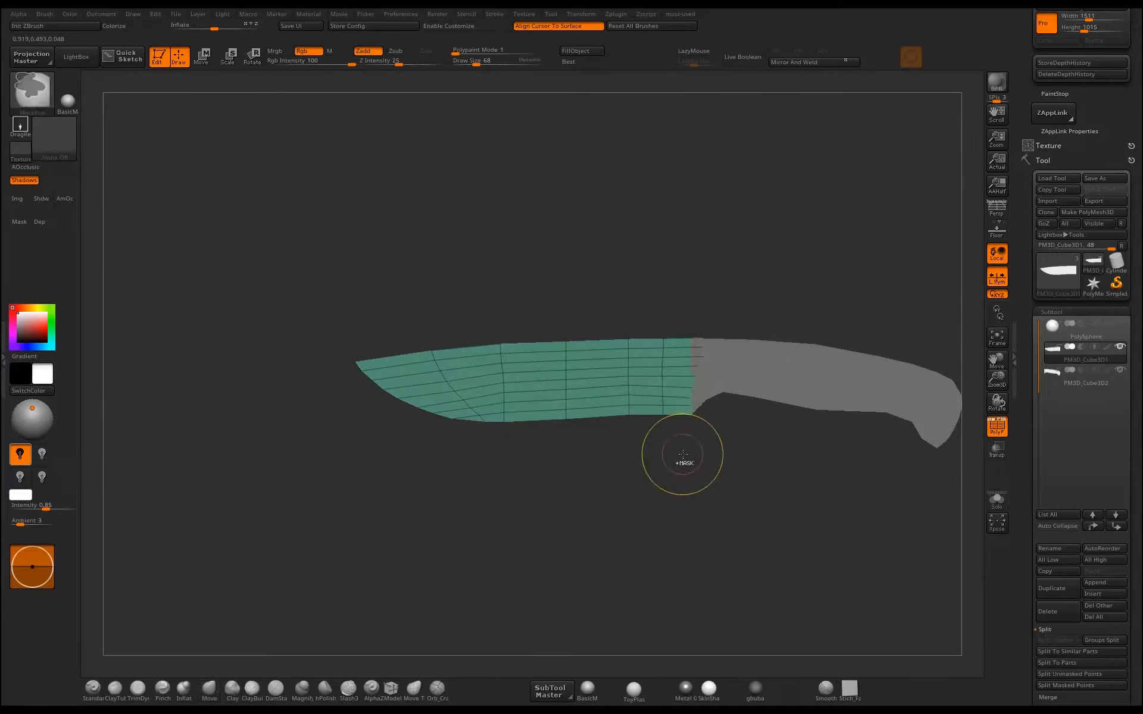
{"action": "left_click_drag", "start_coordinate": [722, 468], "coordinate": [742, 465]}
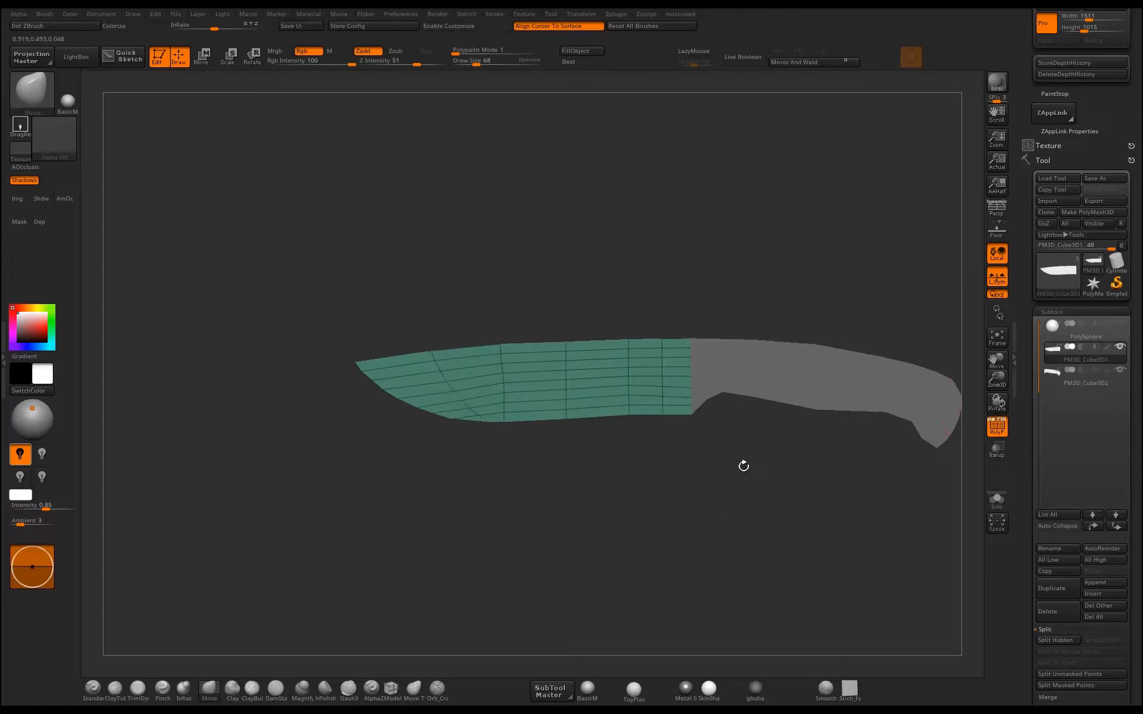
{"action": "left_click", "coordinate": [1118, 370]}
{"action": "left_click", "coordinate": [784, 492], "text": "ctrl+shift"}
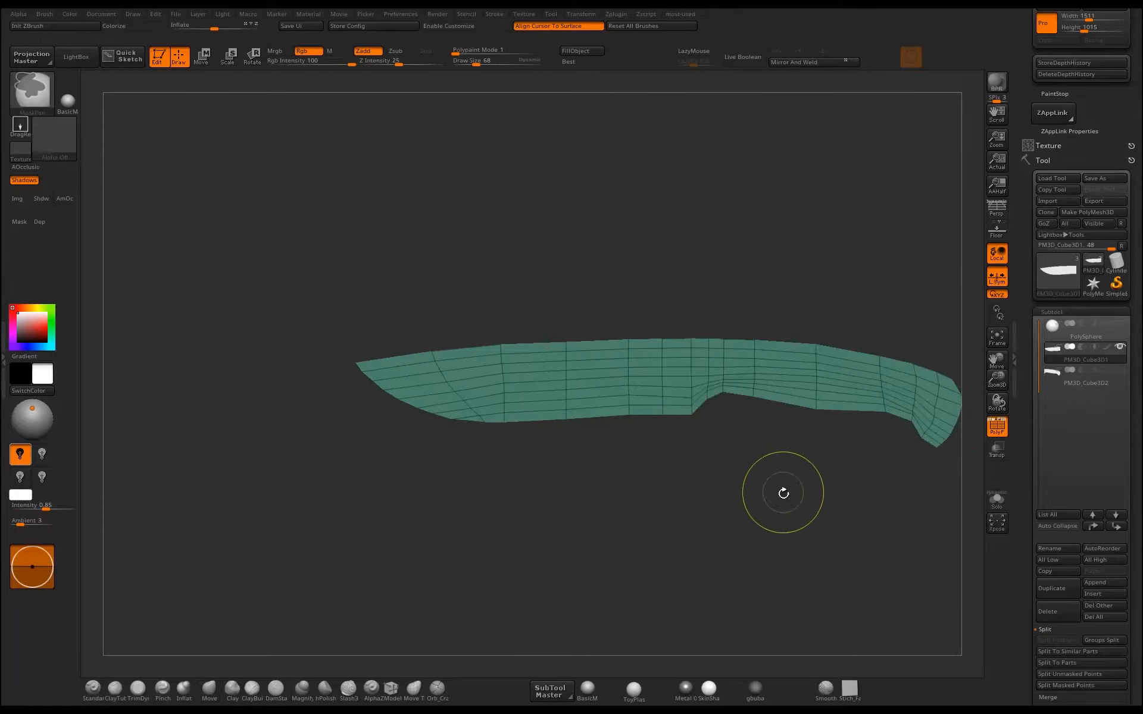
Select the separate handle subtool and shift it slightly sideways off the blade's plane with the gizmo.
{"action": "left_click", "coordinate": [1049, 380]}
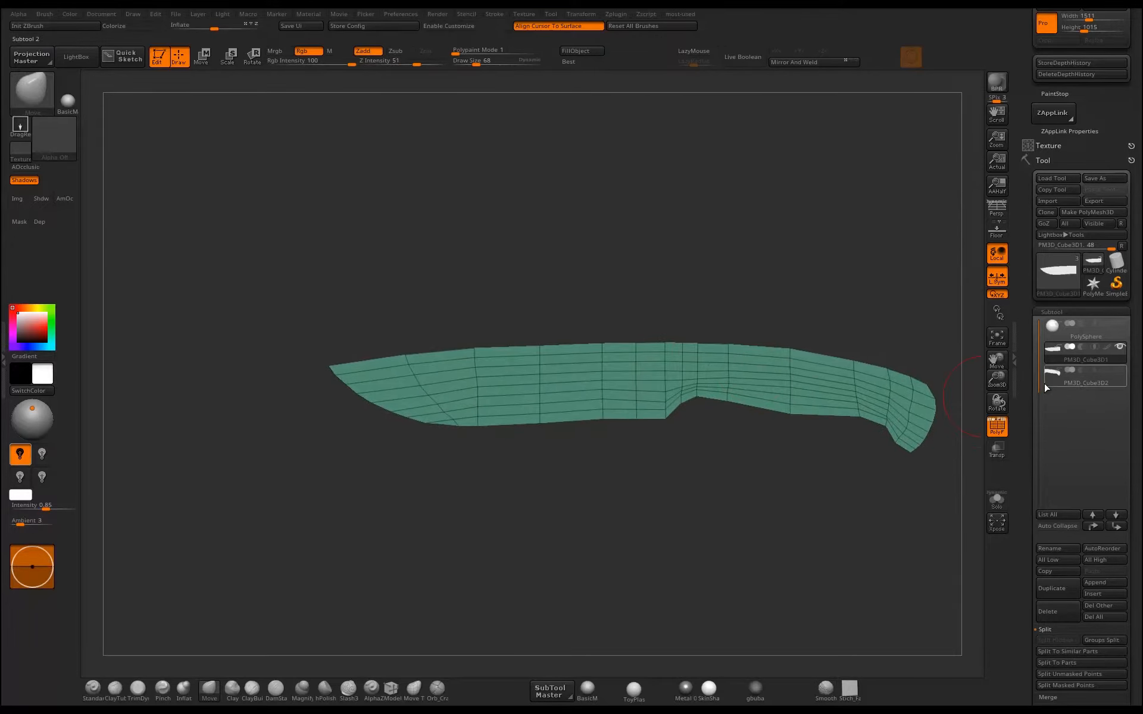
{"action": "key", "text": "w"}
{"action": "left_click_drag", "start_coordinate": [781, 501], "coordinate": [770, 465]}
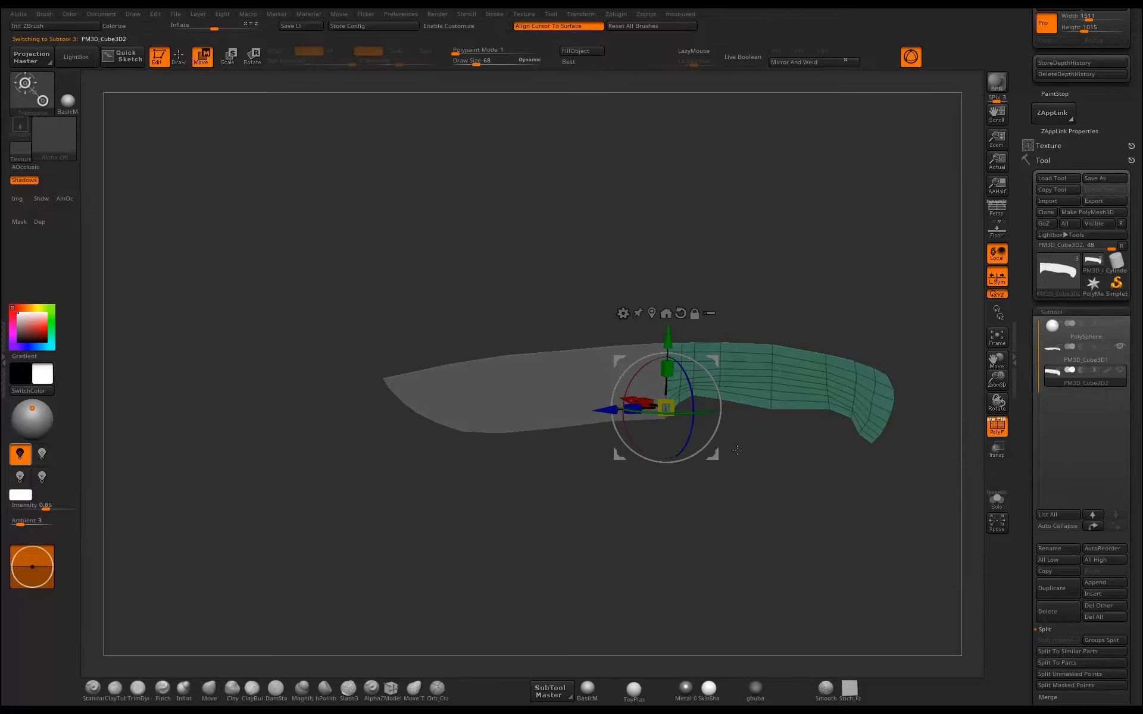
{"action": "left_click_drag", "start_coordinate": [629, 398], "coordinate": [637, 402]}
{"action": "mouse_move", "coordinate": [829, 506]}
{"action": "left_mouse_down"}
{"action": "mouse_move", "coordinate": [811, 493]}
{"action": "mouse_move", "coordinate": [830, 472]}
{"action": "left_mouse_up"}
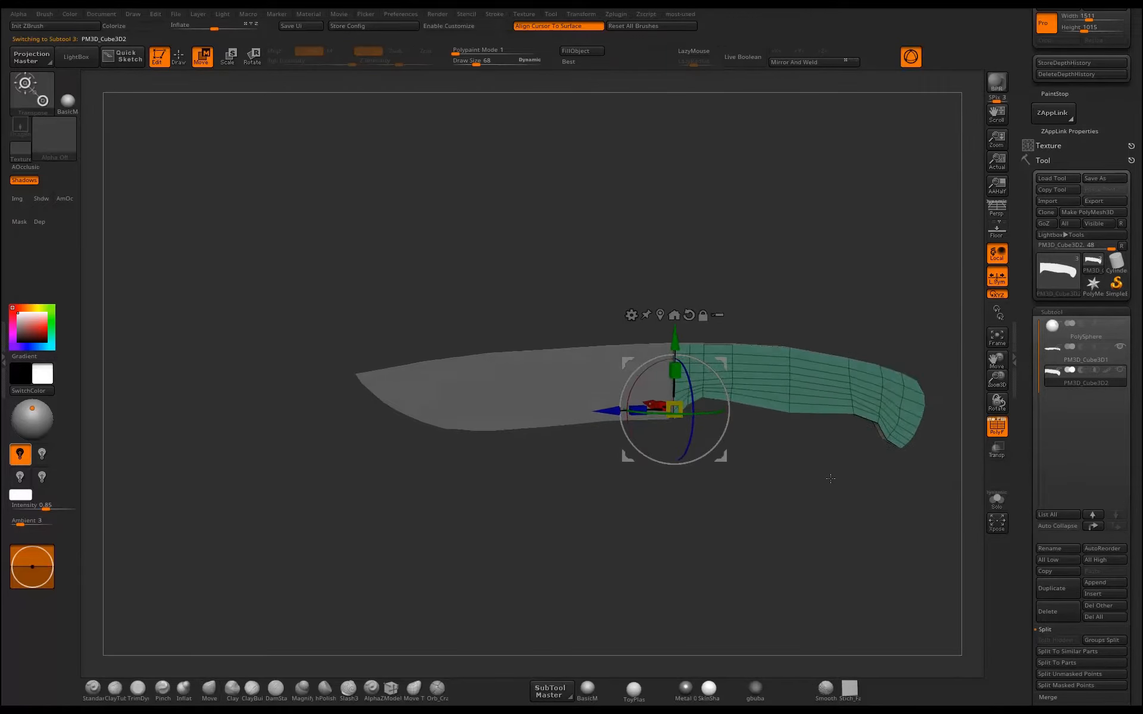
{"action": "key", "text": "q"}
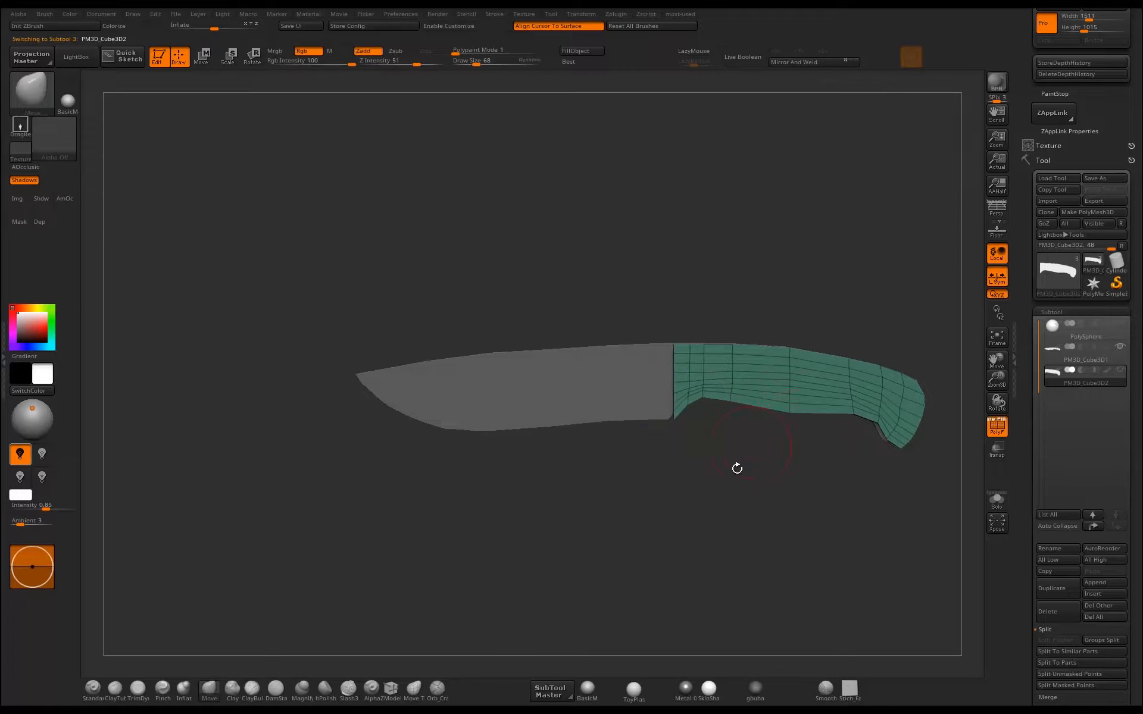
Select the full knife blade subtool and ZRemesh it with a lower target polygon count.
{"action": "left_click_drag", "start_coordinate": [623, 491], "coordinate": [601, 464]}
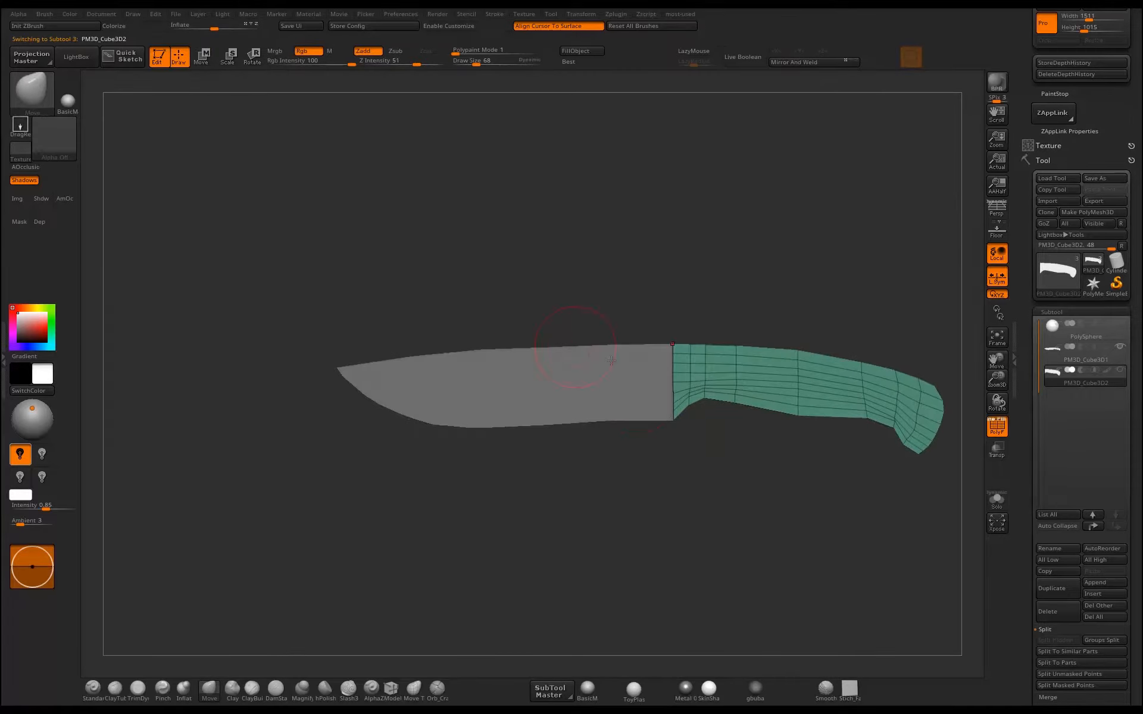
{"action": "left_click", "coordinate": [564, 402], "text": "alt"}
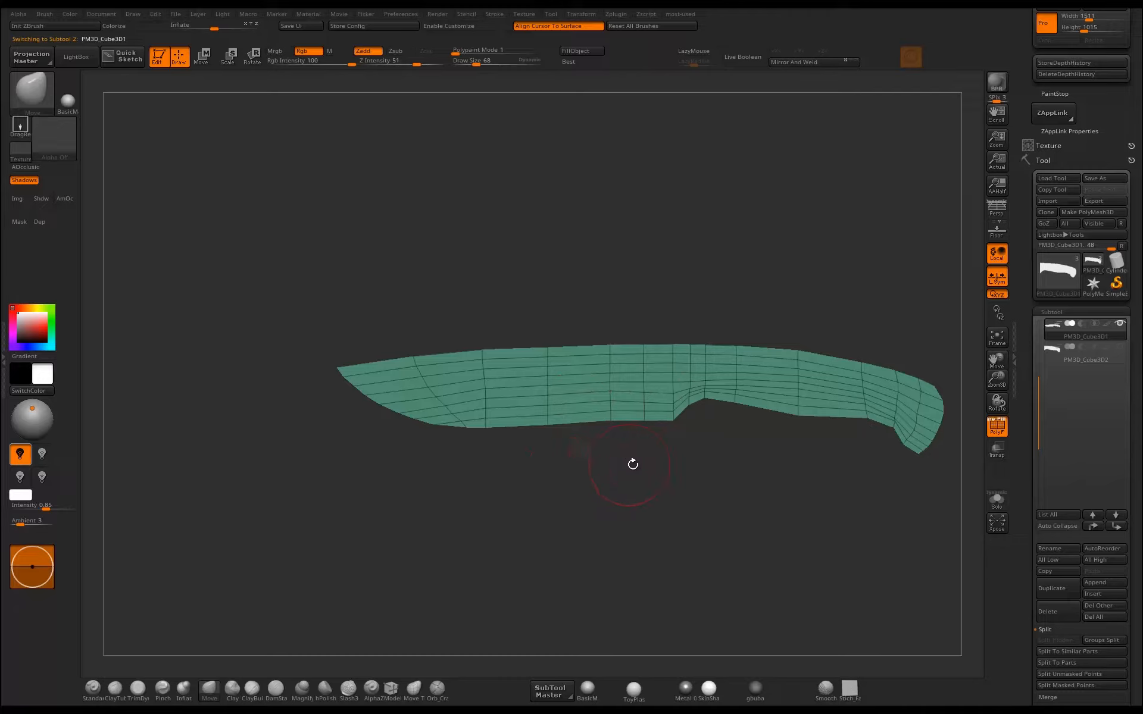
{"action": "key", "text": "ctrl+space"}
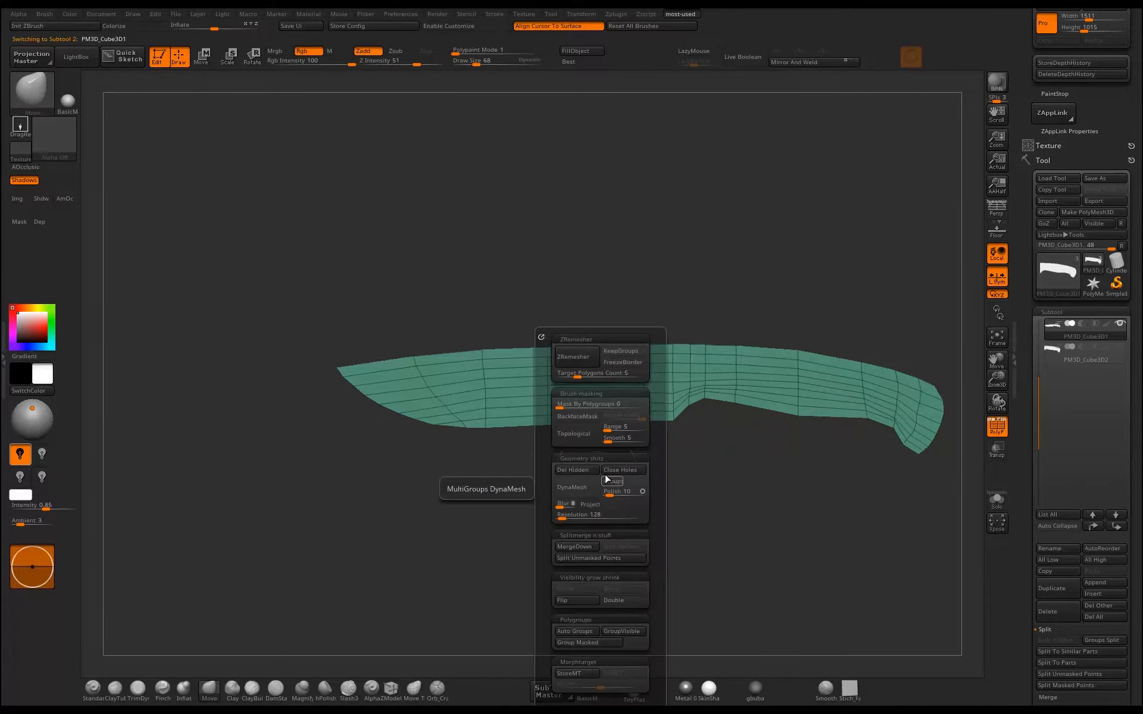
{"action": "left_click", "coordinate": [565, 377]}
{"action": "left_click", "coordinate": [573, 357]}
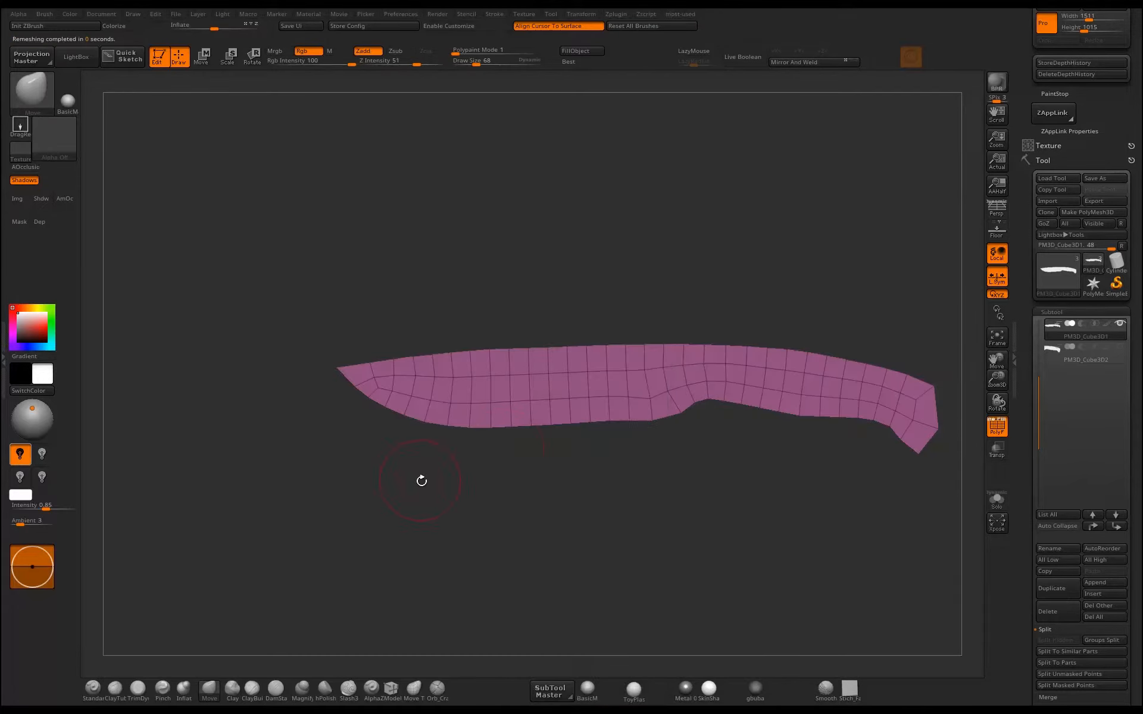
Use ZModeler's edge Slide with EdgeLoop Complete to shift the blade's lower lengthwise loop up towards the middle.
{"action": "mouse_move", "coordinate": [437, 483]}
{"action": "left_mouse_down", "text": "alt"}
{"action": "mouse_move", "coordinate": [454, 484]}
{"action": "mouse_move", "coordinate": [403, 498]}
{"action": "mouse_move", "coordinate": [428, 481]}
{"action": "left_mouse_up", "text": "alt"}
{"action": "left_click_drag", "start_coordinate": [642, 471], "coordinate": [619, 506]}
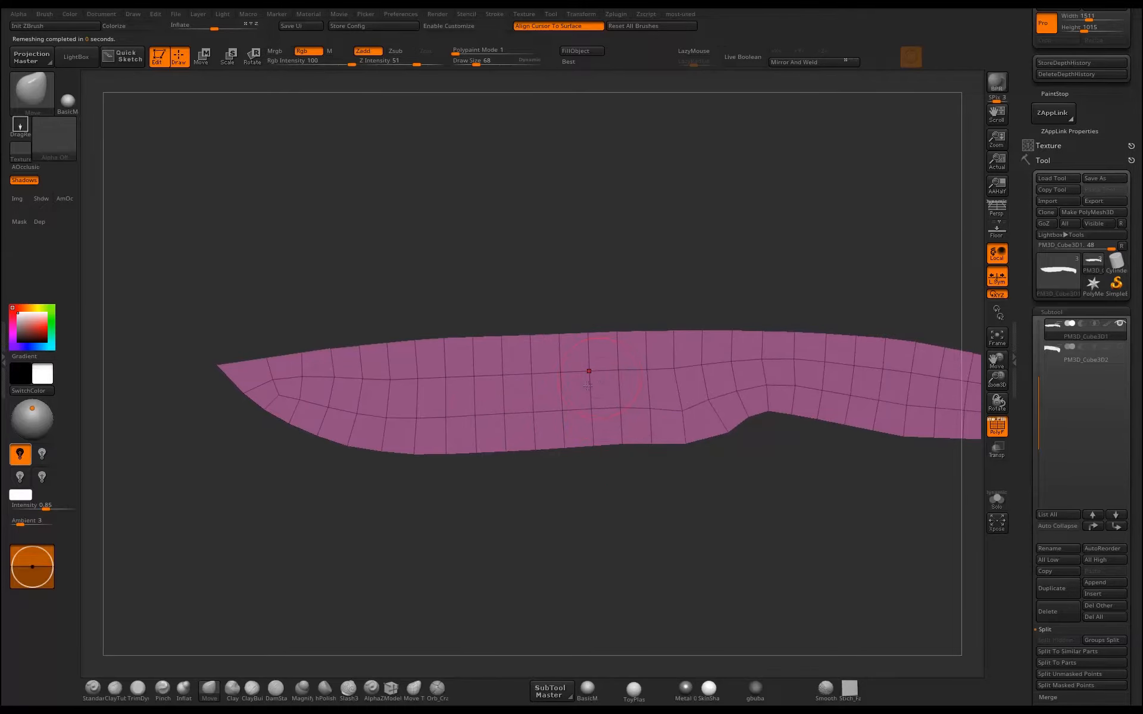
{"action": "mouse_move", "coordinate": [479, 480]}
{"action": "left_mouse_down", "text": "alt"}
{"action": "mouse_move", "coordinate": [467, 511]}
{"action": "mouse_move", "coordinate": [527, 520]}
{"action": "left_mouse_up", "text": "alt"}
{"action": "left_click", "coordinate": [390, 690]}
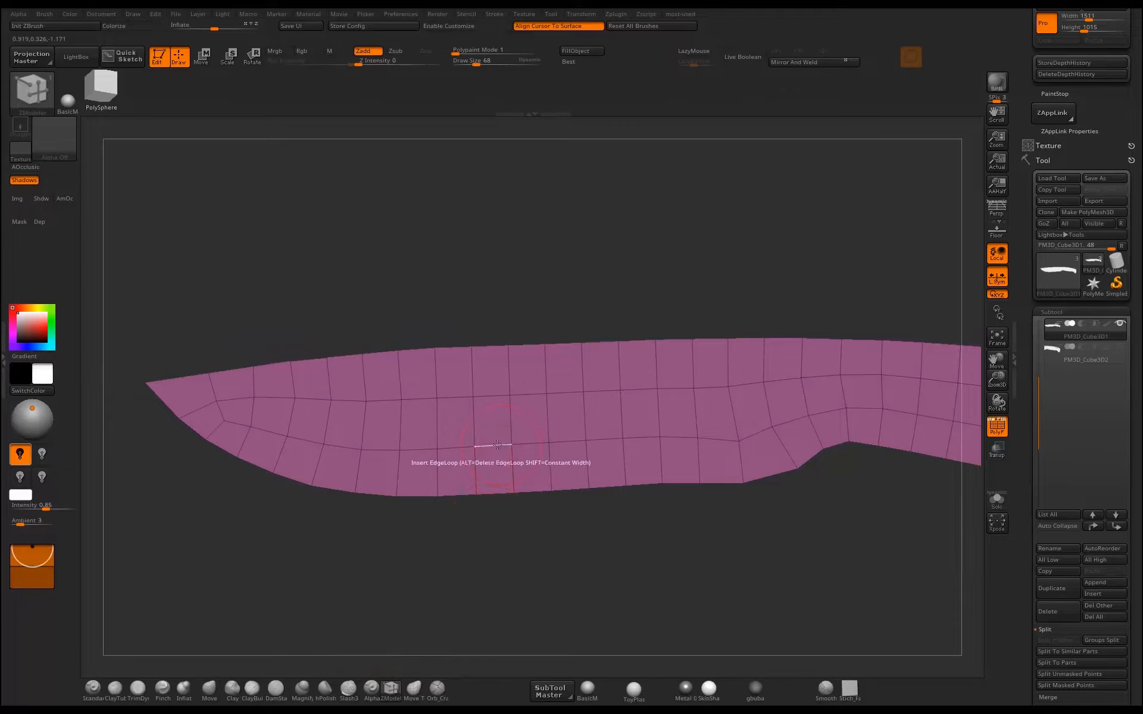
{"action": "key", "text": "space"}
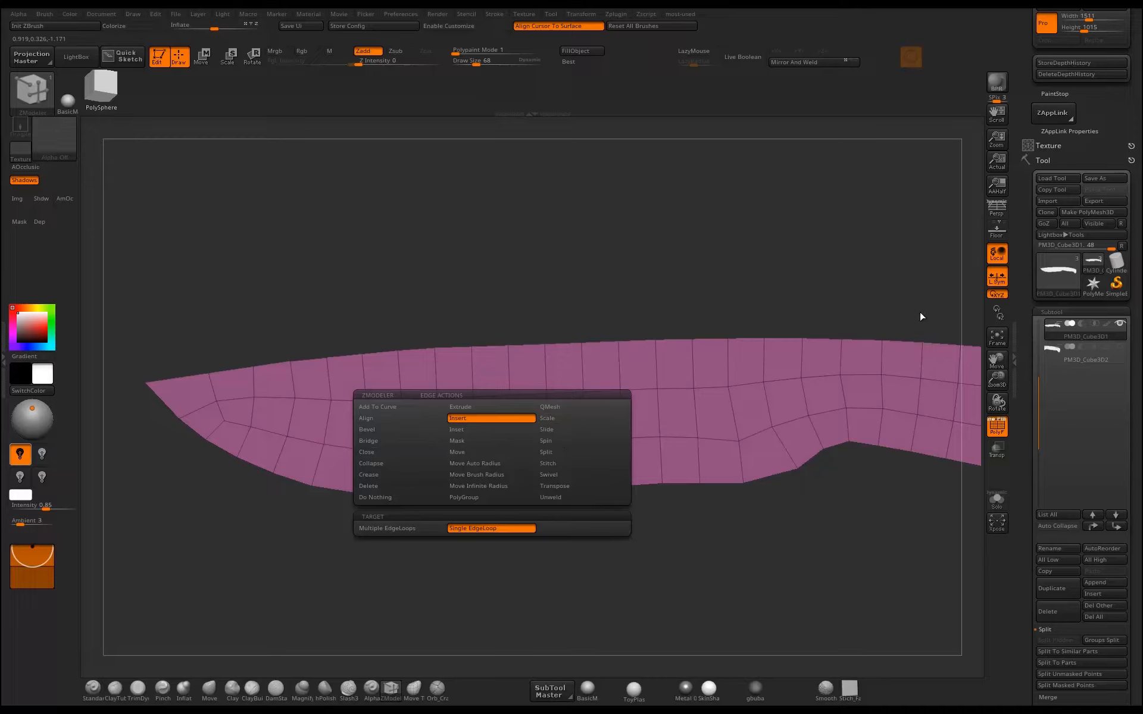
{"action": "left_click", "coordinate": [547, 429]}
{"action": "left_click", "coordinate": [394, 529]}
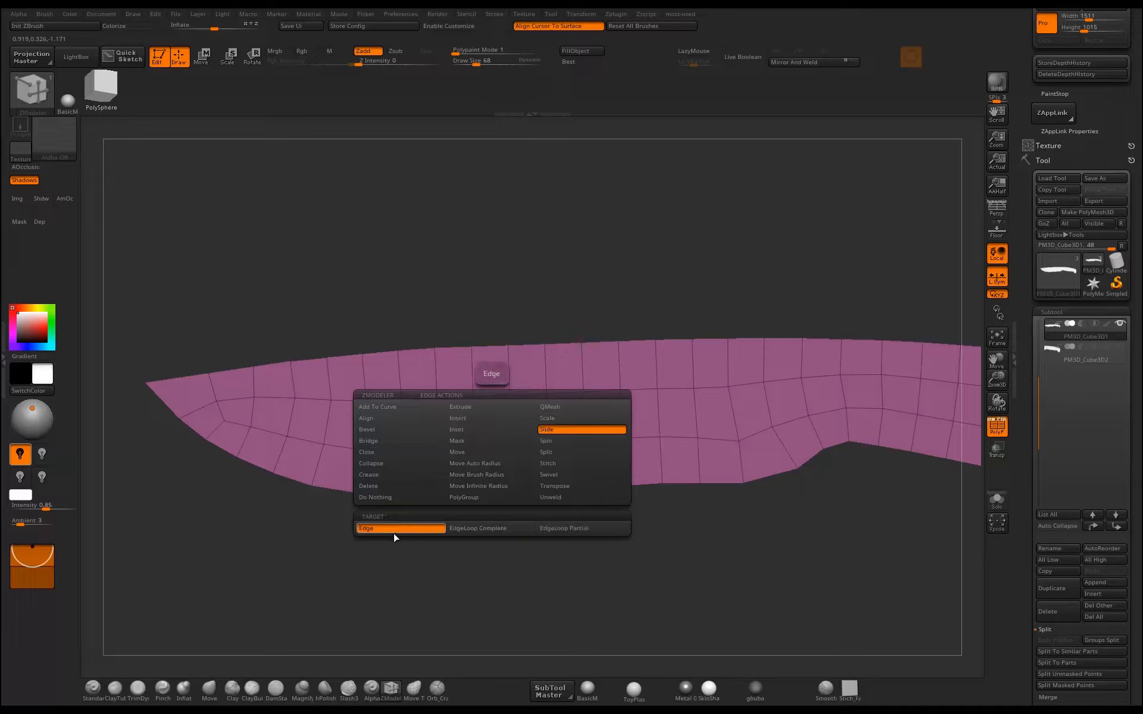
{"action": "left_click", "coordinate": [506, 528]}
{"action": "left_click_drag", "start_coordinate": [608, 441], "coordinate": [596, 418]}
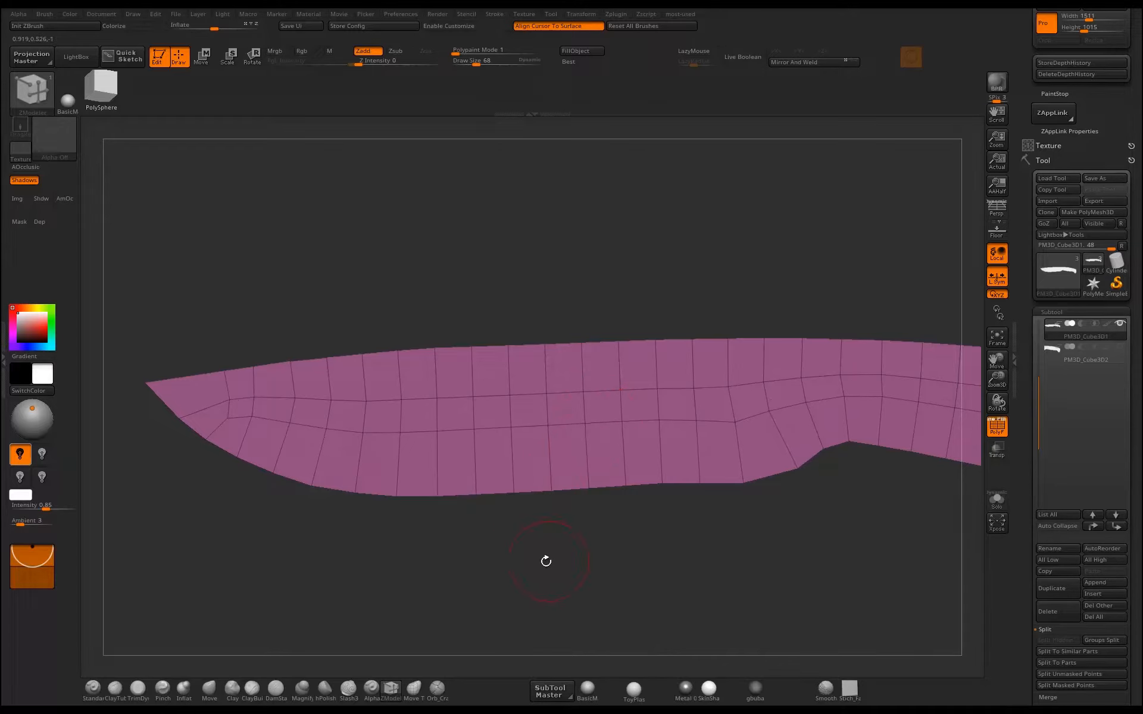
Reposition the upper inner loop's points with the Move brush, raising them towards the spine and pulling the front ones towards the tip.
{"action": "left_click_drag", "start_coordinate": [546, 561], "coordinate": [489, 590]}
{"action": "mouse_move", "coordinate": [359, 587]}
{"action": "left_mouse_down", "text": "alt"}
{"action": "mouse_move", "coordinate": [472, 584]}
{"action": "mouse_move", "coordinate": [354, 565]}
{"action": "left_mouse_up", "text": "alt"}
{"action": "key", "text": "b"}
{"action": "key", "text": "m"}
{"action": "key", "text": "v"}
{"action": "mouse_move", "coordinate": [313, 397]}
{"action": "left_mouse_down"}
{"action": "mouse_move", "coordinate": [322, 375]}
{"action": "mouse_move", "coordinate": [352, 377]}
{"action": "mouse_move", "coordinate": [329, 366]}
{"action": "left_mouse_up"}
{"action": "mouse_move", "coordinate": [423, 355]}
{"action": "left_mouse_down"}
{"action": "mouse_move", "coordinate": [422, 343]}
{"action": "mouse_move", "coordinate": [482, 340]}
{"action": "left_mouse_up"}
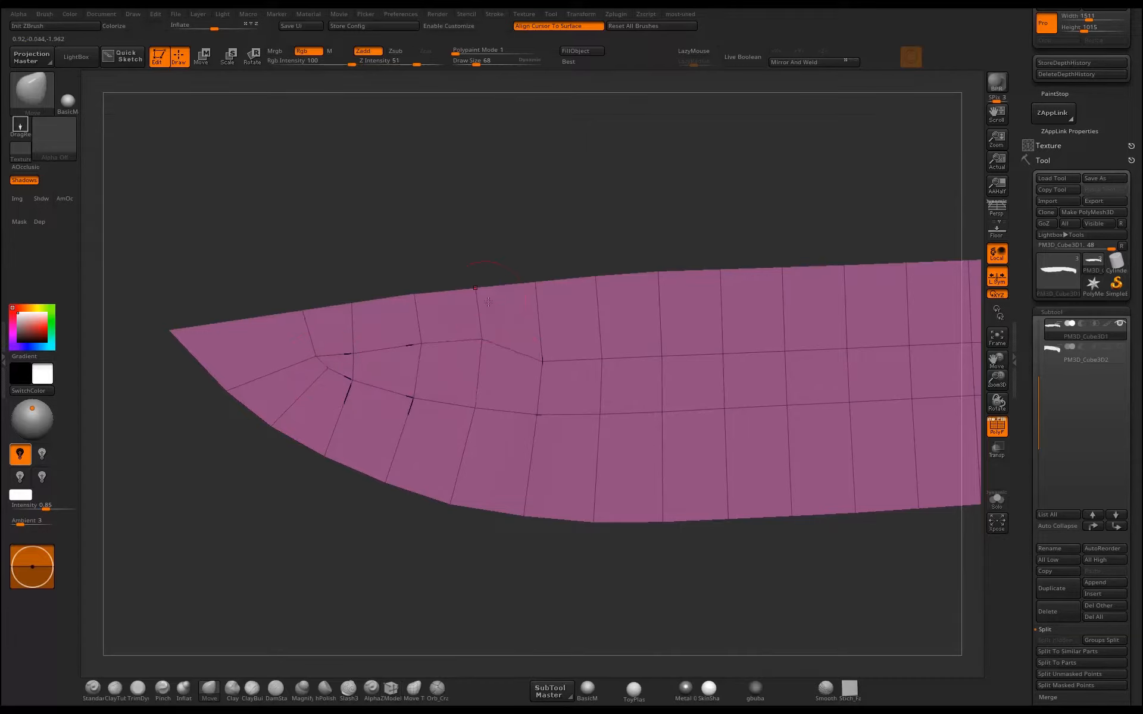
{"action": "mouse_move", "coordinate": [542, 361]}
{"action": "left_mouse_down"}
{"action": "mouse_move", "coordinate": [542, 338]}
{"action": "mouse_move", "coordinate": [599, 326]}
{"action": "left_mouse_up"}
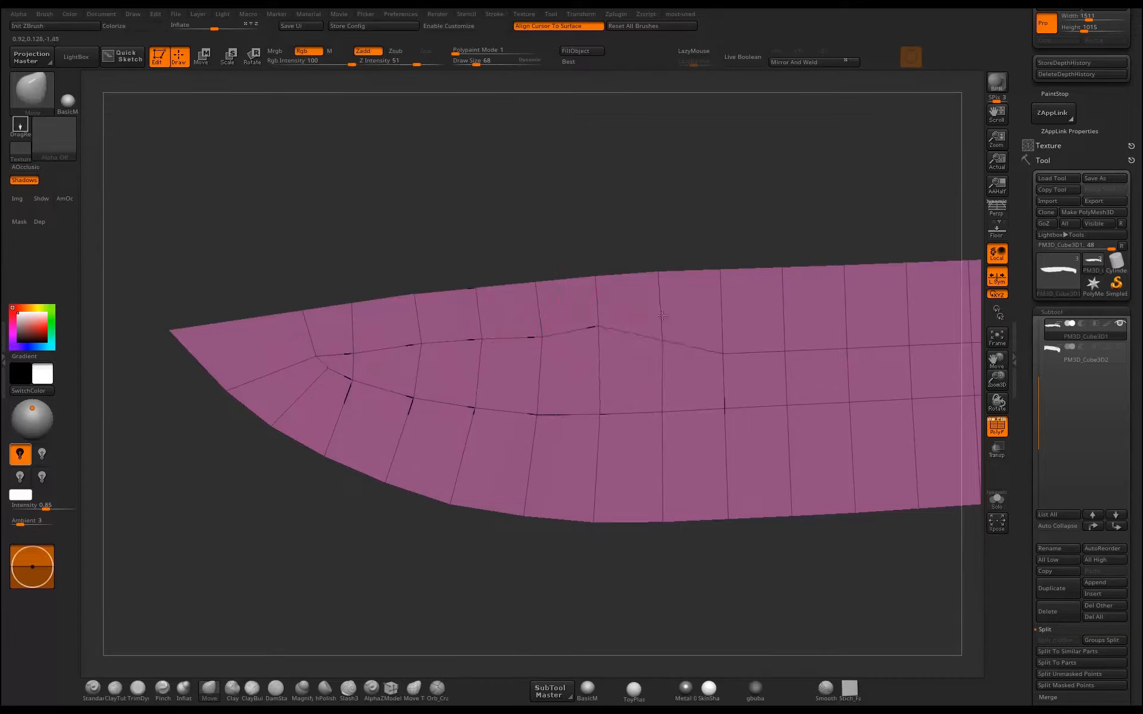
{"action": "left_click_drag", "start_coordinate": [662, 356], "coordinate": [660, 317]}
{"action": "left_click_drag", "start_coordinate": [719, 351], "coordinate": [718, 322]}
{"action": "mouse_move", "coordinate": [541, 336]}
{"action": "left_mouse_down"}
{"action": "mouse_move", "coordinate": [540, 325]}
{"action": "mouse_move", "coordinate": [417, 333]}
{"action": "left_mouse_up"}
{"action": "mouse_move", "coordinate": [351, 353]}
{"action": "left_mouse_down"}
{"action": "mouse_move", "coordinate": [349, 339]}
{"action": "mouse_move", "coordinate": [274, 341]}
{"action": "left_mouse_up"}
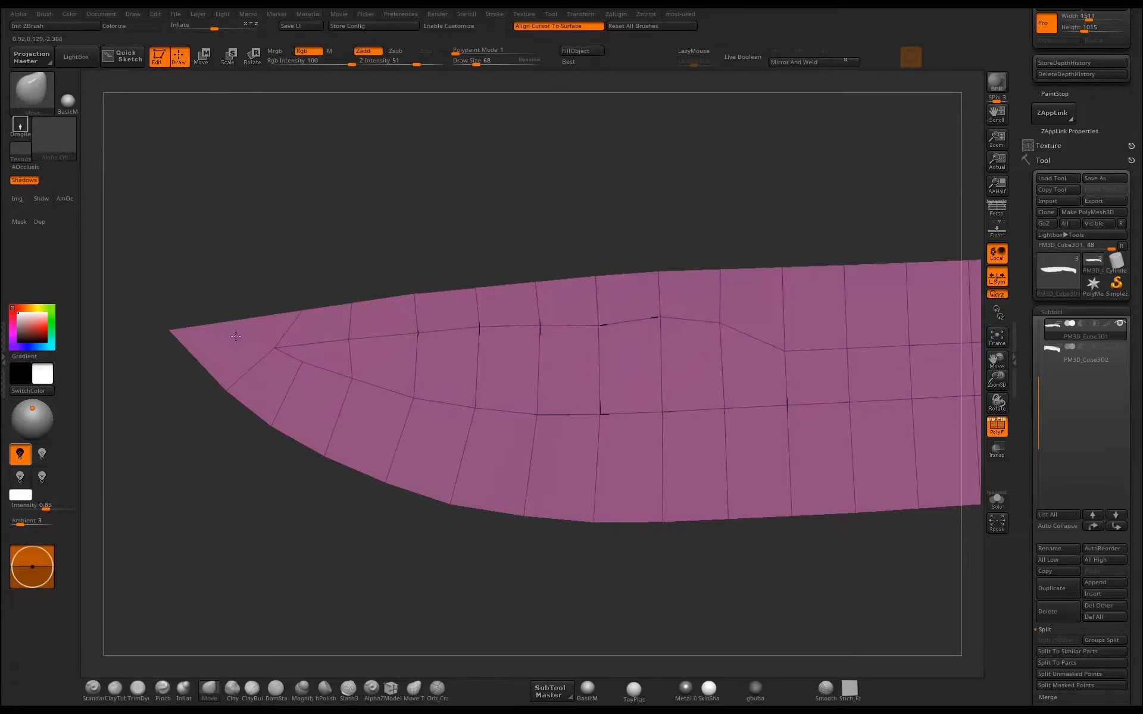
Merge the spine point nearest the tip into the blade's tip vertex with a ZModeler point action.
{"action": "mouse_move", "coordinate": [307, 264]}
{"action": "left_mouse_down", "text": "alt"}
{"action": "mouse_move", "coordinate": [463, 276]}
{"action": "mouse_move", "coordinate": [461, 296]}
{"action": "left_mouse_up", "text": "alt"}
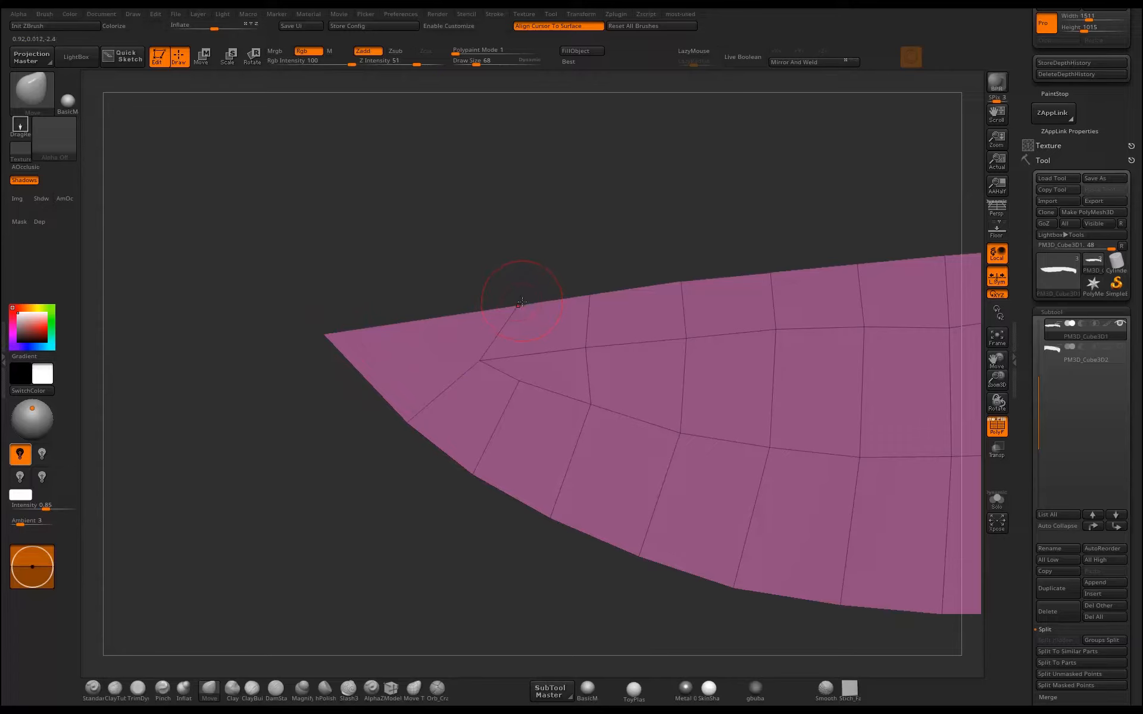
{"action": "key", "text": "space"}
{"action": "left_click", "coordinate": [391, 688]}
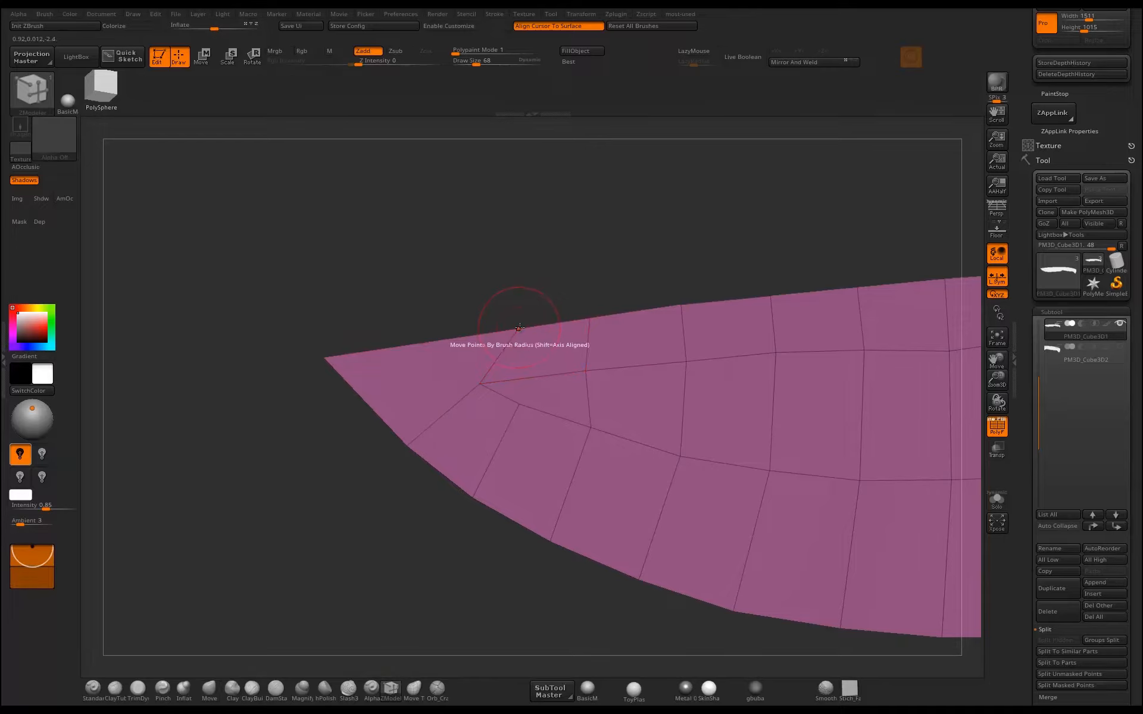
{"action": "key", "text": "space"}
{"action": "left_click", "coordinate": [581, 338]}
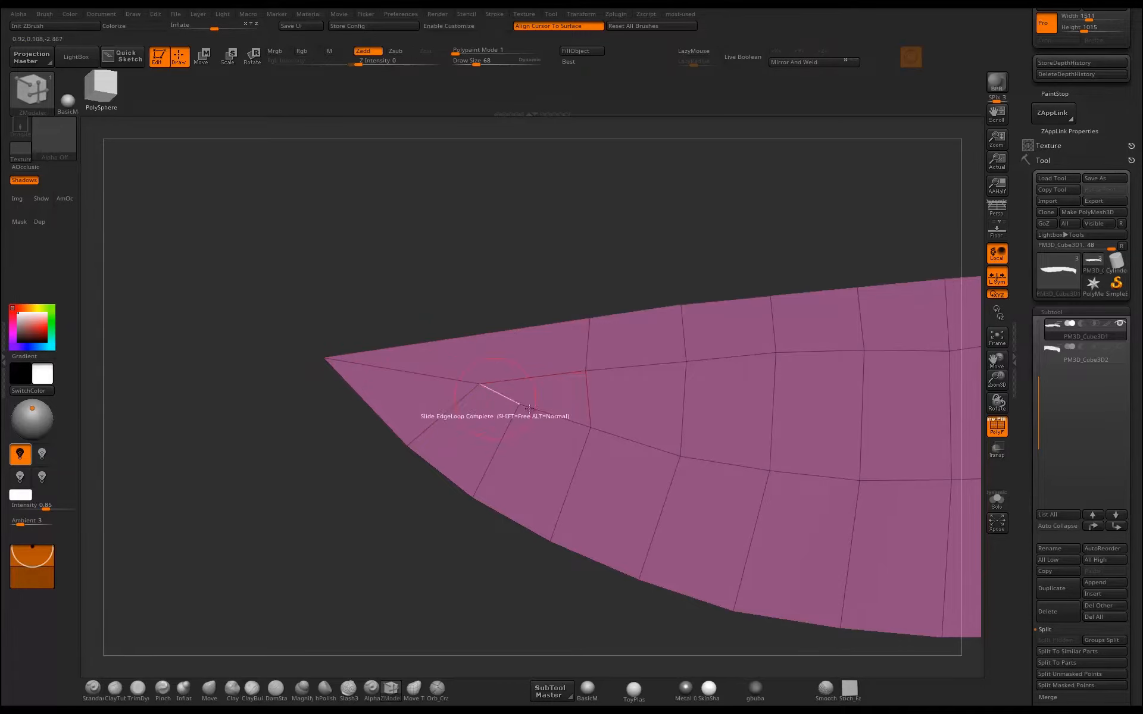
Adjust the inner loop points just behind the blade tip with the Move brush.
{"action": "mouse_move", "coordinate": [523, 263]}
{"action": "left_mouse_down"}
{"action": "mouse_move", "coordinate": [480, 262]}
{"action": "mouse_move", "coordinate": [451, 279]}
{"action": "left_mouse_up"}
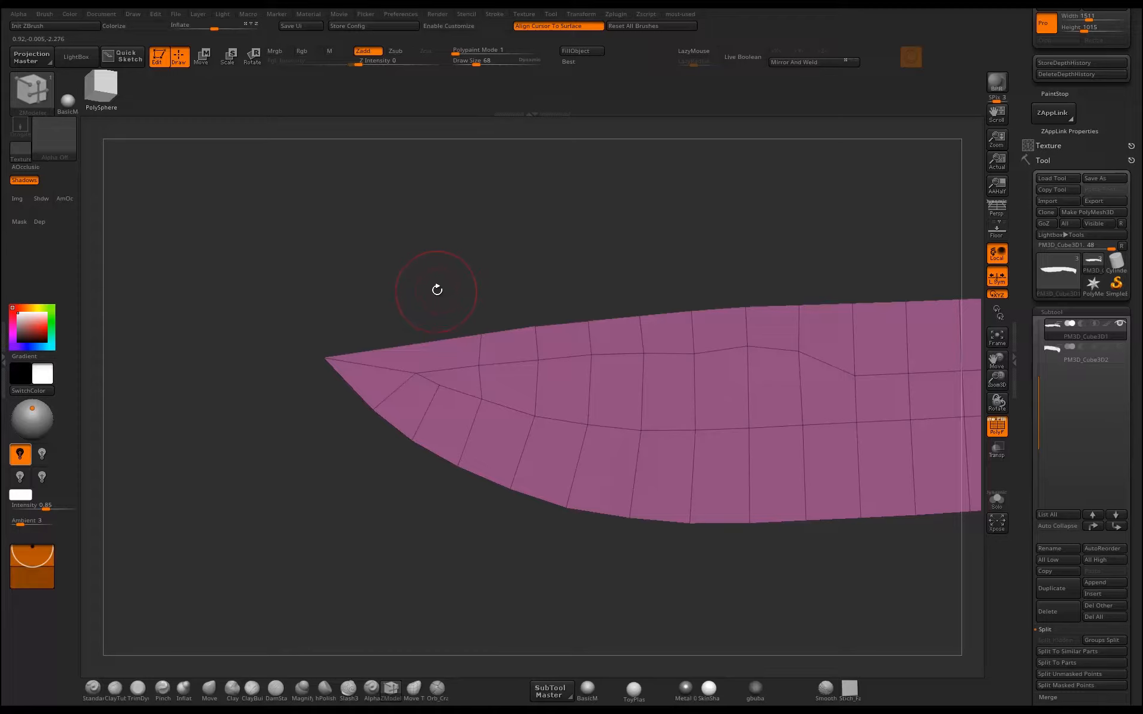
{"action": "key", "text": "b"}
{"action": "key", "text": "m"}
{"action": "key", "text": "v"}
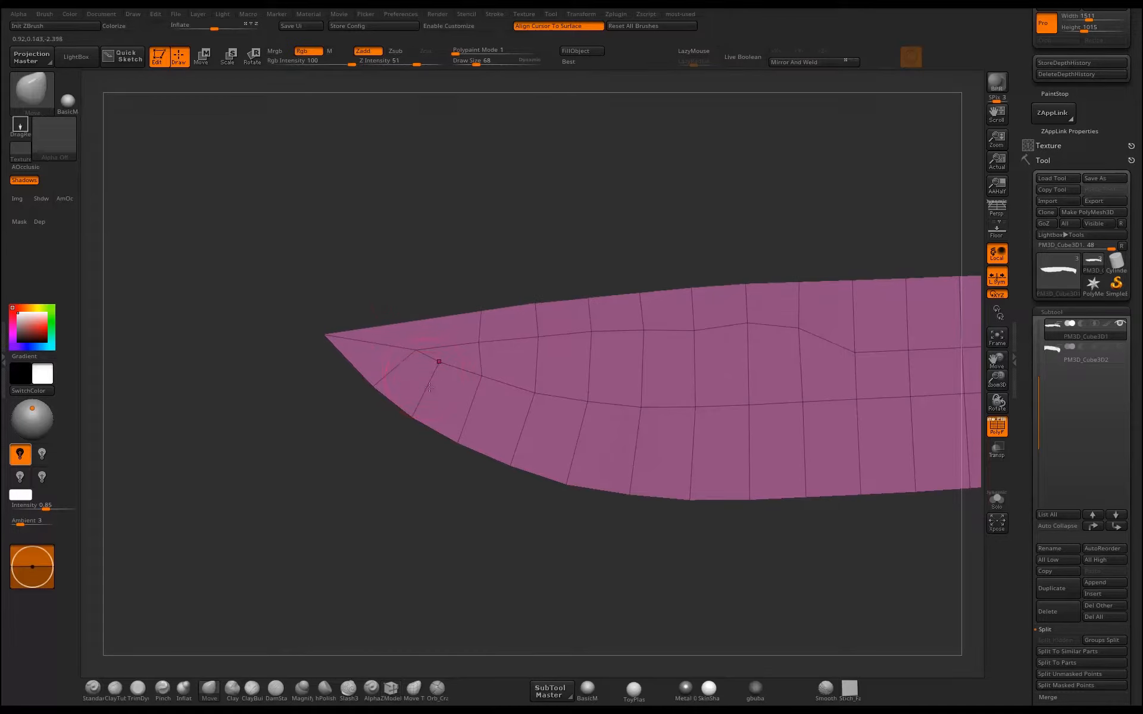
{"action": "mouse_move", "coordinate": [417, 352]}
{"action": "left_mouse_down"}
{"action": "mouse_move", "coordinate": [457, 369]}
{"action": "mouse_move", "coordinate": [462, 349]}
{"action": "mouse_move", "coordinate": [487, 343]}
{"action": "mouse_move", "coordinate": [496, 377]}
{"action": "mouse_move", "coordinate": [541, 392]}
{"action": "left_mouse_up"}
{"action": "right_click_drag", "start_coordinate": [480, 498], "coordinate": [431, 381], "text": "ctrl"}
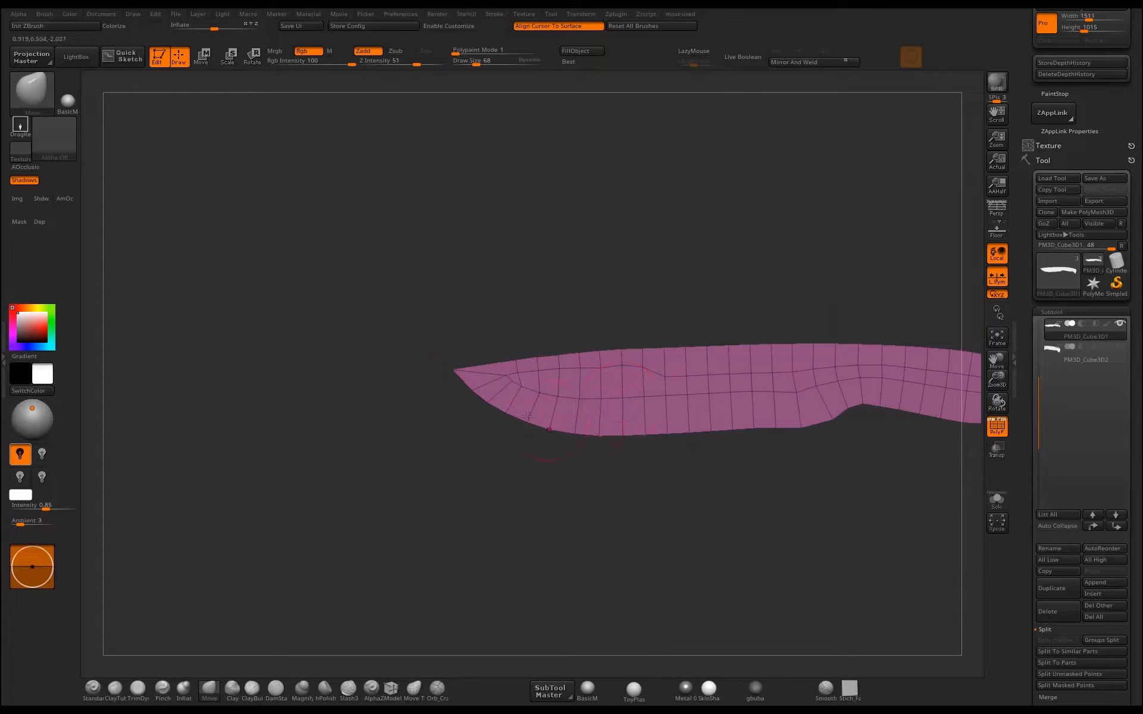
Pull out the blade's heel corner and reshape the cutting edge in front of it with the Move brush.
{"action": "left_click_drag", "start_coordinate": [538, 456], "coordinate": [445, 452], "text": "alt"}
{"action": "right_click_drag", "start_coordinate": [677, 451], "coordinate": [755, 454], "text": "ctrl"}
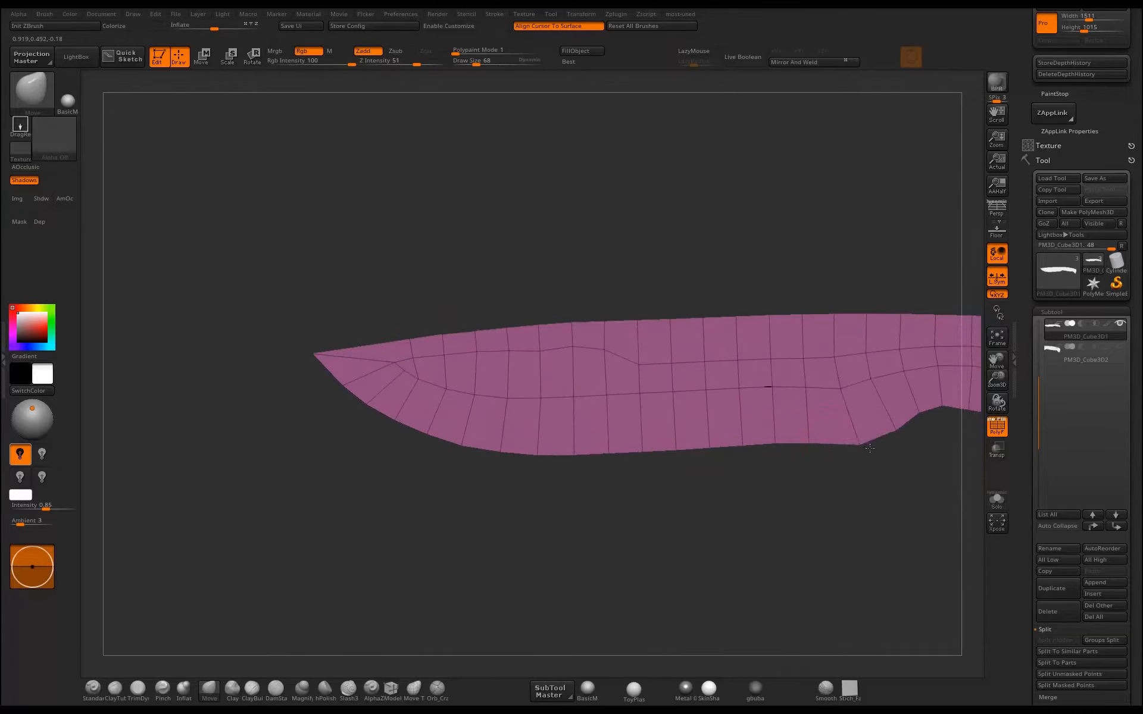
{"action": "left_click_drag", "start_coordinate": [870, 449], "coordinate": [875, 453]}
{"action": "right_click_drag", "start_coordinate": [872, 458], "coordinate": [845, 444], "text": "ctrl"}
{"action": "left_click_drag", "start_coordinate": [854, 444], "coordinate": [879, 425]}
{"action": "right_click_drag", "start_coordinate": [880, 454], "coordinate": [798, 457], "text": "ctrl"}
{"action": "left_click_drag", "start_coordinate": [798, 457], "coordinate": [643, 441], "text": "alt"}
{"action": "right_click_drag", "start_coordinate": [679, 459], "coordinate": [845, 449], "text": "ctrl"}
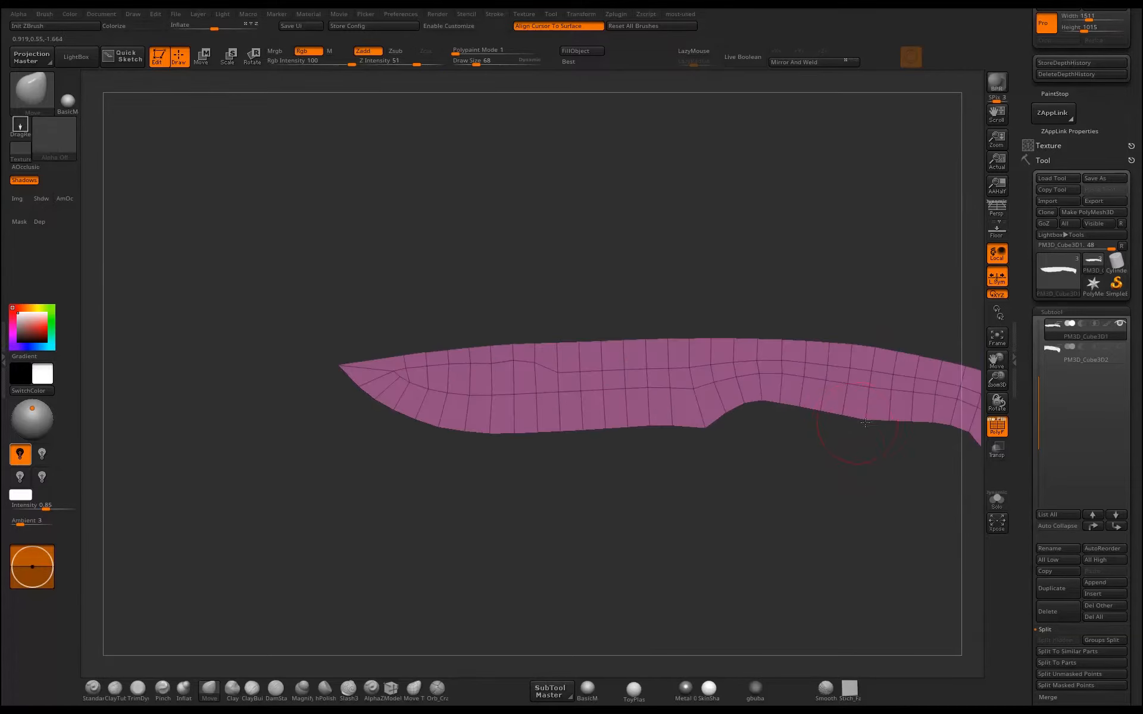
Refine the front half of the blade with the Move brush, adjusting the upper inner loop points and the spine outline.
{"action": "left_click_drag", "start_coordinate": [732, 469], "coordinate": [834, 456], "text": "alt"}
{"action": "right_click_drag", "start_coordinate": [747, 483], "coordinate": [763, 564], "text": "ctrl"}
{"action": "left_click_drag", "start_coordinate": [762, 564], "coordinate": [868, 574], "text": "alt"}
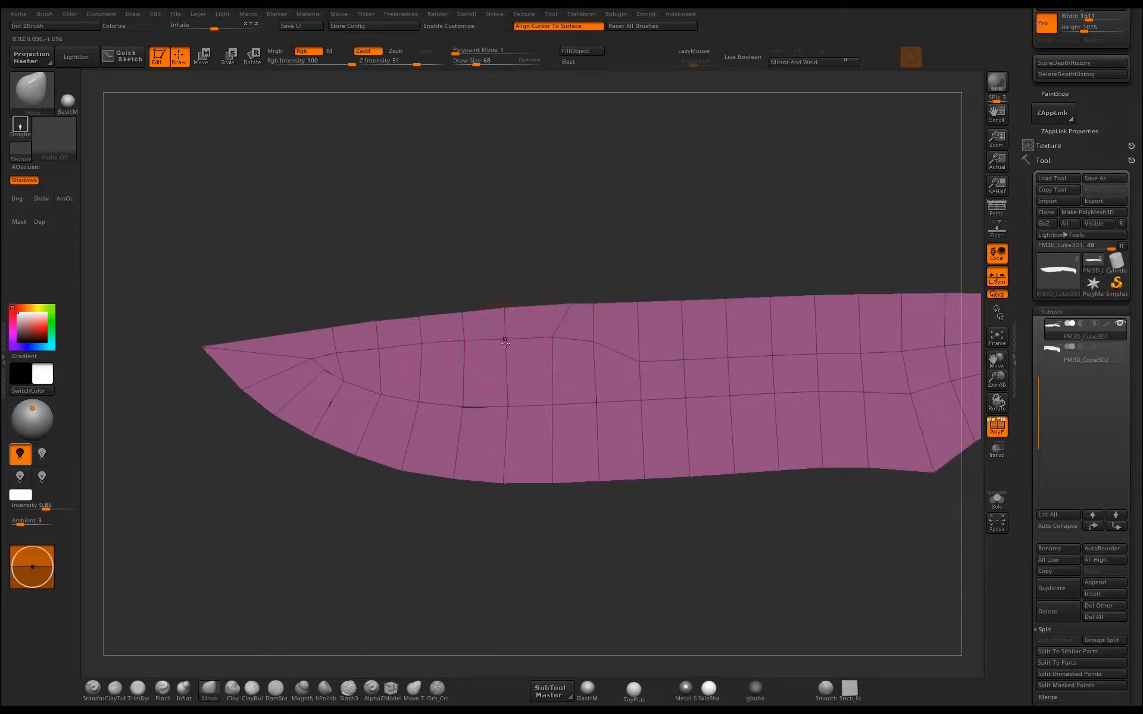
{"action": "left_click_drag", "start_coordinate": [552, 337], "coordinate": [543, 331]}
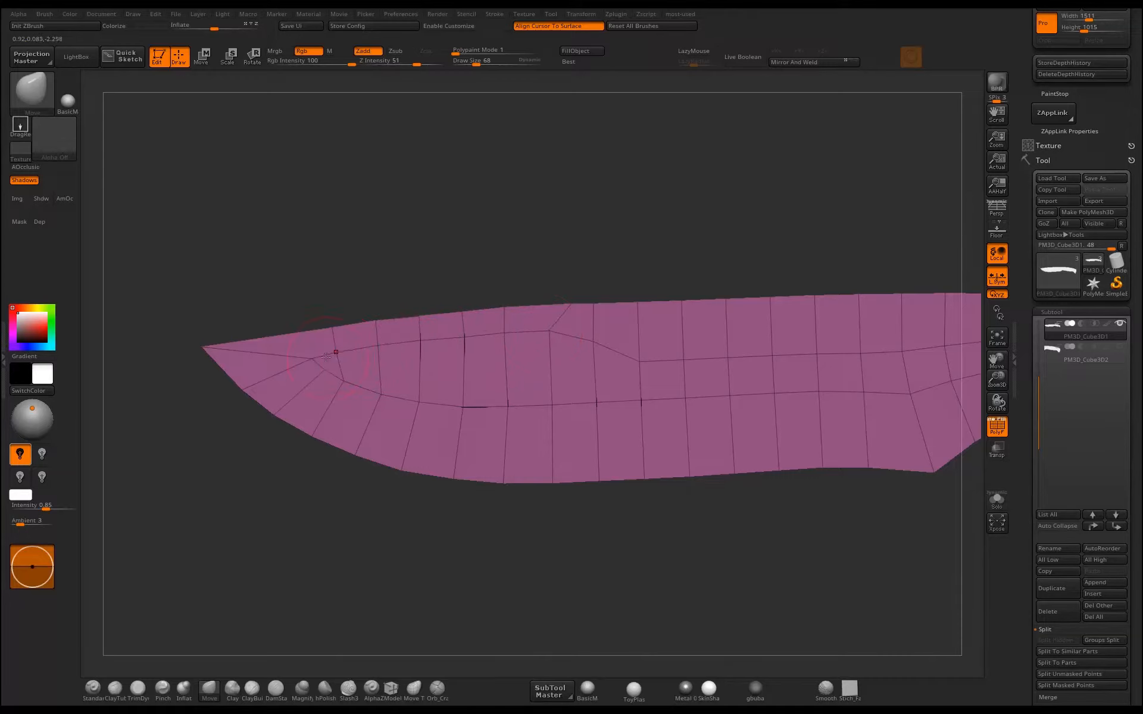
{"action": "left_click_drag", "start_coordinate": [323, 359], "coordinate": [288, 326]}
{"action": "left_click_drag", "start_coordinate": [564, 265], "coordinate": [754, 357], "text": "alt"}
{"action": "left_click_drag", "start_coordinate": [611, 334], "coordinate": [609, 330]}
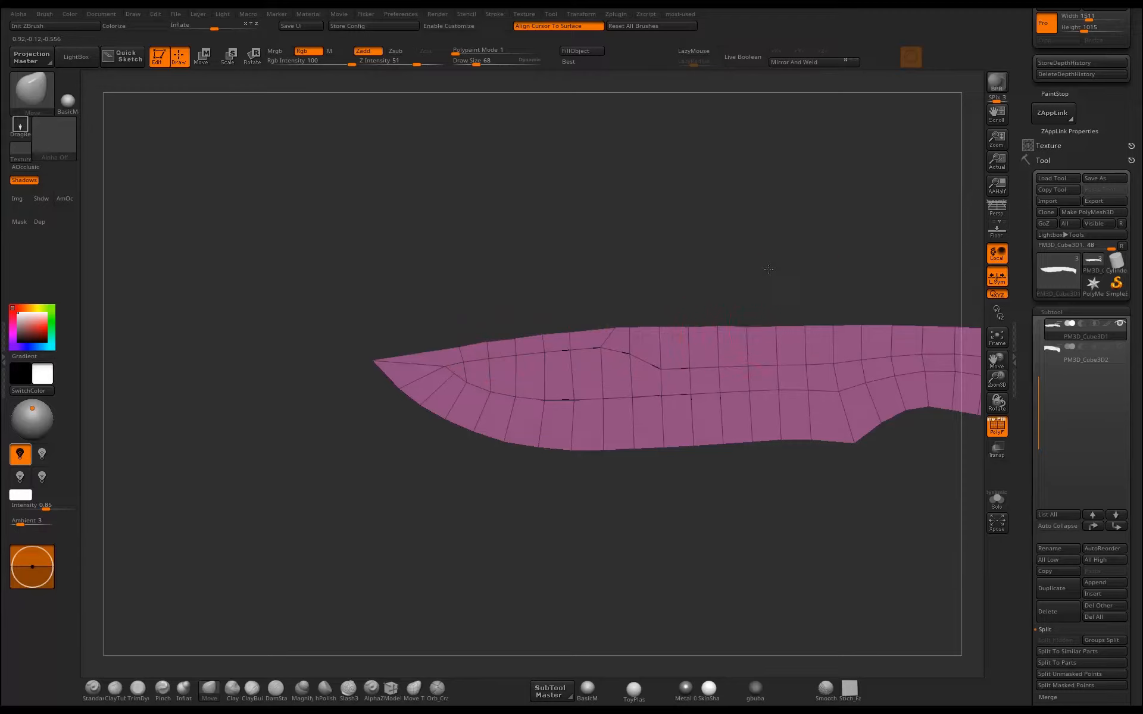
{"action": "left_click_drag", "start_coordinate": [768, 269], "coordinate": [649, 329], "text": "alt"}
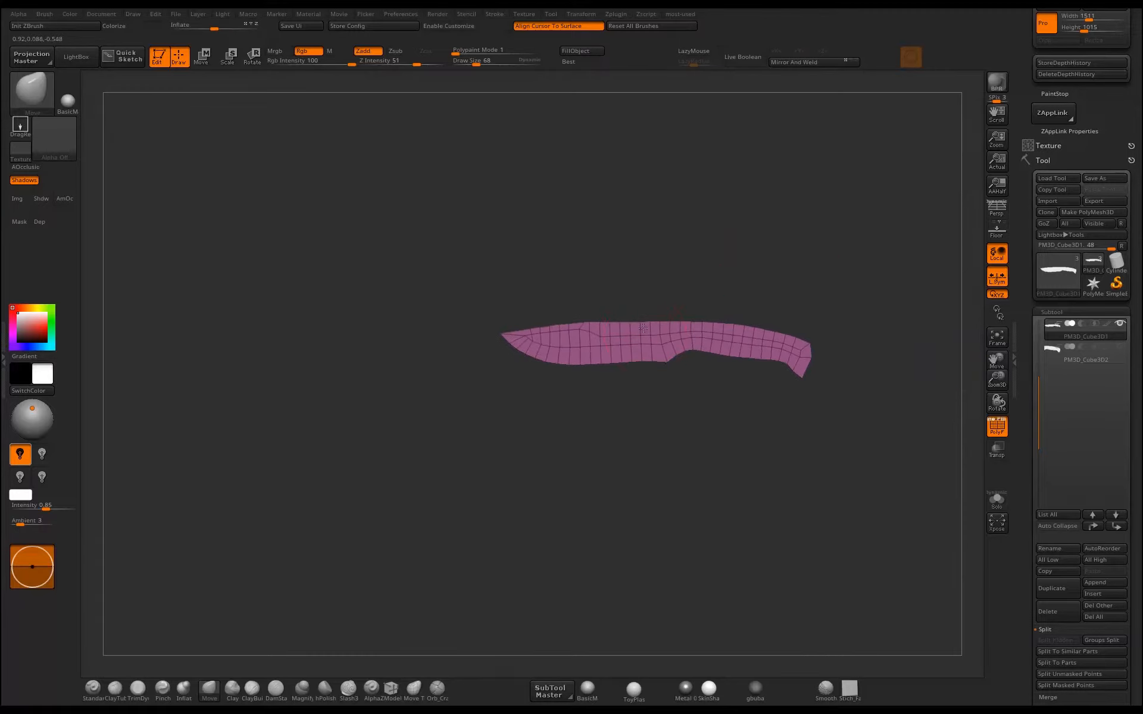
Set ZModeler's polygon action to Extrude, test it on a single polygon by the cutting edge, and undo that extrusion.
{"action": "left_click_drag", "start_coordinate": [613, 275], "coordinate": [559, 270], "text": "alt"}
{"action": "left_click_drag", "start_coordinate": [635, 464], "coordinate": [569, 510]}
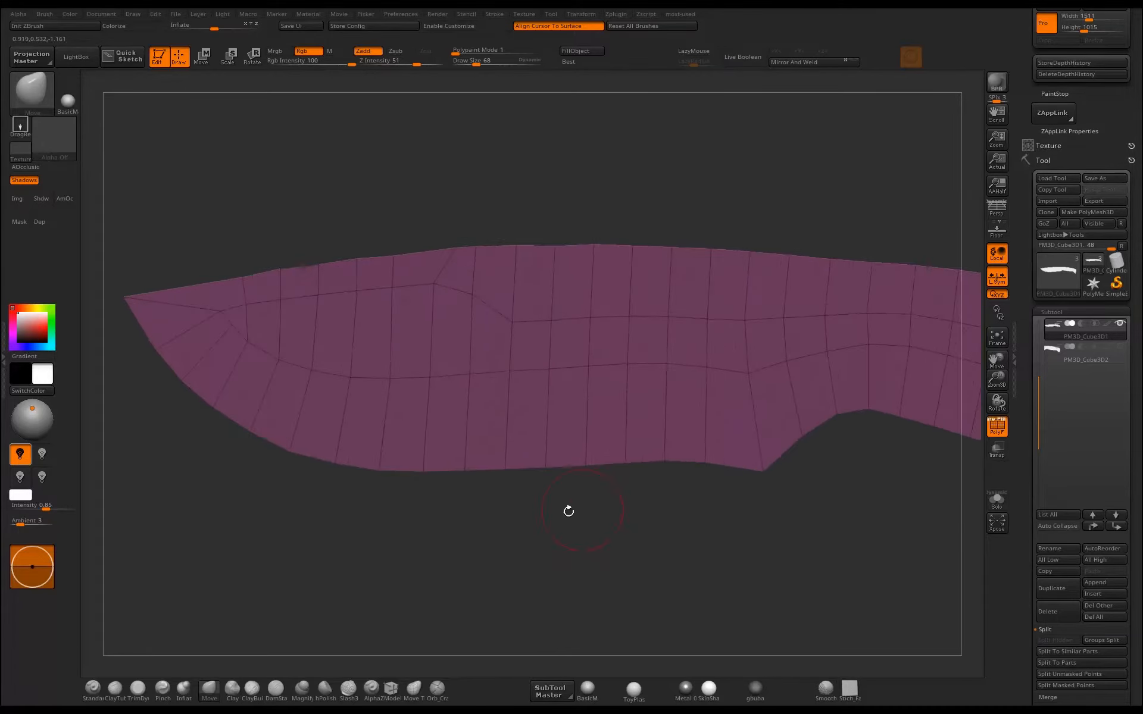
{"action": "left_click", "coordinate": [391, 689]}
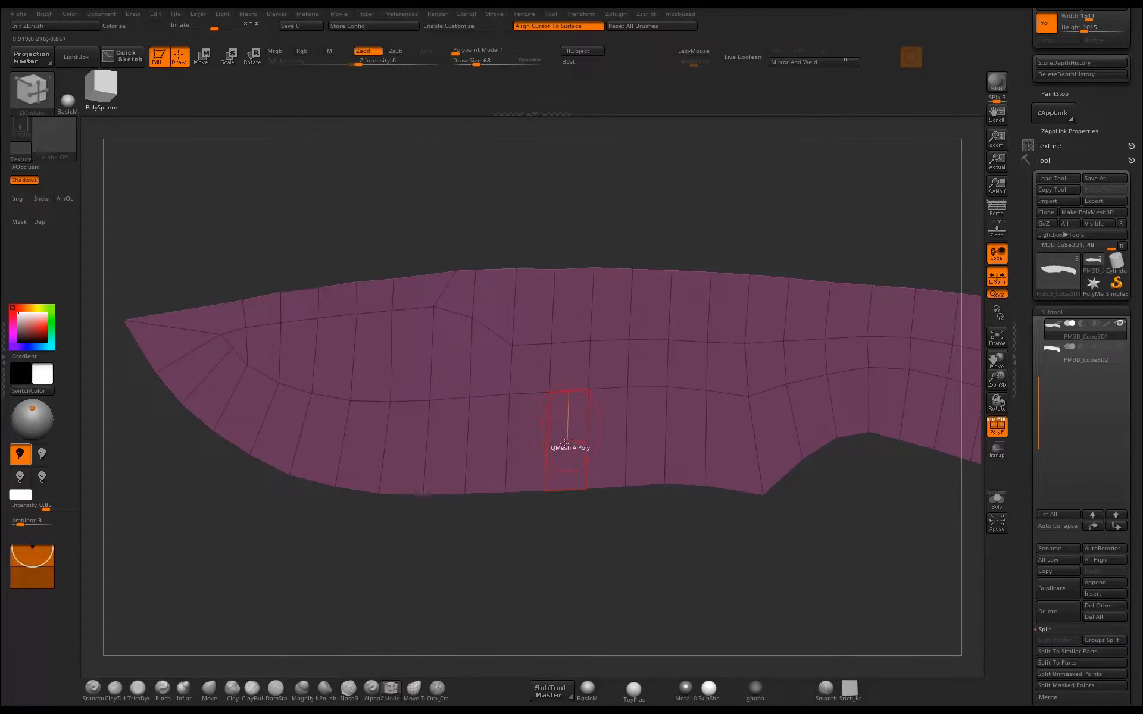
{"action": "key", "text": "space"}
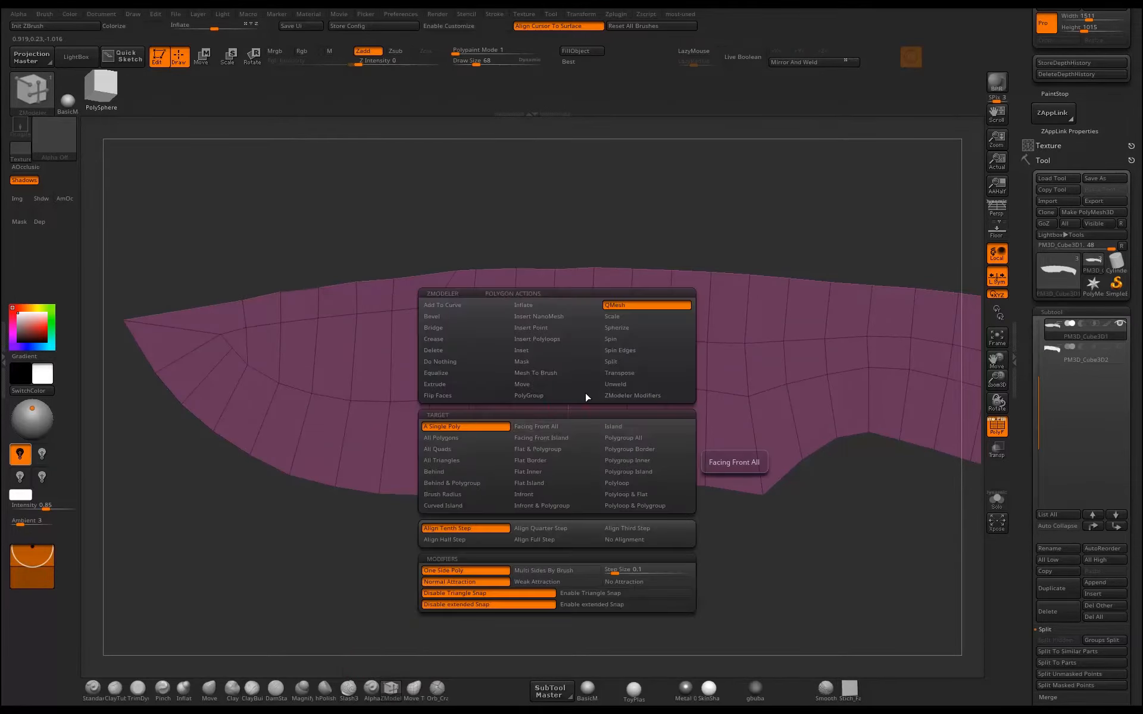
{"action": "left_click", "coordinate": [470, 384]}
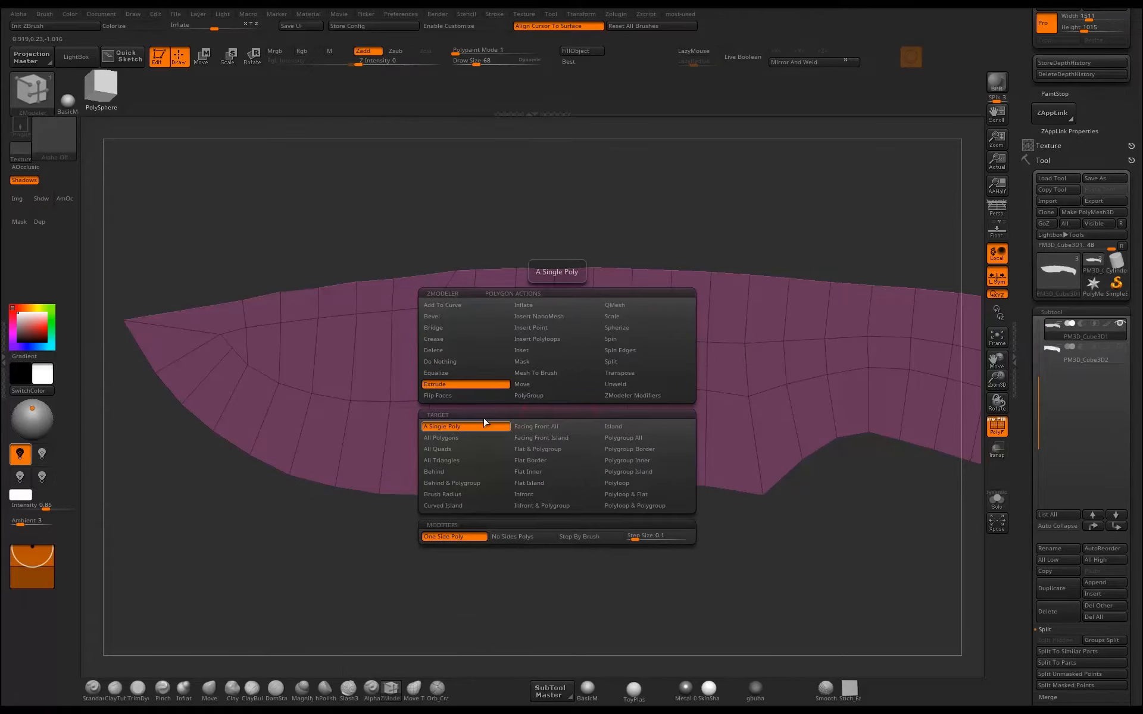
{"action": "mouse_move", "coordinate": [572, 467]}
{"action": "left_mouse_down"}
{"action": "mouse_move", "coordinate": [552, 462]}
{"action": "mouse_move", "coordinate": [579, 457]}
{"action": "left_mouse_up"}
{"action": "key", "text": "ctrl+z"}
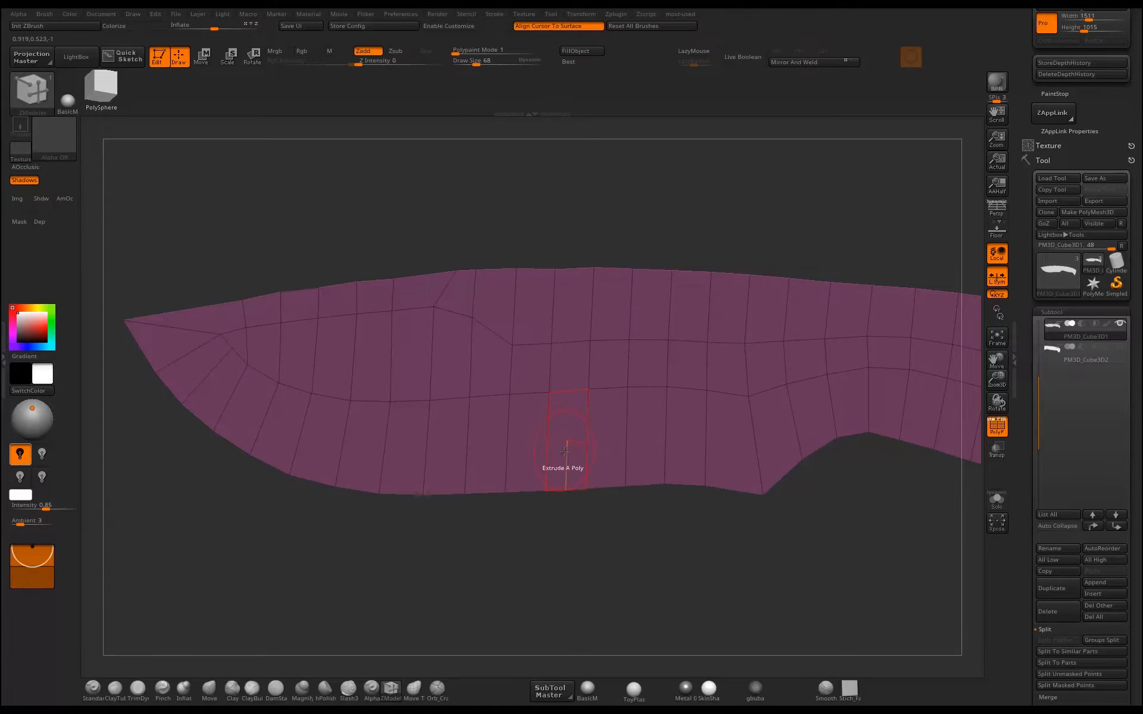
Set the Extrude target to Polyloop, try extruding the blade's outer polygon loops, and undo each extrusion.
{"action": "key", "text": "space"}
{"action": "left_click", "coordinate": [462, 439]}
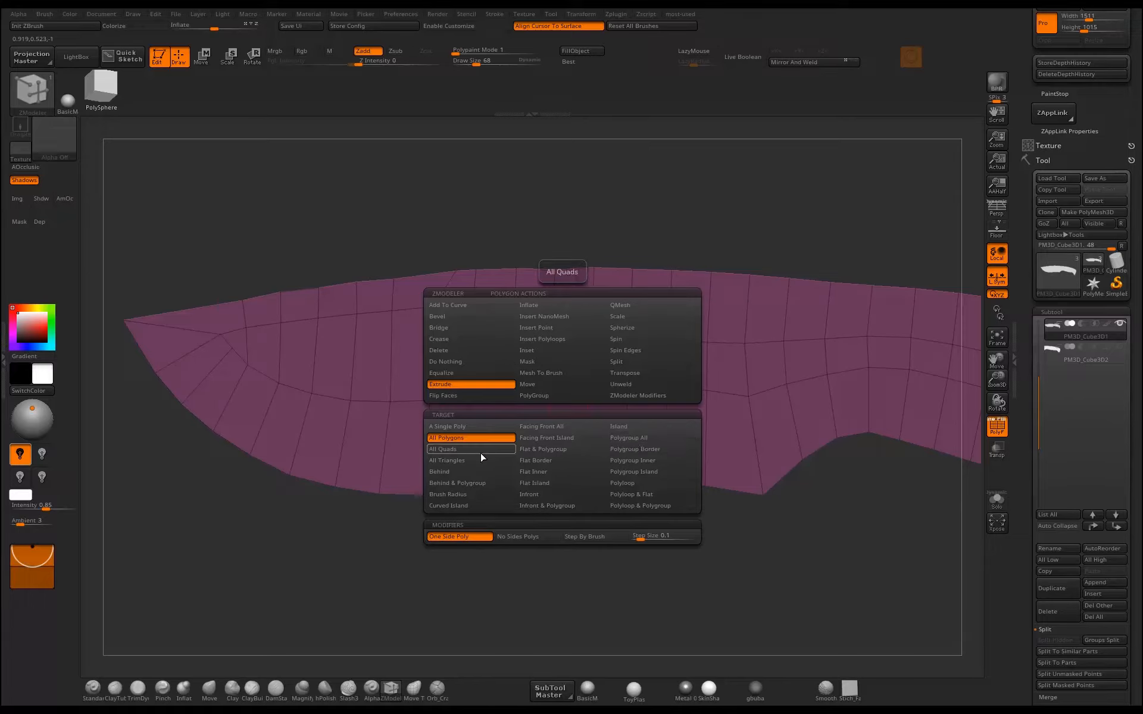
{"action": "left_click", "coordinate": [624, 483]}
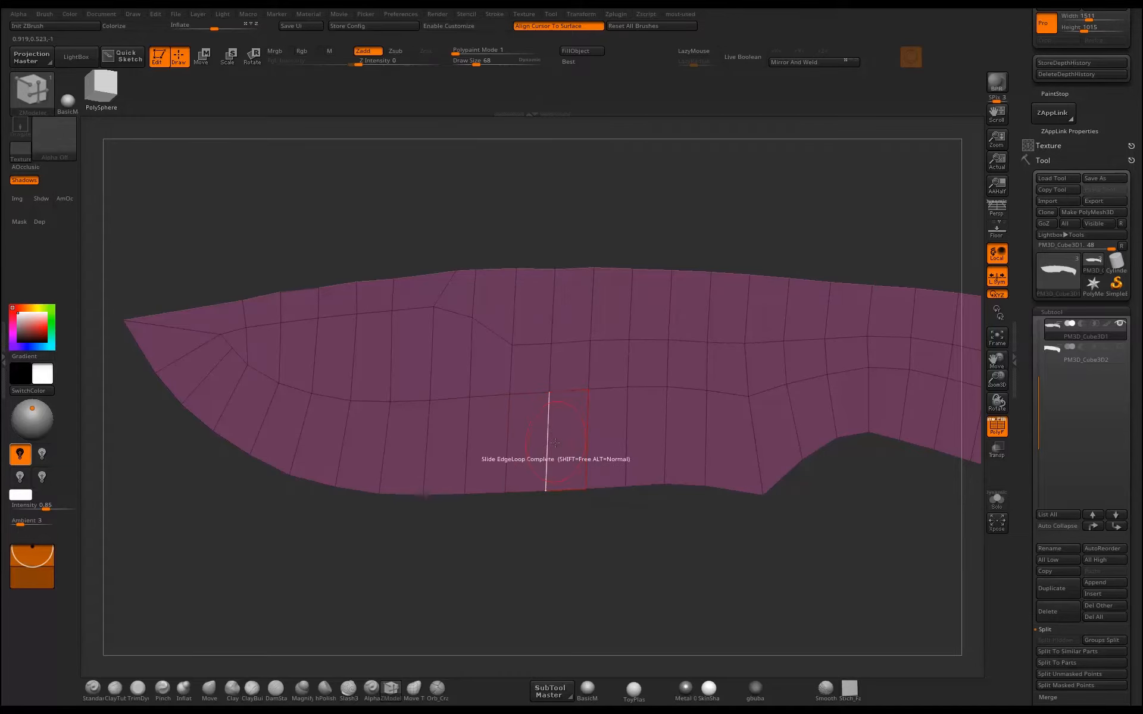
{"action": "left_click_drag", "start_coordinate": [568, 433], "coordinate": [582, 473]}
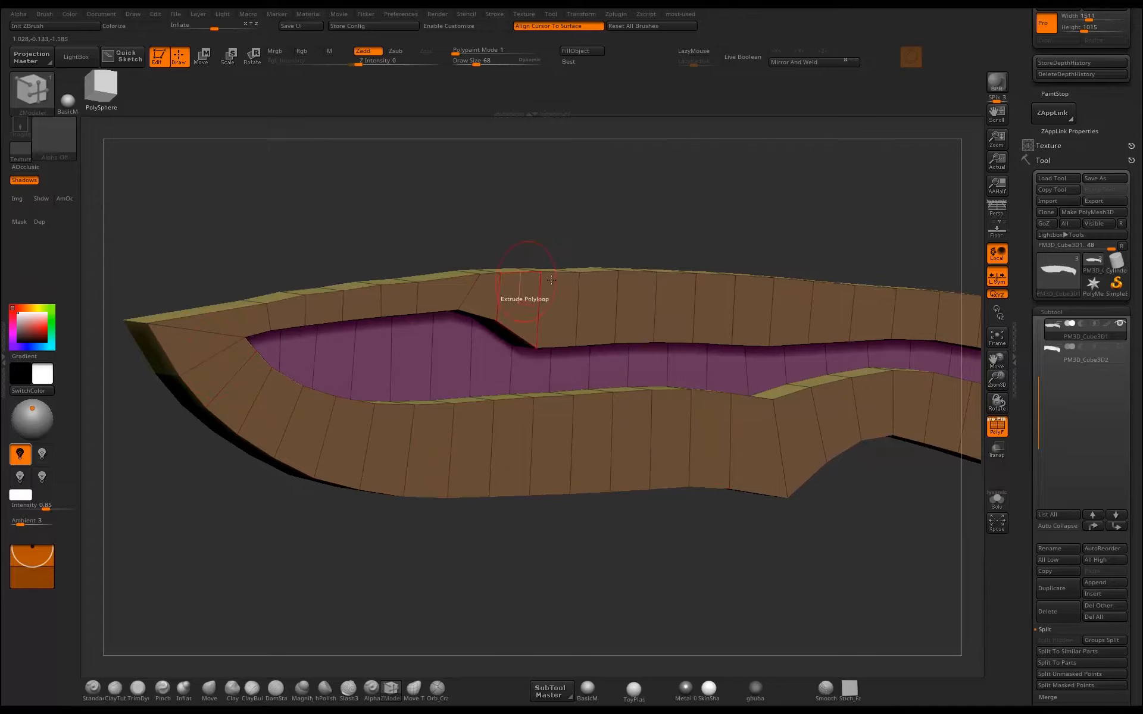
{"action": "left_click_drag", "start_coordinate": [881, 259], "coordinate": [702, 342]}
{"action": "key", "text": "ctrl+z"}
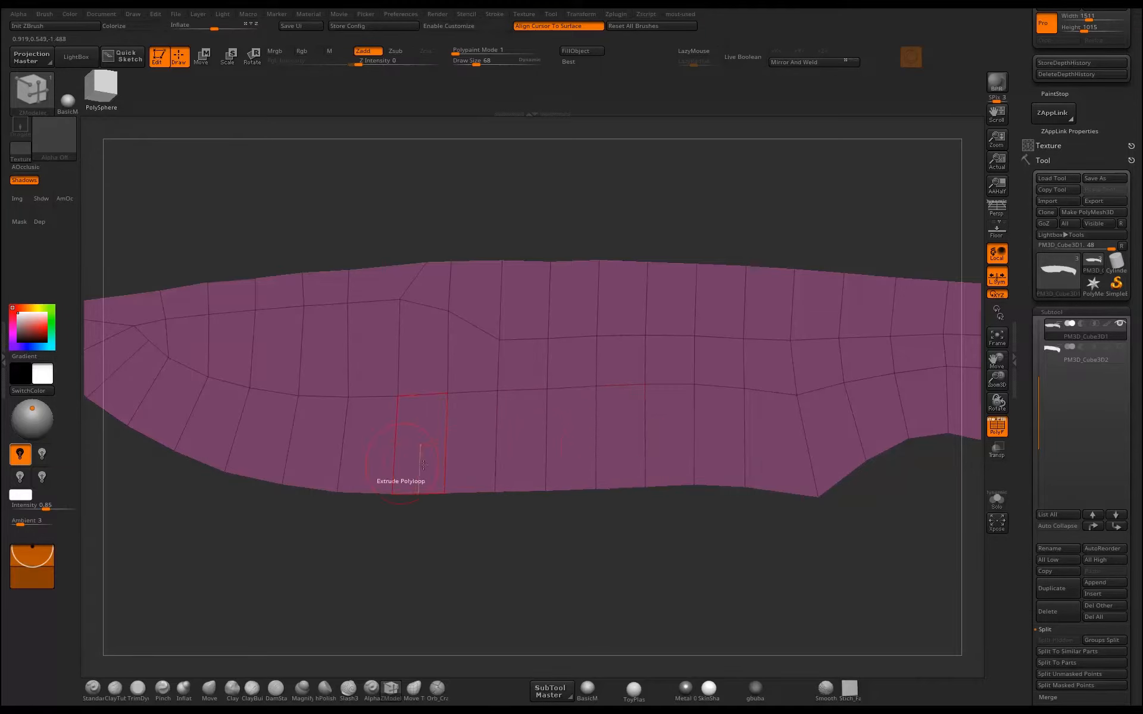
{"action": "left_click", "coordinate": [610, 434]}
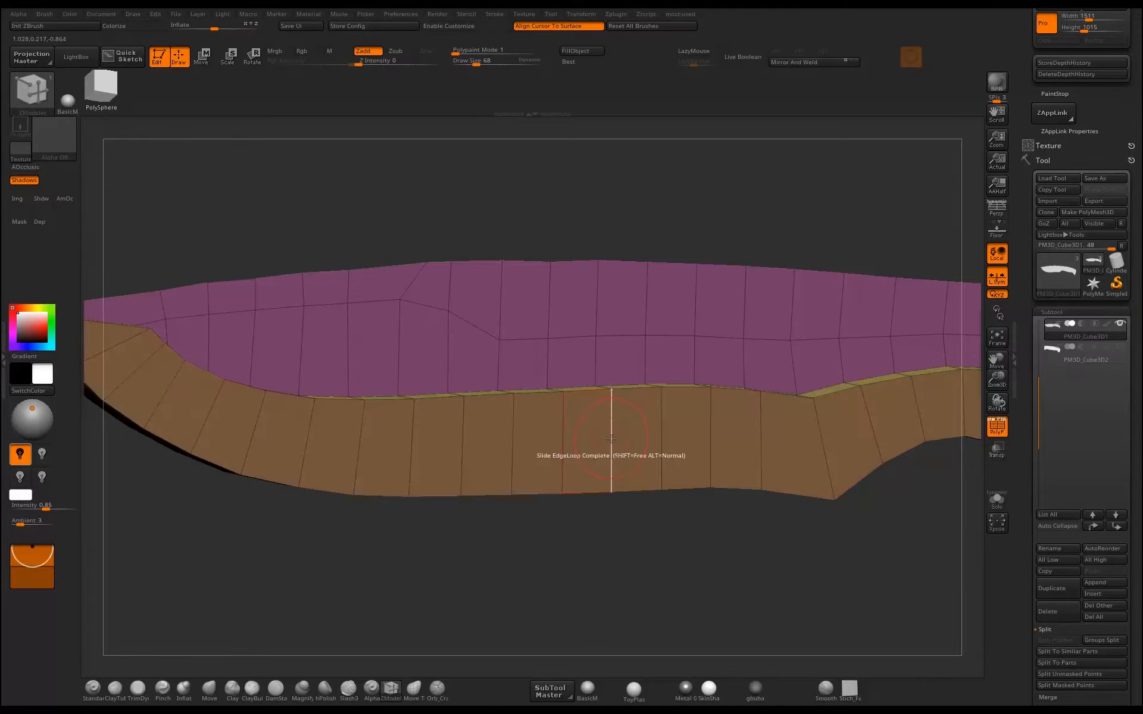
{"action": "key", "text": "ctrl+z"}
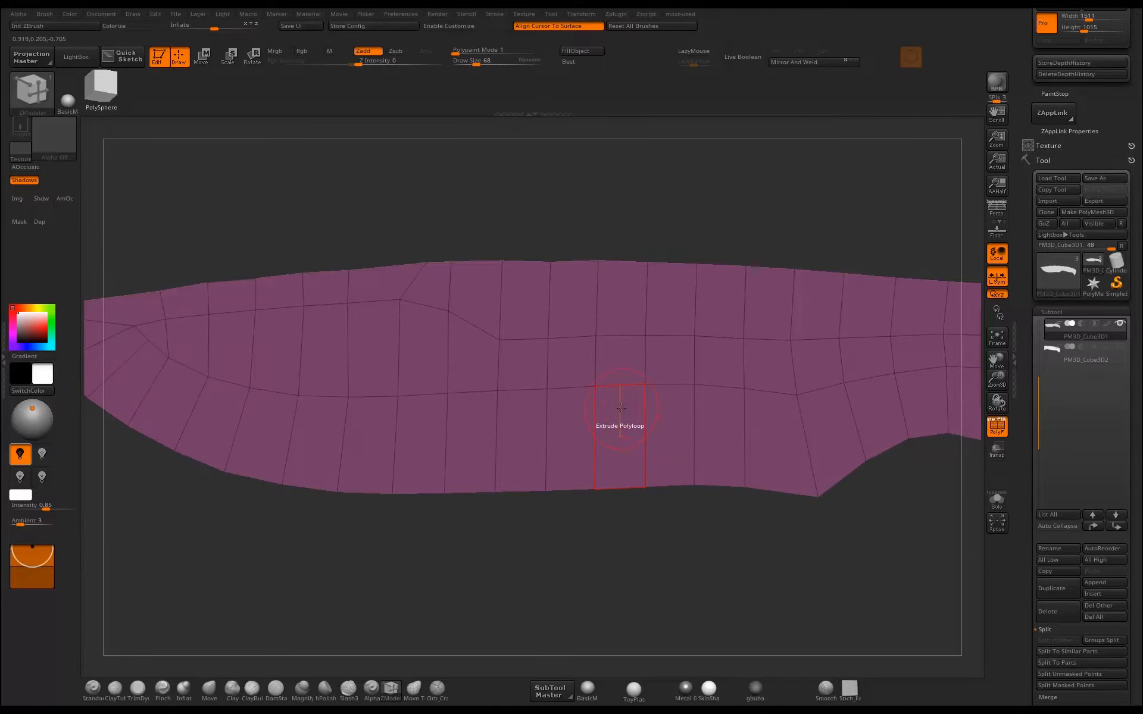
Try extruding the crosswise polygon loop at the middle of the blade and undo that extrusion.
{"action": "left_click", "coordinate": [621, 406]}
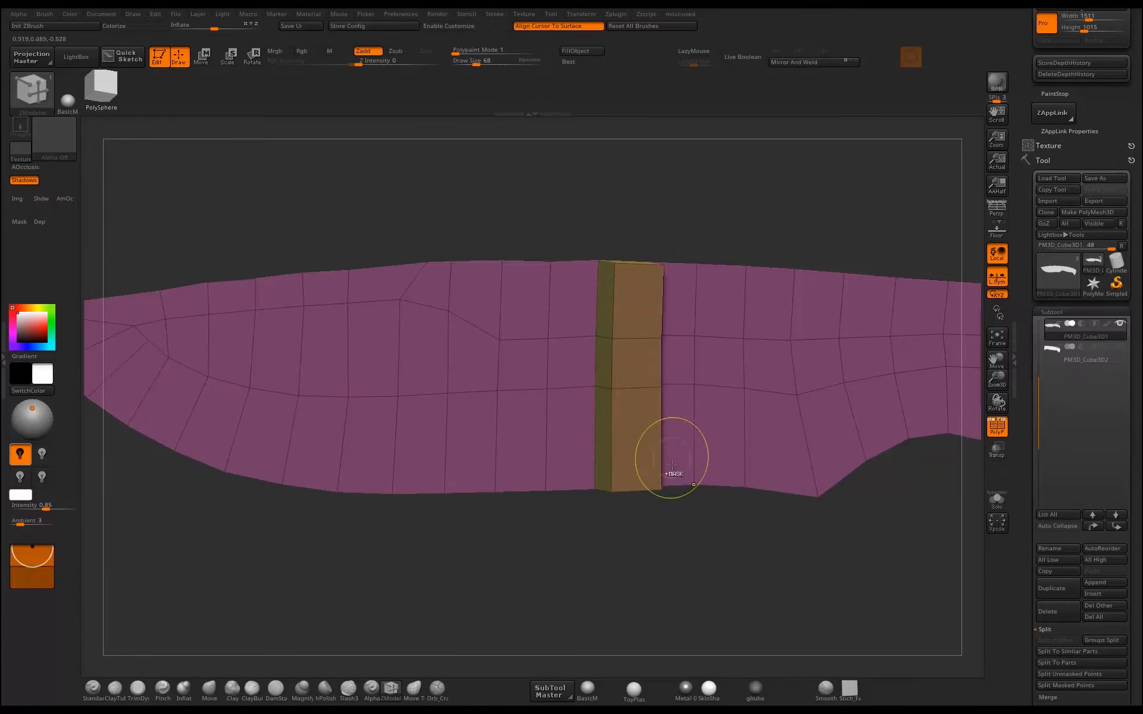
{"action": "key", "text": "ctrl+z"}
{"action": "left_click_drag", "start_coordinate": [671, 534], "coordinate": [601, 462], "text": "alt"}
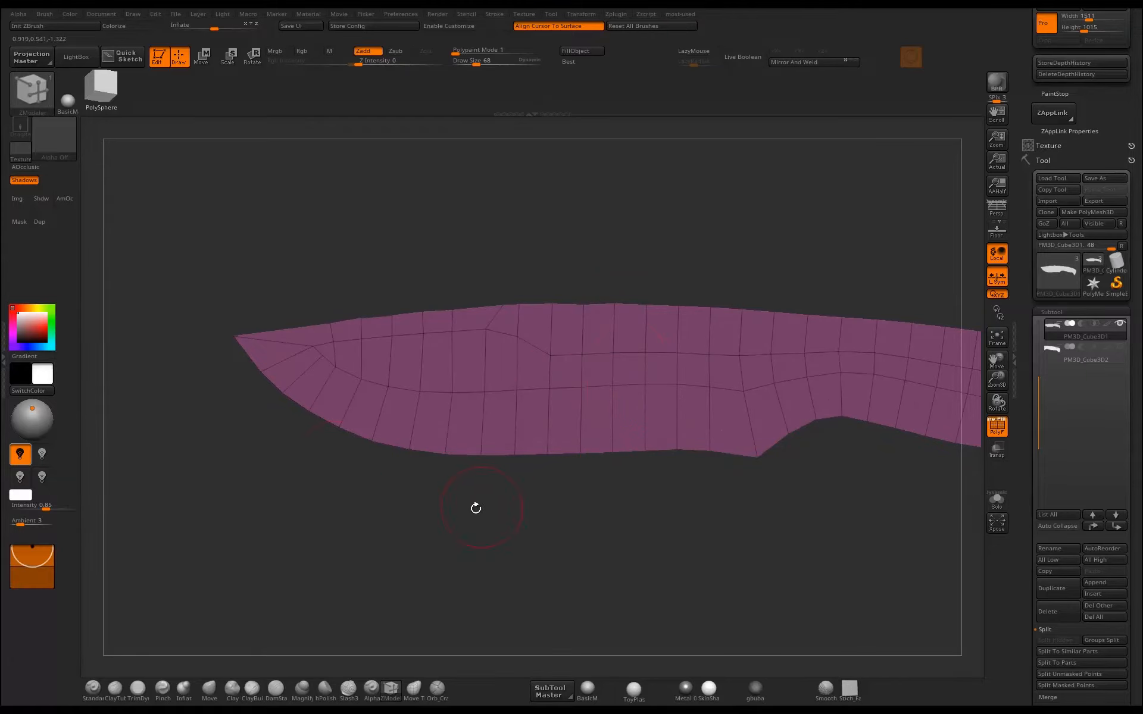
Set the Extrude target to All Polygons and extrude the flat knife shape to give it thickness.
{"action": "mouse_move", "coordinate": [476, 508]}
{"action": "left_mouse_down"}
{"action": "mouse_move", "coordinate": [449, 510]}
{"action": "mouse_move", "coordinate": [490, 498]}
{"action": "left_mouse_up"}
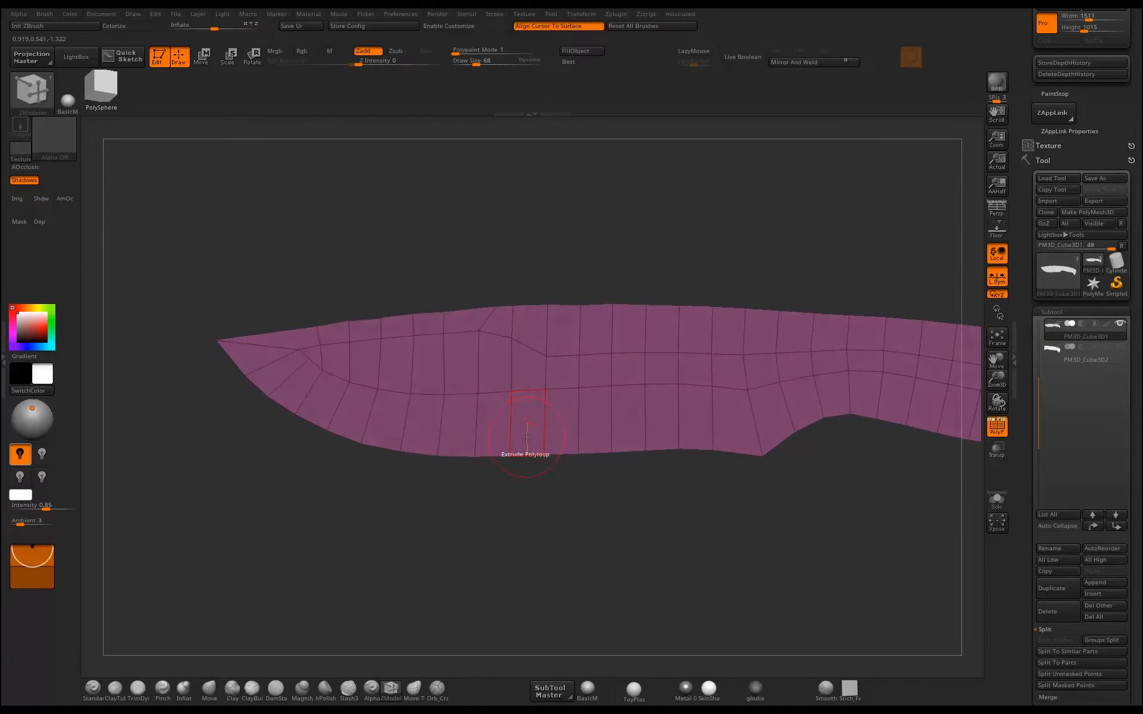
{"action": "key", "text": "space"}
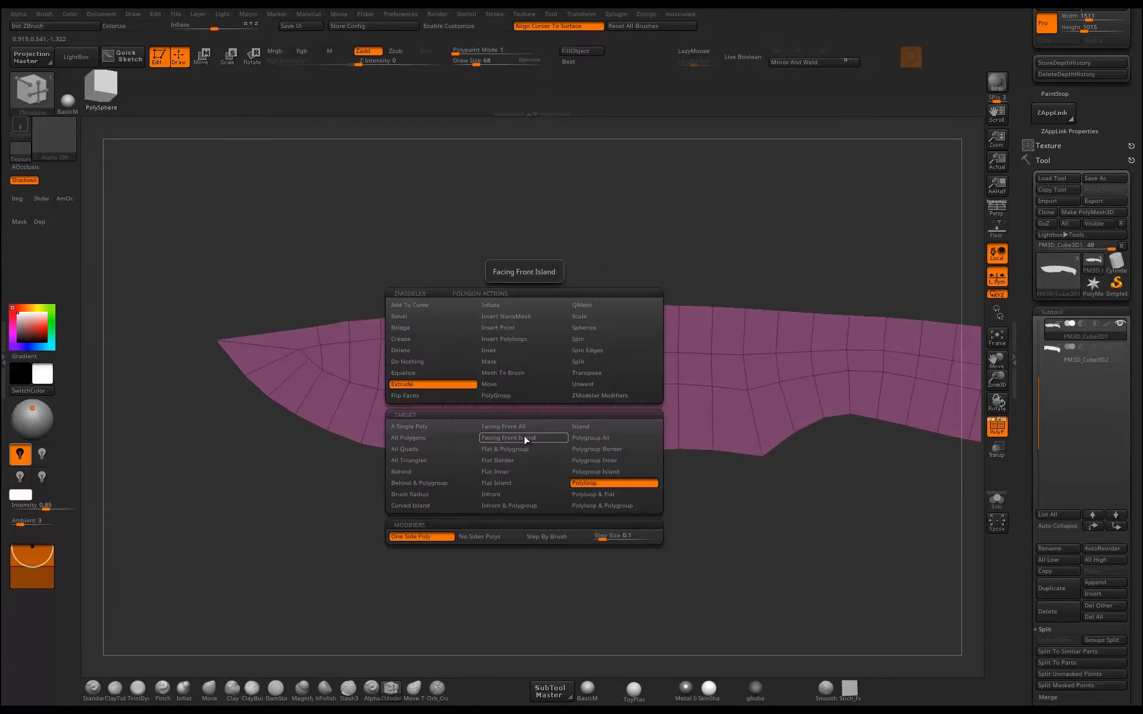
{"action": "left_click", "coordinate": [411, 437]}
{"action": "left_click_drag", "start_coordinate": [541, 499], "coordinate": [593, 457]}
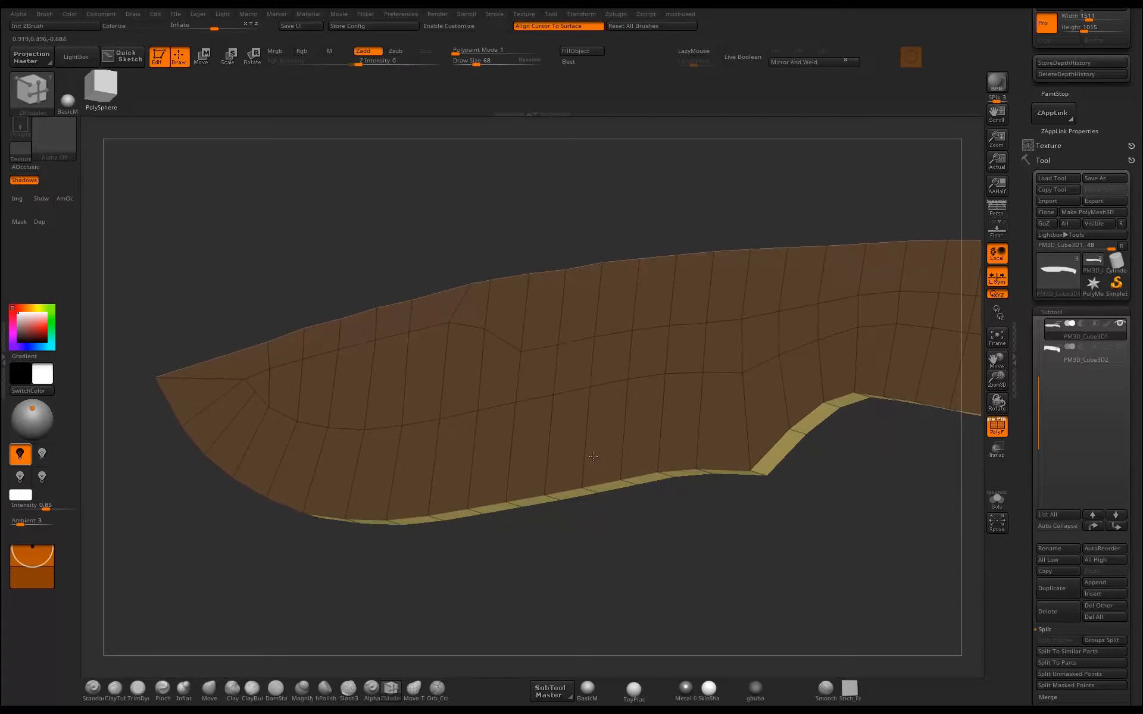
Flip the normals of the thickened knife mesh and turn on symmetry across the X axis.
{"action": "left_click_drag", "start_coordinate": [799, 480], "coordinate": [724, 493]}
{"action": "key", "text": "space"}
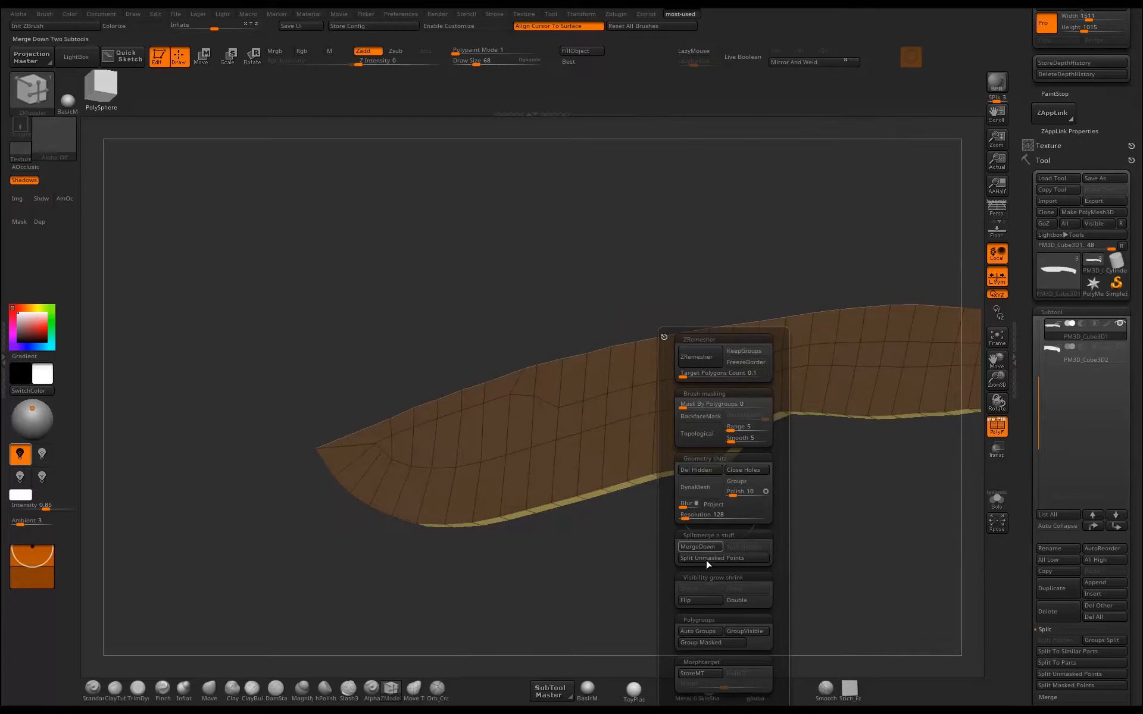
{"action": "left_click", "coordinate": [695, 602]}
{"action": "left_click_drag", "start_coordinate": [734, 554], "coordinate": [728, 465], "text": "shift"}
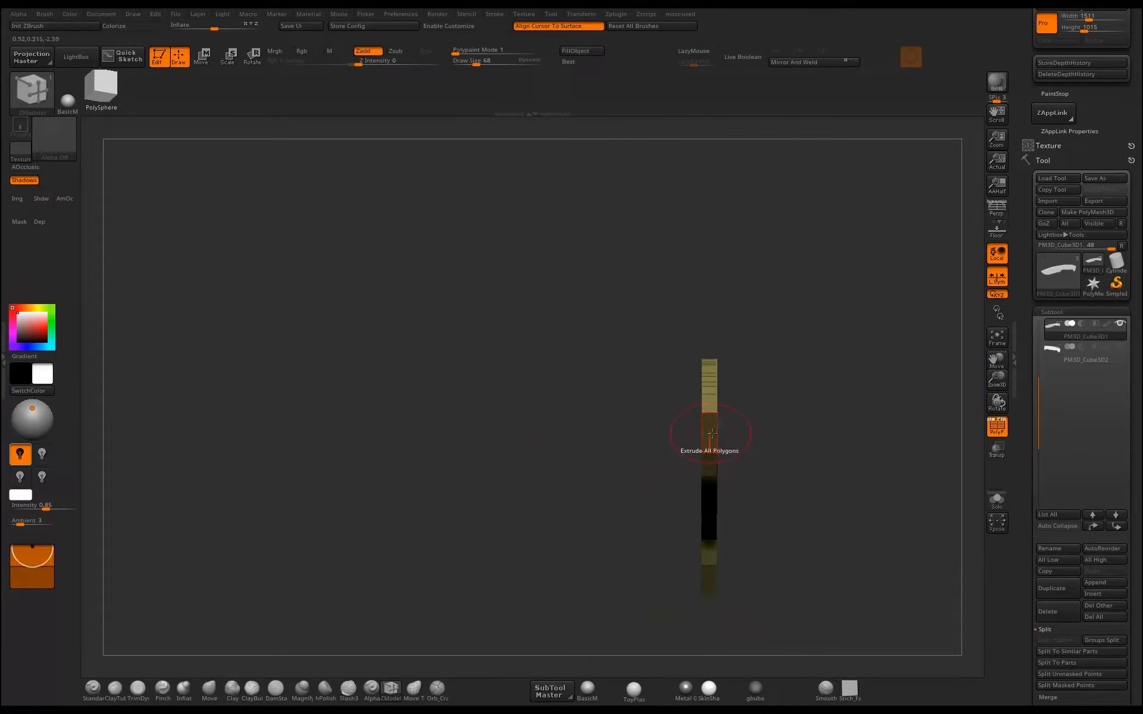
{"action": "key", "text": "x"}
{"action": "left_click_drag", "start_coordinate": [801, 411], "coordinate": [742, 399]}
{"action": "left_click_drag", "start_coordinate": [743, 329], "coordinate": [654, 370], "text": "alt"}
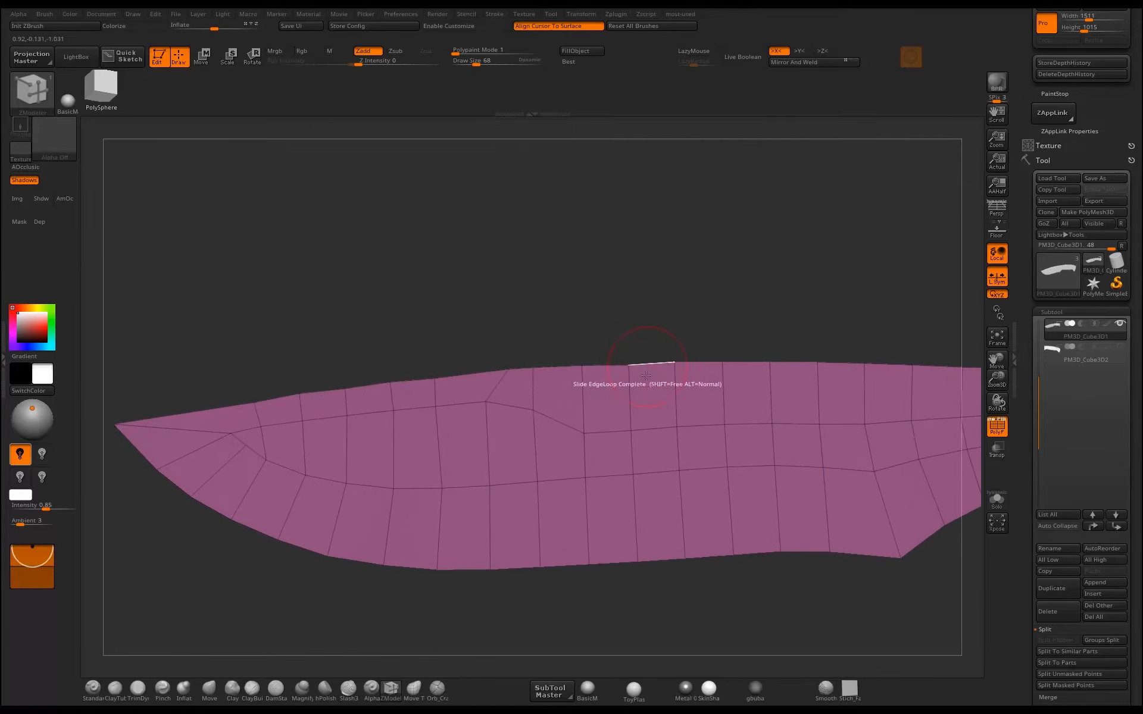
Reshape the spine with the Move brush, forming a small step down where the blade passes into the handle section.
{"action": "key", "text": "b"}
{"action": "key", "text": "m"}
{"action": "key", "text": "v"}
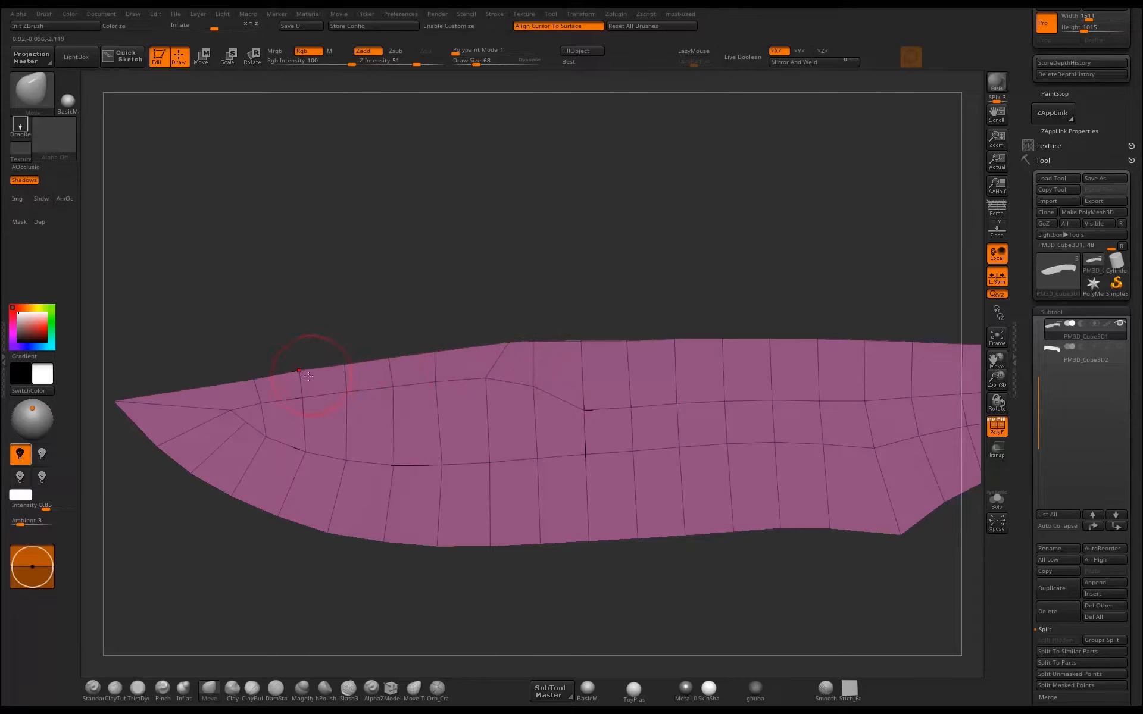
{"action": "left_click_drag", "start_coordinate": [503, 307], "coordinate": [557, 297], "text": "alt"}
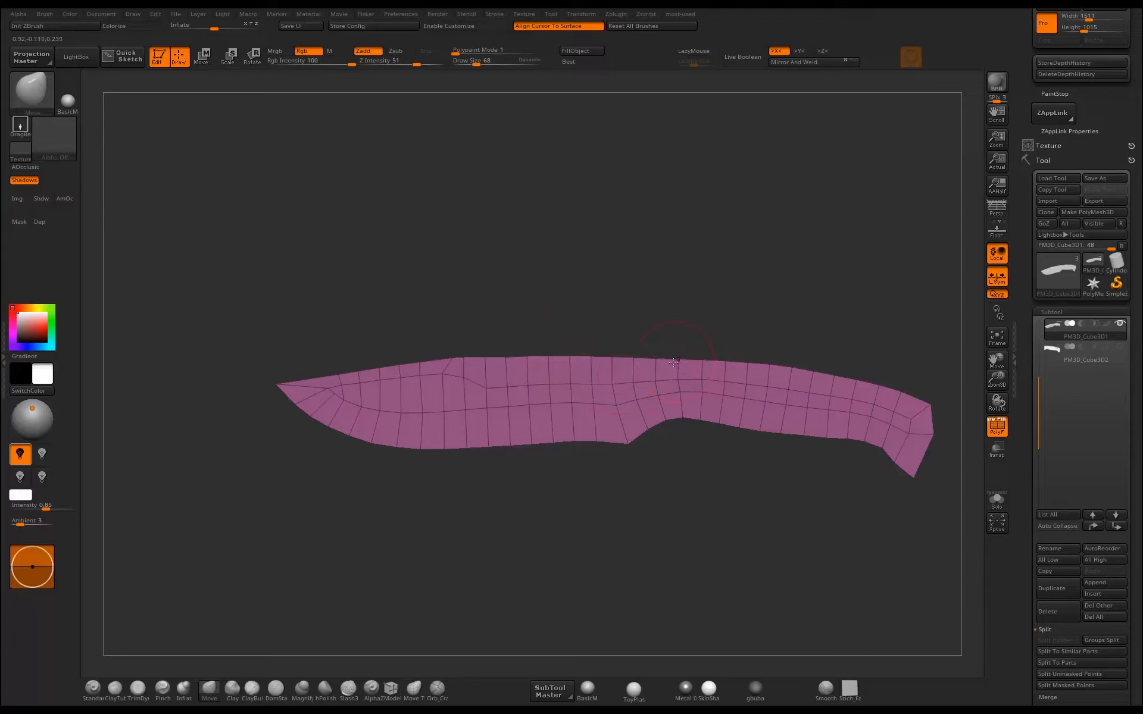
{"action": "left_click_drag", "start_coordinate": [675, 329], "coordinate": [620, 359], "text": "alt"}
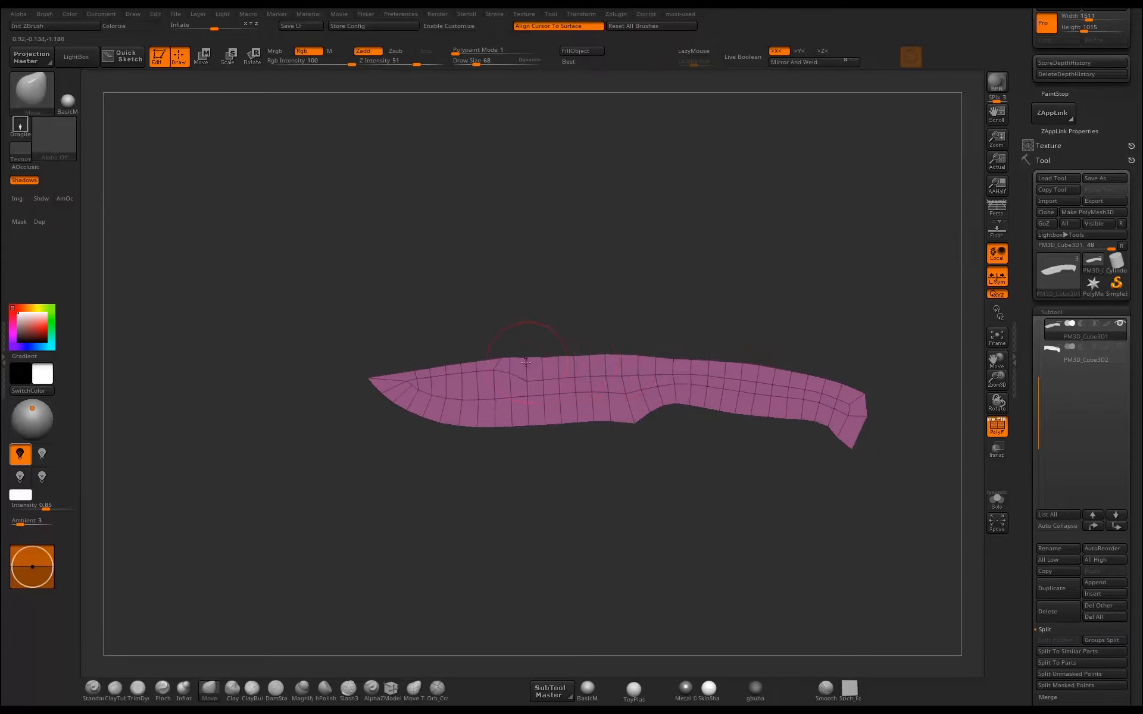
{"action": "right_click_drag", "start_coordinate": [551, 360], "coordinate": [594, 361], "text": "ctrl"}
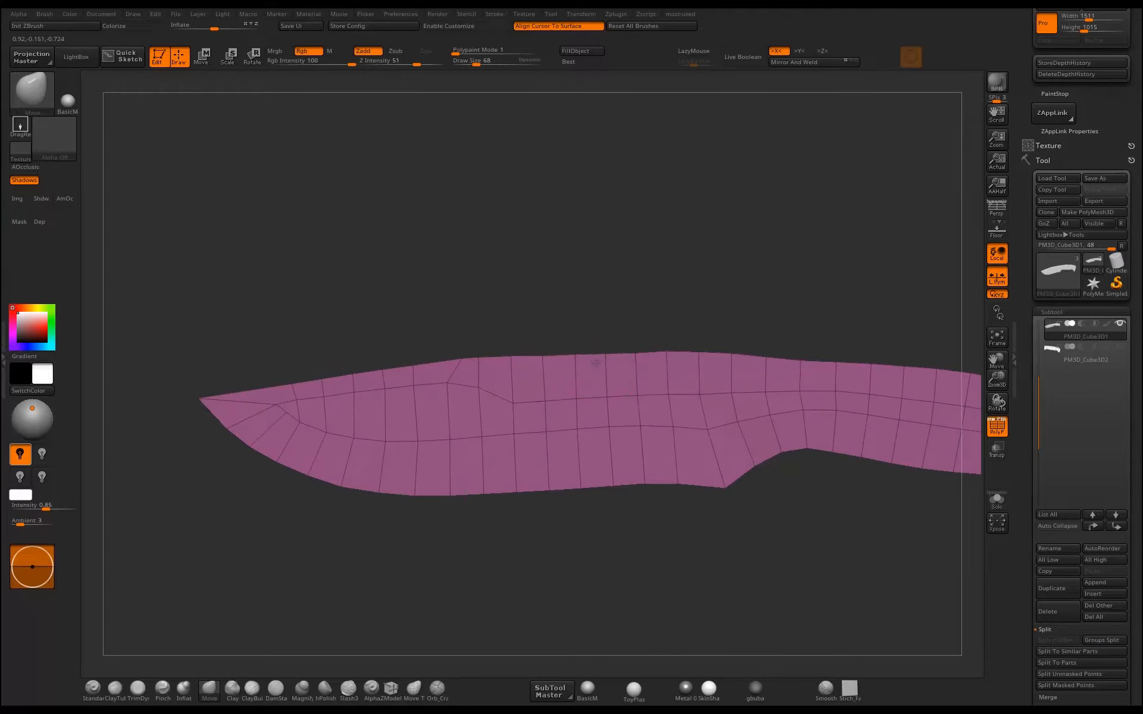
{"action": "left_click_drag", "start_coordinate": [696, 338], "coordinate": [626, 338], "text": "alt"}
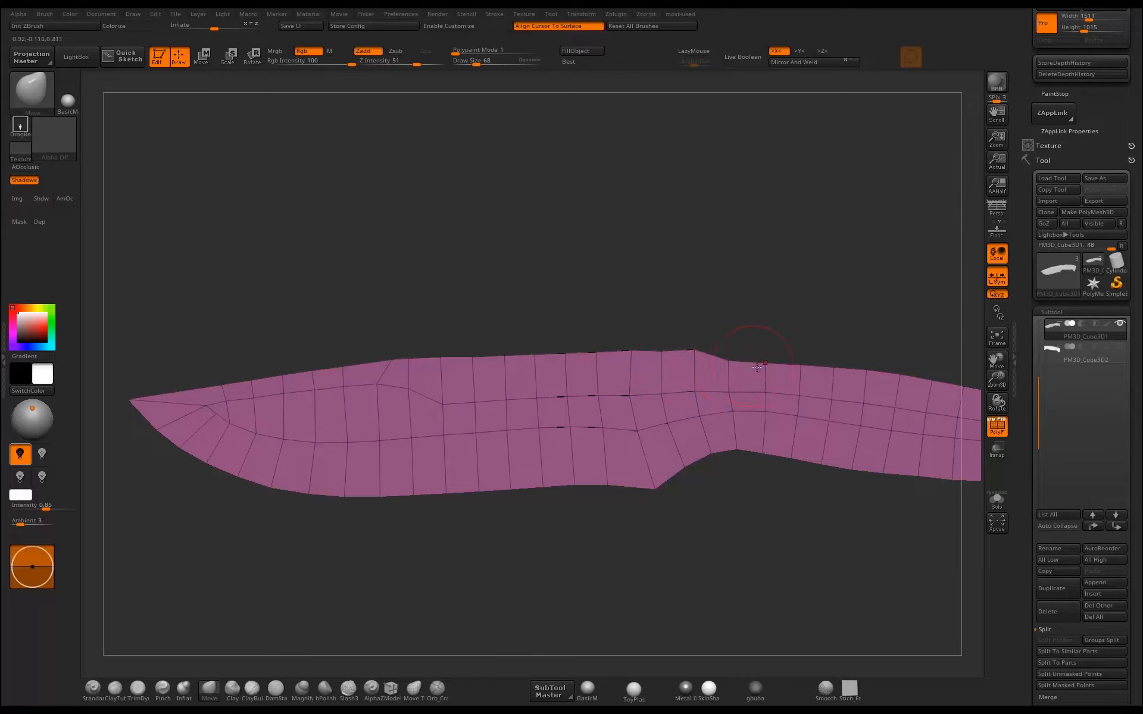
{"action": "left_click_drag", "start_coordinate": [831, 345], "coordinate": [661, 373]}
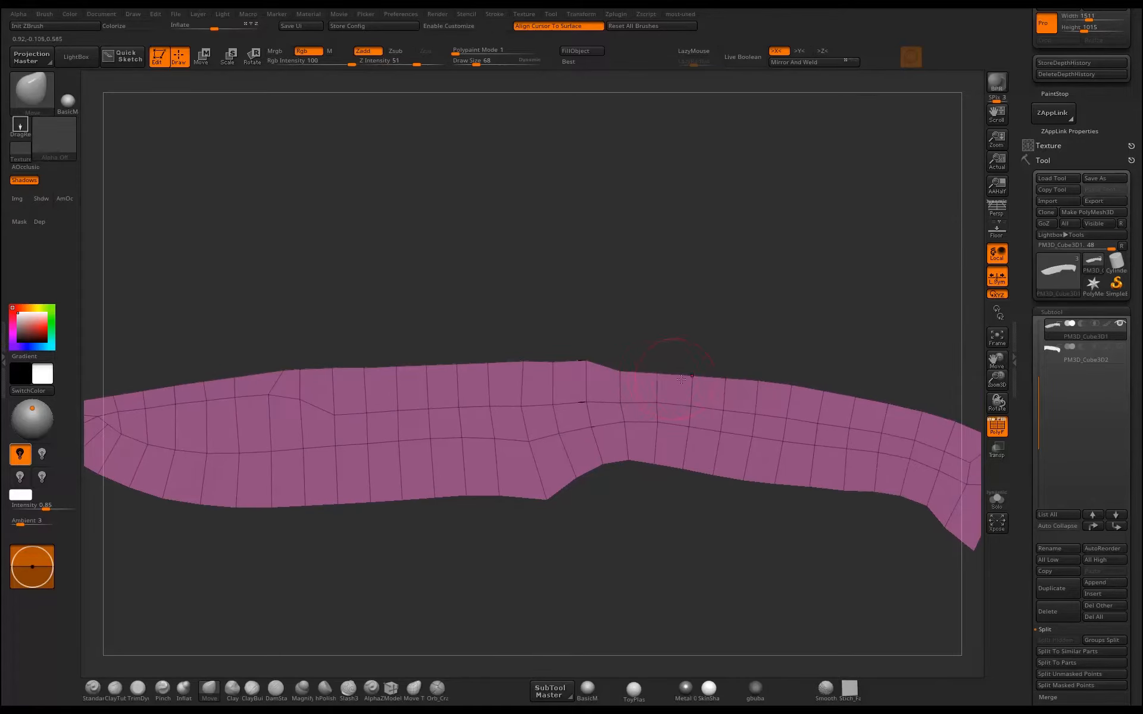
Reshape the rear end of the handle section with the Move brush, making its lower hook shorter and blunter.
{"action": "left_click_drag", "start_coordinate": [666, 463], "coordinate": [655, 525]}
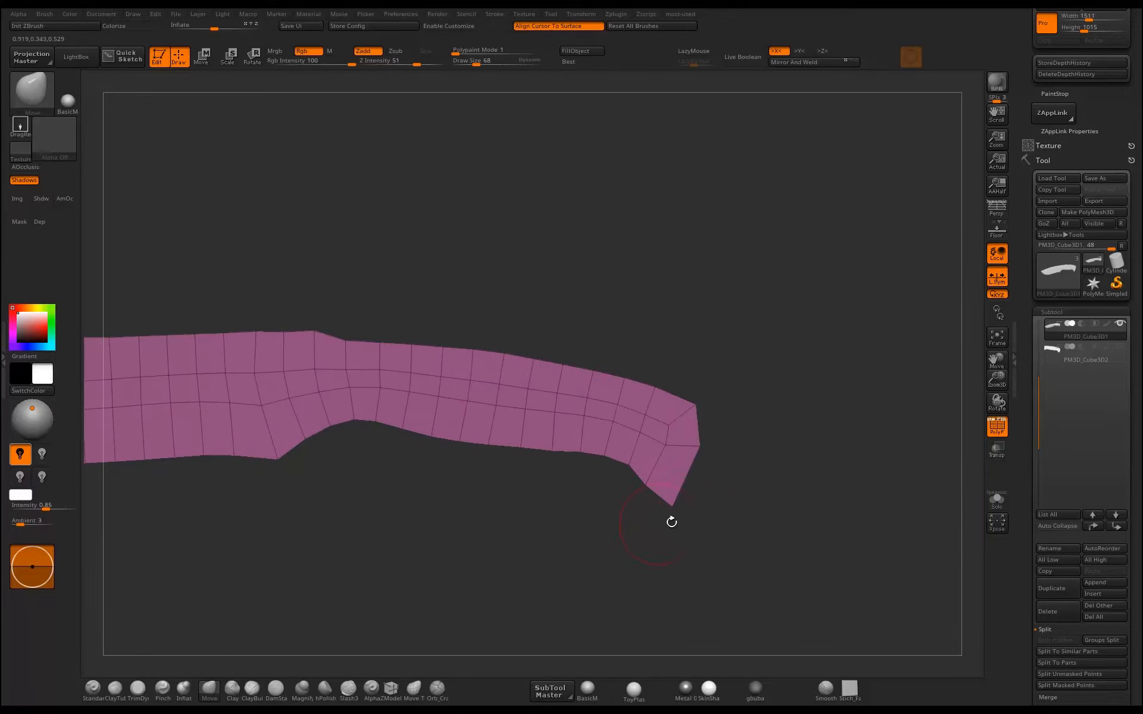
{"action": "left_click_drag", "start_coordinate": [694, 450], "coordinate": [694, 476]}
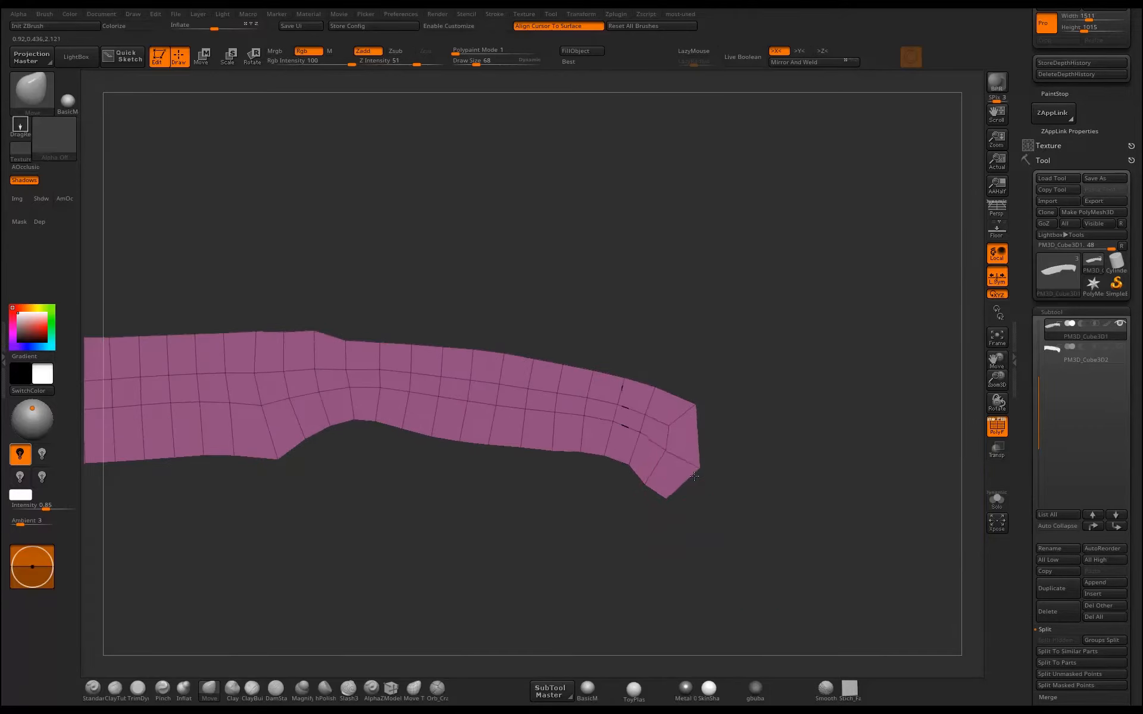
{"action": "left_click_drag", "start_coordinate": [694, 406], "coordinate": [698, 418]}
{"action": "left_click_drag", "start_coordinate": [758, 393], "coordinate": [664, 367], "text": "alt"}
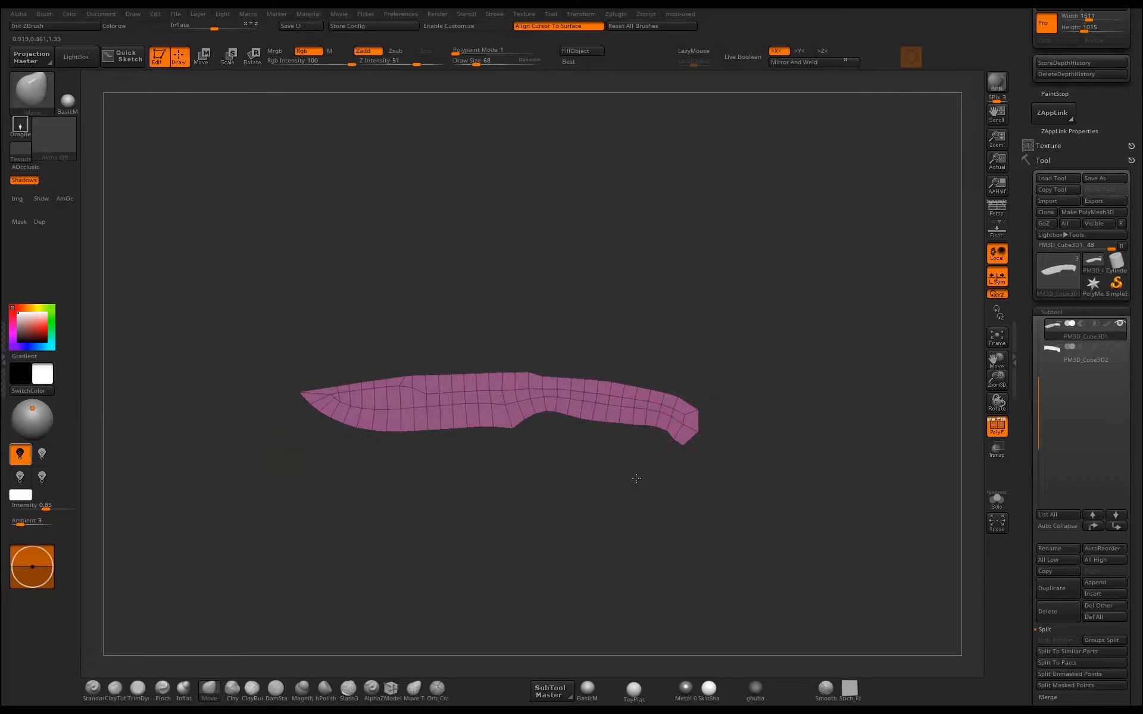
Mask the outline points along the cutting edge, around the tip and along the front part of the spine.
{"action": "left_click_drag", "start_coordinate": [286, 497], "coordinate": [577, 578], "text": "alt"}
{"action": "left_click_drag", "start_coordinate": [413, 553], "coordinate": [385, 495]}
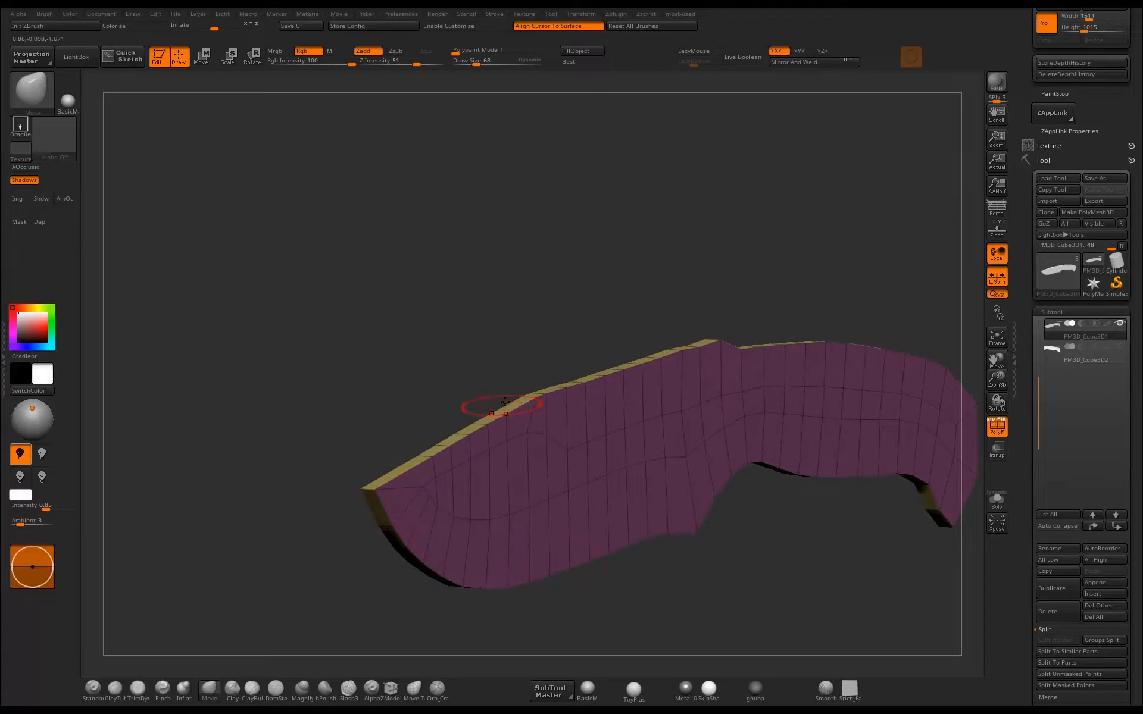
{"action": "mouse_move", "coordinate": [350, 492]}
{"action": "left_mouse_down"}
{"action": "mouse_move", "coordinate": [301, 510]}
{"action": "mouse_move", "coordinate": [716, 515]}
{"action": "mouse_move", "coordinate": [776, 549]}
{"action": "mouse_move", "coordinate": [819, 530]}
{"action": "mouse_move", "coordinate": [748, 577]}
{"action": "mouse_move", "coordinate": [724, 569]}
{"action": "mouse_move", "coordinate": [843, 559]}
{"action": "mouse_move", "coordinate": [696, 502]}
{"action": "left_mouse_up"}
{"action": "key", "text": "ctrl"}
{"action": "left_click_drag", "start_coordinate": [804, 559], "coordinate": [694, 501], "text": "ctrl"}
{"action": "left_click_drag", "start_coordinate": [710, 577], "coordinate": [476, 511], "text": "ctrl"}
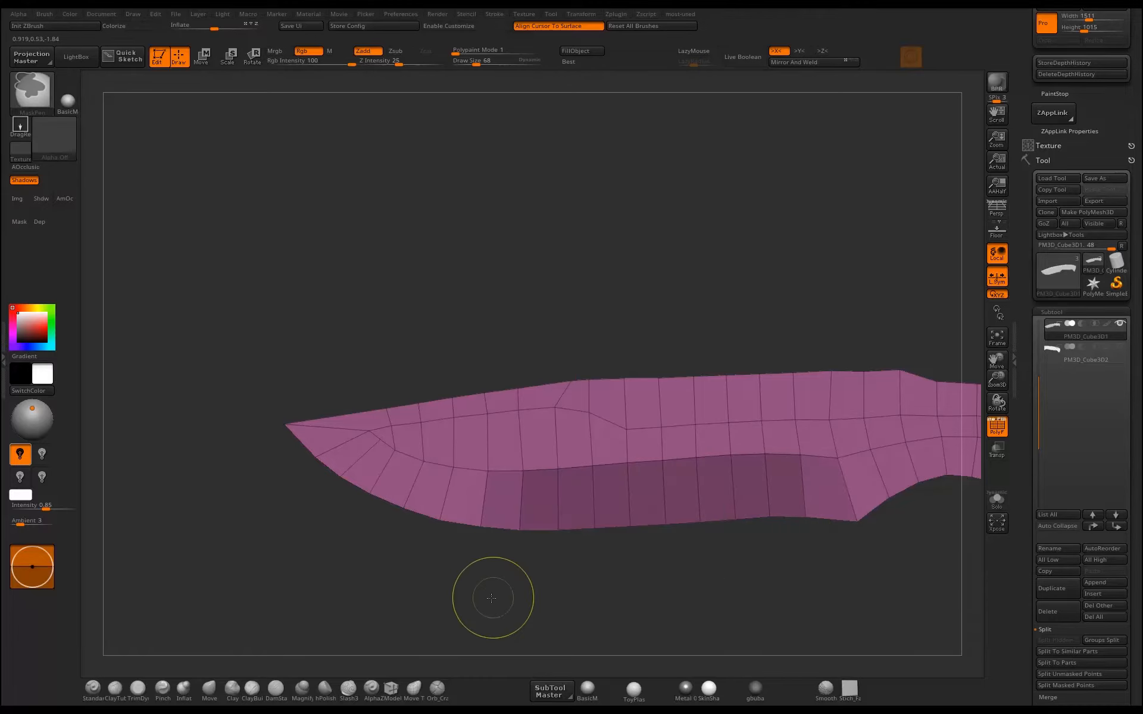
{"action": "left_click_drag", "start_coordinate": [492, 595], "coordinate": [333, 507], "text": "ctrl"}
{"action": "left_click_drag", "start_coordinate": [245, 400], "coordinate": [306, 454], "text": "ctrl"}
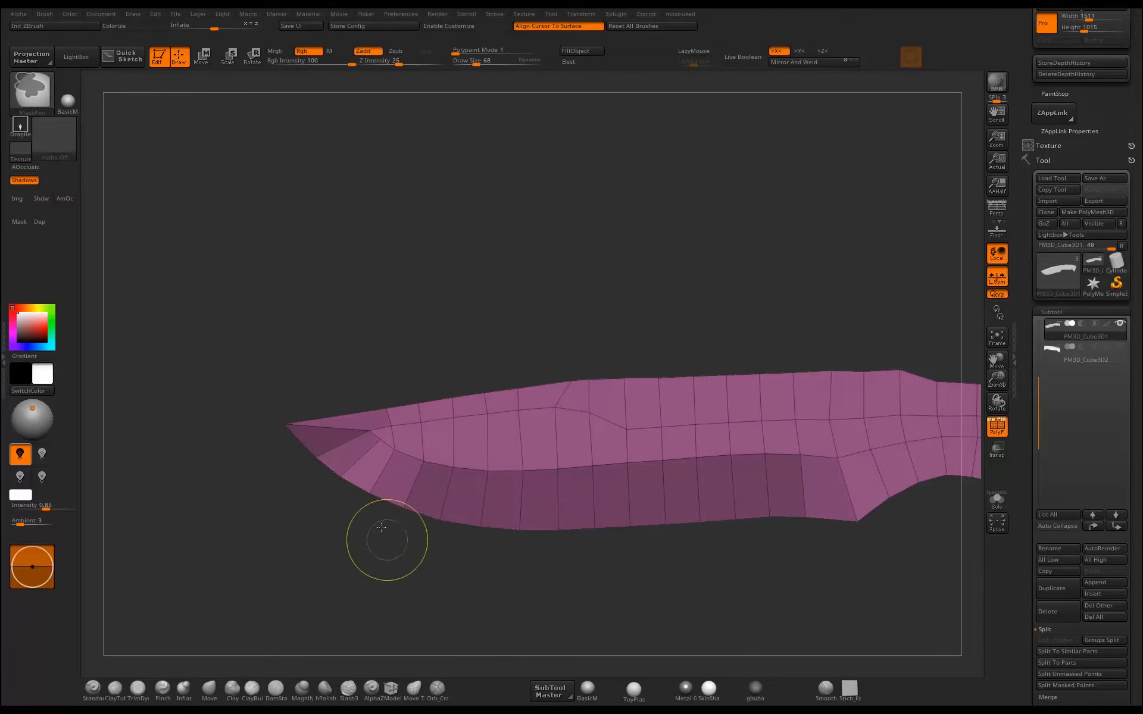
{"action": "left_click_drag", "start_coordinate": [383, 534], "coordinate": [303, 470], "text": "ctrl"}
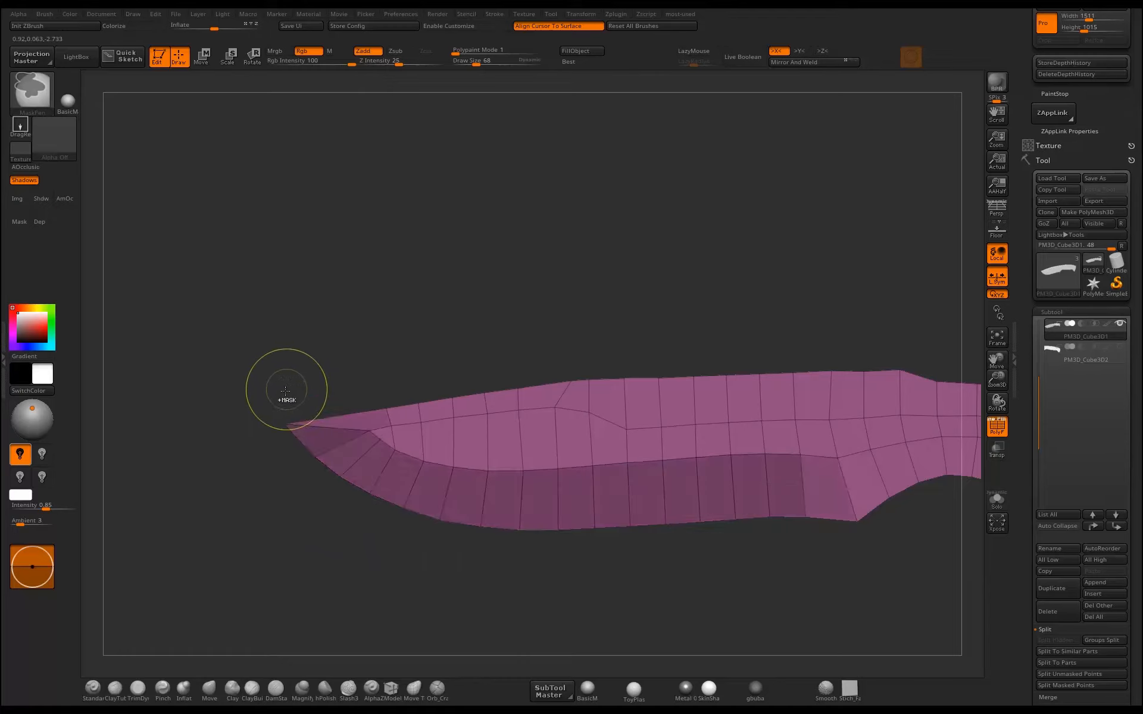
{"action": "left_click_drag", "start_coordinate": [271, 381], "coordinate": [503, 411], "text": "ctrl"}
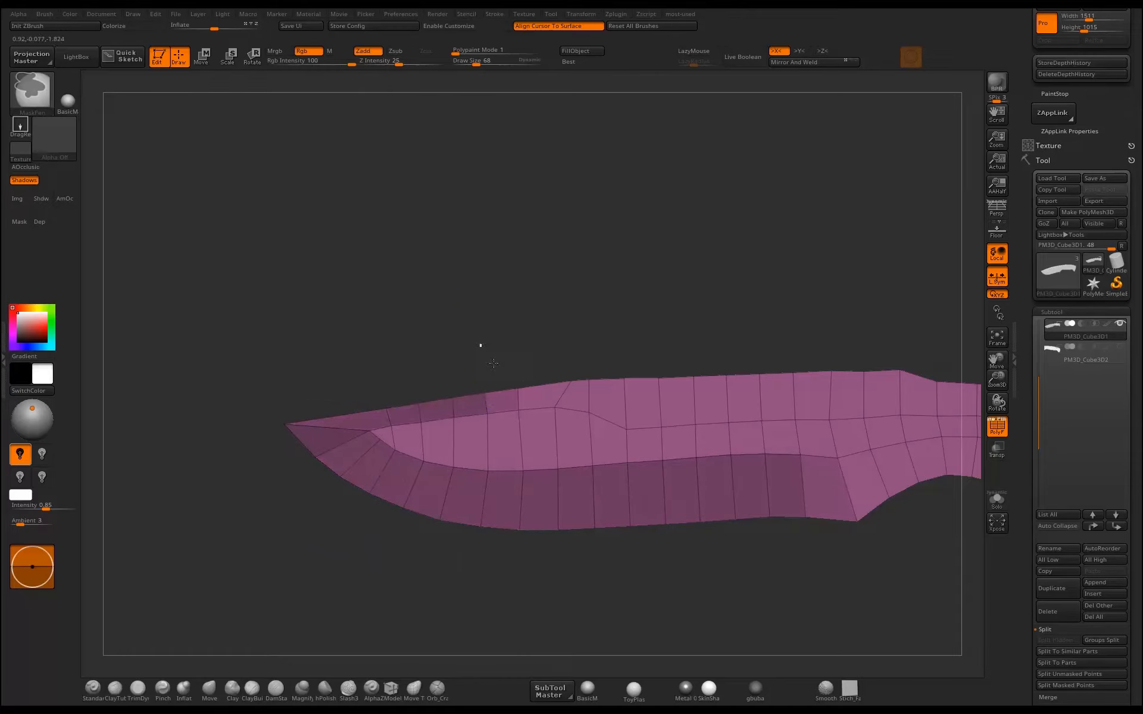
{"action": "left_click_drag", "start_coordinate": [479, 344], "coordinate": [530, 396], "text": "ctrl"}
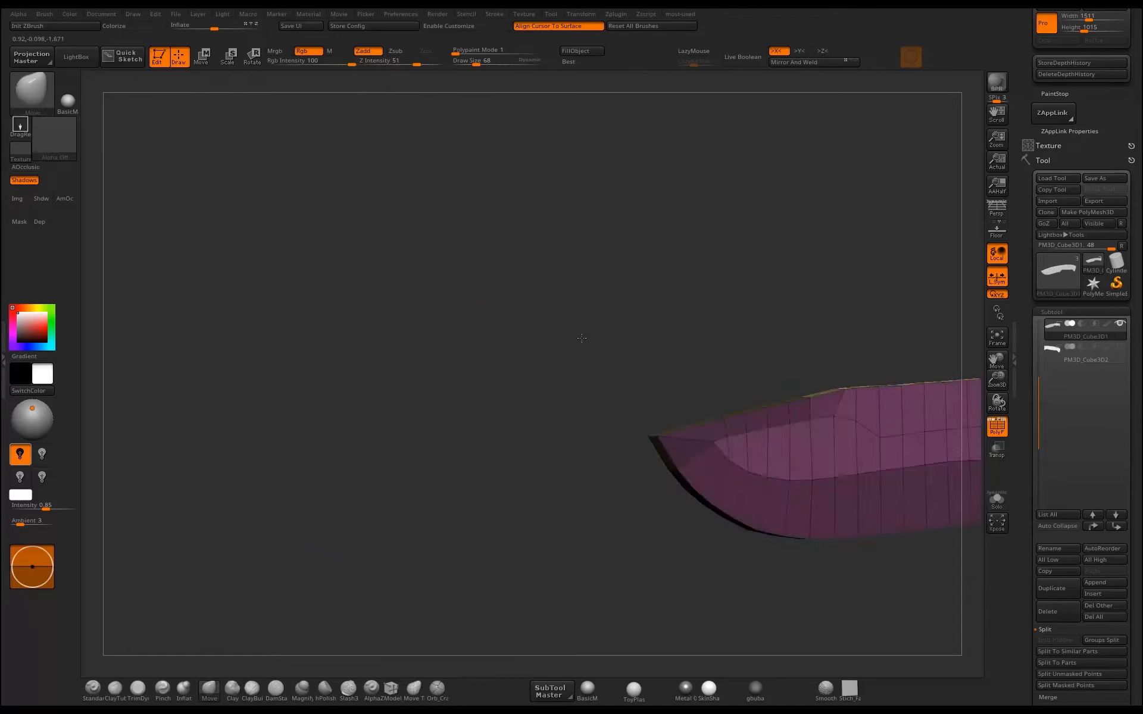
{"action": "mouse_move", "coordinate": [582, 339]}
{"action": "left_mouse_down"}
{"action": "mouse_move", "coordinate": [684, 329]}
{"action": "mouse_move", "coordinate": [416, 370]}
{"action": "mouse_move", "coordinate": [593, 341]}
{"action": "left_mouse_up"}
Move the edge points inward along X with the gizmo to taper the blade into a sharp wedge, undoing the extra nudge.
{"action": "left_click_drag", "start_coordinate": [708, 367], "coordinate": [755, 471]}
{"action": "key", "text": "r"}
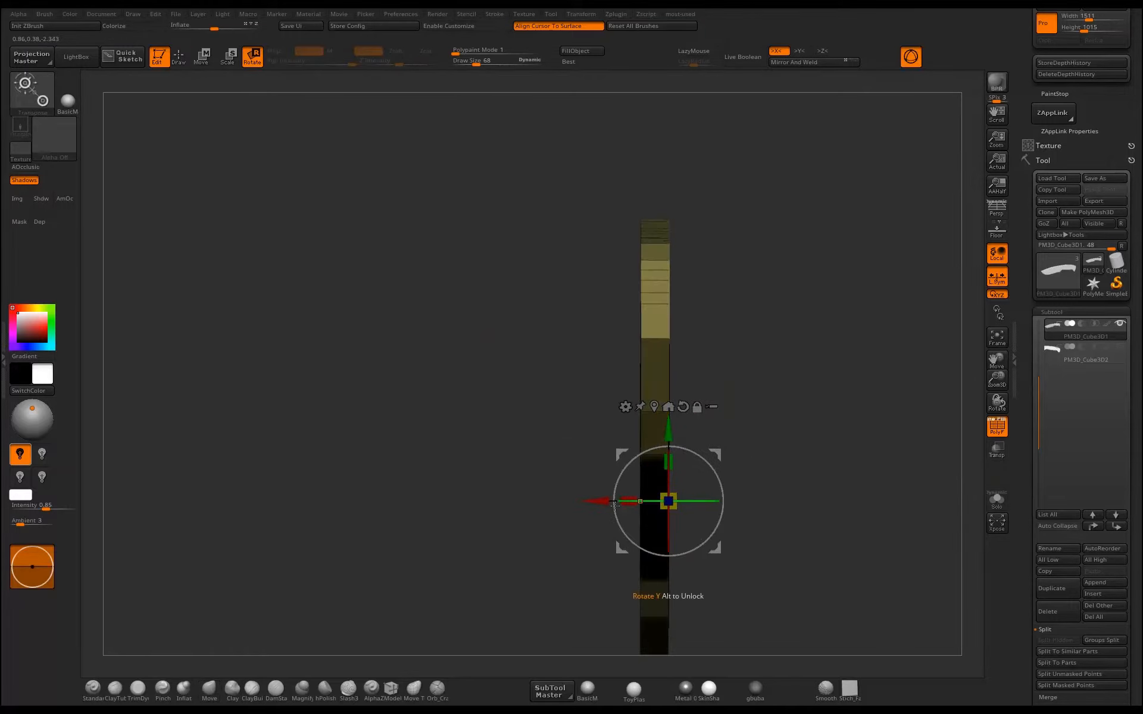
{"action": "left_click_drag", "start_coordinate": [595, 502], "coordinate": [582, 503]}
{"action": "left_click_drag", "start_coordinate": [808, 397], "coordinate": [827, 351], "text": "alt"}
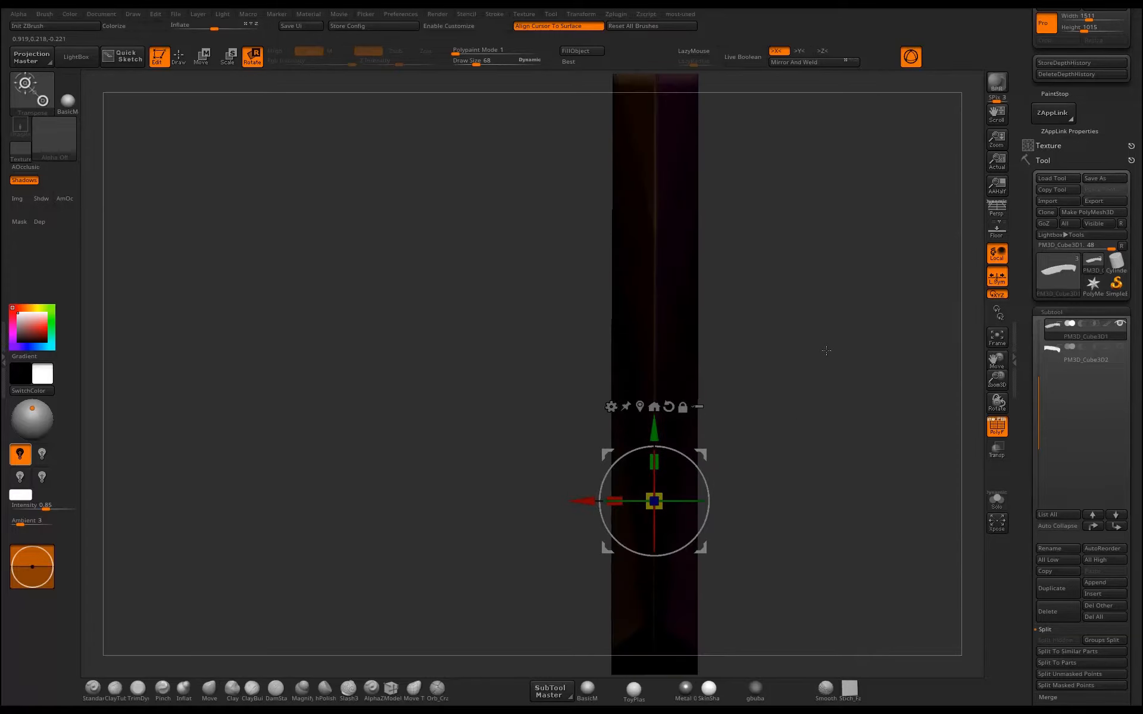
{"action": "left_click_drag", "start_coordinate": [758, 189], "coordinate": [774, 326], "text": "alt"}
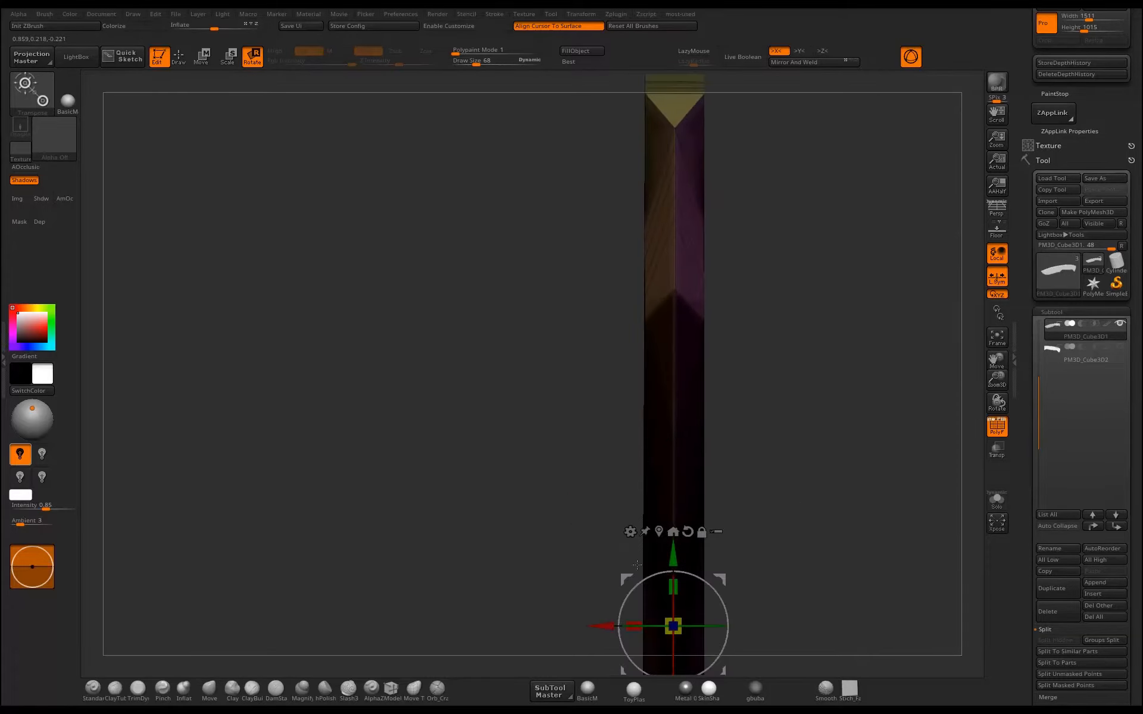
{"action": "mouse_move", "coordinate": [604, 622]}
{"action": "left_mouse_down"}
{"action": "mouse_move", "coordinate": [619, 623]}
{"action": "mouse_move", "coordinate": [601, 625]}
{"action": "left_mouse_up"}
{"action": "key", "text": "ctrl+z"}
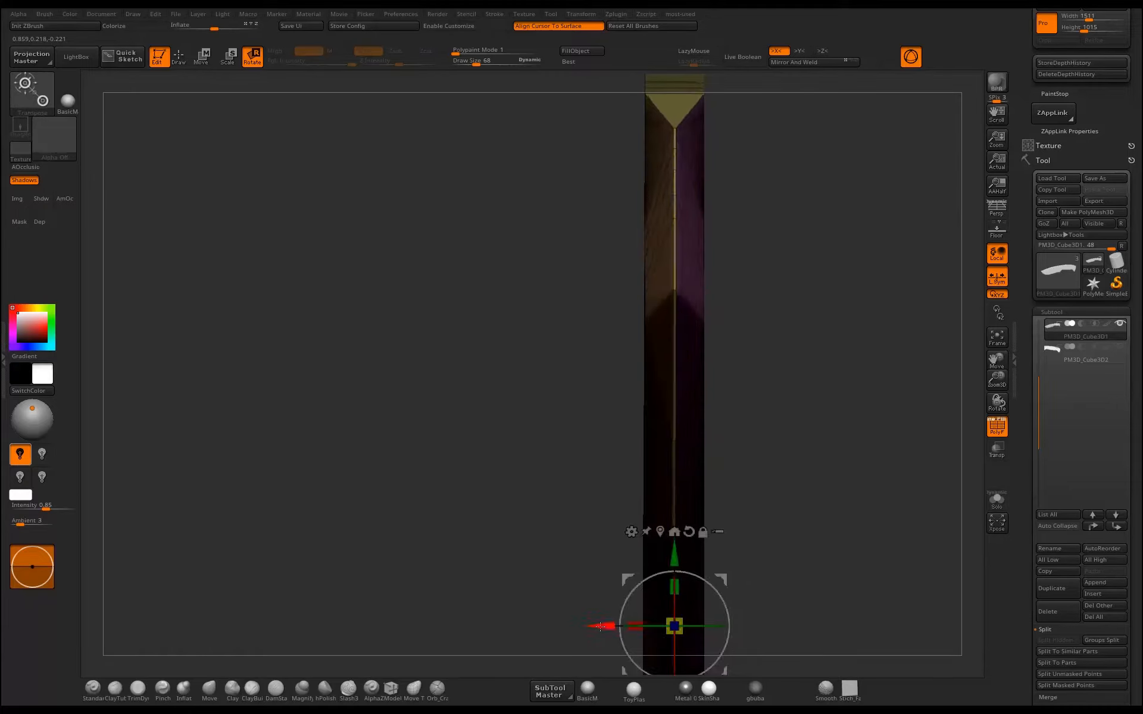
Return to draw mode and inspect the tapered cutting edge and front spine from several angles.
{"action": "key", "text": "q"}
{"action": "mouse_move", "coordinate": [793, 480]}
{"action": "left_mouse_down"}
{"action": "mouse_move", "coordinate": [722, 400]}
{"action": "mouse_move", "coordinate": [661, 413]}
{"action": "mouse_move", "coordinate": [605, 363]}
{"action": "mouse_move", "coordinate": [599, 370]}
{"action": "left_mouse_up"}
{"action": "left_click_drag", "start_coordinate": [589, 387], "coordinate": [748, 321], "text": "ctrl"}
{"action": "left_click_drag", "start_coordinate": [679, 324], "coordinate": [477, 334], "text": "alt"}
{"action": "left_click_drag", "start_coordinate": [625, 333], "coordinate": [802, 328]}
{"action": "left_click_drag", "start_coordinate": [690, 326], "coordinate": [749, 355]}
{"action": "left_click_drag", "start_coordinate": [711, 515], "coordinate": [532, 567], "text": "alt"}
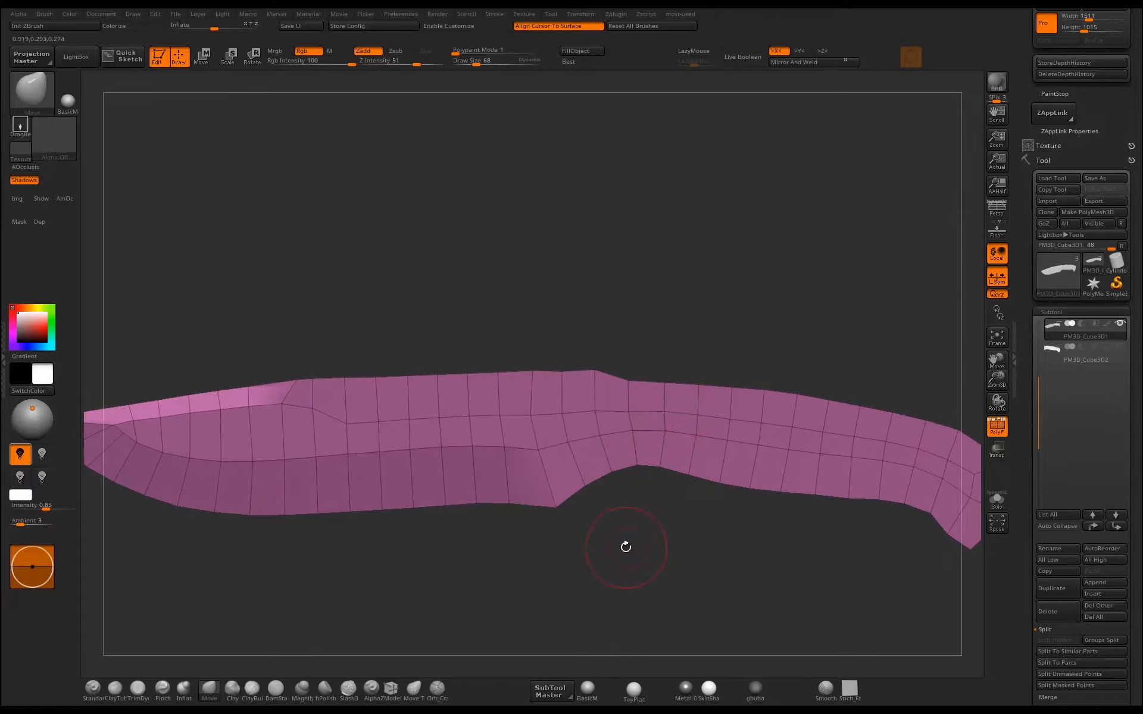
Set ZModeler's polygon action to PolyGroup with the Polyloop target and apply it to the crosswise loop behind the spine's step.
{"action": "left_click", "coordinate": [391, 689]}
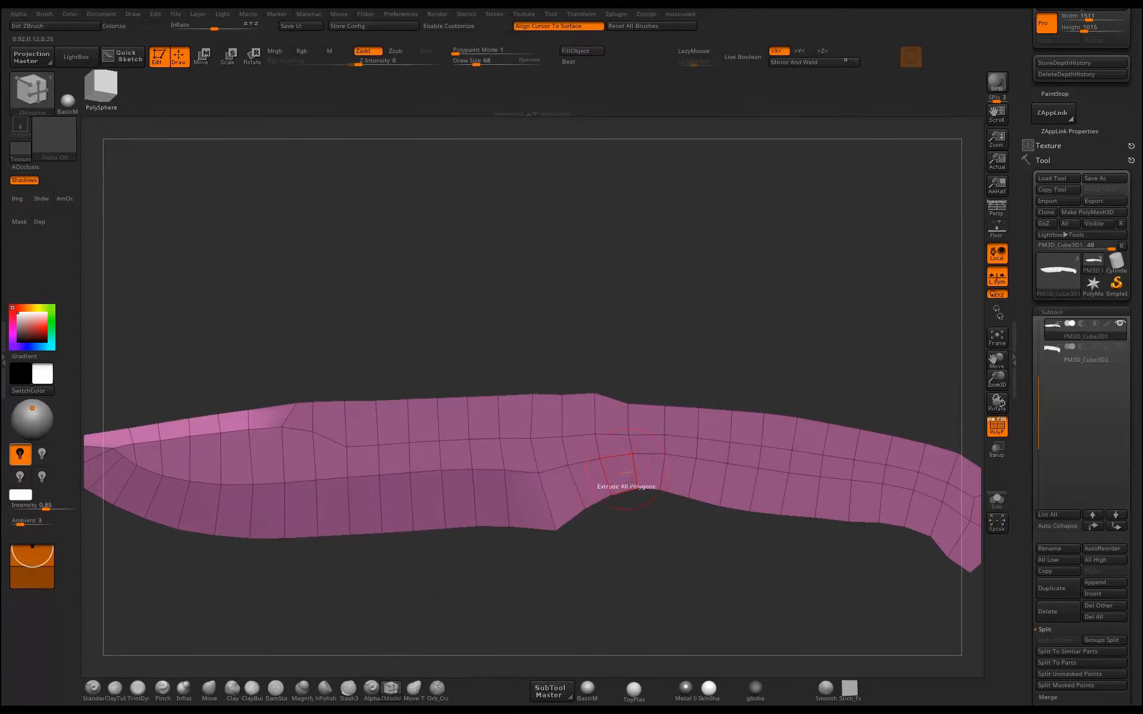
{"action": "key", "text": "space"}
{"action": "left_click", "coordinate": [617, 395]}
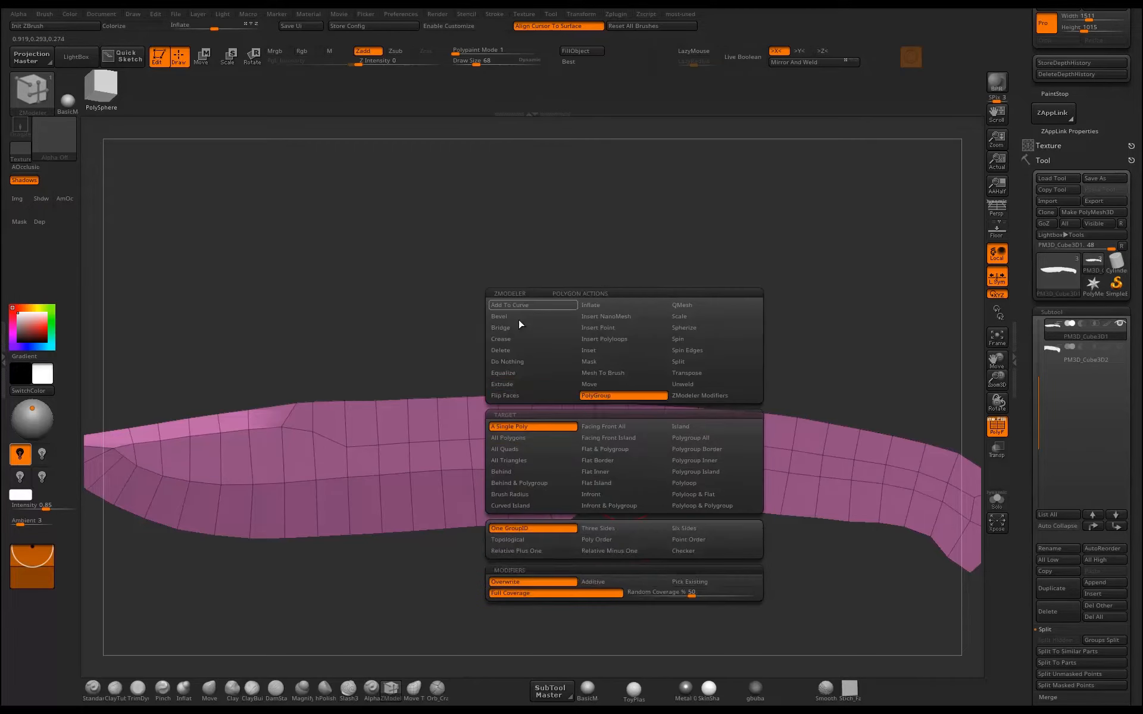
{"action": "left_click", "coordinate": [542, 388]}
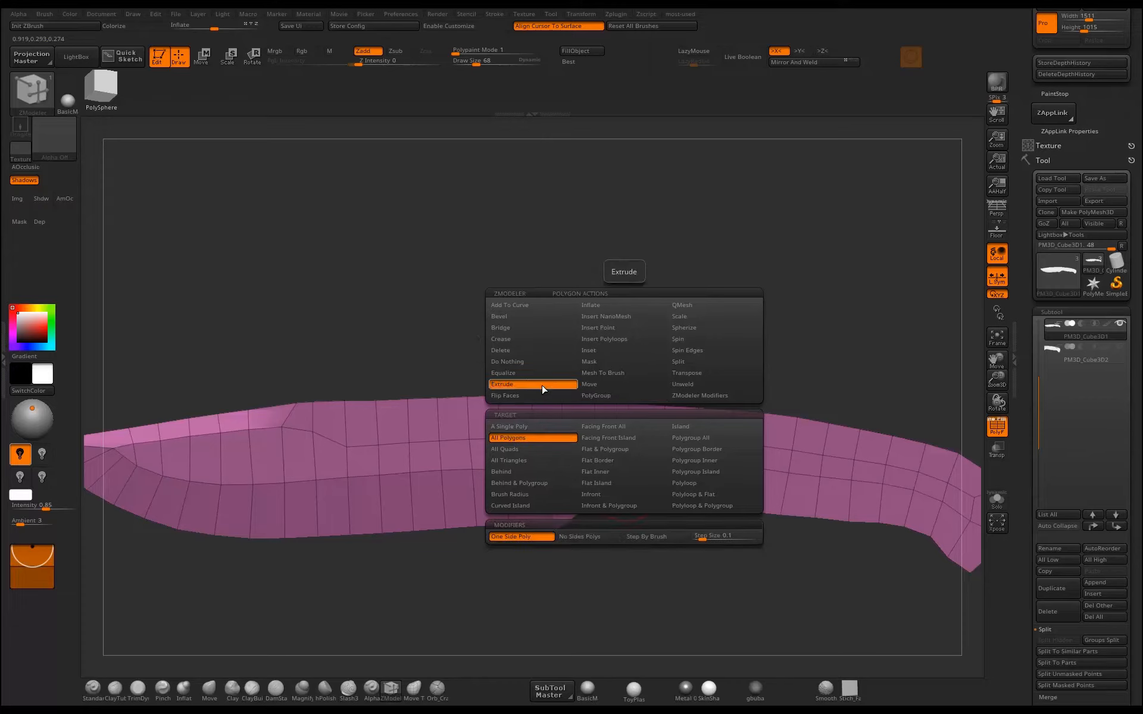
{"action": "left_click", "coordinate": [605, 397]}
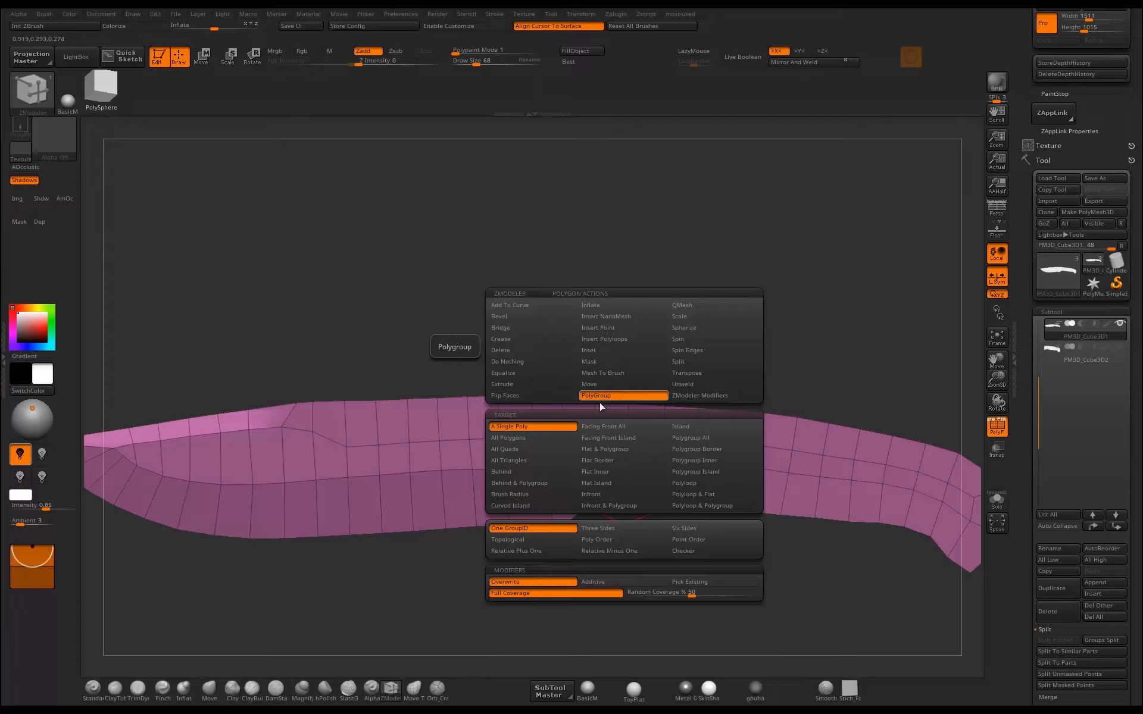
{"action": "left_click", "coordinate": [699, 487]}
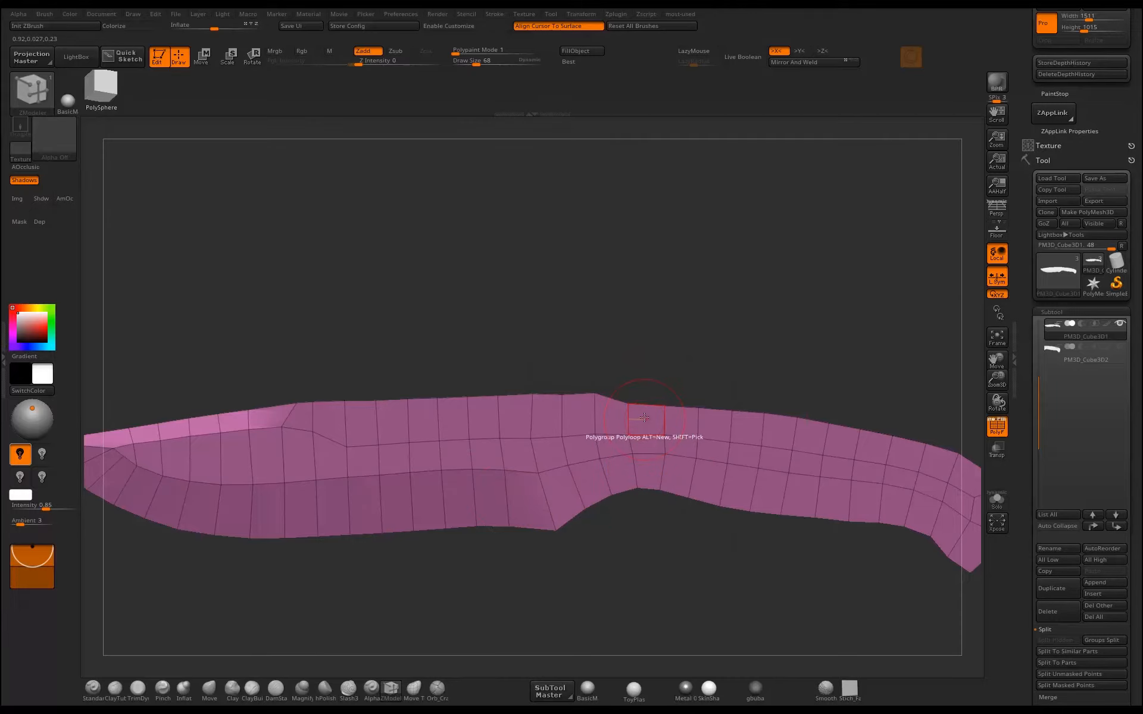
{"action": "left_click", "coordinate": [644, 416]}
Set ZModeler's edge action to Insert with the Single EdgeLoop target and add a crosswise loop just in front of the blade's heel.
{"action": "left_click_drag", "start_coordinate": [730, 362], "coordinate": [643, 347], "text": "alt"}
{"action": "mouse_move", "coordinate": [643, 347]}
{"action": "left_mouse_down"}
{"action": "mouse_move", "coordinate": [631, 361]}
{"action": "mouse_move", "coordinate": [581, 366]}
{"action": "mouse_move", "coordinate": [678, 348]}
{"action": "mouse_move", "coordinate": [700, 325]}
{"action": "mouse_move", "coordinate": [694, 245]}
{"action": "mouse_move", "coordinate": [715, 337]}
{"action": "mouse_move", "coordinate": [718, 305]}
{"action": "mouse_move", "coordinate": [746, 363]}
{"action": "left_mouse_up"}
{"action": "mouse_move", "coordinate": [786, 310]}
{"action": "left_mouse_down"}
{"action": "mouse_move", "coordinate": [771, 327]}
{"action": "mouse_move", "coordinate": [677, 326]}
{"action": "mouse_move", "coordinate": [741, 306]}
{"action": "mouse_move", "coordinate": [736, 322]}
{"action": "left_mouse_up"}
{"action": "mouse_move", "coordinate": [602, 531]}
{"action": "left_mouse_down", "text": "alt"}
{"action": "mouse_move", "coordinate": [707, 513]}
{"action": "mouse_move", "coordinate": [684, 564]}
{"action": "left_mouse_up", "text": "alt"}
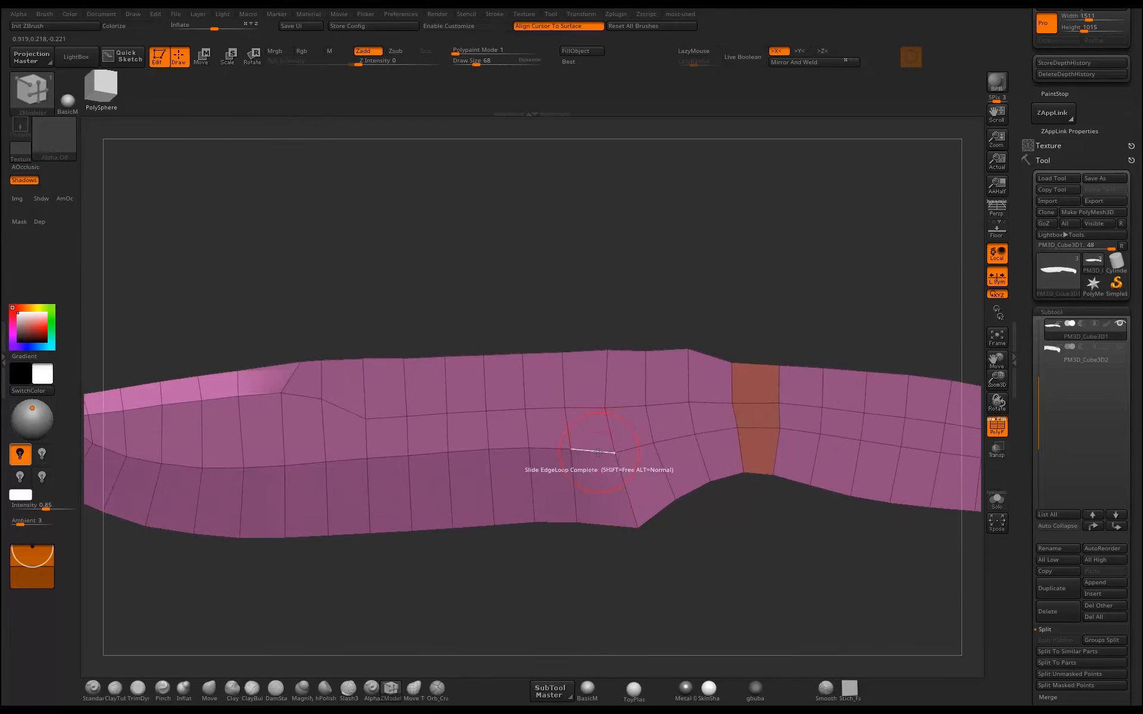
{"action": "left_click_drag", "start_coordinate": [600, 450], "coordinate": [600, 453]}
{"action": "left_click_drag", "start_coordinate": [574, 551], "coordinate": [662, 533], "text": "alt"}
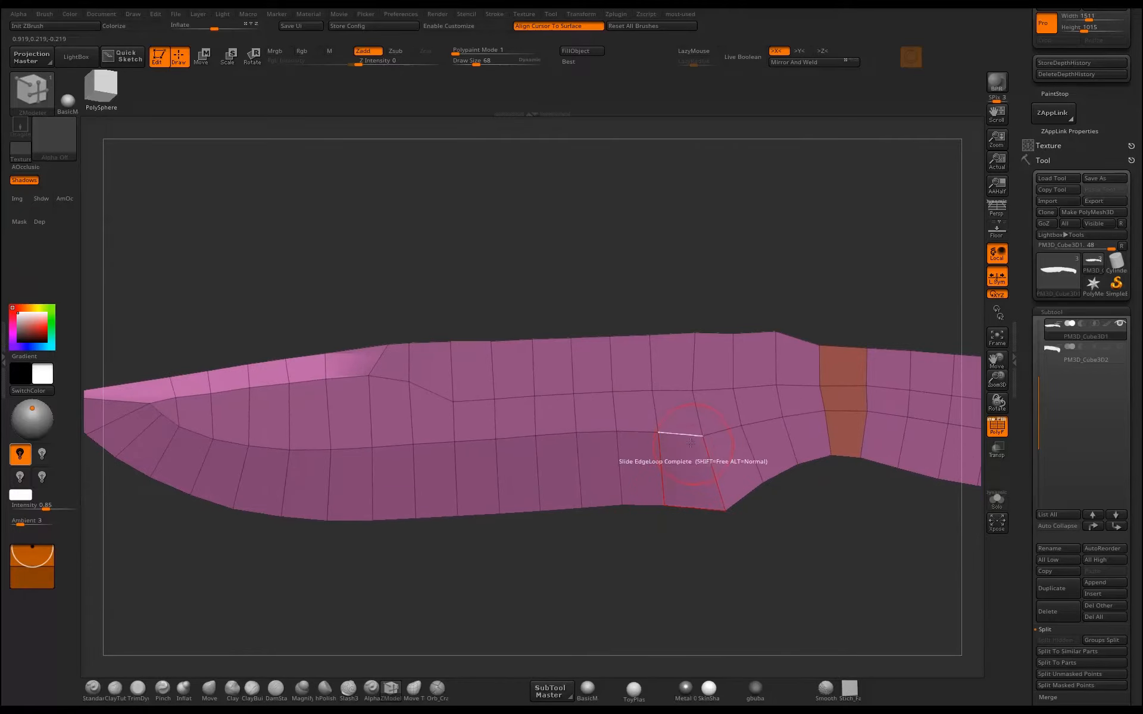
{"action": "key", "text": "space"}
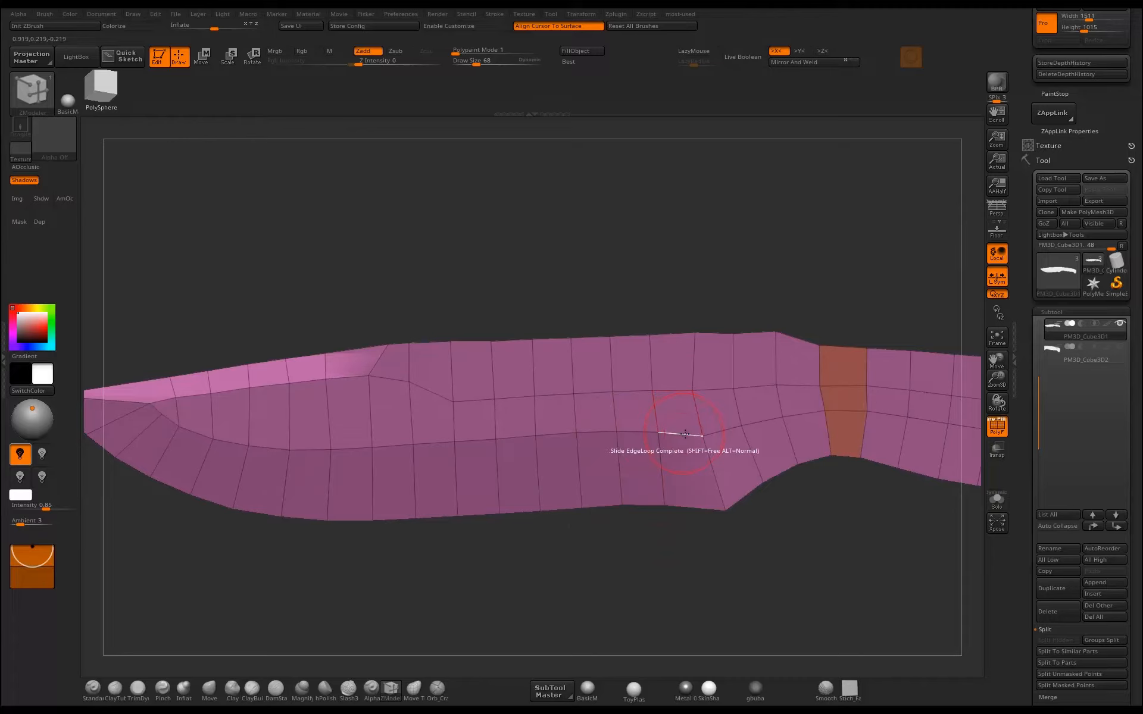
{"action": "key", "text": "space"}
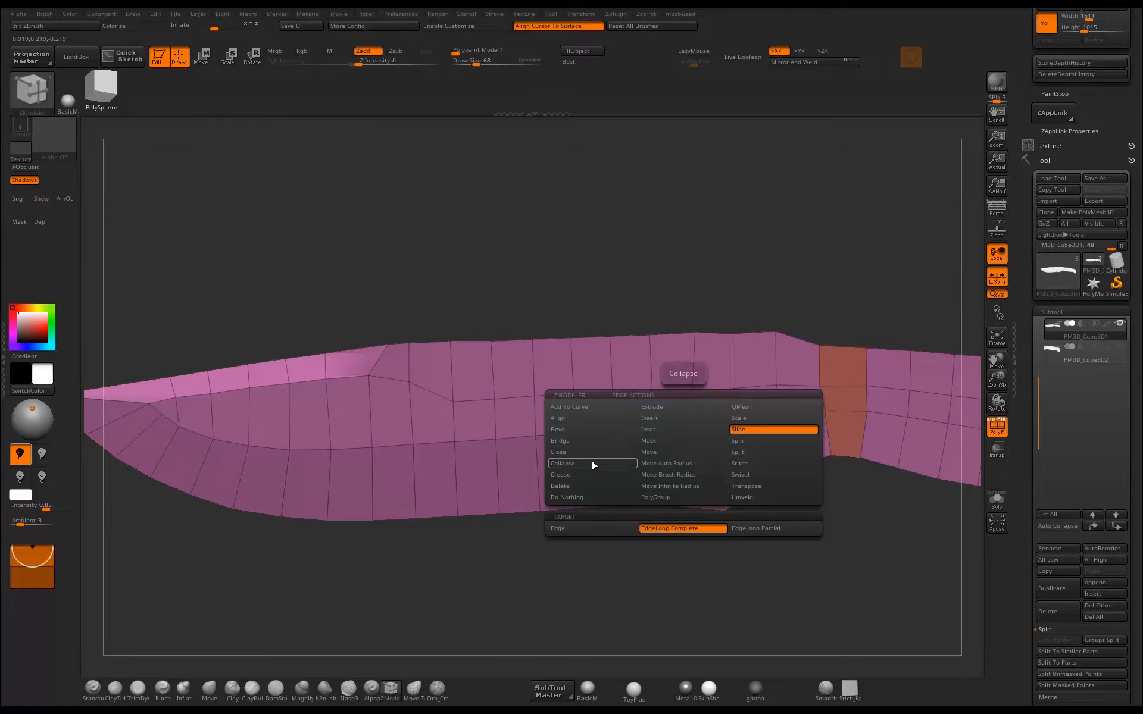
{"action": "left_click", "coordinate": [665, 420]}
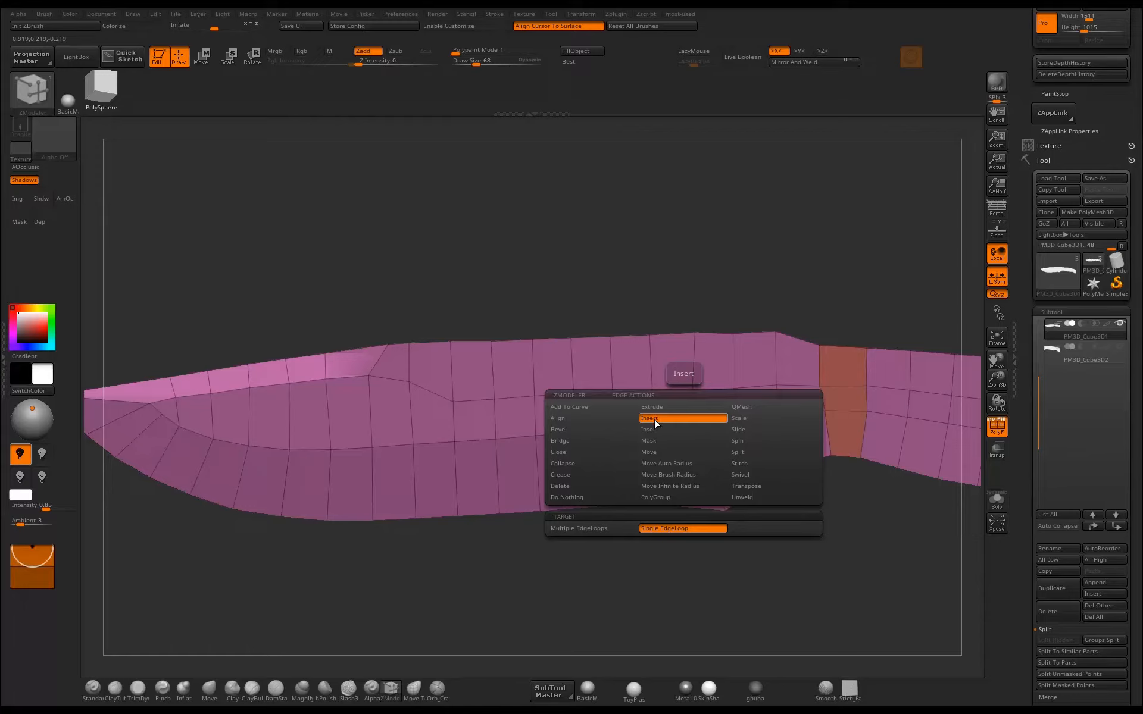
{"action": "left_click", "coordinate": [663, 528]}
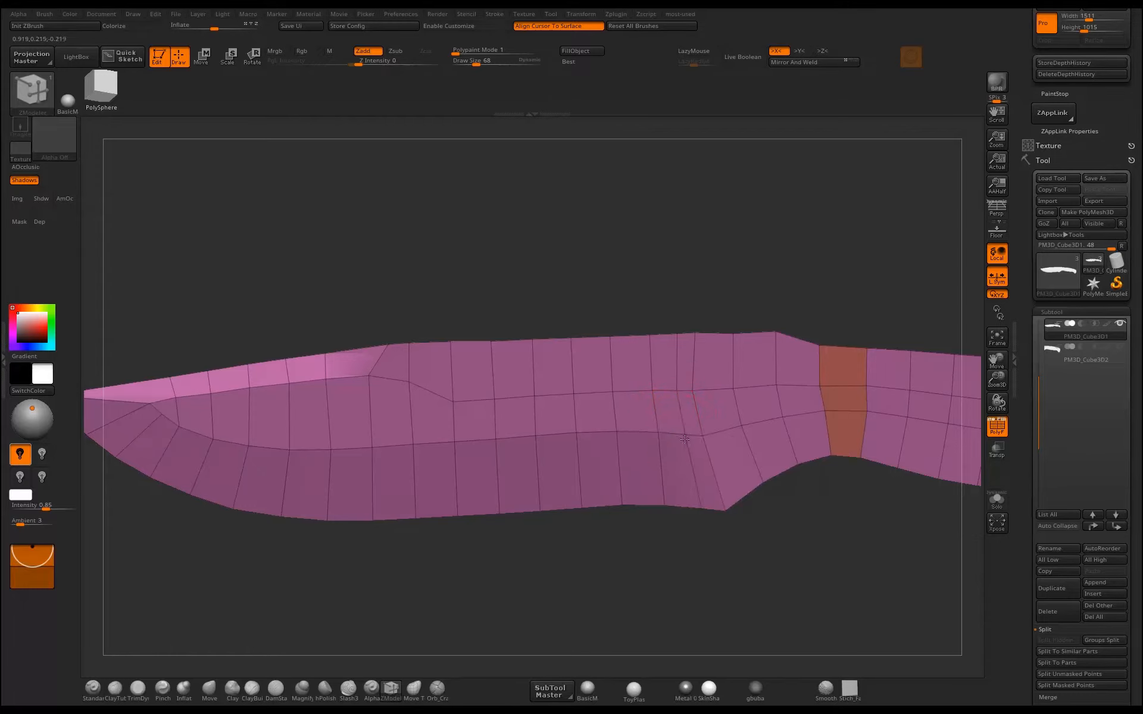
{"action": "mouse_move", "coordinate": [692, 541]}
{"action": "left_mouse_down"}
{"action": "mouse_move", "coordinate": [692, 515]}
{"action": "mouse_move", "coordinate": [671, 550]}
{"action": "mouse_move", "coordinate": [673, 582]}
{"action": "left_mouse_up"}
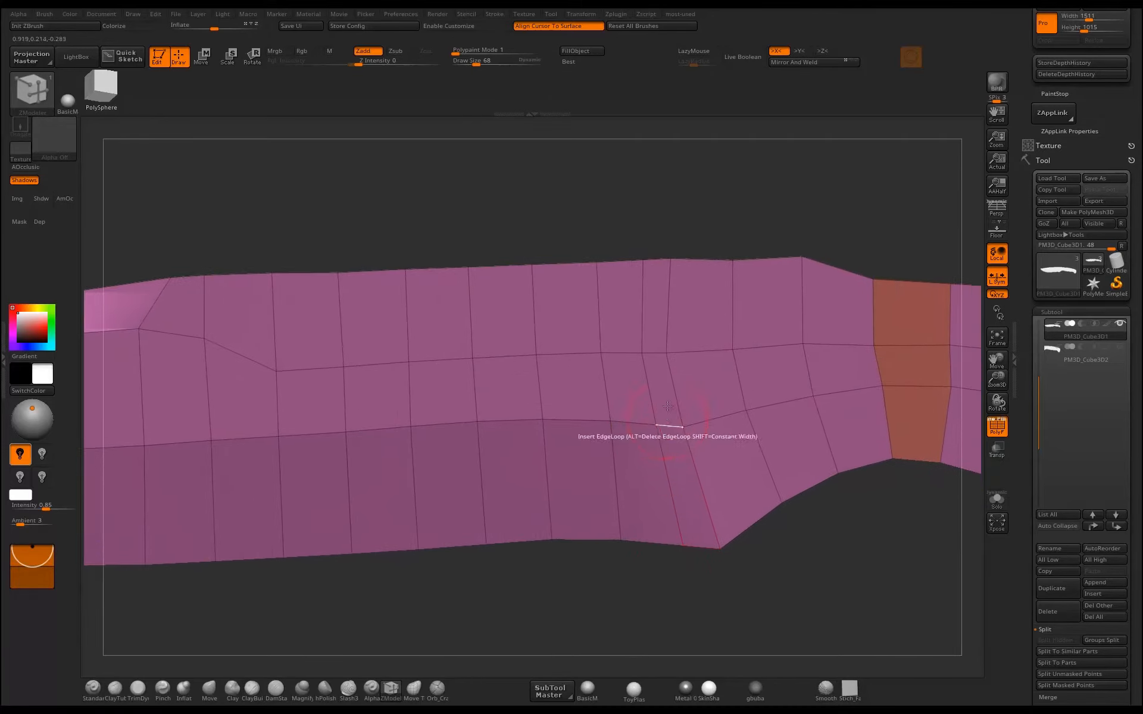
Switch to the Move brush and adjust the closely spaced loop points around the blade's heel and the spine above it.
{"action": "key", "text": "b"}
{"action": "key", "text": "m"}
{"action": "key", "text": "v"}
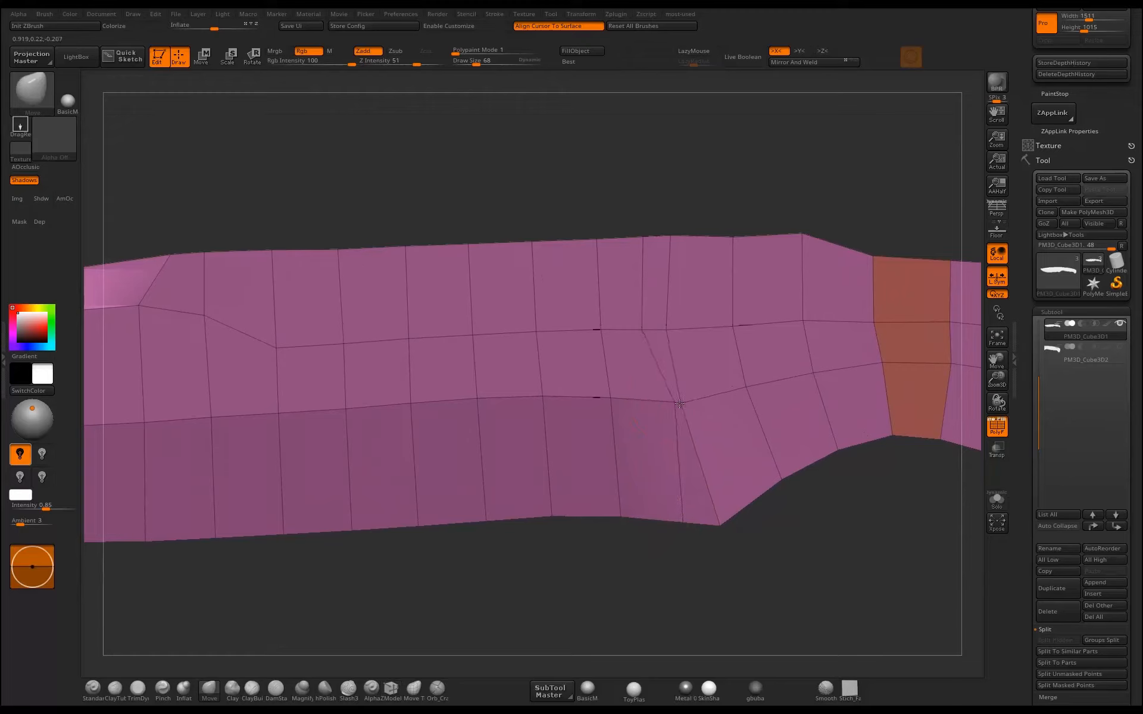
{"action": "left_click_drag", "start_coordinate": [590, 572], "coordinate": [573, 435], "text": "alt"}
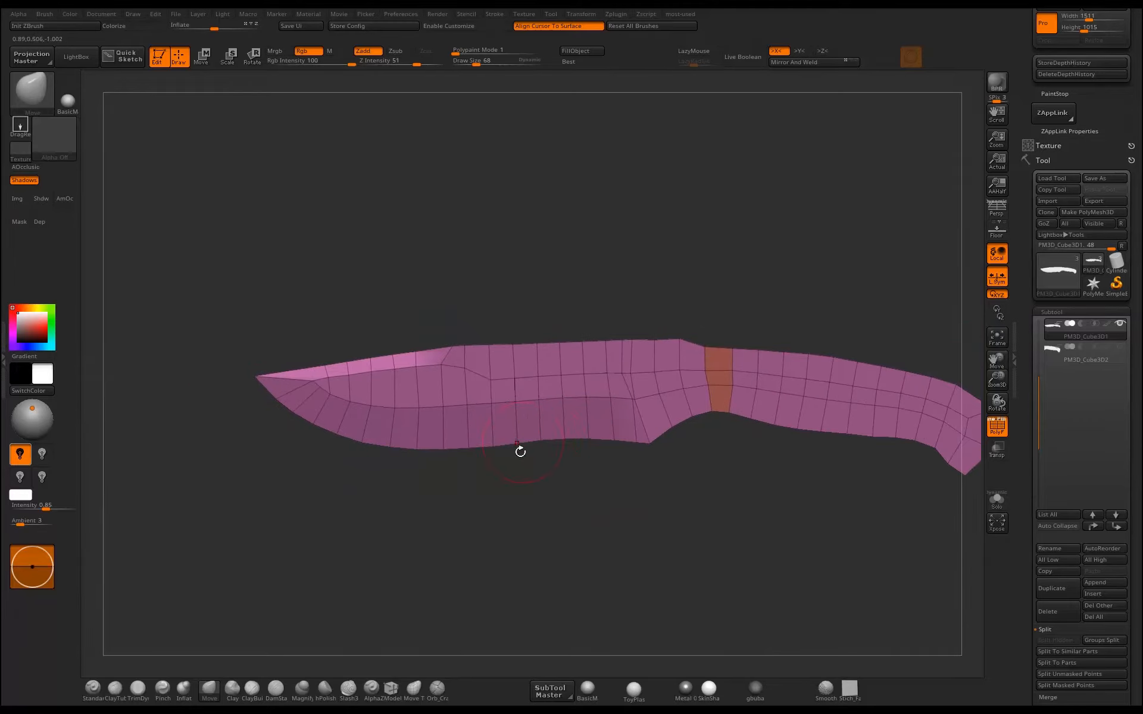
{"action": "left_click_drag", "start_coordinate": [537, 548], "coordinate": [497, 492], "text": "alt"}
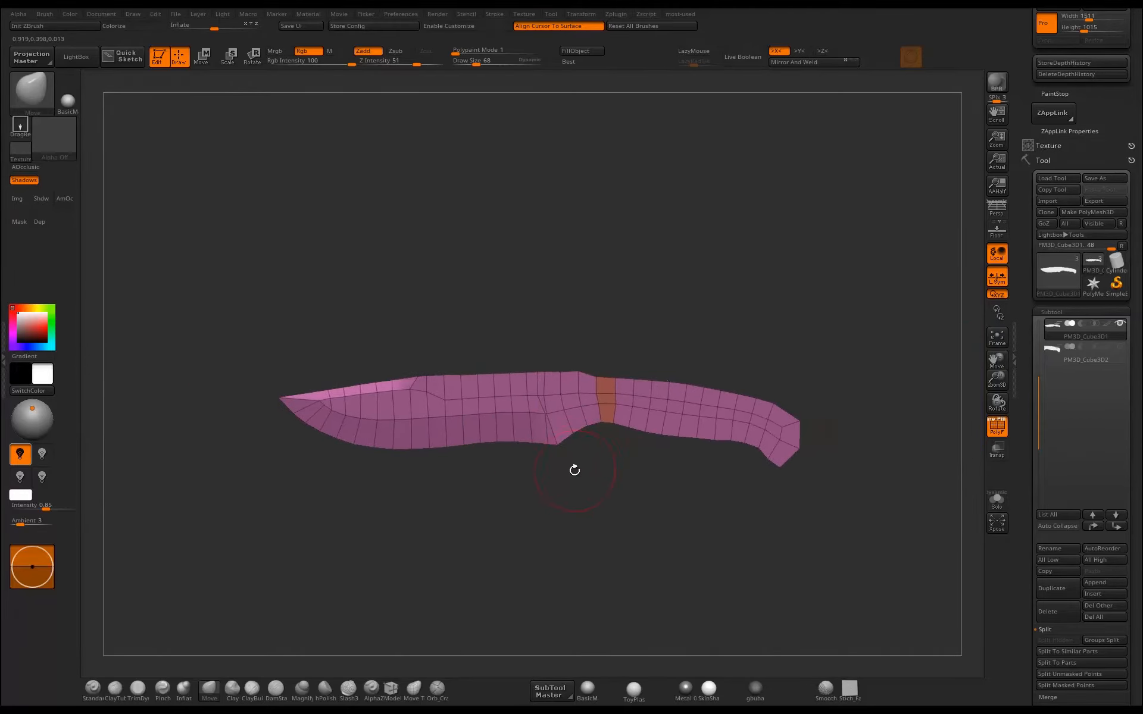
{"action": "left_click_drag", "start_coordinate": [575, 470], "coordinate": [586, 440], "text": "alt"}
{"action": "left_click_drag", "start_coordinate": [632, 320], "coordinate": [634, 286], "text": "alt"}
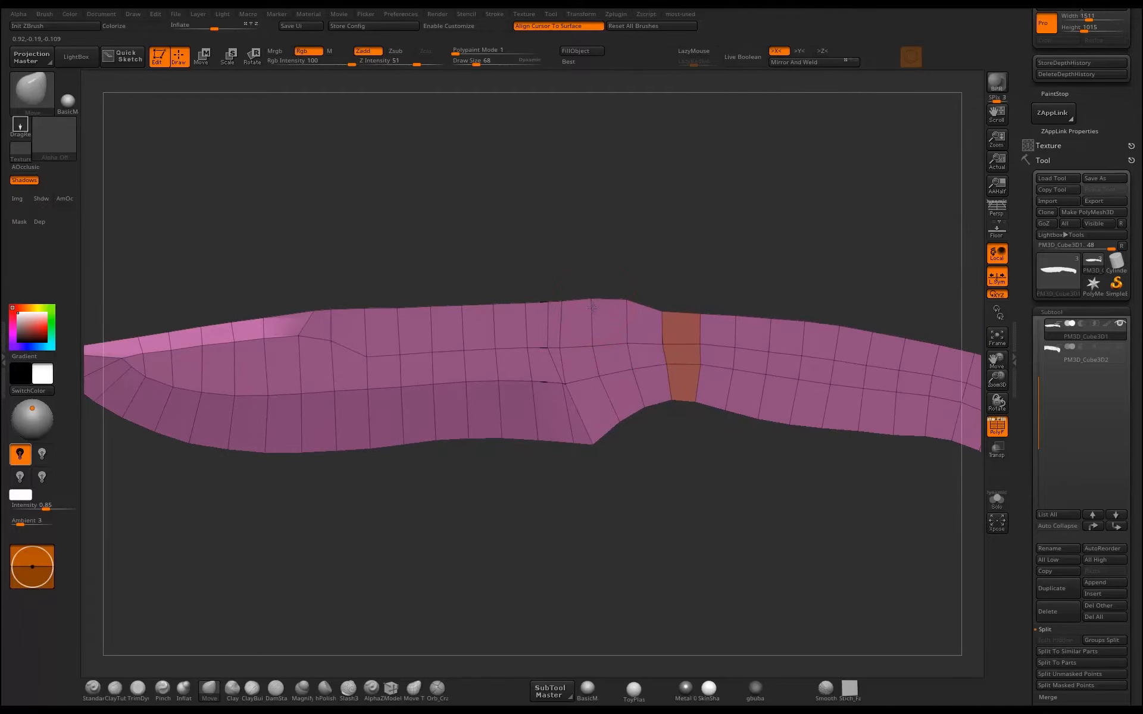
{"action": "left_click_drag", "start_coordinate": [620, 316], "coordinate": [676, 295], "text": "alt"}
Mask the blade with a soft border, rotate the unmasked handle slightly downward with the gizmo, and clear the mask.
{"action": "mouse_move", "coordinate": [749, 300]}
{"action": "left_mouse_down", "text": "alt"}
{"action": "mouse_move", "coordinate": [747, 327]}
{"action": "mouse_move", "coordinate": [744, 308]}
{"action": "mouse_move", "coordinate": [789, 278]}
{"action": "mouse_move", "coordinate": [632, 385]}
{"action": "left_mouse_up", "text": "alt"}
{"action": "left_click", "coordinate": [695, 376], "text": "ctrl"}
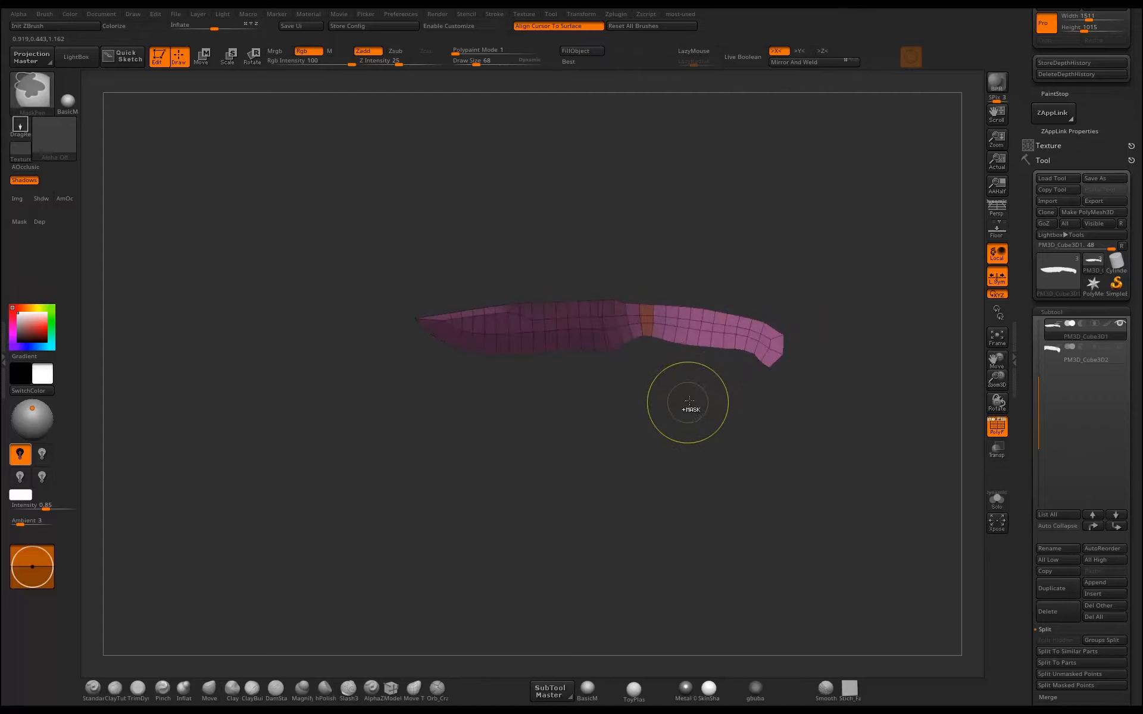
{"action": "key", "text": "r"}
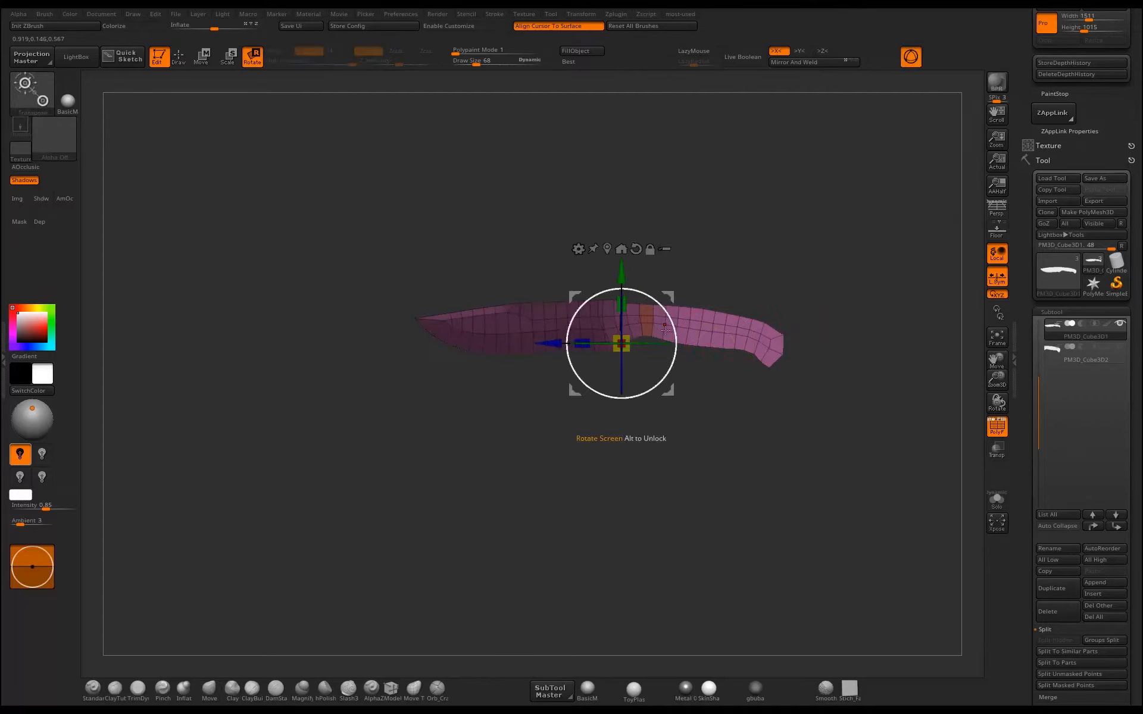
{"action": "left_click_drag", "start_coordinate": [586, 339], "coordinate": [594, 344]}
{"action": "key", "text": "q"}
{"action": "left_click_drag", "start_coordinate": [827, 350], "coordinate": [800, 381], "text": "ctrl"}
{"action": "mouse_move", "coordinate": [719, 439]}
{"action": "left_mouse_down", "text": "alt"}
{"action": "mouse_move", "coordinate": [635, 466]}
{"action": "mouse_move", "coordinate": [734, 428]}
{"action": "left_mouse_up", "text": "alt"}
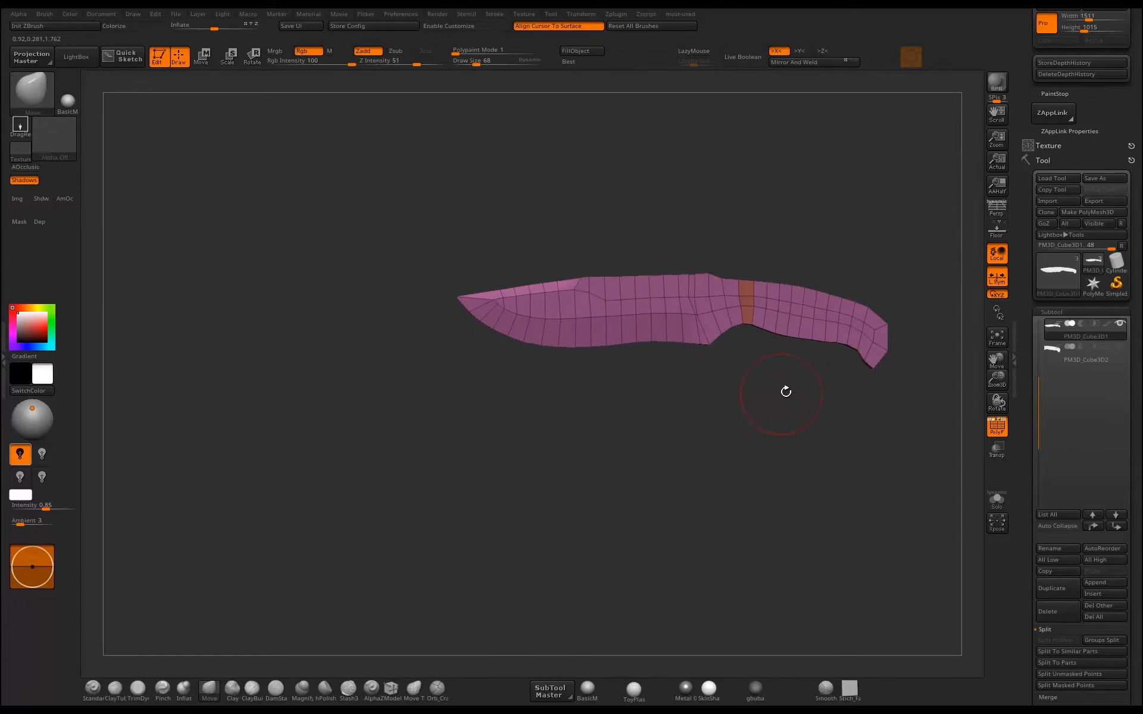
Turn on the dynamic subdivision preview and hide the polyframe to show the smoothed knife.
{"action": "left_click_drag", "start_coordinate": [880, 431], "coordinate": [732, 476]}
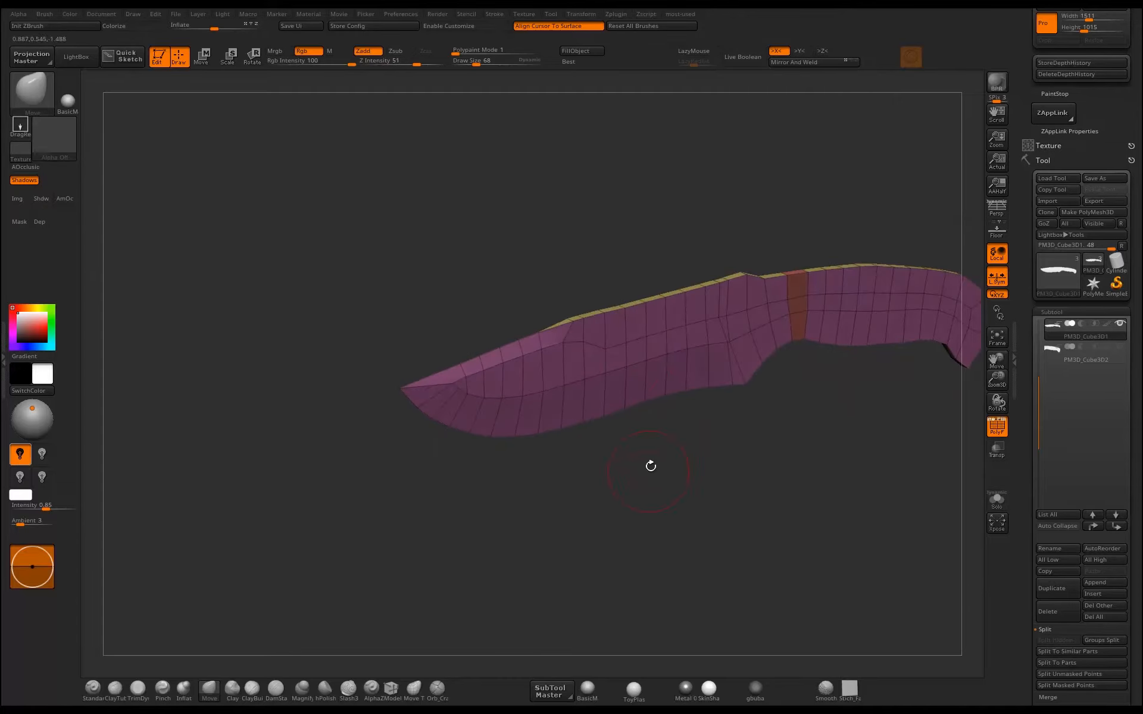
{"action": "key", "text": "d"}
{"action": "left_click", "coordinate": [524, 224]}
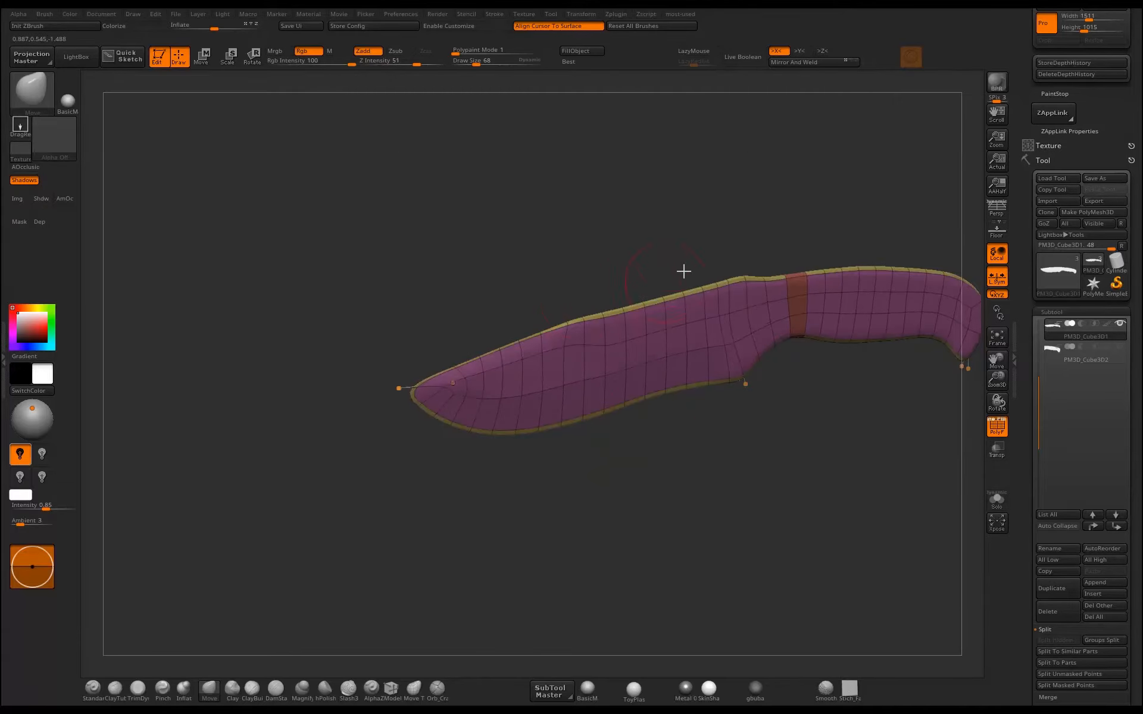
{"action": "left_click_drag", "start_coordinate": [663, 247], "coordinate": [630, 221]}
{"action": "left_click", "coordinate": [998, 427]}
{"action": "left_click_drag", "start_coordinate": [946, 428], "coordinate": [774, 456]}
Set the crease tolerance to 34 and the crease level to 2, and apply the crease to the knife.
{"action": "scroll", "coordinate": [1021, 454], "scroll_direction": "down", "scroll_amount": 5}
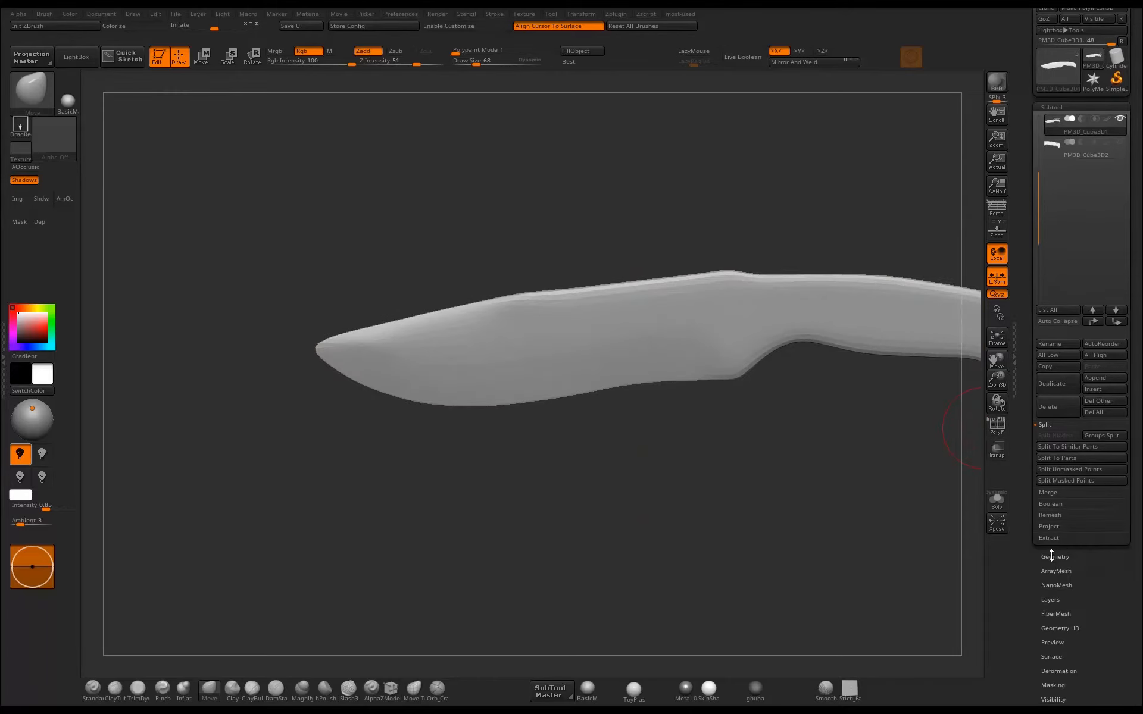
{"action": "left_click", "coordinate": [1056, 556]}
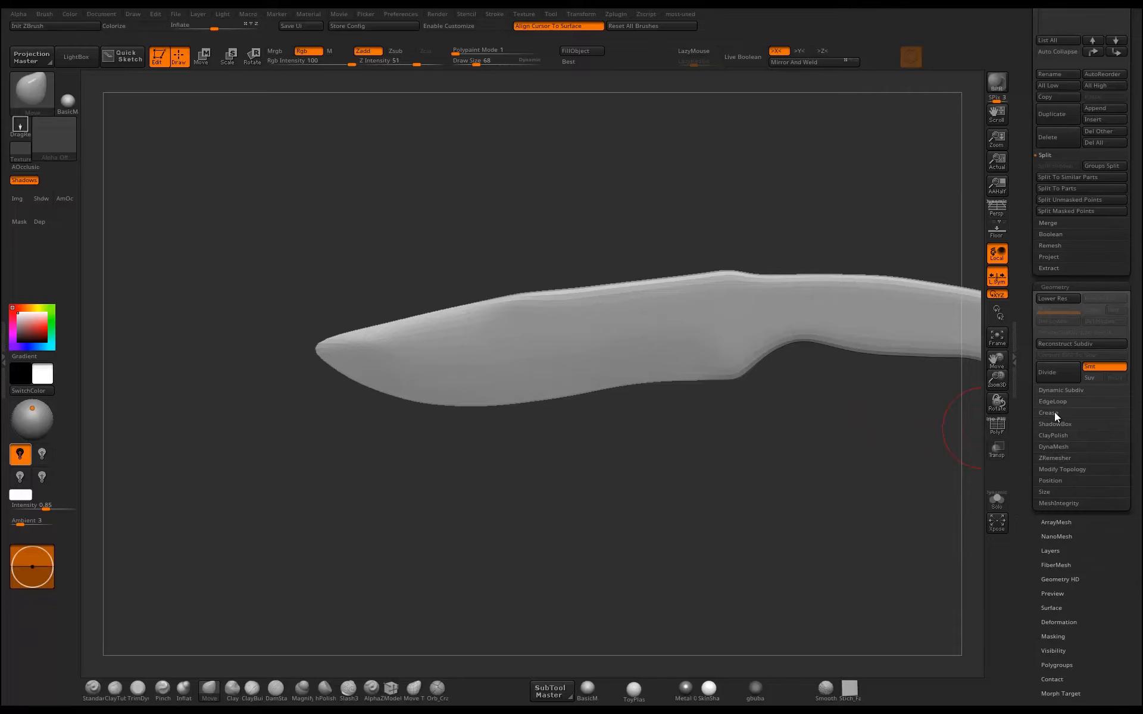
{"action": "left_click", "coordinate": [1049, 412]}
{"action": "mouse_move", "coordinate": [838, 484]}
{"action": "left_mouse_down", "text": "alt"}
{"action": "mouse_move", "coordinate": [737, 514]}
{"action": "mouse_move", "coordinate": [769, 502]}
{"action": "left_mouse_up", "text": "alt"}
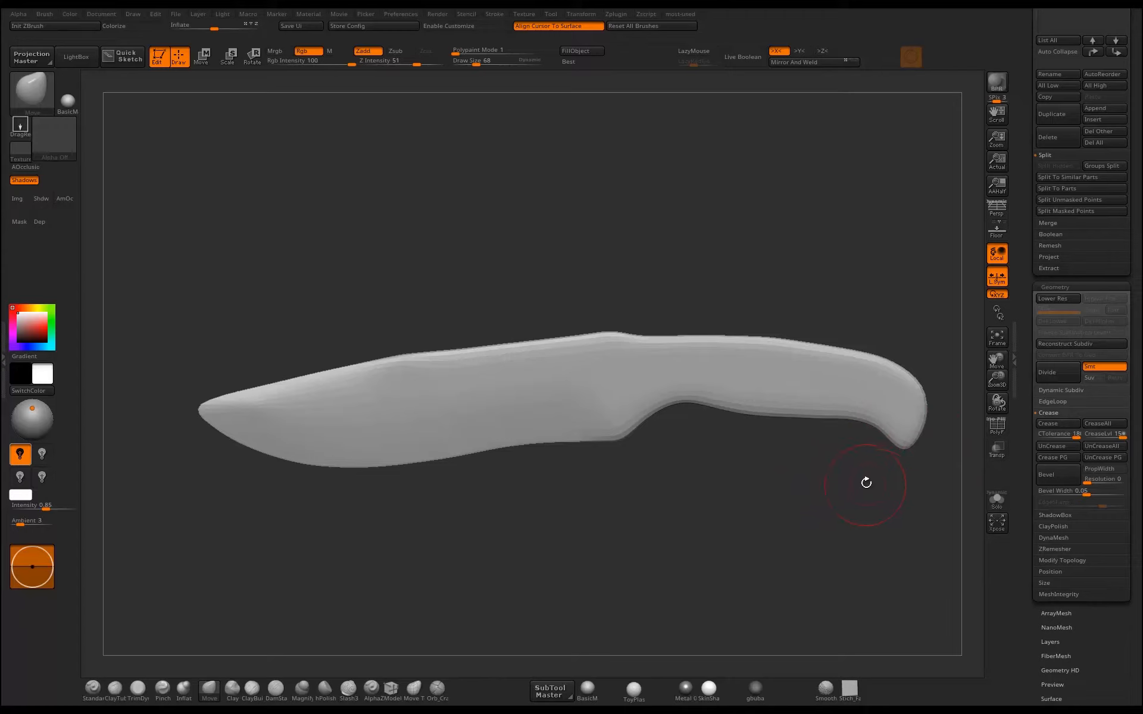
{"action": "left_click", "coordinate": [1060, 439]}
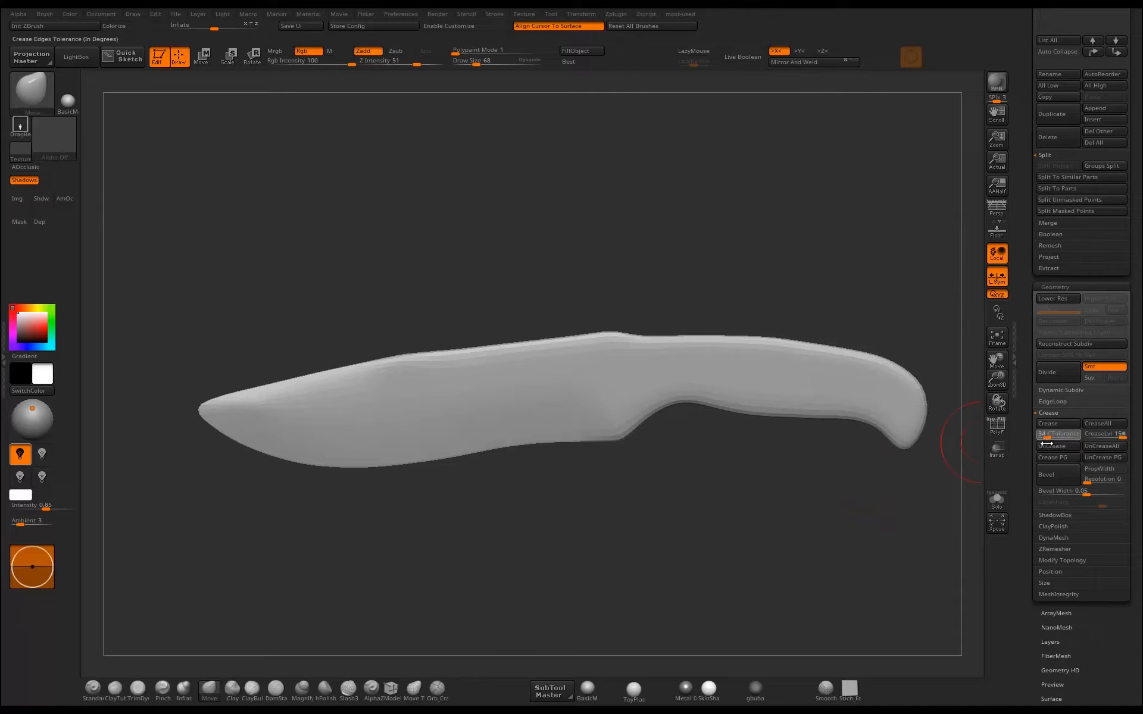
{"action": "left_click_drag", "start_coordinate": [1046, 444], "coordinate": [1041, 460]}
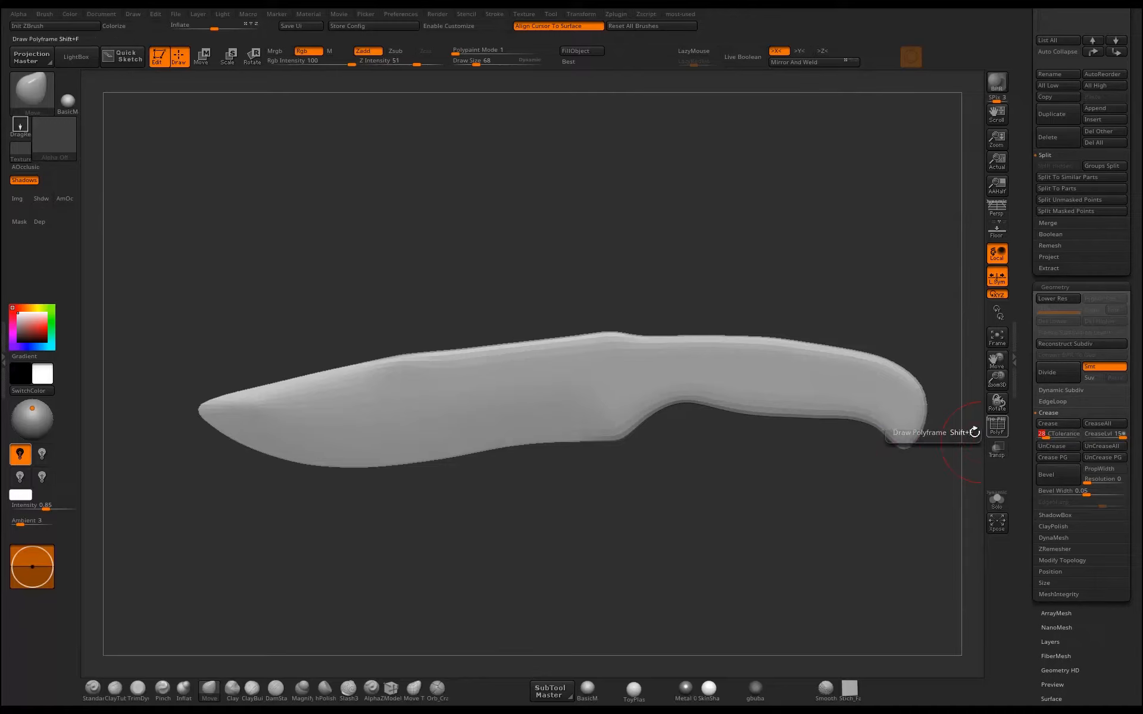
{"action": "left_click_drag", "start_coordinate": [1043, 435], "coordinate": [1095, 439]}
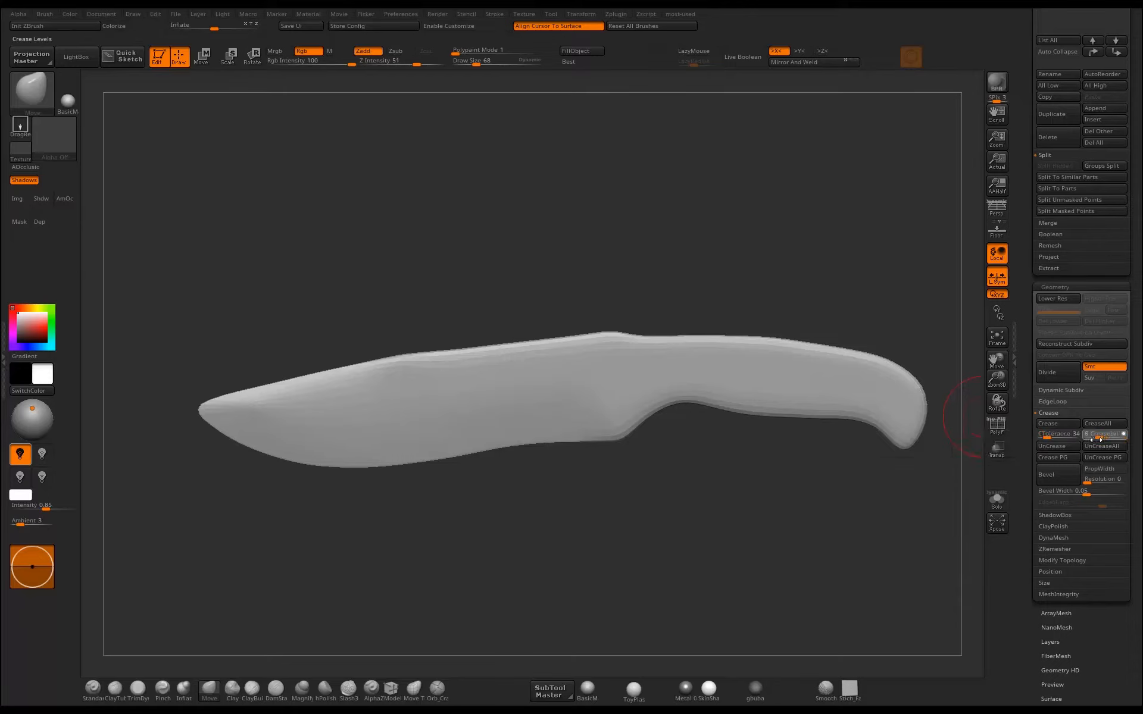
{"action": "left_click", "coordinate": [1051, 423]}
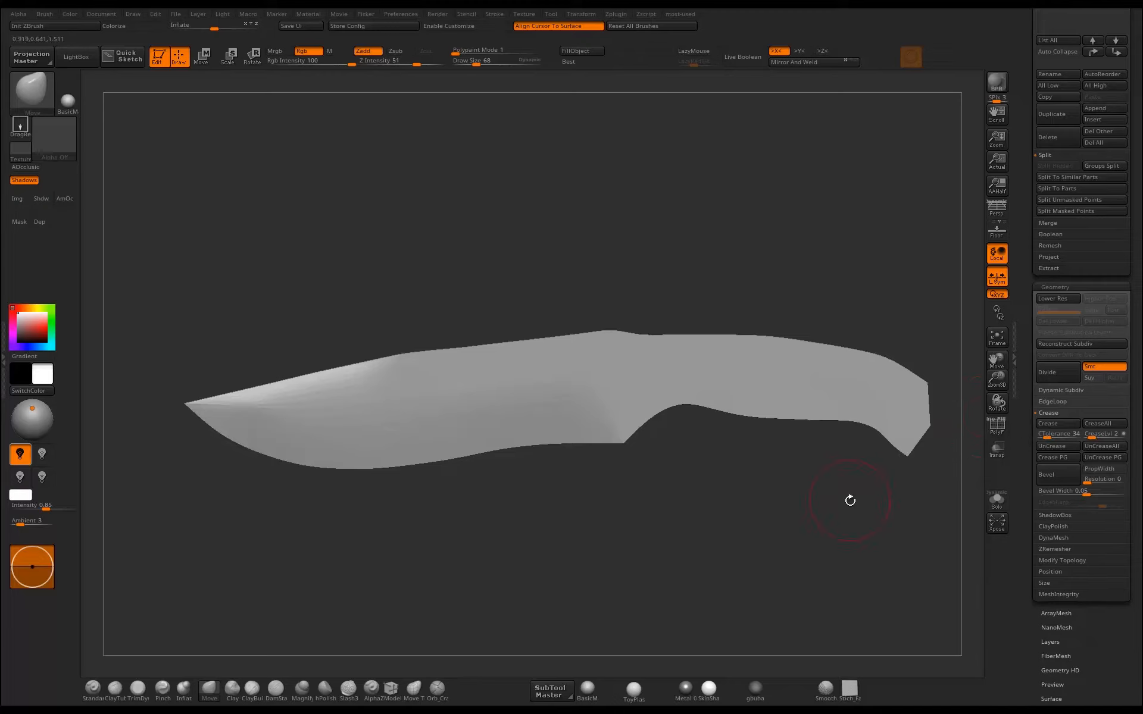
Raise the SmoothSubdiv level of the dynamic subdivision and inspect the softened edges of the creased blade.
{"action": "left_click", "coordinate": [1066, 390]}
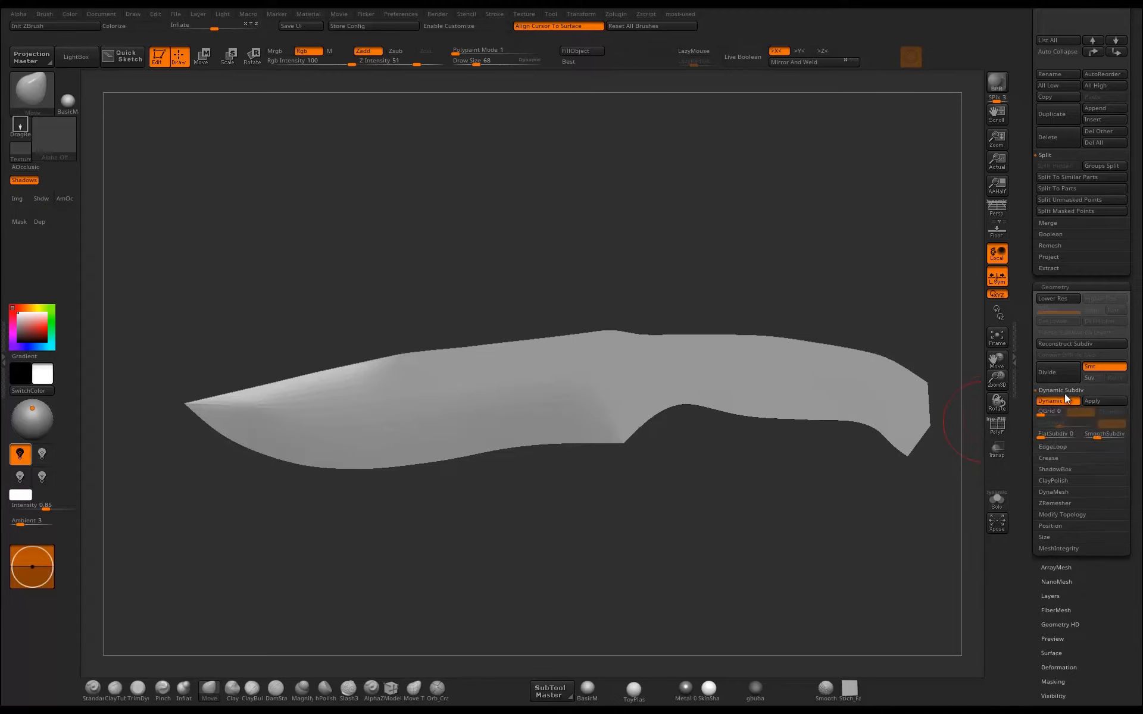
{"action": "left_click", "coordinate": [1090, 438]}
{"action": "mouse_move", "coordinate": [808, 512]}
{"action": "left_mouse_down"}
{"action": "mouse_move", "coordinate": [882, 516]}
{"action": "mouse_move", "coordinate": [774, 518]}
{"action": "mouse_move", "coordinate": [776, 528]}
{"action": "mouse_move", "coordinate": [976, 438]}
{"action": "left_mouse_up"}
{"action": "mouse_move", "coordinate": [737, 497]}
{"action": "left_mouse_down"}
{"action": "mouse_move", "coordinate": [661, 448]}
{"action": "mouse_move", "coordinate": [535, 491]}
{"action": "left_mouse_up"}
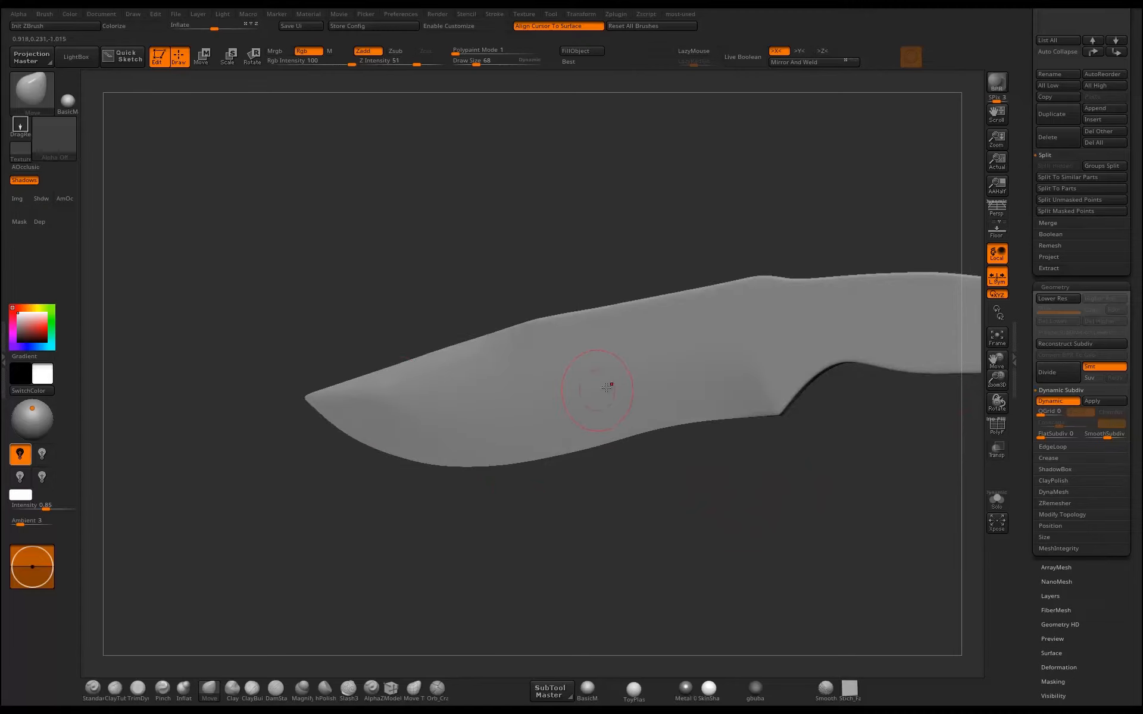
{"action": "left_click_drag", "start_coordinate": [470, 516], "coordinate": [451, 558]}
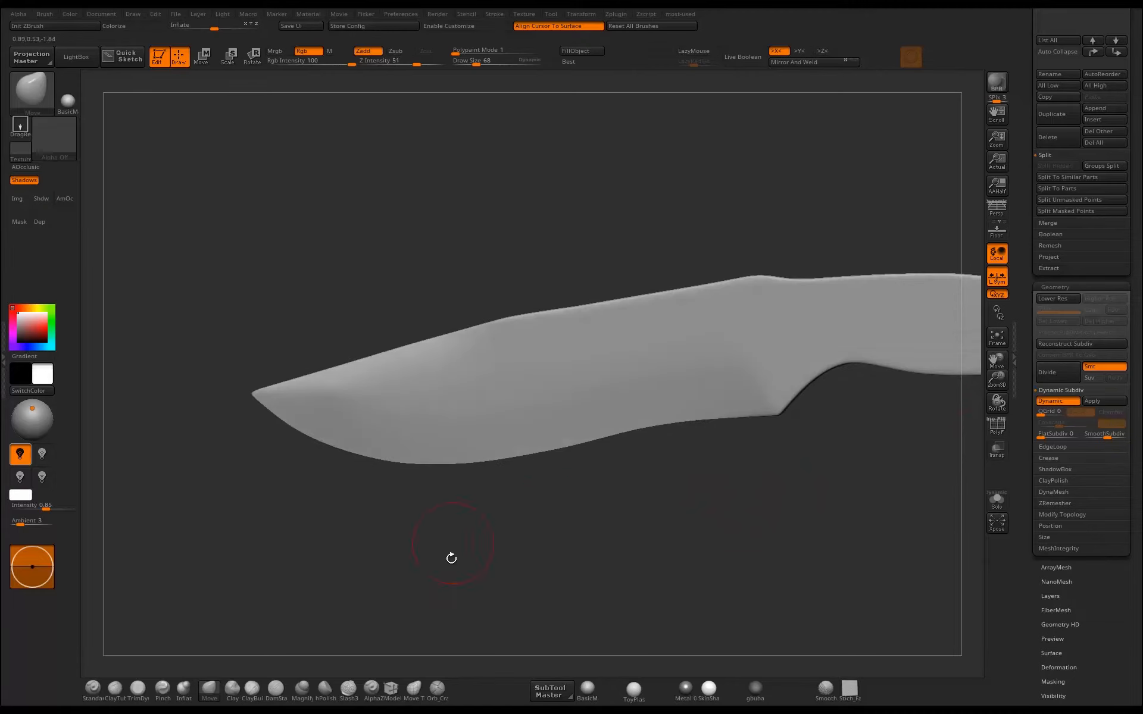
Switch to the ZModeler brush with the polyframe shown and set its edge action to Crease.
{"action": "left_click", "coordinate": [395, 686]}
{"action": "left_click", "coordinate": [1000, 430]}
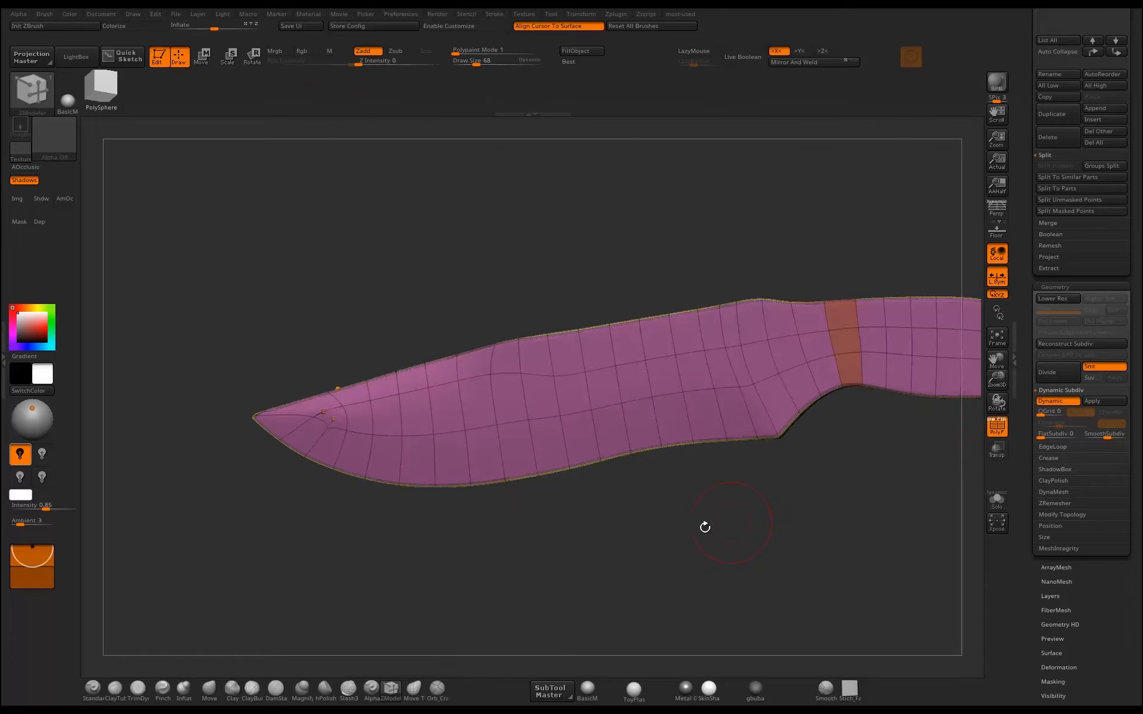
{"action": "left_click_drag", "start_coordinate": [704, 528], "coordinate": [723, 572], "text": "alt"}
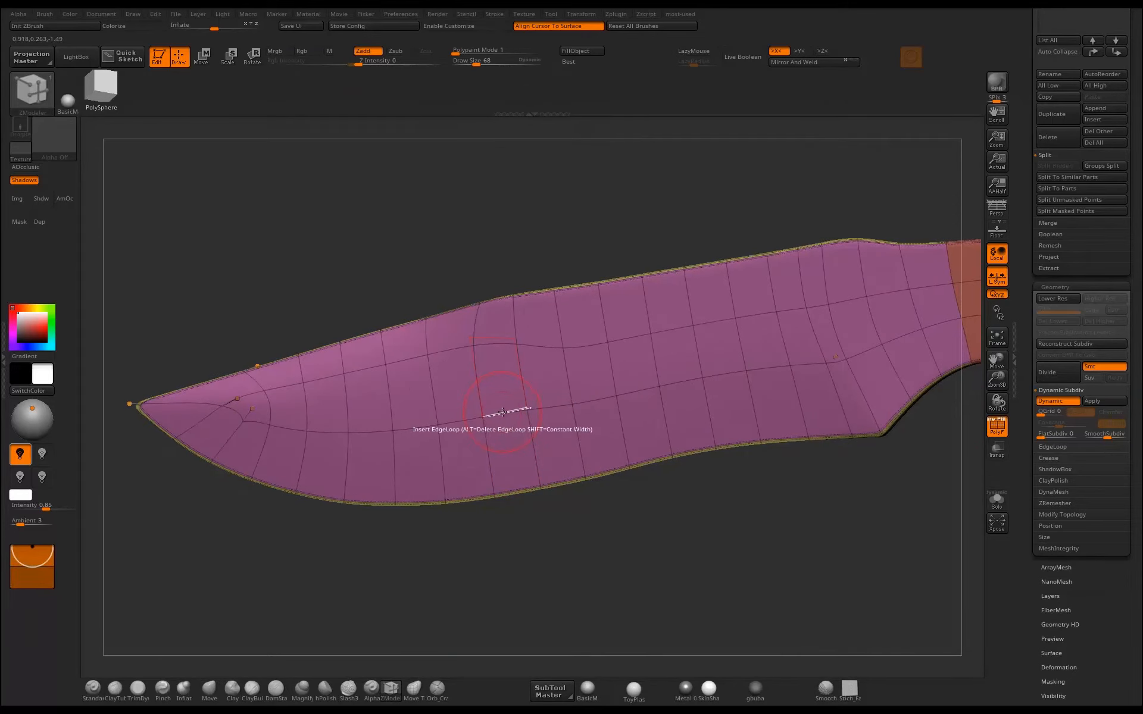
{"action": "key", "text": "space"}
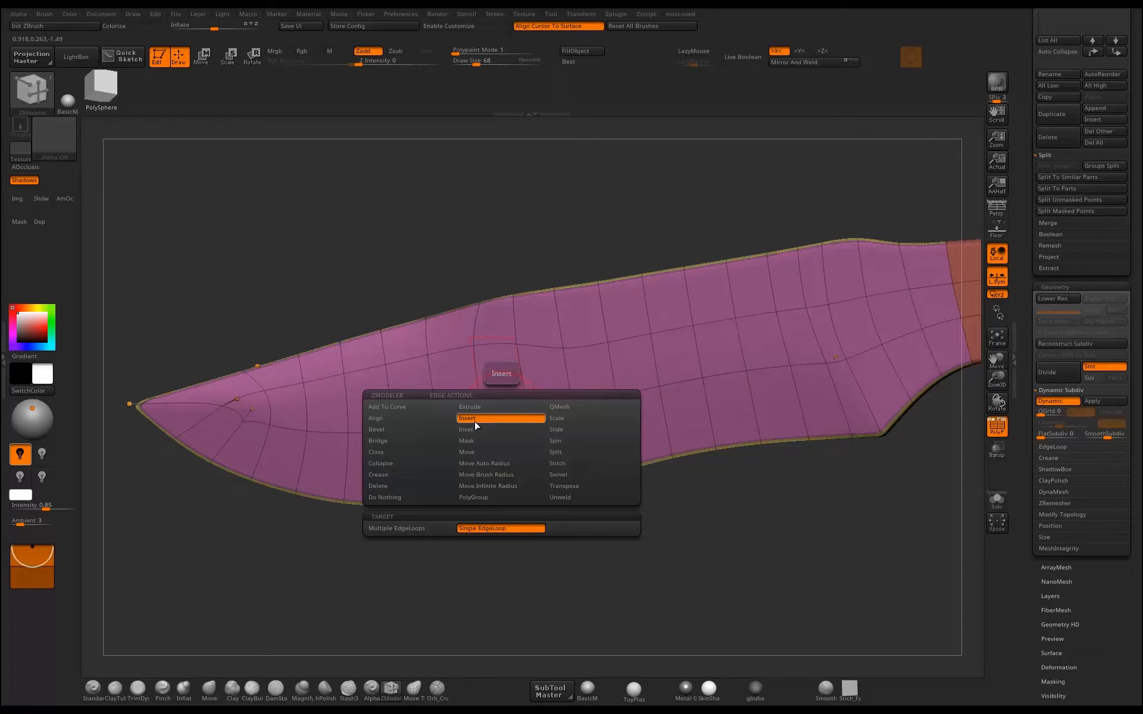
{"action": "left_click", "coordinate": [398, 475]}
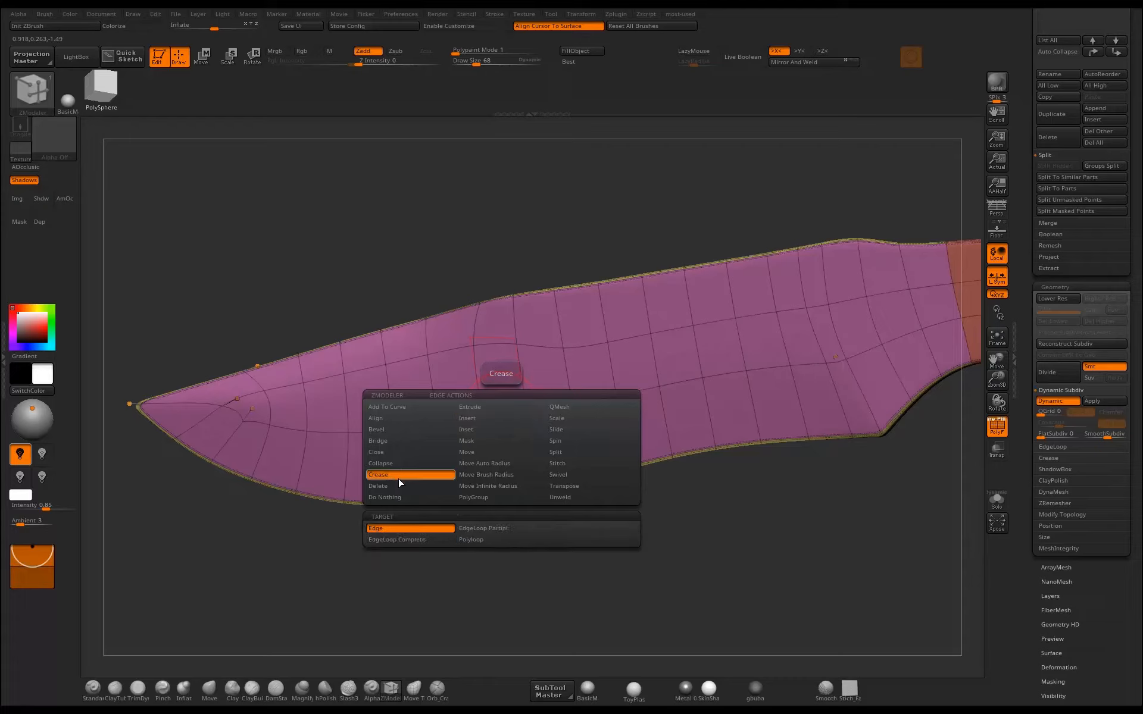
Try creasing the lengthwise blade line with the EdgeLoop Complete target and undo it.
{"action": "left_click", "coordinate": [417, 543]}
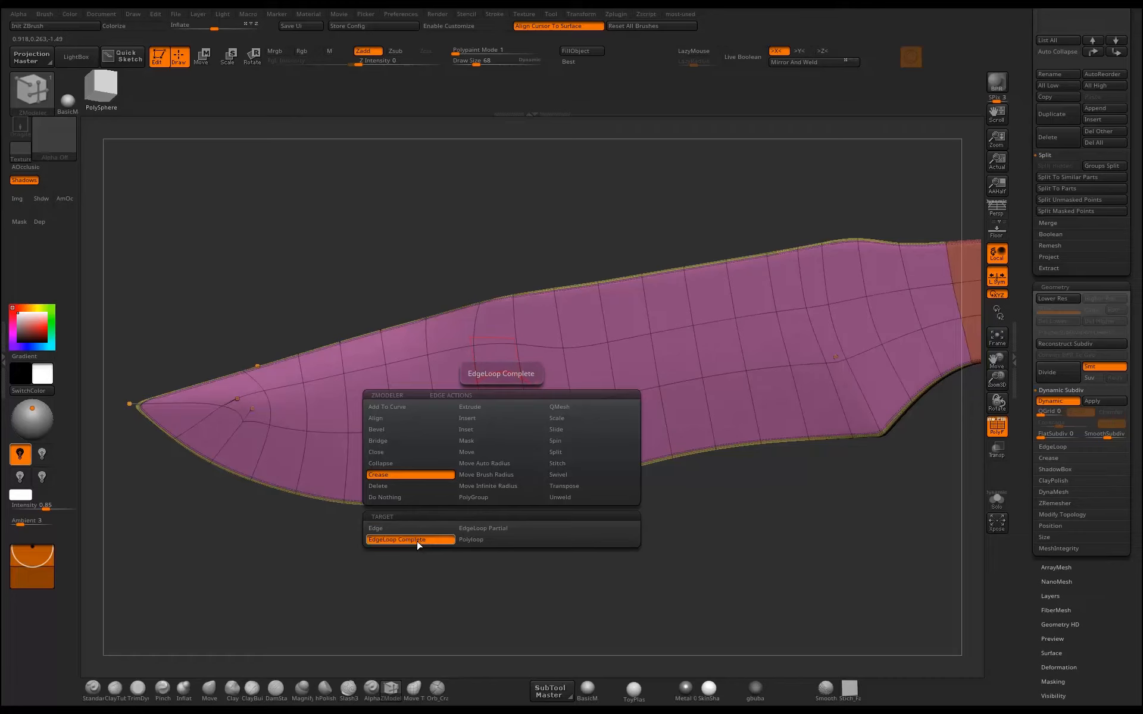
{"action": "left_click", "coordinate": [505, 411]}
{"action": "left_click_drag", "start_coordinate": [598, 521], "coordinate": [603, 473], "text": "alt"}
{"action": "key", "text": "ctrl+z"}
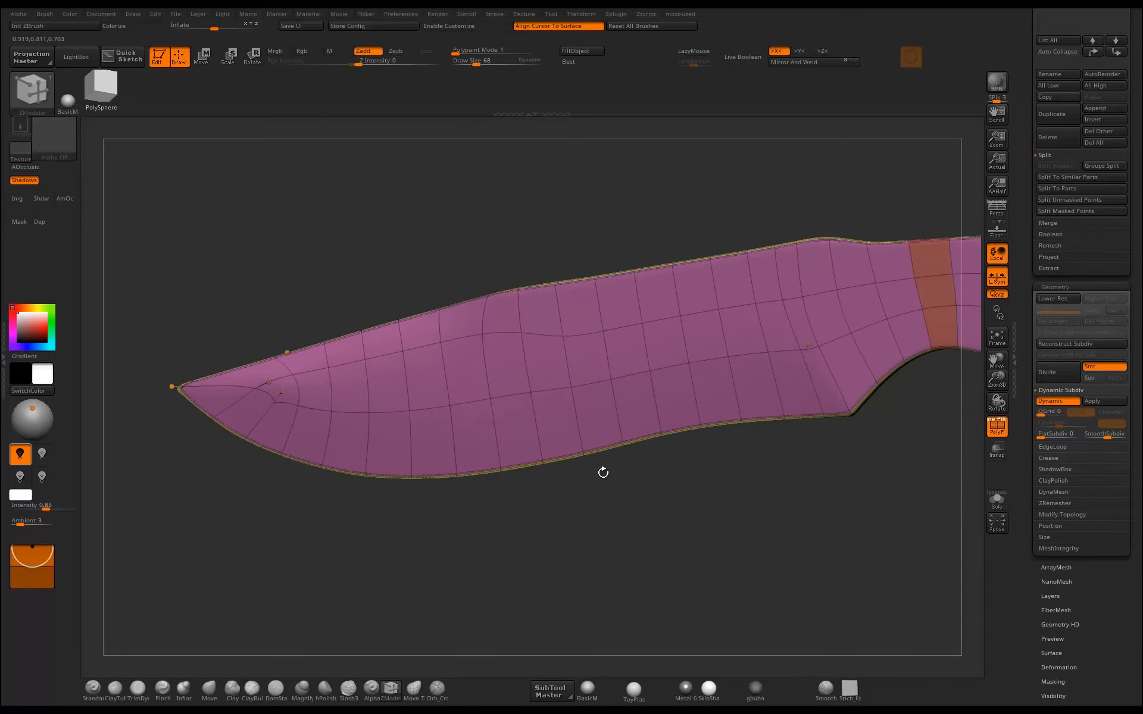
Set the ZModeler crease target to Edge and crease the lower bevel line edge by edge from mid-blade to near the tip.
{"action": "key", "text": "space"}
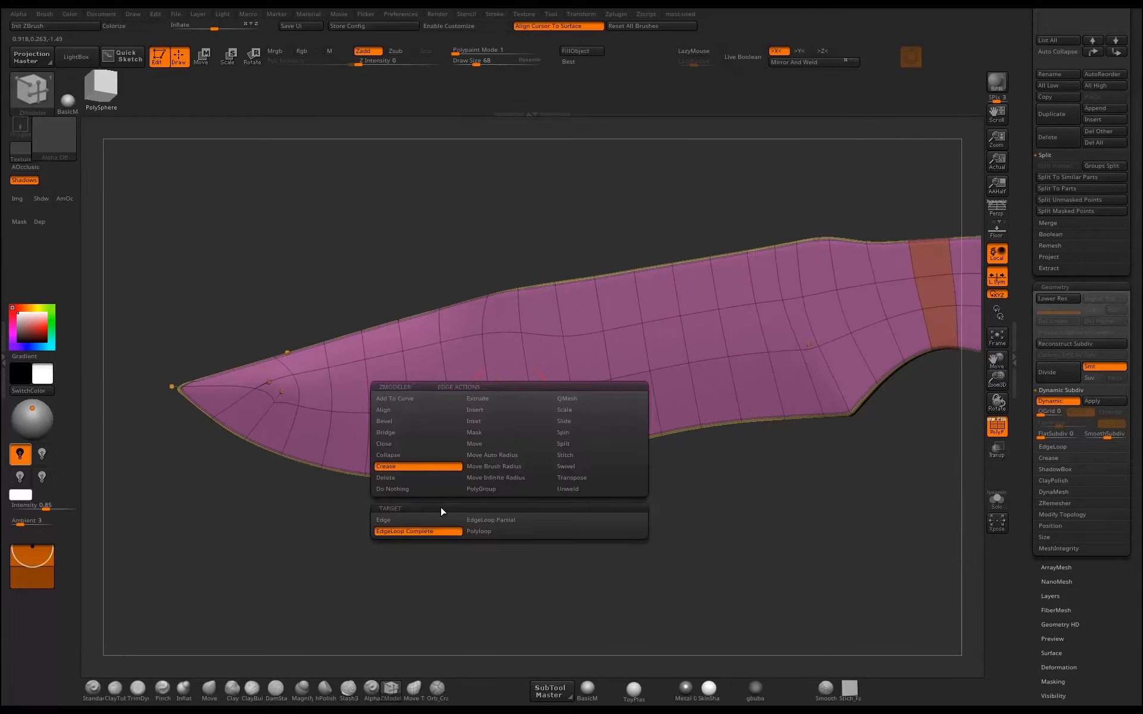
{"action": "left_click", "coordinate": [390, 520]}
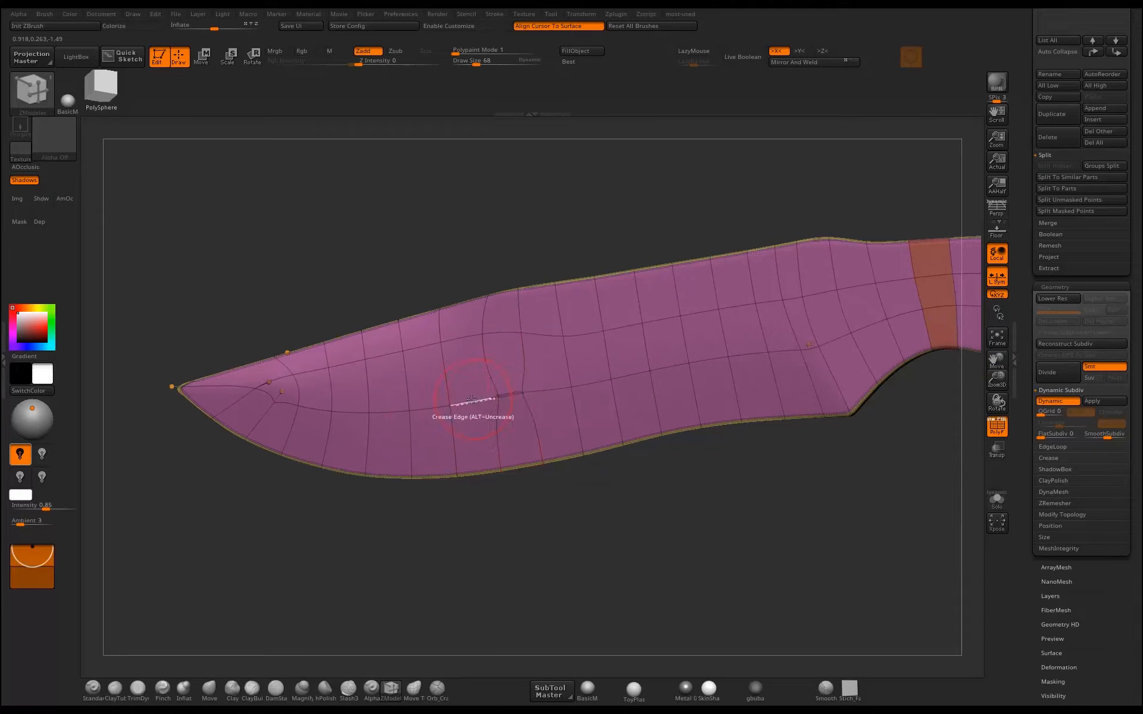
{"action": "left_click", "coordinate": [471, 401]}
{"action": "left_click", "coordinate": [436, 407]}
{"action": "left_click", "coordinate": [394, 411]}
{"action": "left_click", "coordinate": [358, 412]}
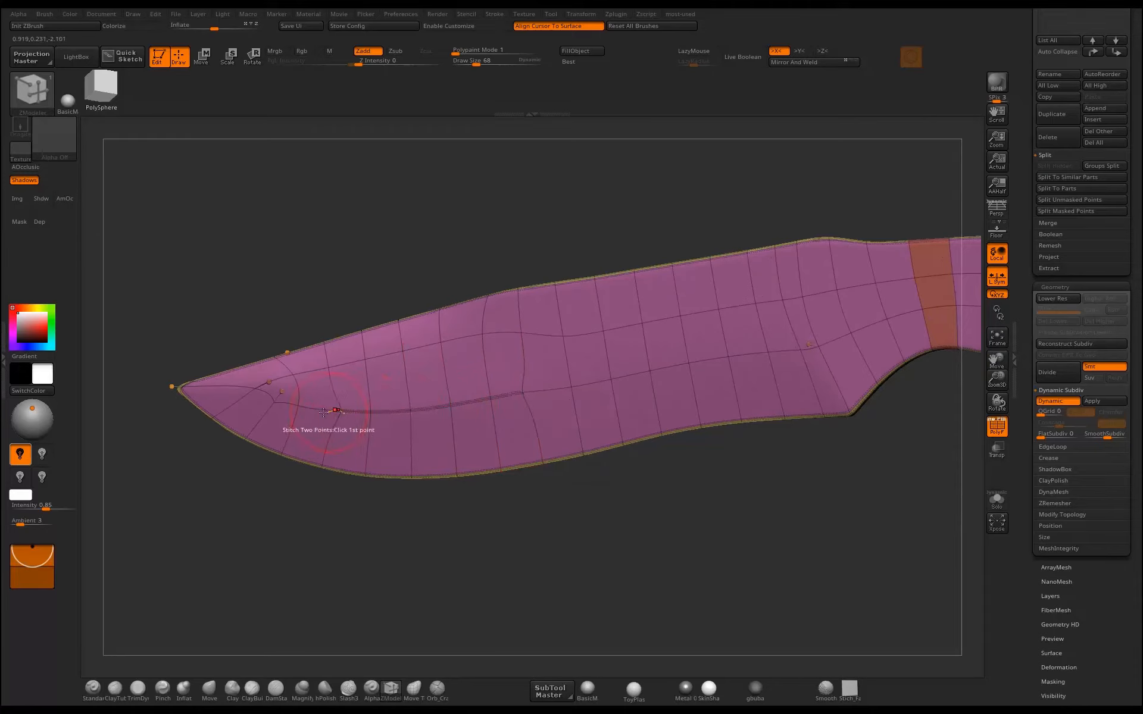
{"action": "left_click", "coordinate": [322, 411]}
{"action": "left_click", "coordinate": [288, 400]}
Crease the edges of the upper bevel line, from the lower bevel line near the tip back to the spine.
{"action": "left_click_drag", "start_coordinate": [300, 521], "coordinate": [397, 587], "text": "alt"}
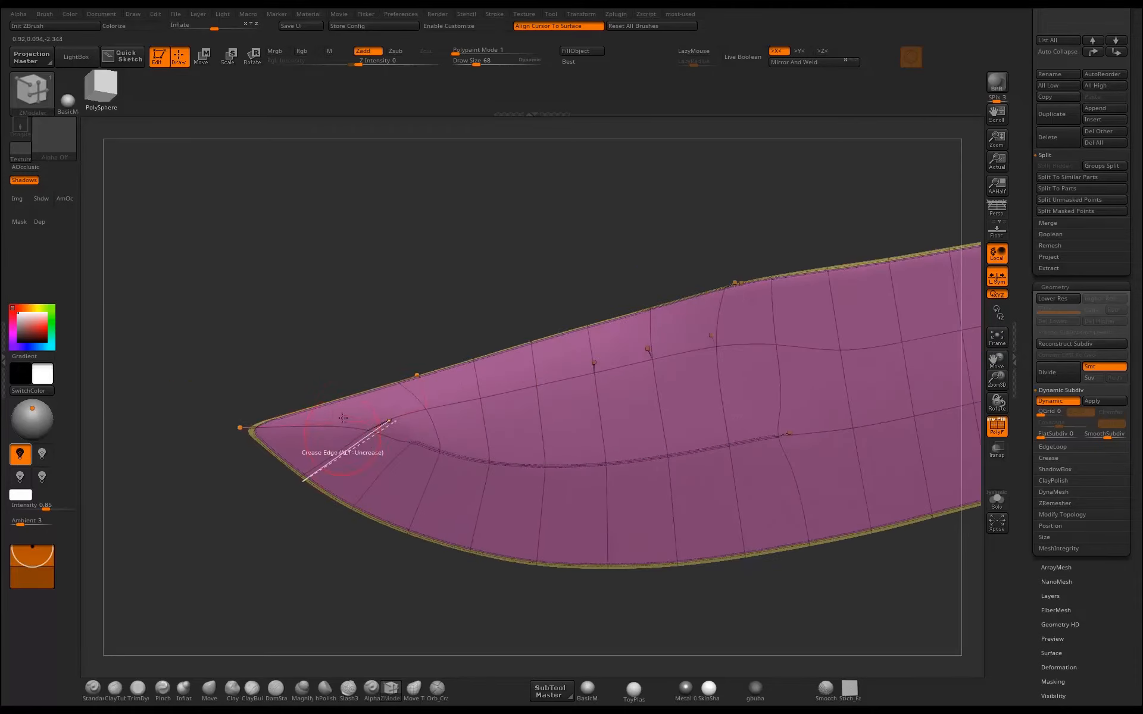
{"action": "left_click", "coordinate": [396, 429]}
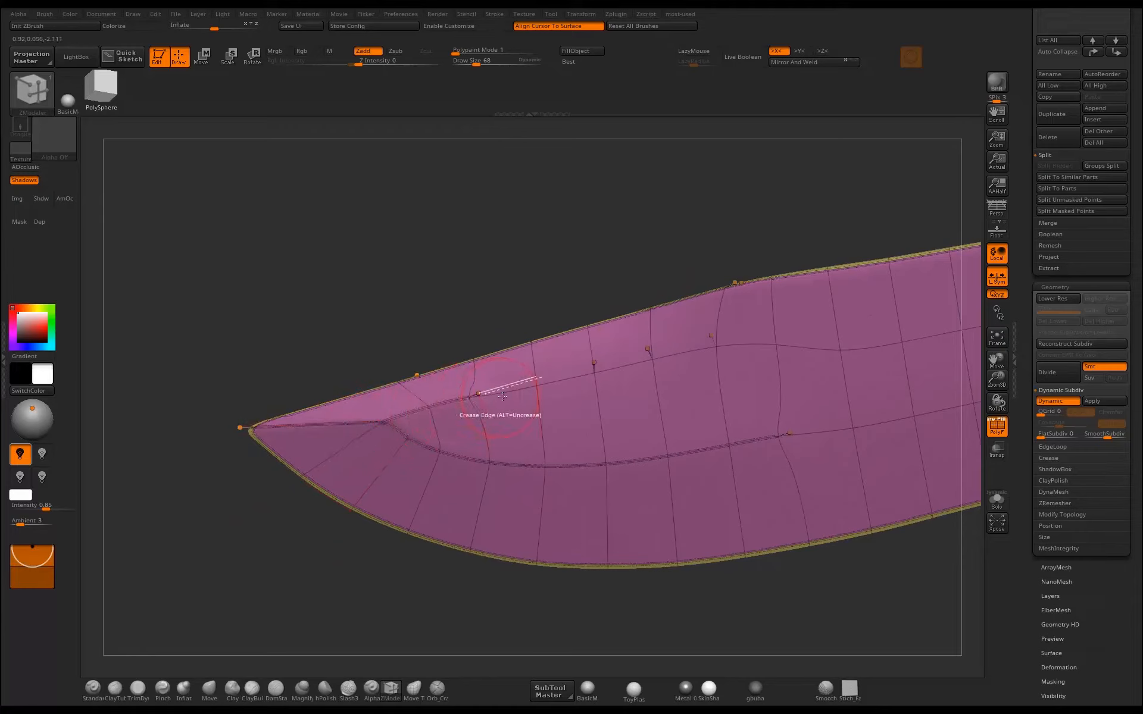
{"action": "left_click", "coordinate": [570, 378]}
{"action": "left_click", "coordinate": [627, 363]}
{"action": "left_click", "coordinate": [685, 342]}
{"action": "left_click", "coordinate": [719, 311]}
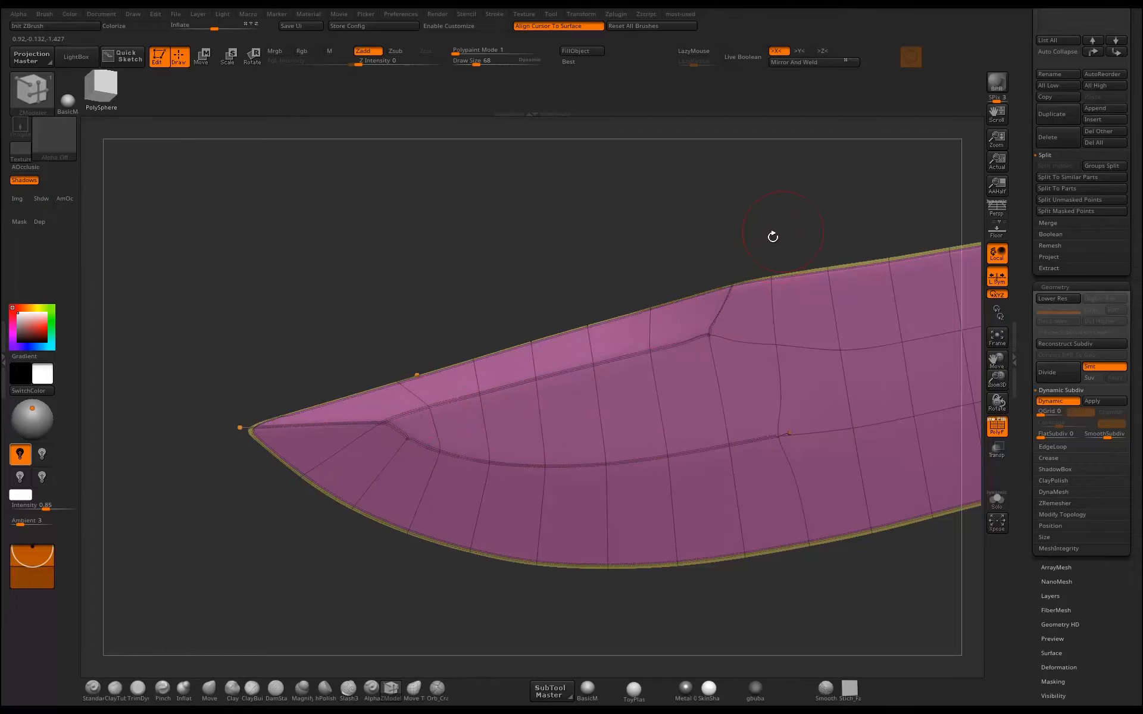
Crease the remaining edges of the lower bevel line from mid-blade back to the bevel's rear corner near the handle.
{"action": "left_click_drag", "start_coordinate": [772, 237], "coordinate": [652, 233], "text": "alt"}
{"action": "left_click_drag", "start_coordinate": [652, 232], "coordinate": [424, 208]}
{"action": "left_click", "coordinate": [676, 288]}
{"action": "left_click", "coordinate": [460, 384]}
{"action": "left_click", "coordinate": [493, 382]}
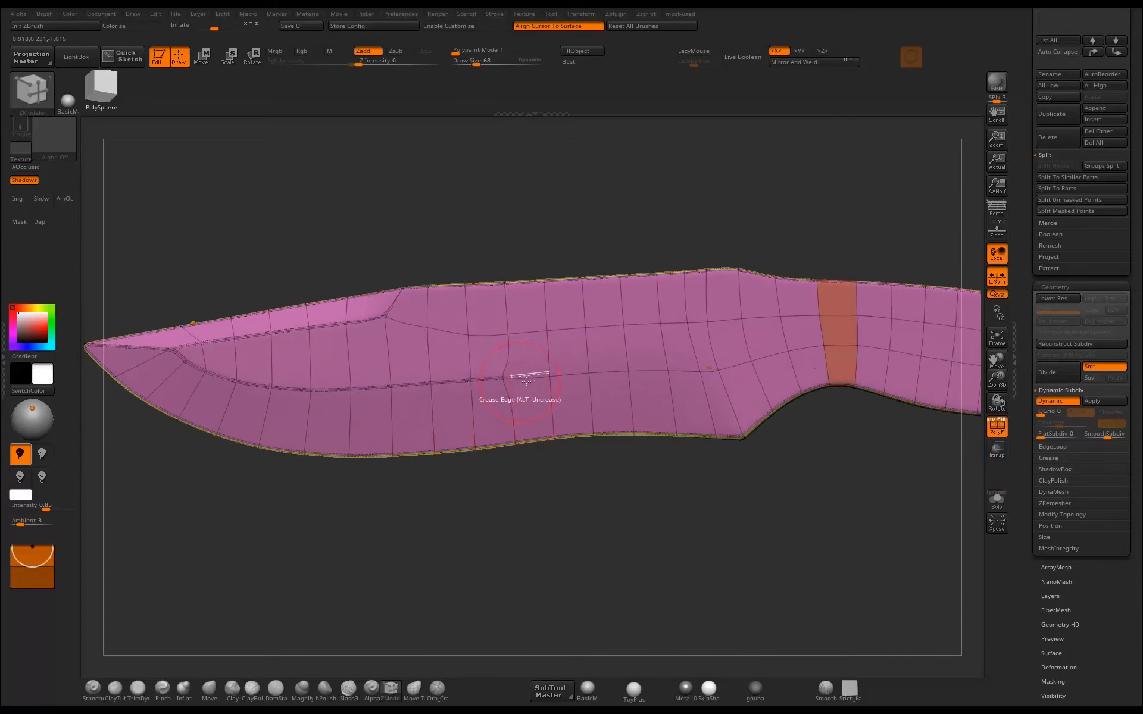
{"action": "left_click", "coordinate": [532, 379]}
{"action": "left_click", "coordinate": [565, 374]}
{"action": "left_click", "coordinate": [607, 372]}
{"action": "left_click", "coordinate": [646, 371]}
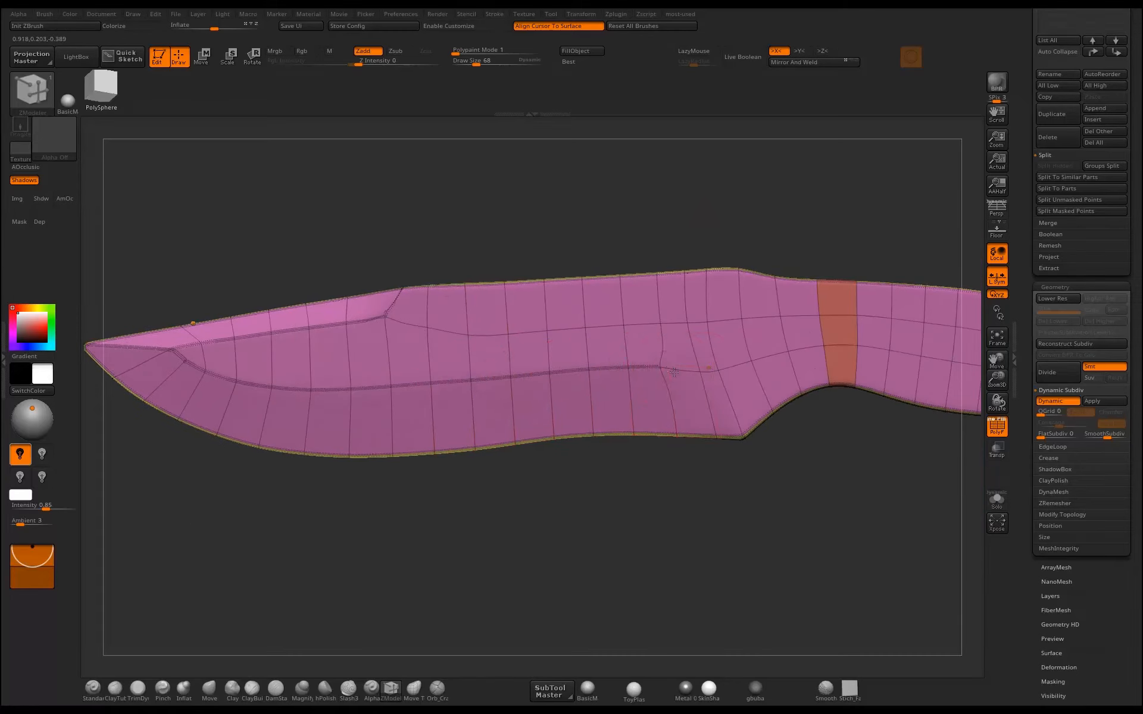
{"action": "left_click", "coordinate": [682, 370]}
Crease the edges closing the lower bevel at its rear corner, including the short edge on the blade's underside.
{"action": "left_click", "coordinate": [718, 390]}
{"action": "scroll", "coordinate": [718, 391], "scroll_direction": "up", "scroll_amount": 5}
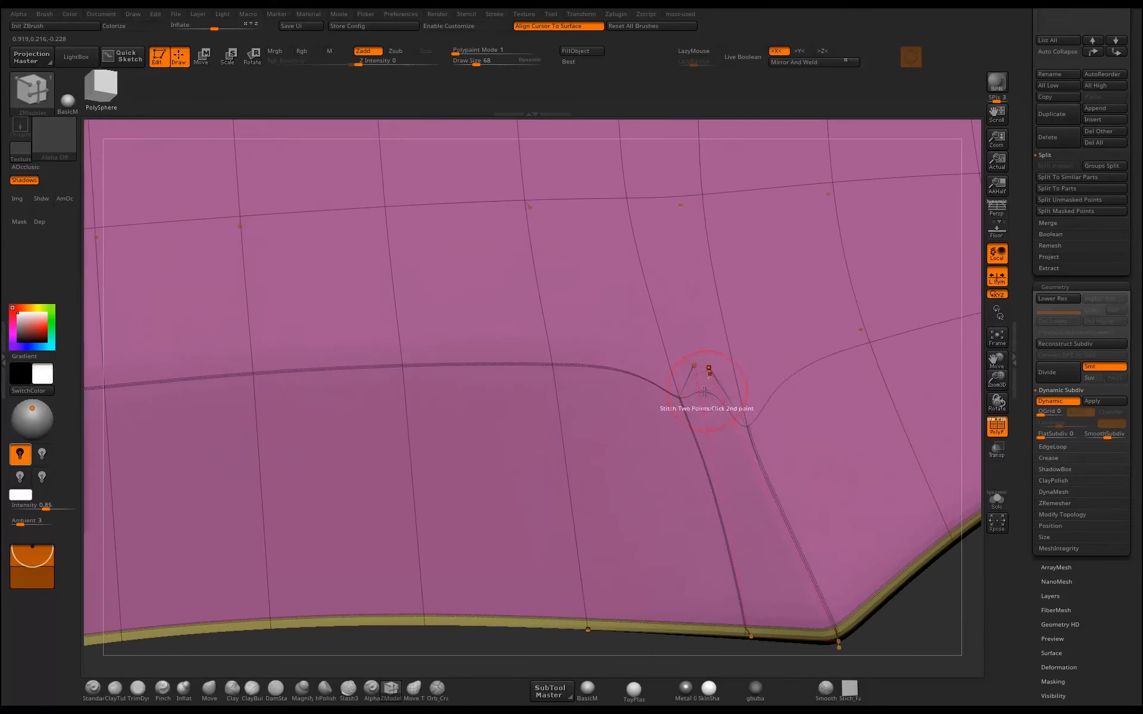
{"action": "left_click", "coordinate": [699, 369]}
{"action": "left_click_drag", "start_coordinate": [875, 622], "coordinate": [769, 427]}
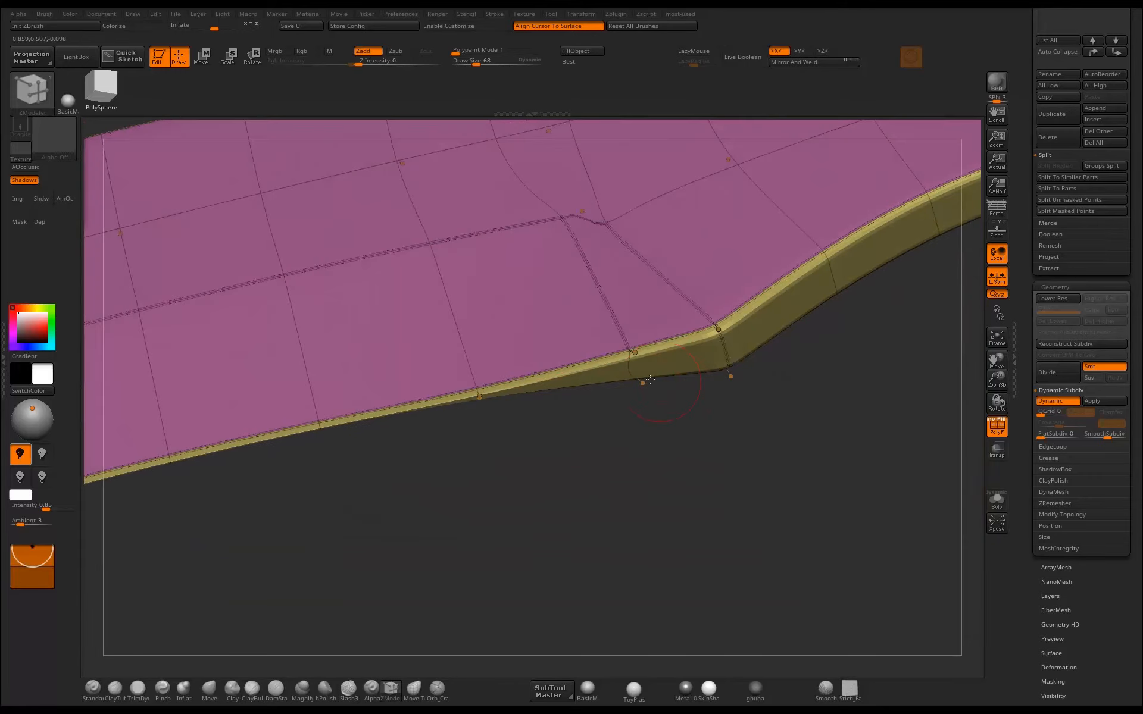
{"action": "left_click", "coordinate": [641, 377]}
{"action": "left_click_drag", "start_coordinate": [662, 424], "coordinate": [829, 453]}
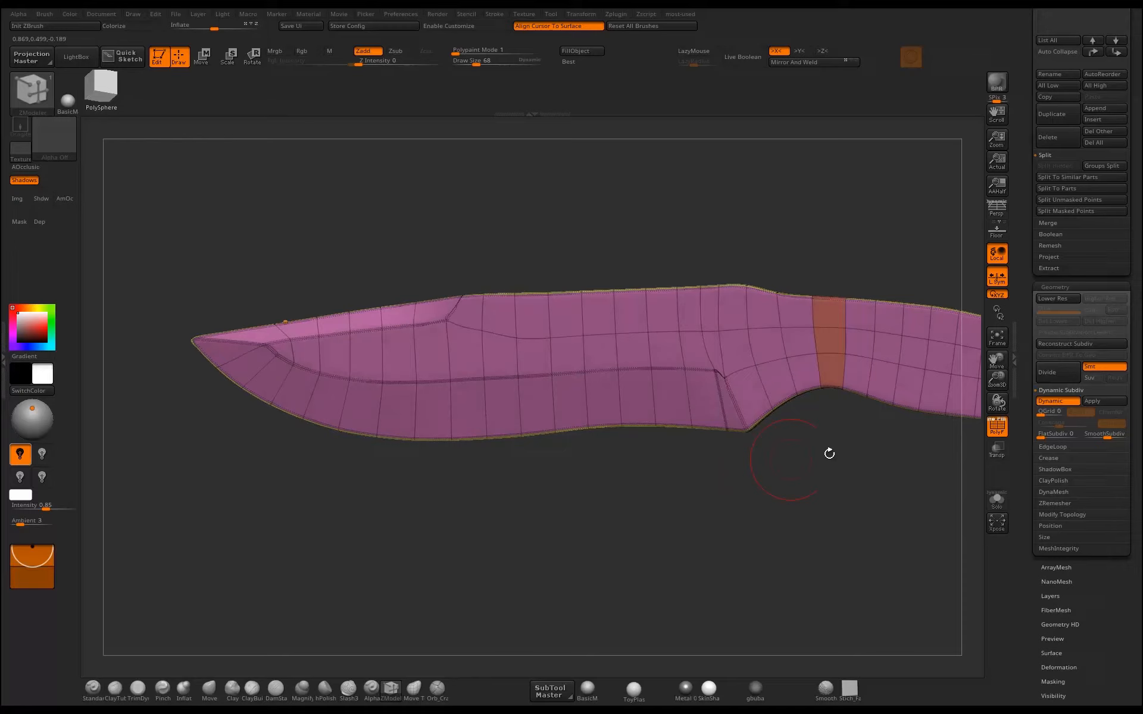
Hide the polyframe to check the creased bevels on the smoothed blade, and show it again.
{"action": "left_click", "coordinate": [997, 427]}
{"action": "left_click_drag", "start_coordinate": [920, 448], "coordinate": [665, 557]}
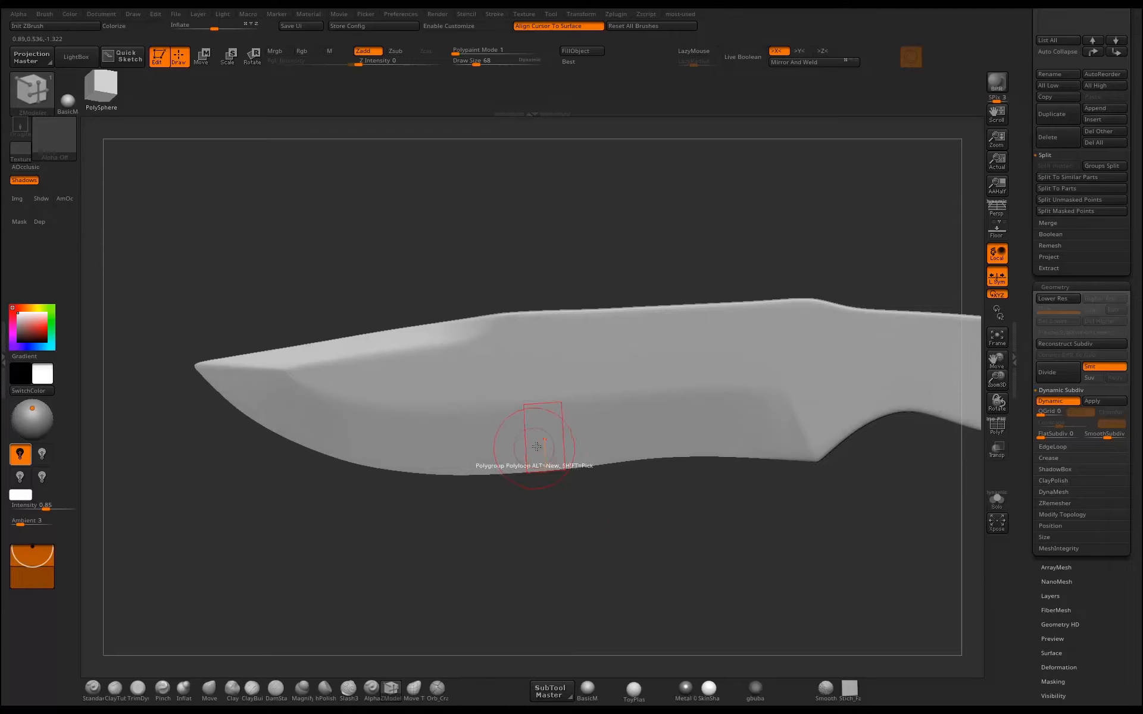
{"action": "left_click", "coordinate": [998, 431]}
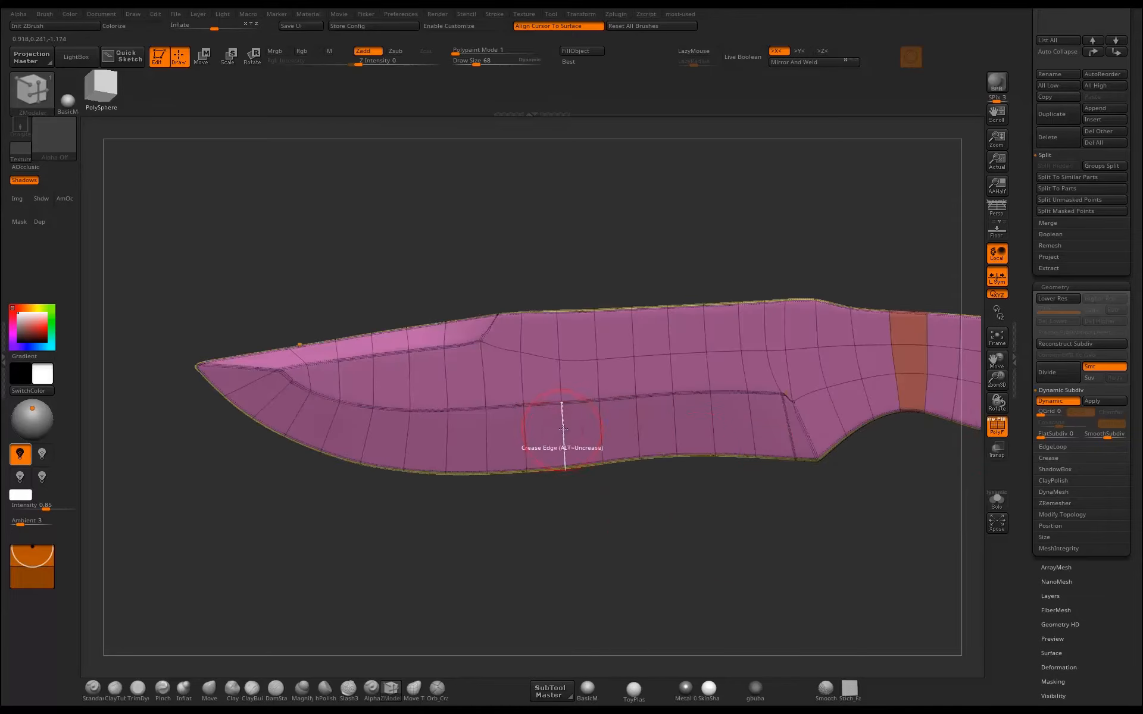
Change the edge action to Insert and add two lengthwise edge loops, one through the lower bevel and one through the upper bevel.
{"action": "key", "text": "space"}
{"action": "left_click", "coordinate": [554, 419]}
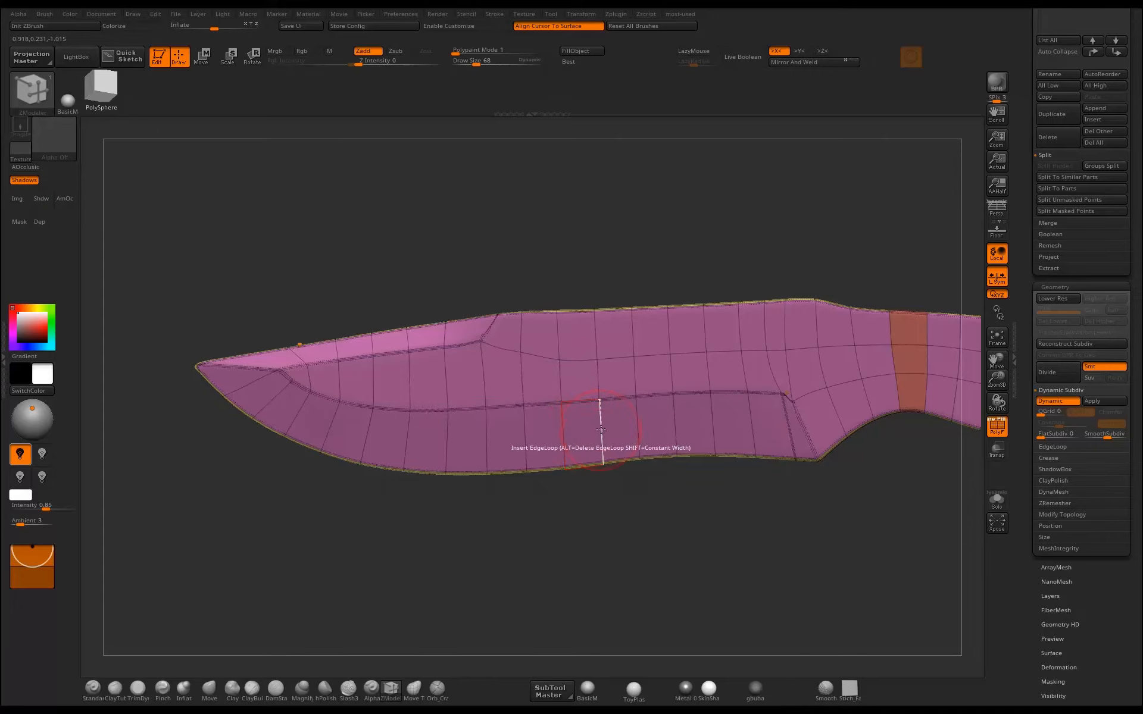
{"action": "left_click", "coordinate": [599, 412]}
{"action": "left_click_drag", "start_coordinate": [600, 412], "coordinate": [600, 408]}
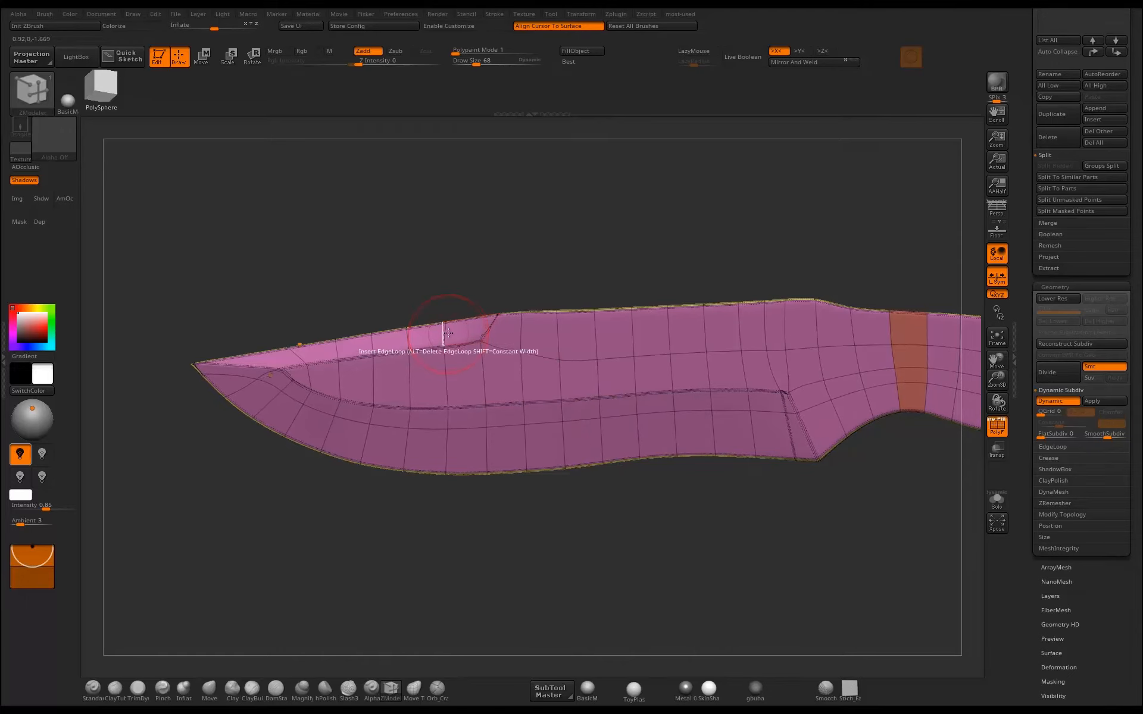
{"action": "left_click_drag", "start_coordinate": [444, 334], "coordinate": [445, 335]}
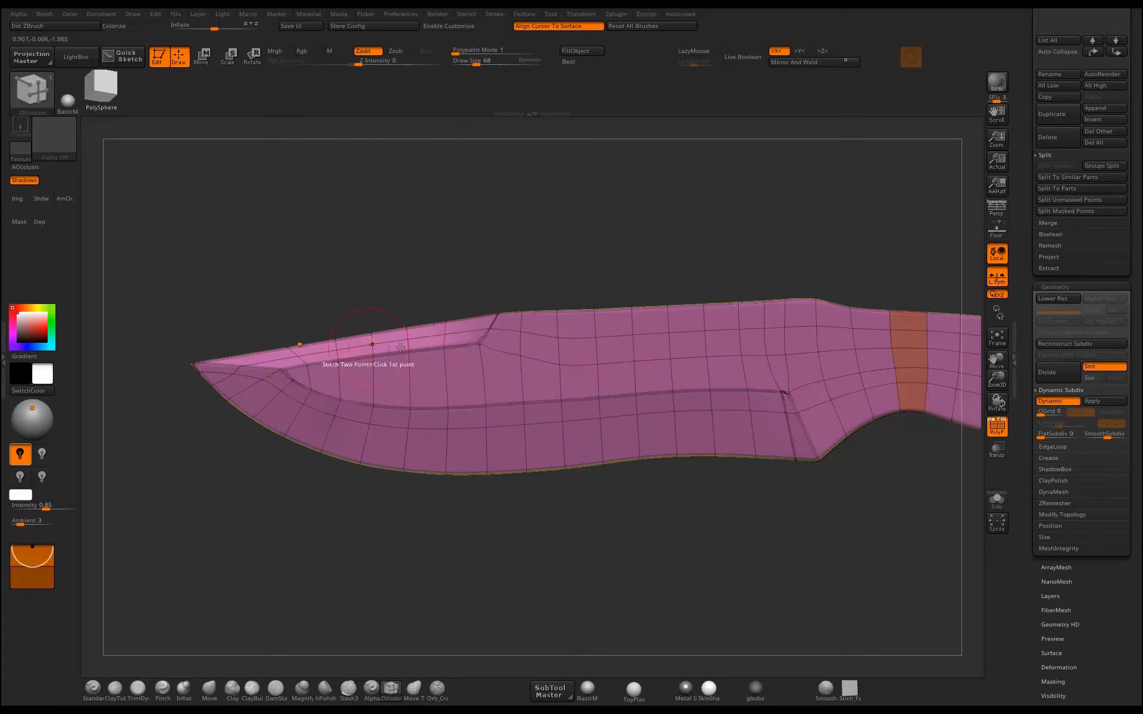
Inspect the smoothed knife without the polyframe and compare the handle with and without its wireframe.
{"action": "left_click", "coordinate": [998, 428]}
{"action": "mouse_move", "coordinate": [795, 510]}
{"action": "left_mouse_down"}
{"action": "mouse_move", "coordinate": [771, 557]}
{"action": "mouse_move", "coordinate": [727, 548]}
{"action": "mouse_move", "coordinate": [713, 557]}
{"action": "mouse_move", "coordinate": [732, 595]}
{"action": "mouse_move", "coordinate": [715, 684]}
{"action": "mouse_move", "coordinate": [714, 532]}
{"action": "mouse_move", "coordinate": [703, 542]}
{"action": "mouse_move", "coordinate": [720, 527]}
{"action": "mouse_move", "coordinate": [693, 541]}
{"action": "mouse_move", "coordinate": [684, 533]}
{"action": "mouse_move", "coordinate": [710, 524]}
{"action": "mouse_move", "coordinate": [671, 502]}
{"action": "mouse_move", "coordinate": [679, 625]}
{"action": "mouse_move", "coordinate": [695, 507]}
{"action": "mouse_move", "coordinate": [665, 505]}
{"action": "mouse_move", "coordinate": [729, 502]}
{"action": "mouse_move", "coordinate": [662, 494]}
{"action": "mouse_move", "coordinate": [683, 434]}
{"action": "left_mouse_up"}
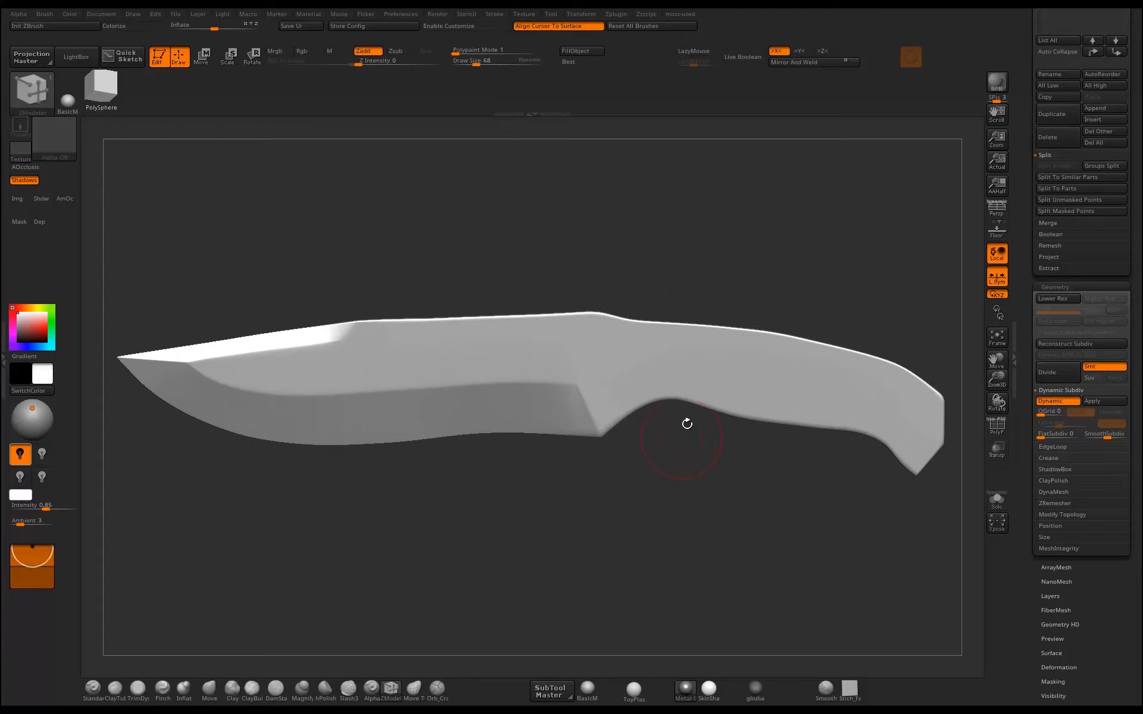
{"action": "left_click_drag", "start_coordinate": [655, 499], "coordinate": [564, 509], "text": "alt"}
{"action": "left_click_drag", "start_coordinate": [705, 557], "coordinate": [554, 543], "text": "alt"}
{"action": "left_click", "coordinate": [996, 426]}
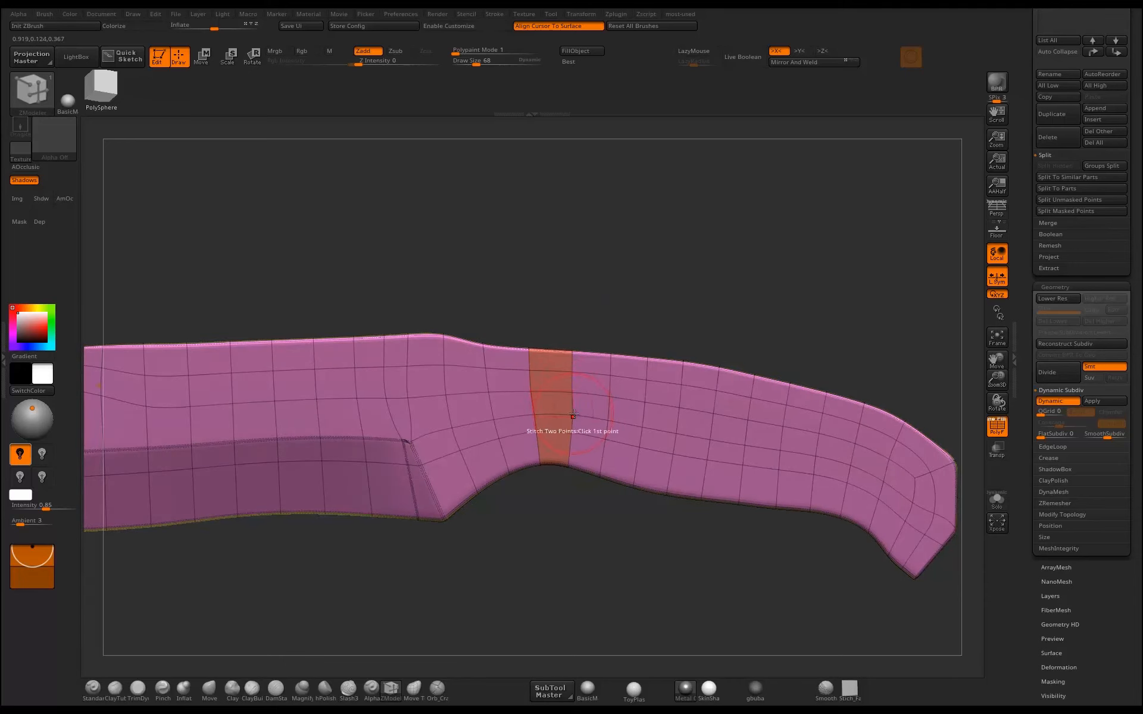
{"action": "left_click", "coordinate": [997, 426]}
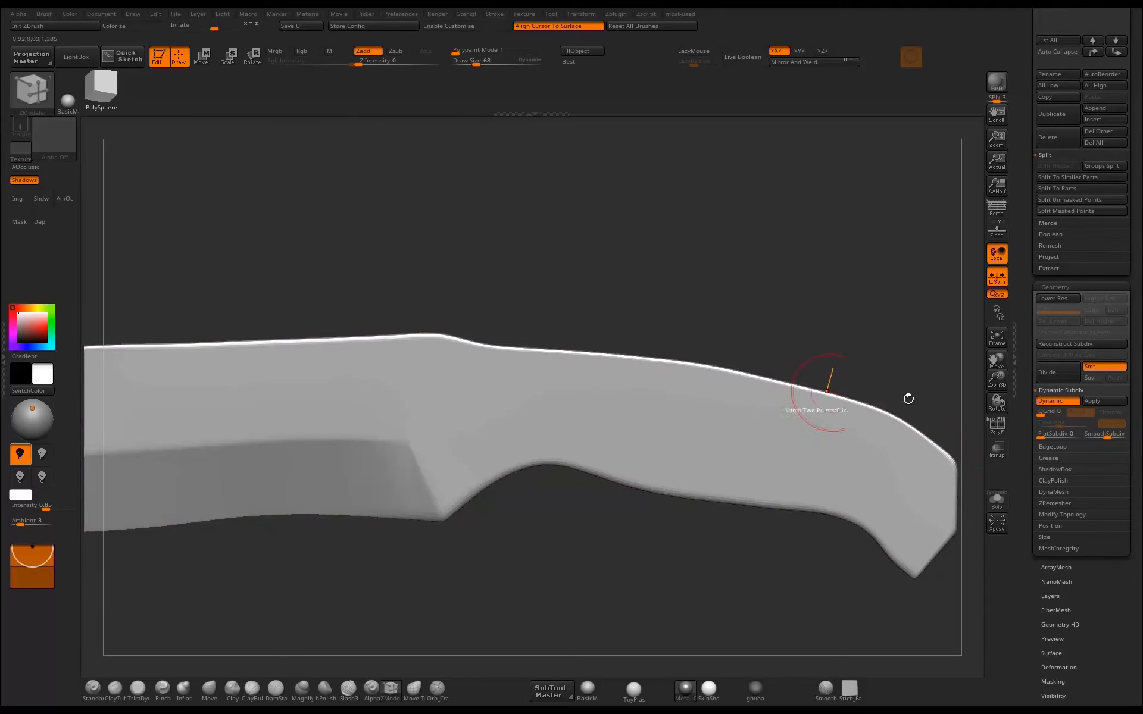
Turn off dynamic subdivision, show the polyframe and space the handle's lengthwise edge loops more evenly with the Move brush.
{"action": "key", "text": "shift+d"}
{"action": "key", "text": "shift+f"}
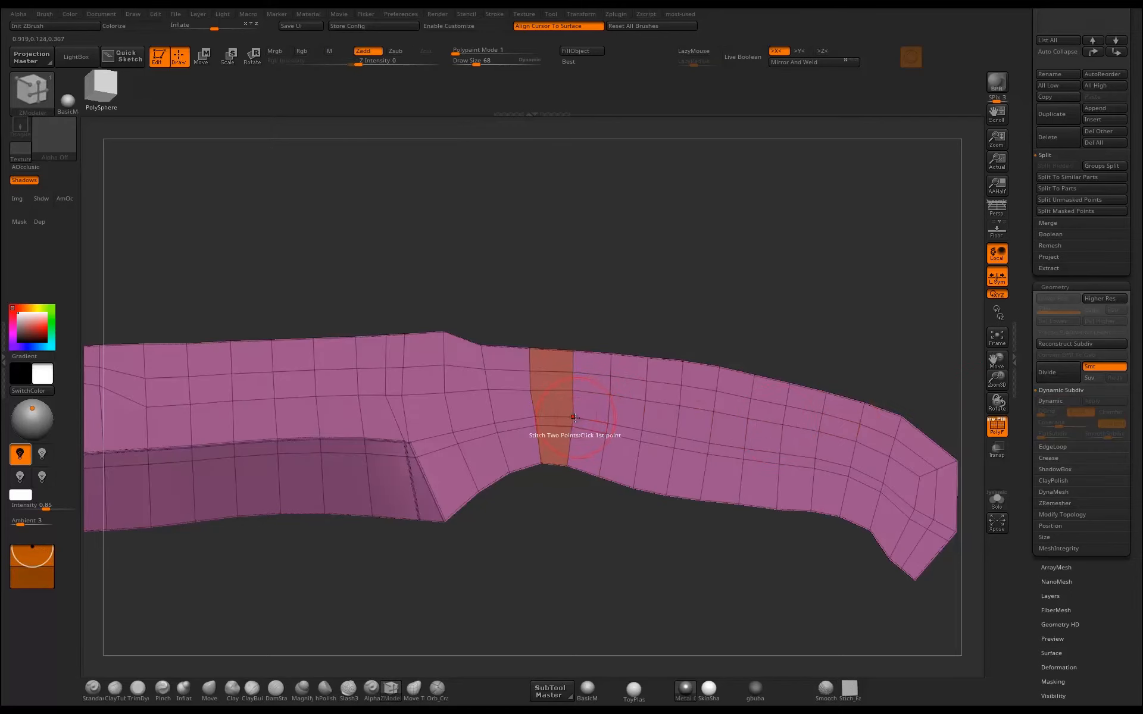
{"action": "left_click_drag", "start_coordinate": [573, 531], "coordinate": [661, 584], "text": "alt"}
{"action": "left_click_drag", "start_coordinate": [813, 579], "coordinate": [454, 578], "text": "alt"}
{"action": "key", "text": "b"}
{"action": "key", "text": "m"}
{"action": "key", "text": "v"}
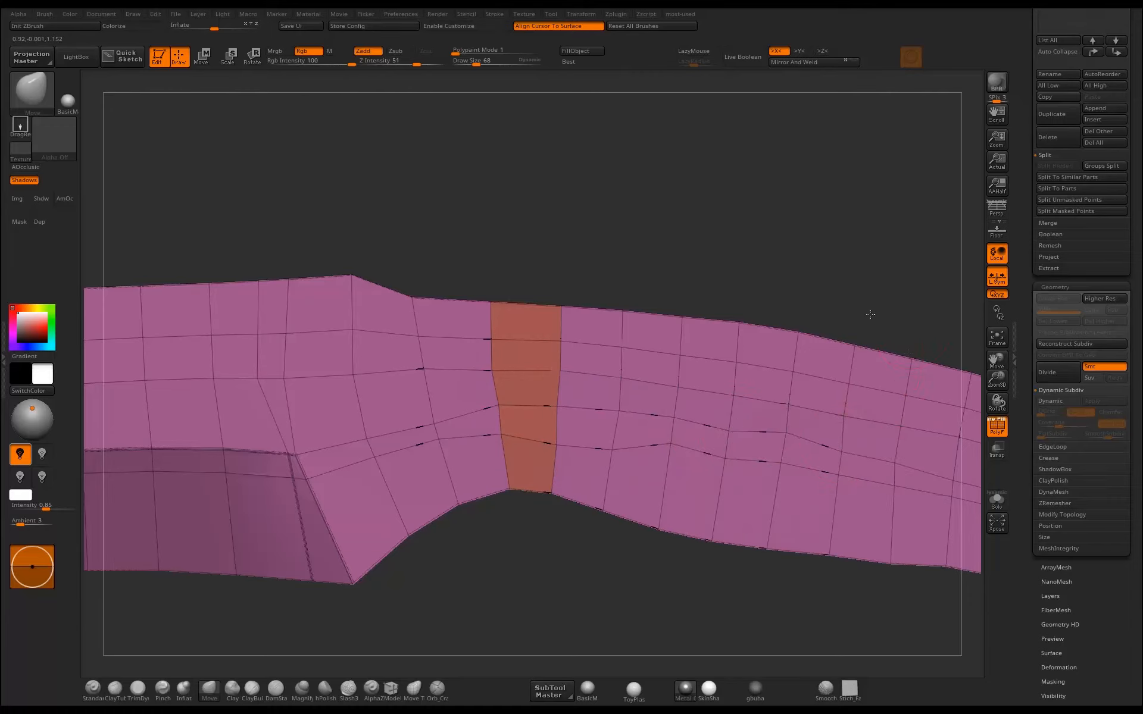
{"action": "left_click_drag", "start_coordinate": [870, 314], "coordinate": [812, 433]}
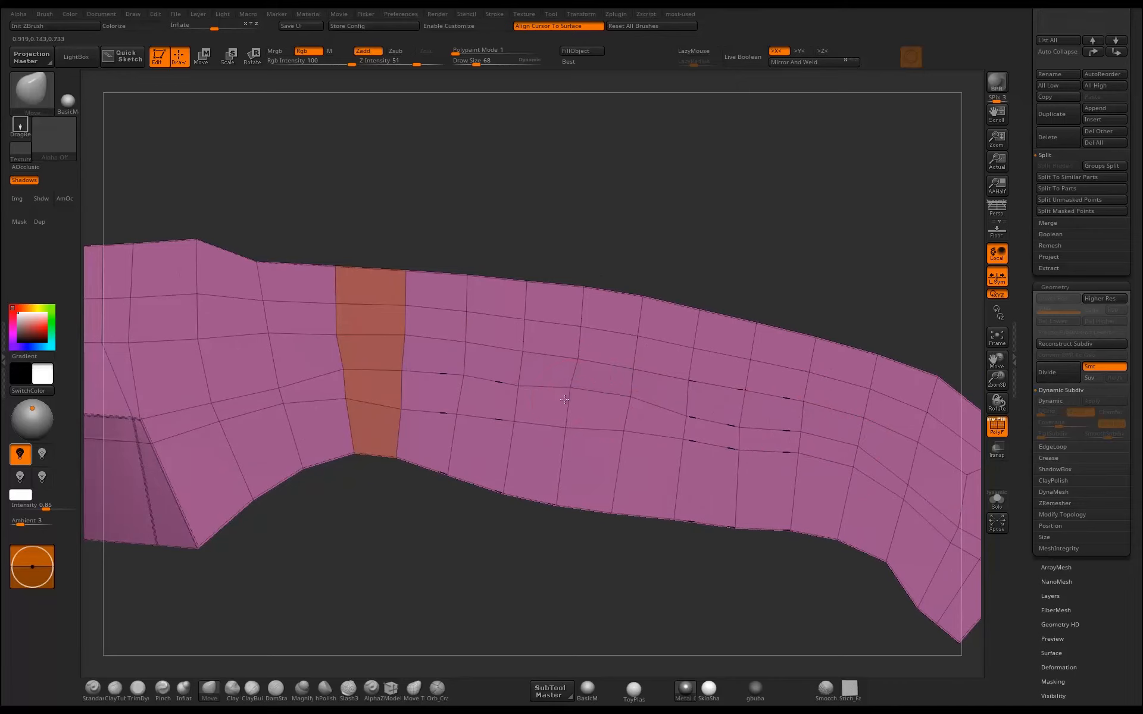
{"action": "left_click_drag", "start_coordinate": [594, 265], "coordinate": [524, 361]}
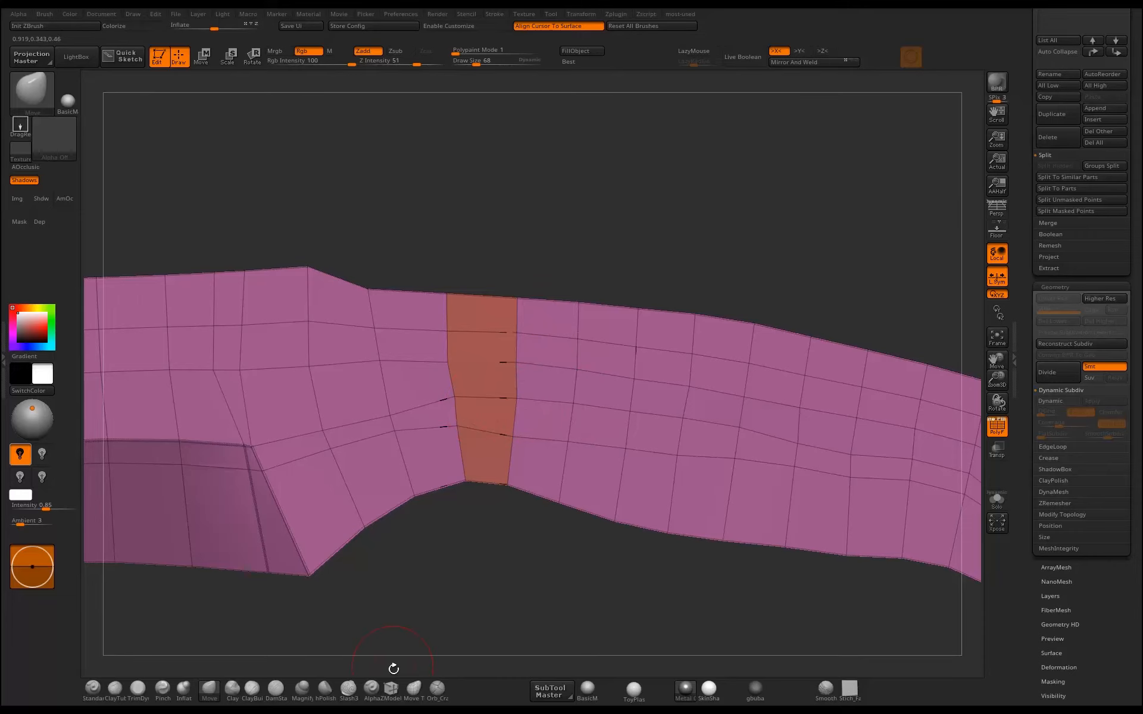
Split three points along the middle of the handle into octagonal rivet faces with the ZModeler brush.
{"action": "left_click", "coordinate": [391, 690]}
{"action": "key", "text": "space"}
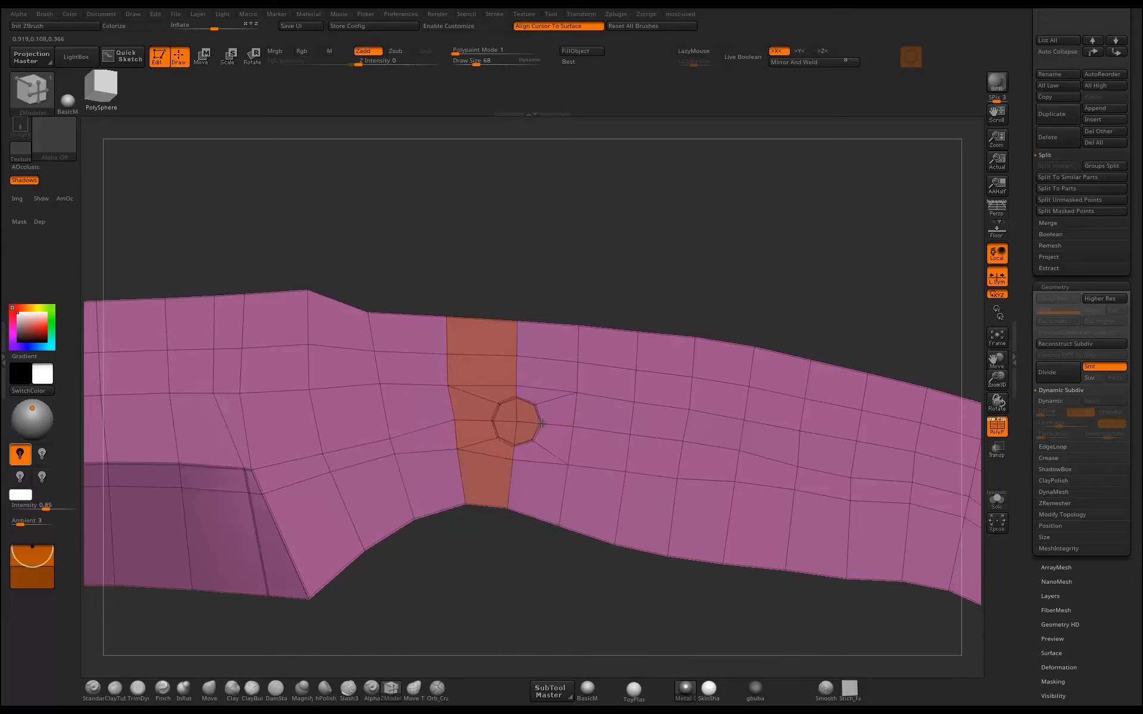
{"action": "left_click_drag", "start_coordinate": [765, 317], "coordinate": [613, 371]}
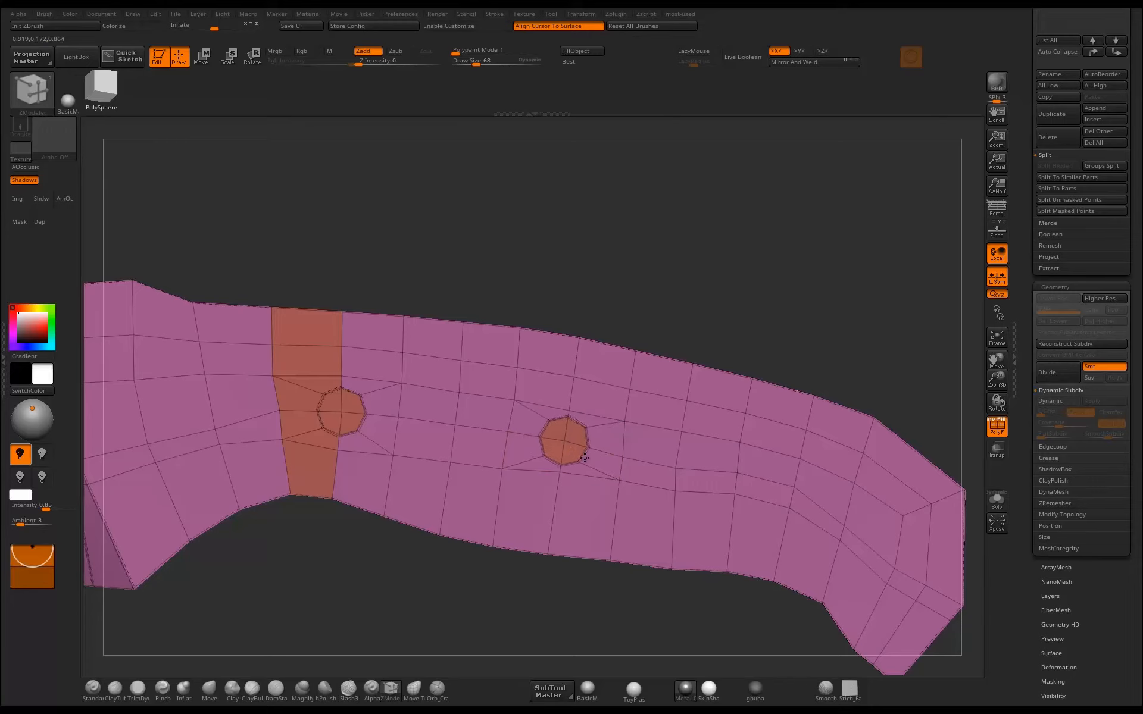
{"action": "left_click_drag", "start_coordinate": [700, 348], "coordinate": [723, 414], "text": "alt"}
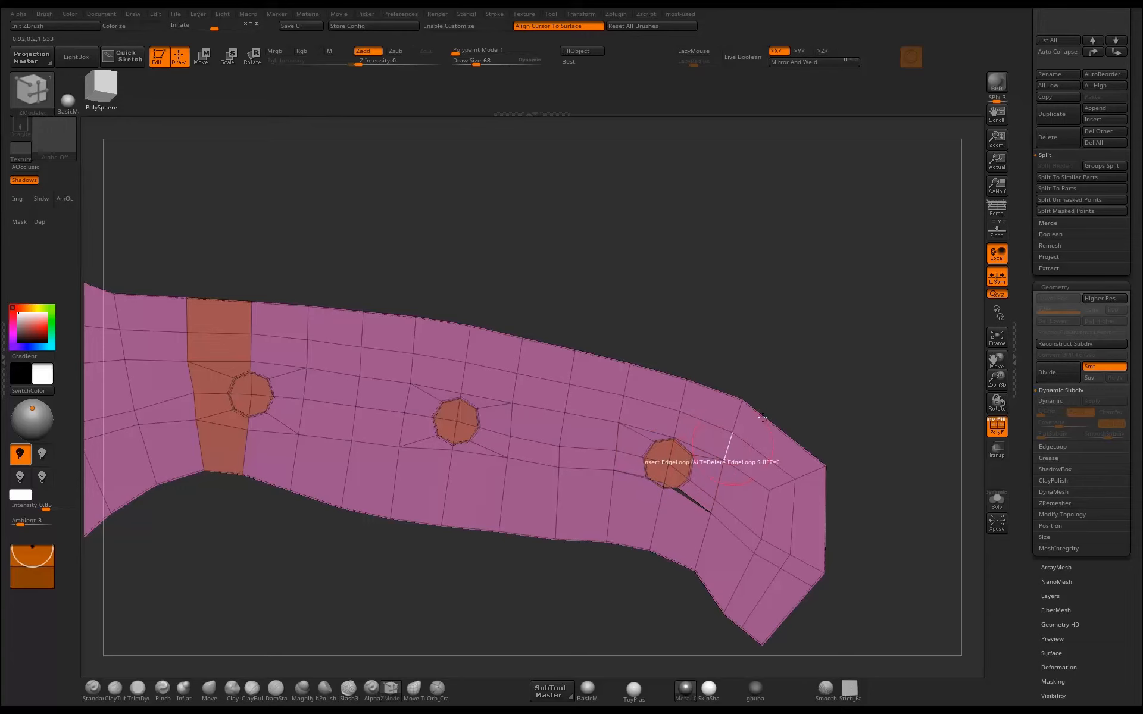
Pull the lower point of the octagon nearest the handle's end downward with the Move Topological brush to close the gap.
{"action": "mouse_move", "coordinate": [833, 399]}
{"action": "left_mouse_down", "text": "alt"}
{"action": "mouse_move", "coordinate": [806, 357]}
{"action": "mouse_move", "coordinate": [792, 411]}
{"action": "left_mouse_up", "text": "alt"}
{"action": "left_click", "coordinate": [414, 685]}
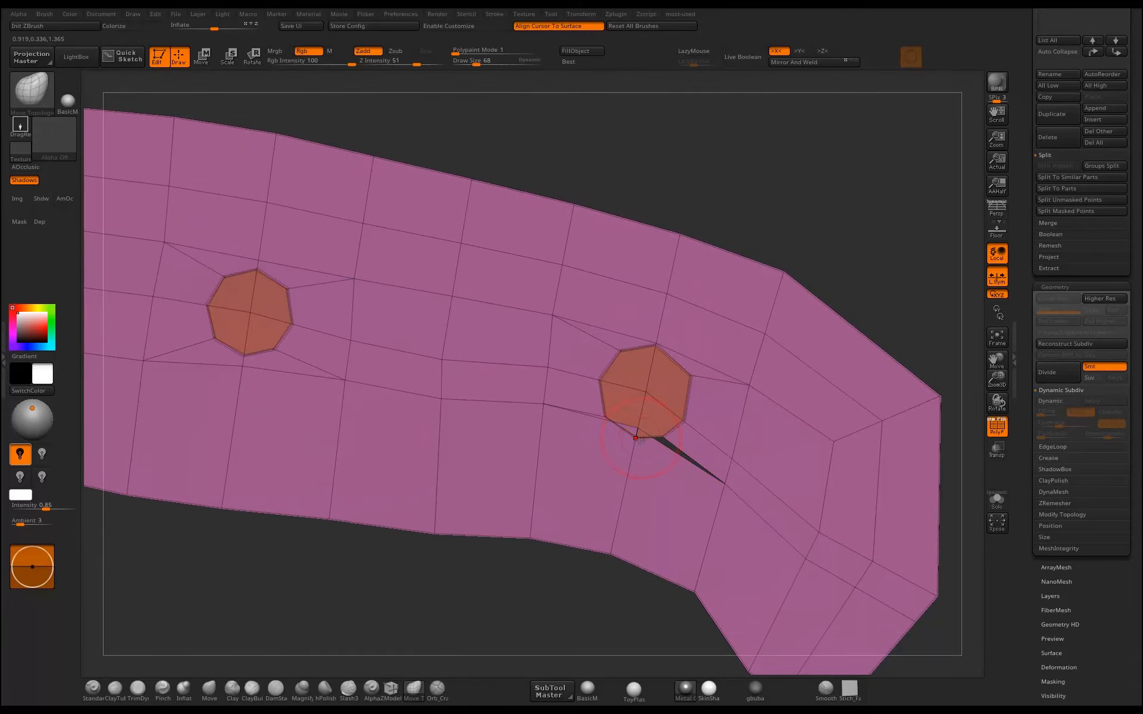
{"action": "left_click_drag", "start_coordinate": [636, 430], "coordinate": [631, 450]}
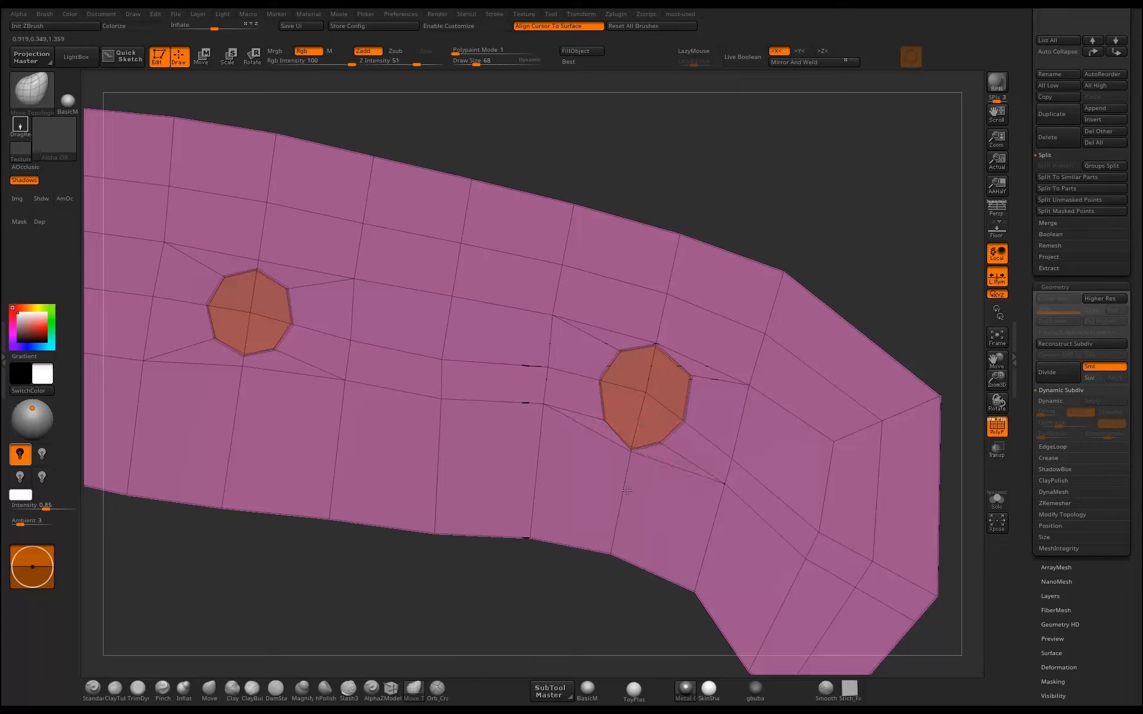
Adjust the matching octagon on the handle's reverse side with the Move Topological brush, undoing the last pull.
{"action": "right_click_drag", "start_coordinate": [702, 320], "coordinate": [615, 273], "text": "ctrl"}
{"action": "right_click_drag", "start_coordinate": [692, 275], "coordinate": [782, 482], "text": "alt"}
{"action": "mouse_move", "coordinate": [756, 426]}
{"action": "right_mouse_down", "text": "ctrl"}
{"action": "mouse_move", "coordinate": [778, 510]}
{"action": "mouse_move", "coordinate": [741, 432]}
{"action": "right_mouse_up", "text": "ctrl"}
{"action": "left_click_drag", "start_coordinate": [714, 366], "coordinate": [711, 359]}
{"action": "key", "text": "ctrl+z"}
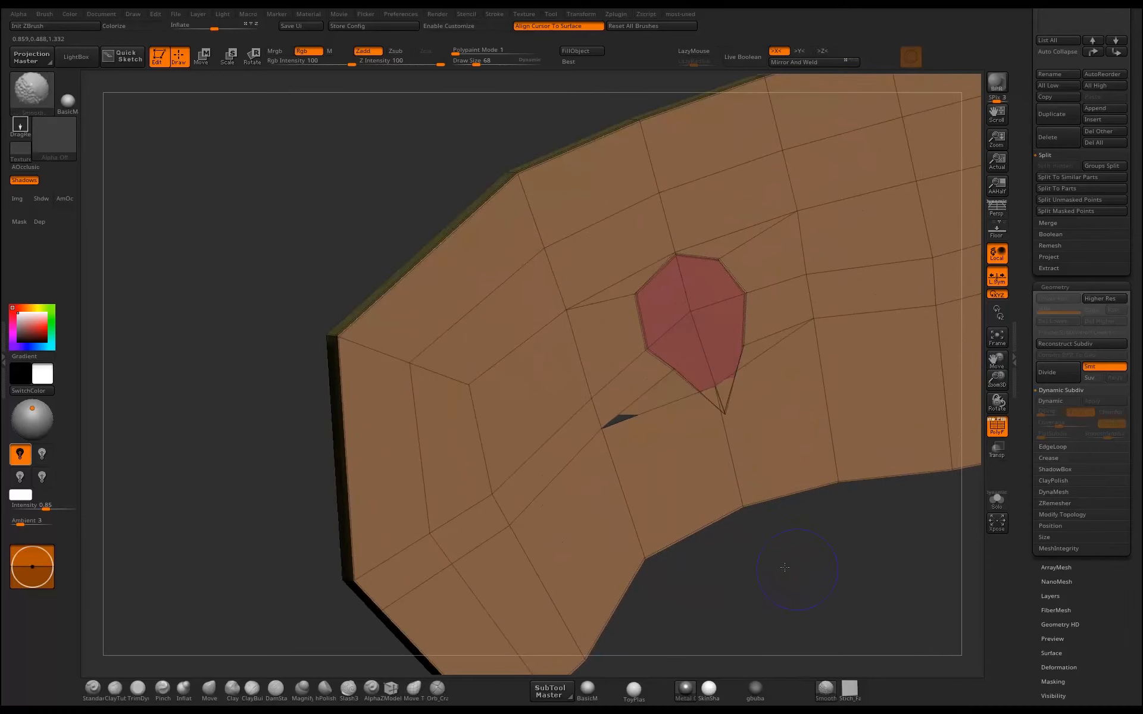
{"action": "right_click_drag", "start_coordinate": [783, 566], "coordinate": [767, 515], "text": "shift"}
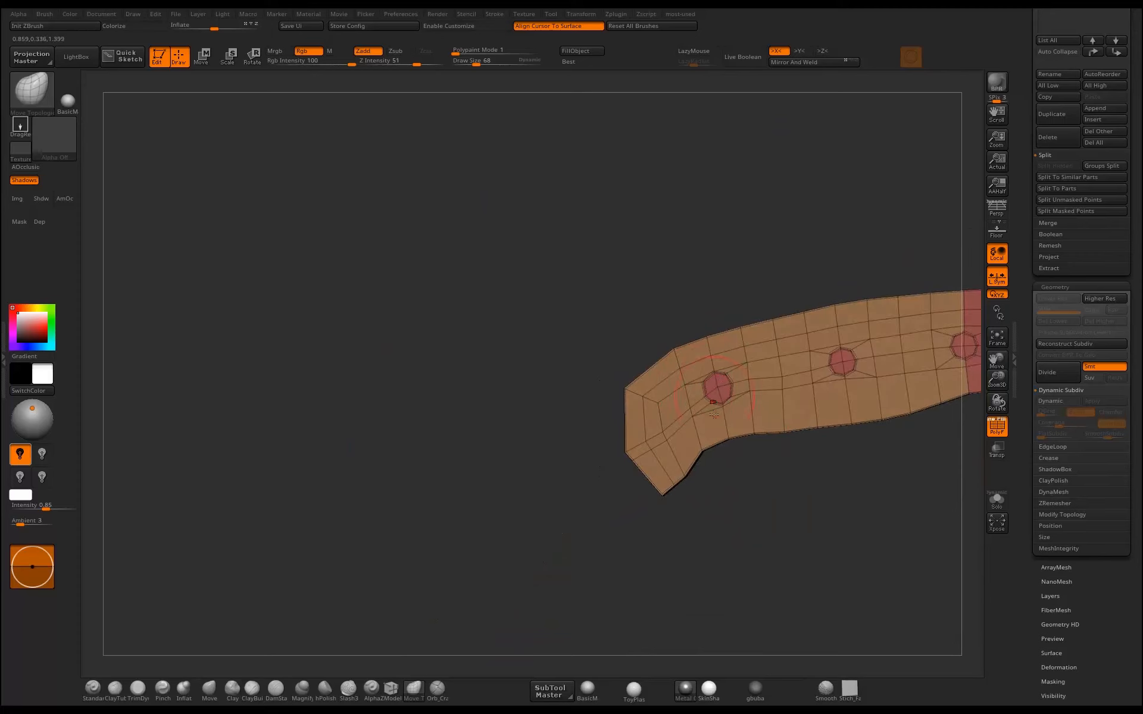
{"action": "right_click_drag", "start_coordinate": [935, 476], "coordinate": [711, 520]}
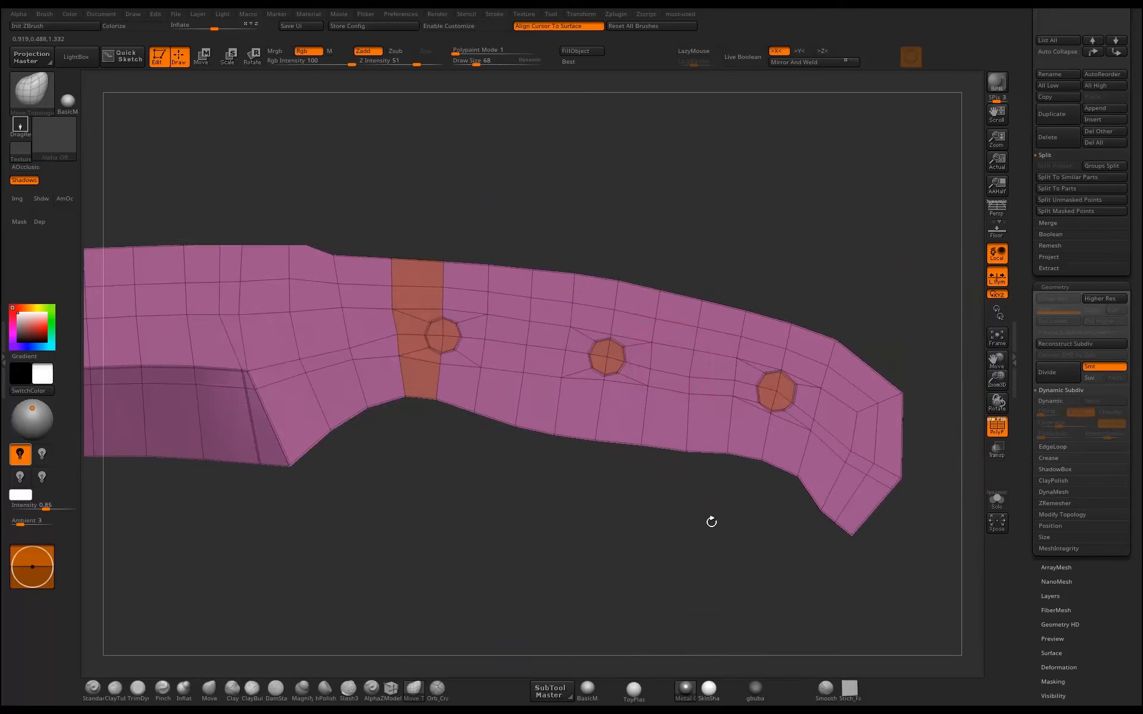
Hide the three octagonal faces on the handle and delete the hidden geometry to open the rivet holes.
{"action": "left_click", "coordinate": [625, 360], "text": "ctrl+shift"}
{"action": "left_click_drag", "start_coordinate": [707, 288], "coordinate": [631, 509]}
{"action": "left_click", "coordinate": [630, 507], "text": "ctrl+shift"}
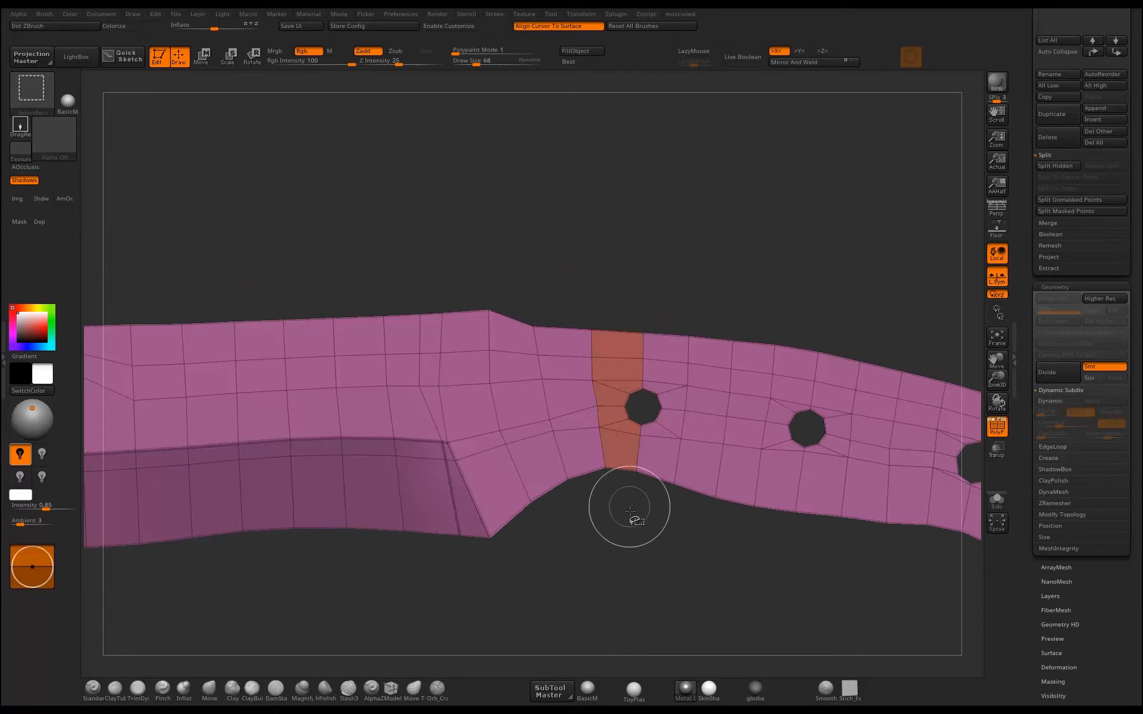
{"action": "mouse_move", "coordinate": [678, 548]}
{"action": "left_mouse_down"}
{"action": "mouse_move", "coordinate": [601, 550]}
{"action": "mouse_move", "coordinate": [716, 548]}
{"action": "left_mouse_up"}
{"action": "key", "text": "ctrl+shift+q"}
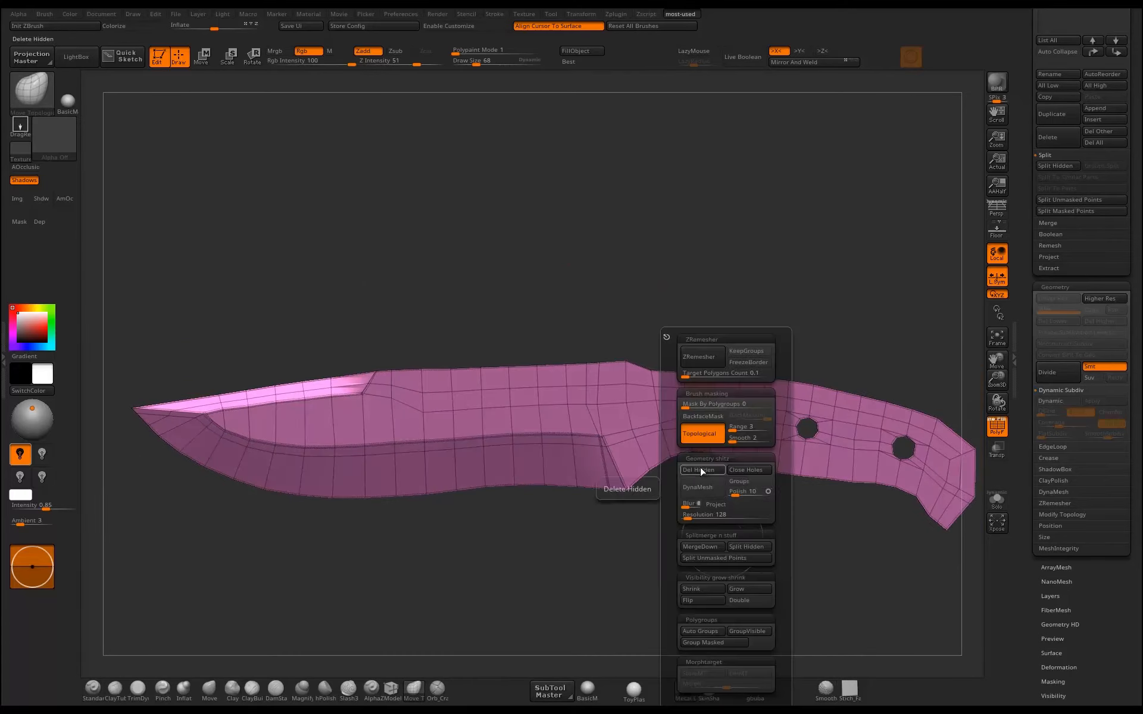
{"action": "left_click", "coordinate": [701, 471]}
{"action": "left_click_drag", "start_coordinate": [845, 533], "coordinate": [730, 650], "text": "alt"}
{"action": "mouse_move", "coordinate": [848, 315]}
{"action": "left_mouse_down"}
{"action": "mouse_move", "coordinate": [747, 295]}
{"action": "mouse_move", "coordinate": [665, 374]}
{"action": "left_mouse_up"}
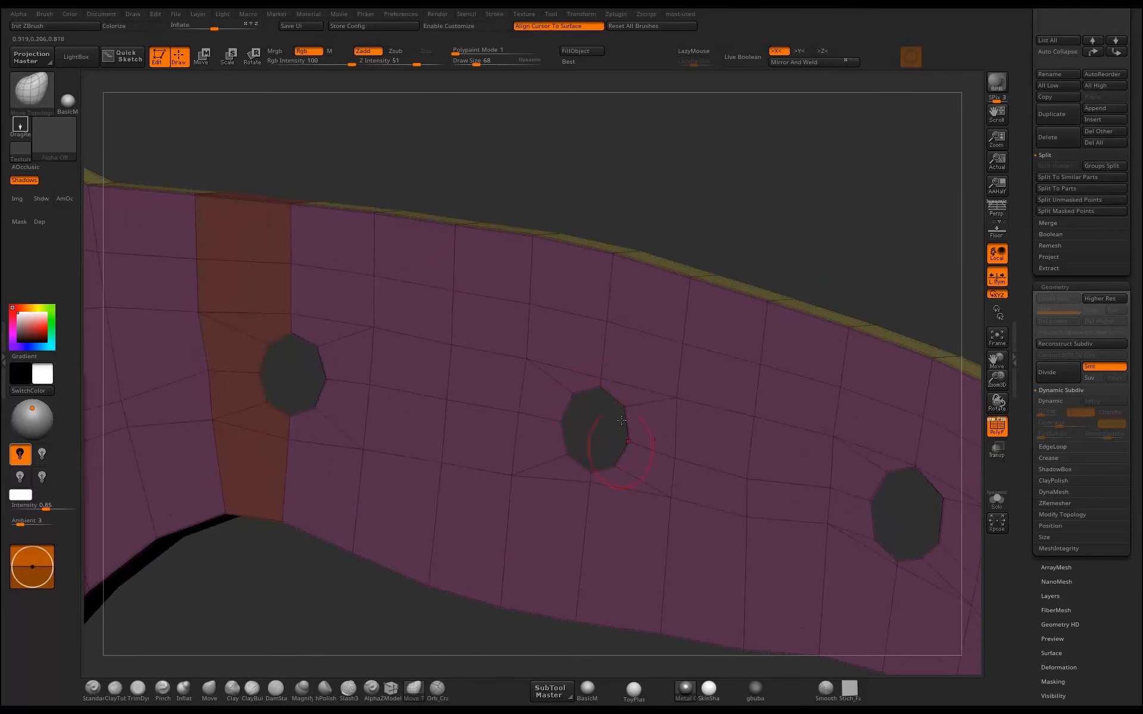
{"action": "left_click_drag", "start_coordinate": [825, 293], "coordinate": [566, 265]}
{"action": "left_click_drag", "start_coordinate": [456, 257], "coordinate": [711, 262]}
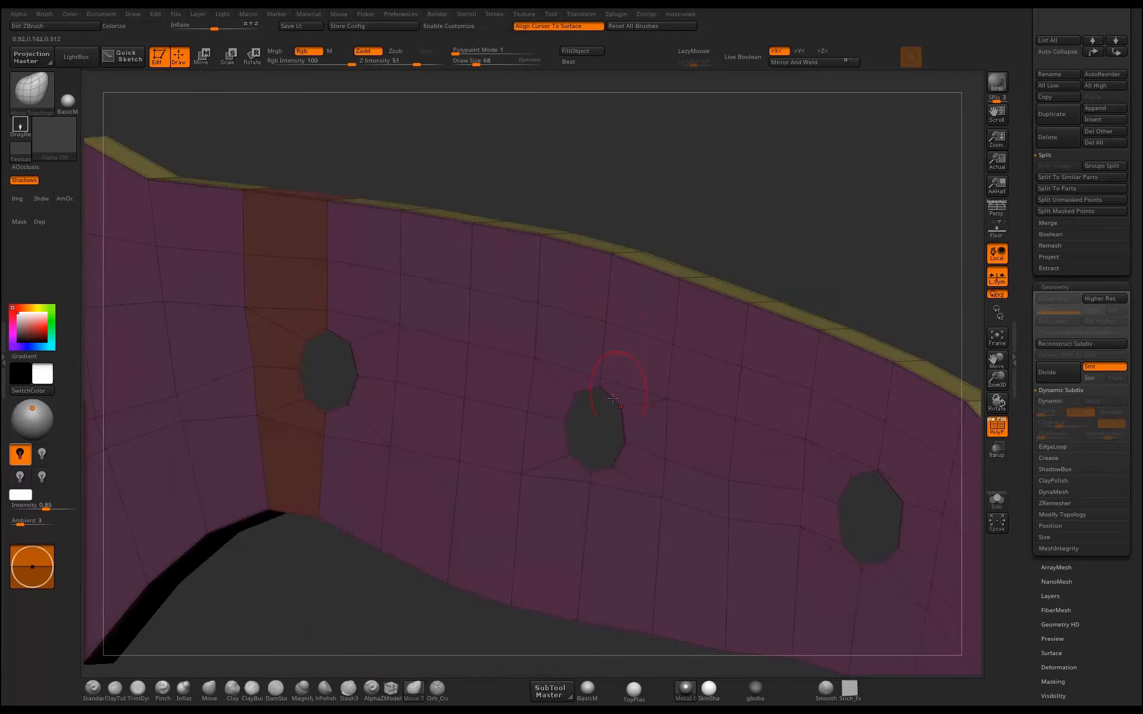
Set the ZModeler edge action to Bridge with the Two Holes target and bridge one rivet hole through the handle's thickness.
{"action": "left_click_drag", "start_coordinate": [804, 230], "coordinate": [722, 257]}
{"action": "left_click", "coordinate": [391, 689]}
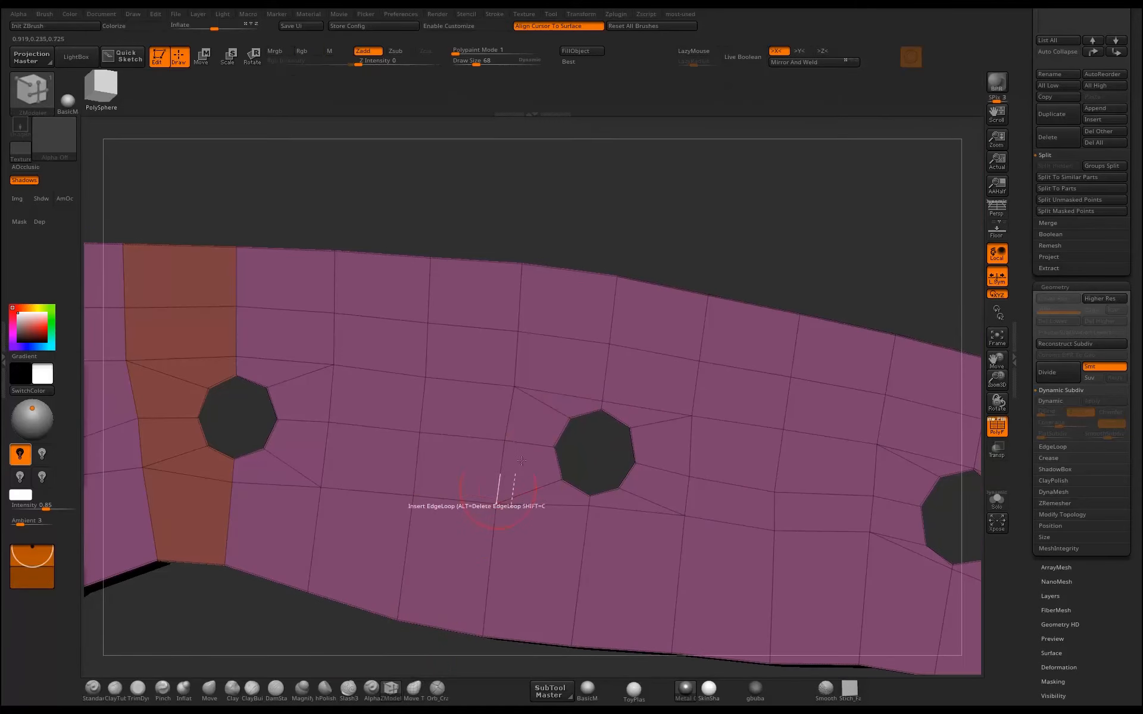
{"action": "key", "text": "space"}
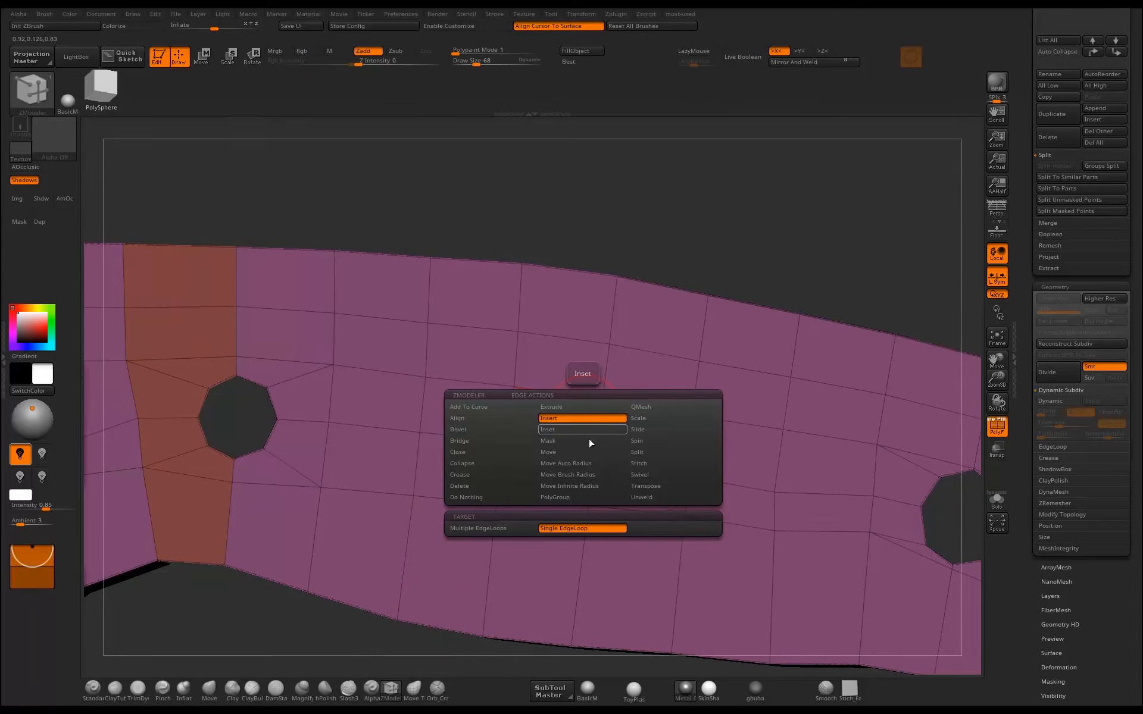
{"action": "left_click", "coordinate": [477, 442]}
{"action": "left_click", "coordinate": [553, 530]}
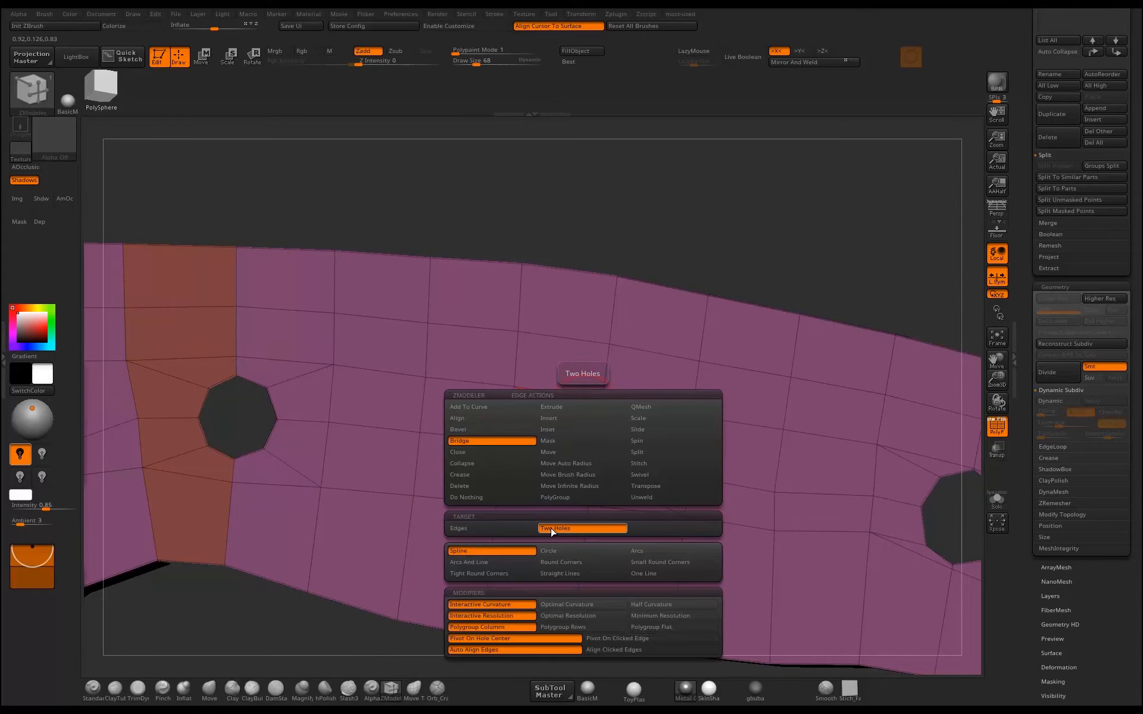
{"action": "left_click_drag", "start_coordinate": [762, 240], "coordinate": [470, 249]}
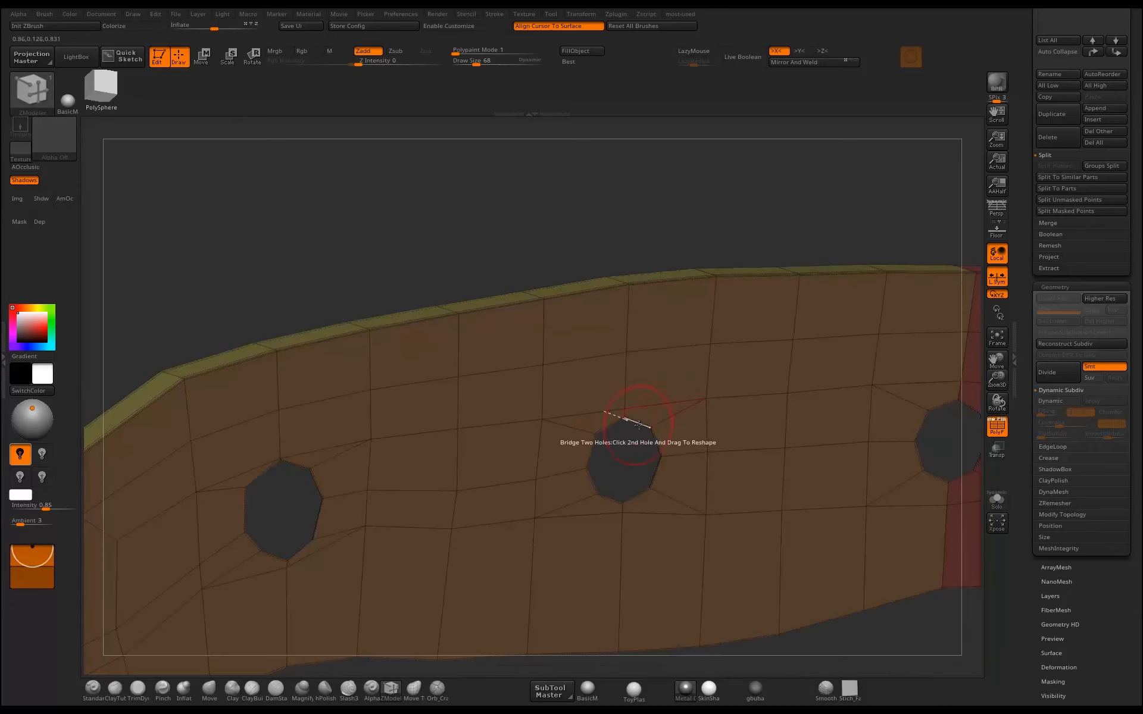
{"action": "left_click", "coordinate": [638, 424]}
{"action": "left_click_drag", "start_coordinate": [667, 234], "coordinate": [671, 484]}
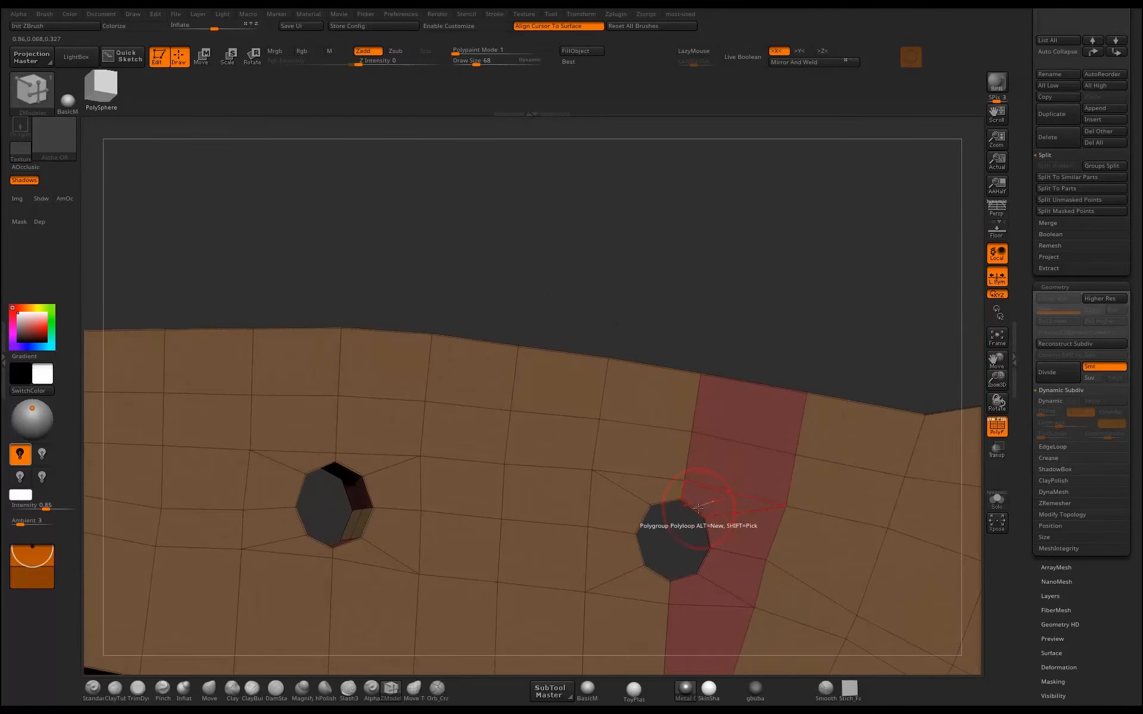
Bridge the two remaining rivet holes between the front and back faces of the handle.
{"action": "left_click_drag", "start_coordinate": [688, 315], "coordinate": [242, 351]}
{"action": "left_click", "coordinate": [689, 513]}
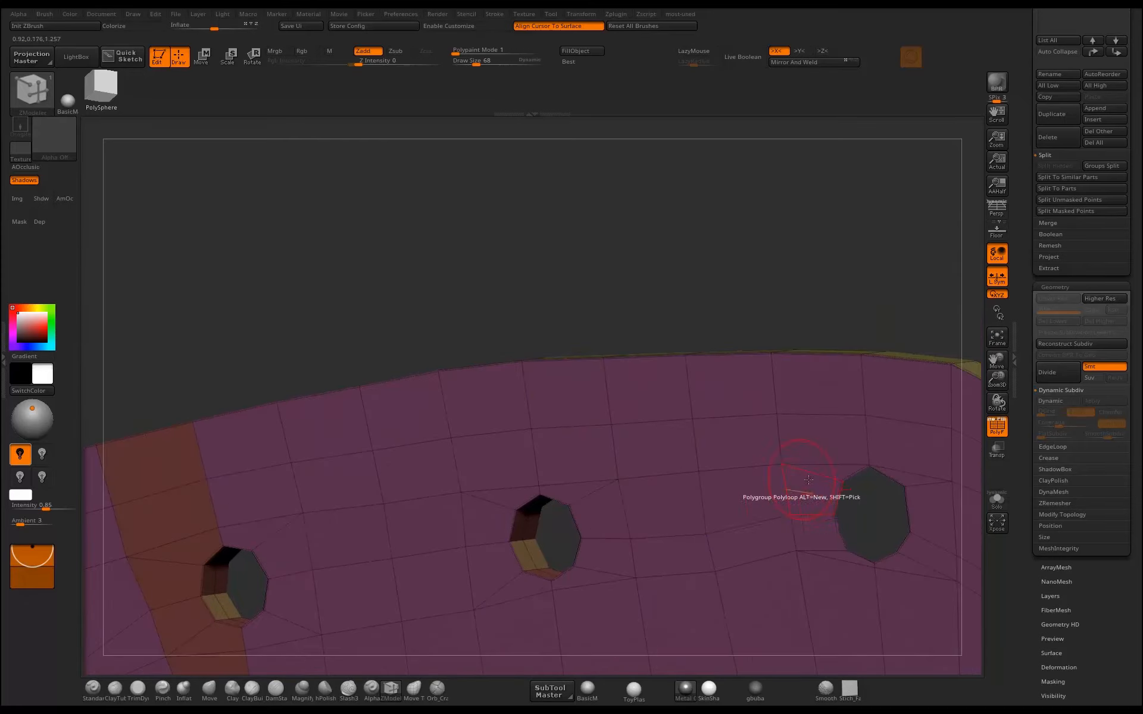
{"action": "left_click", "coordinate": [853, 476]}
{"action": "left_click_drag", "start_coordinate": [913, 325], "coordinate": [803, 307]}
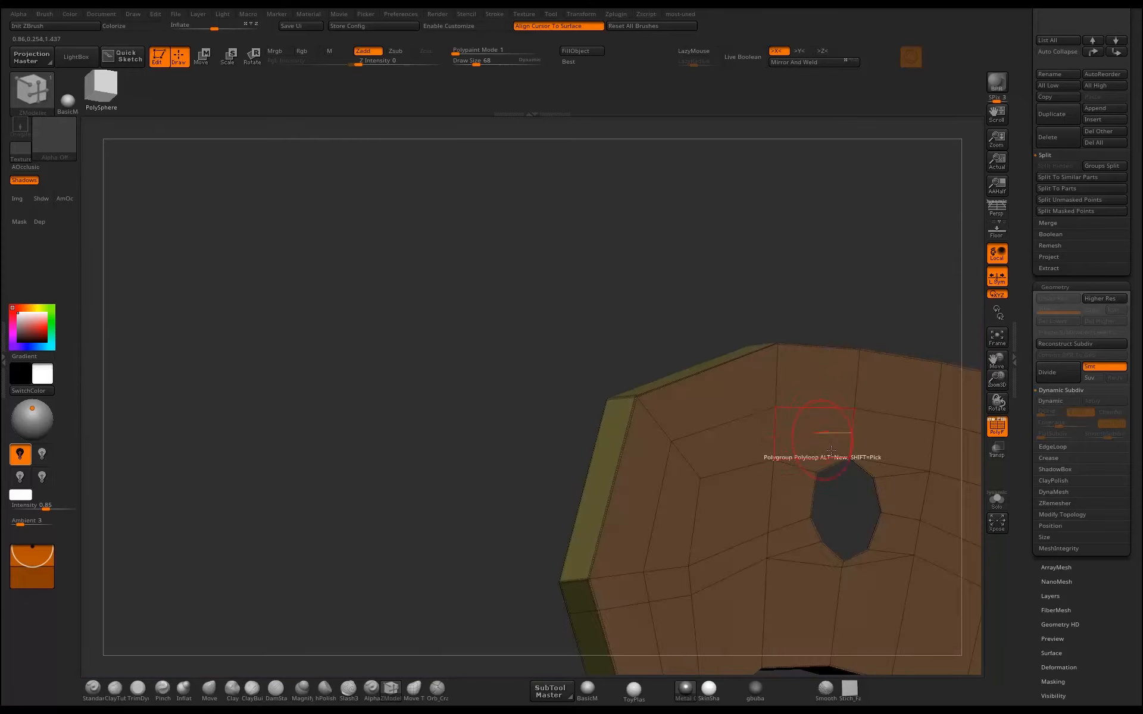
{"action": "left_click", "coordinate": [861, 472]}
{"action": "left_click_drag", "start_coordinate": [890, 341], "coordinate": [662, 343], "text": "alt"}
{"action": "left_click_drag", "start_coordinate": [784, 356], "coordinate": [836, 373], "text": "alt"}
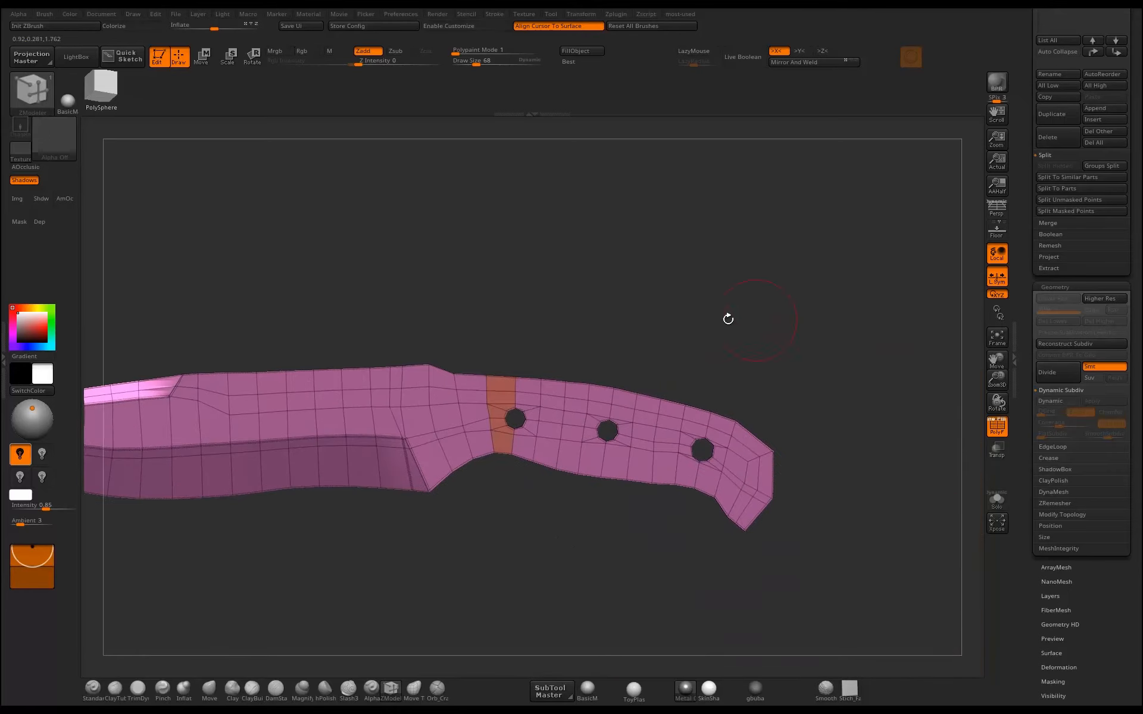
{"action": "left_click_drag", "start_coordinate": [675, 310], "coordinate": [528, 288], "text": "alt"}
{"action": "left_click_drag", "start_coordinate": [797, 310], "coordinate": [631, 335], "text": "alt"}
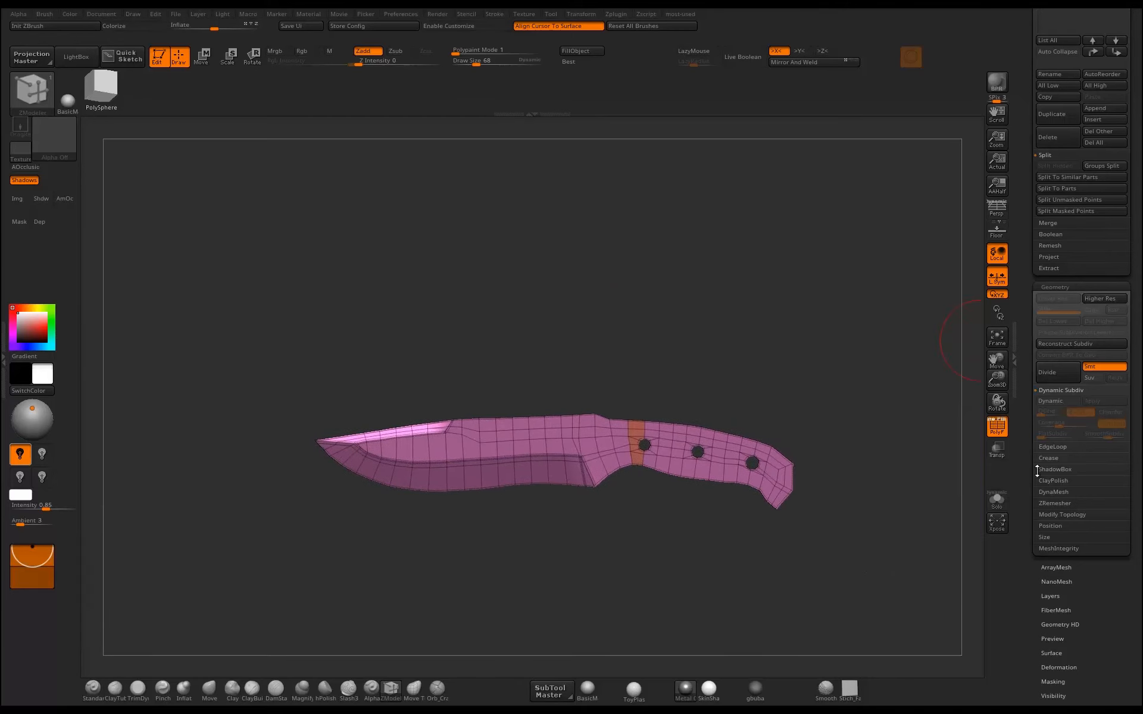
Delete the separate old handle subtool PM3D_Cube3D2.
{"action": "left_click_drag", "start_coordinate": [1027, 311], "coordinate": [1034, 430]}
{"action": "left_click", "coordinate": [1057, 411]}
{"action": "left_click_drag", "start_coordinate": [818, 384], "coordinate": [836, 346]}
{"action": "key", "text": "w"}
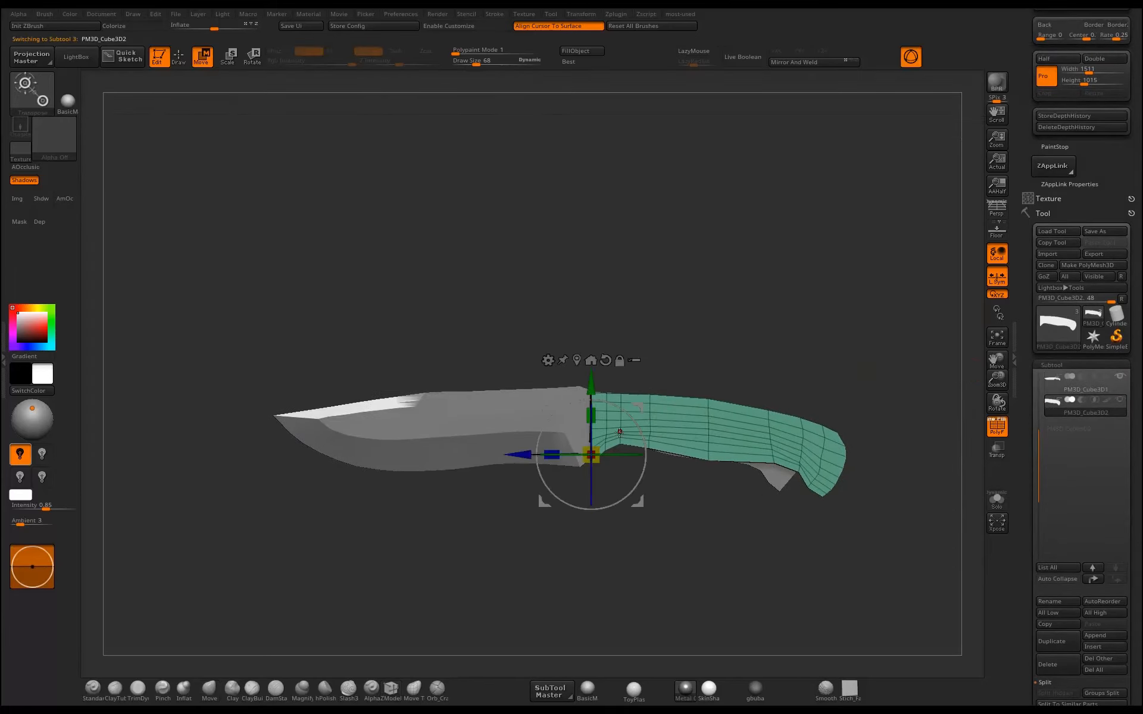
{"action": "left_click_drag", "start_coordinate": [552, 454], "coordinate": [569, 454]}
{"action": "key", "text": "q"}
{"action": "mouse_move", "coordinate": [813, 373]}
{"action": "left_mouse_down", "text": "alt"}
{"action": "mouse_move", "coordinate": [867, 347]}
{"action": "mouse_move", "coordinate": [825, 411]}
{"action": "mouse_move", "coordinate": [843, 379]}
{"action": "left_mouse_up", "text": "alt"}
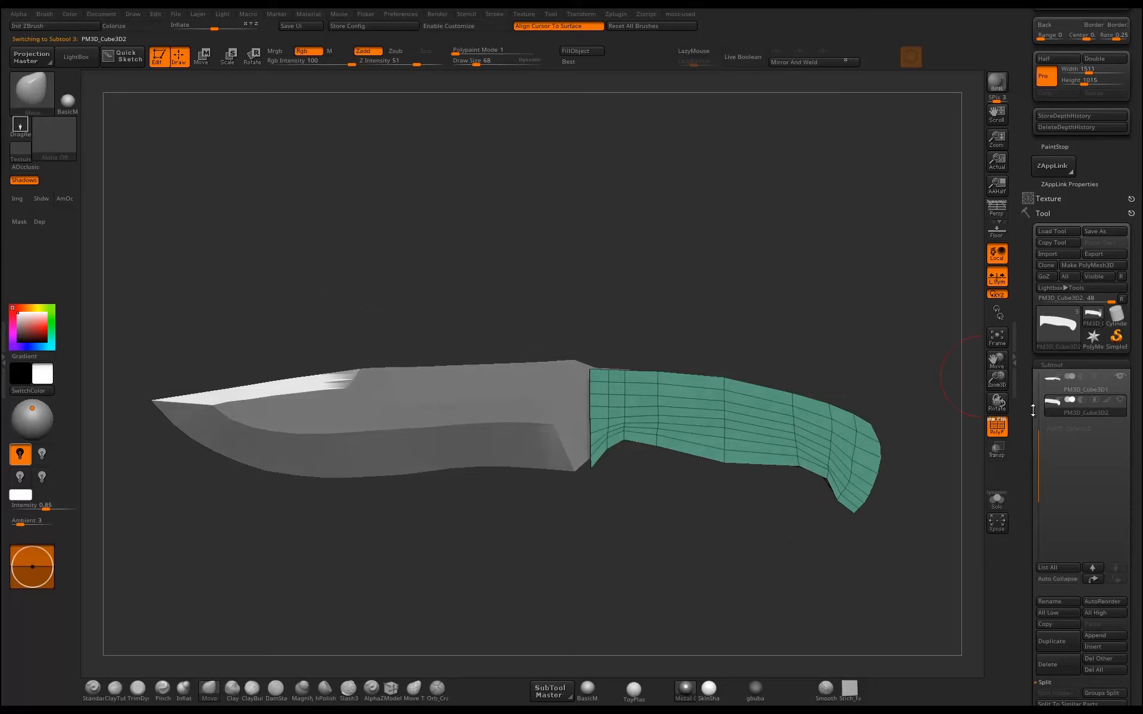
{"action": "left_click", "coordinate": [1059, 664]}
{"action": "left_click", "coordinate": [947, 686]}
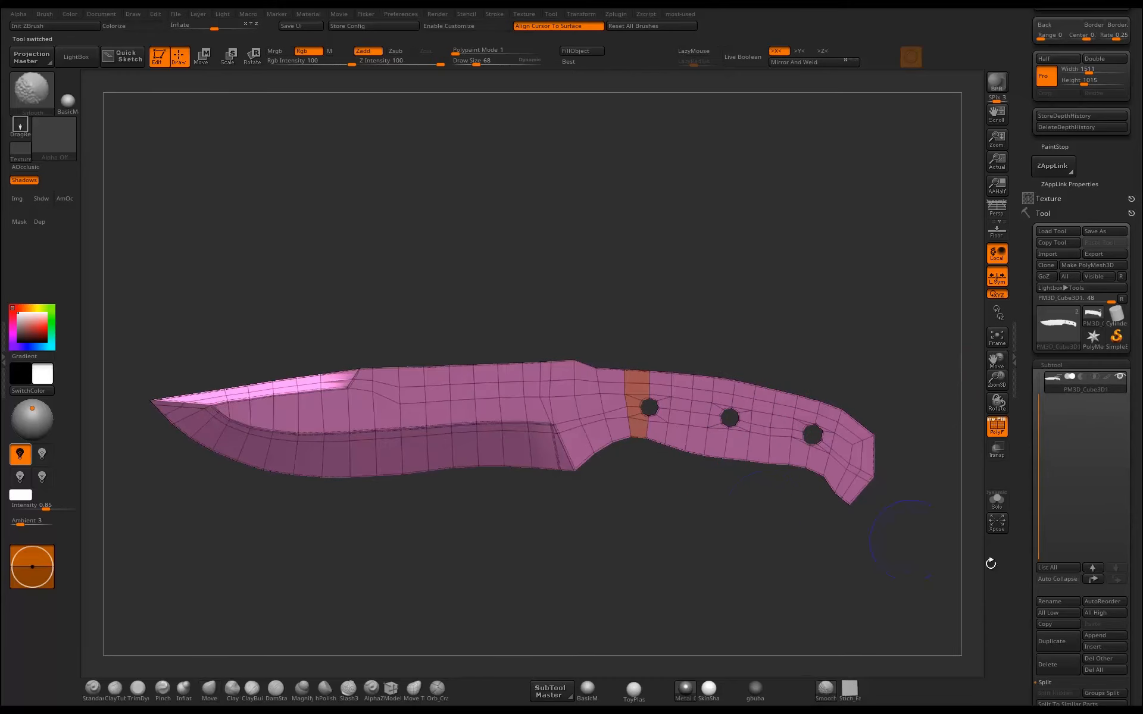
Duplicate the knife subtool and hide the outer rim polygroup of the copy, keeping the strip near the first rivet hole visible.
{"action": "left_click", "coordinate": [1052, 642]}
{"action": "left_click_drag", "start_coordinate": [836, 555], "coordinate": [712, 500]}
{"action": "left_click", "coordinate": [637, 428], "text": "ctrl+shift"}
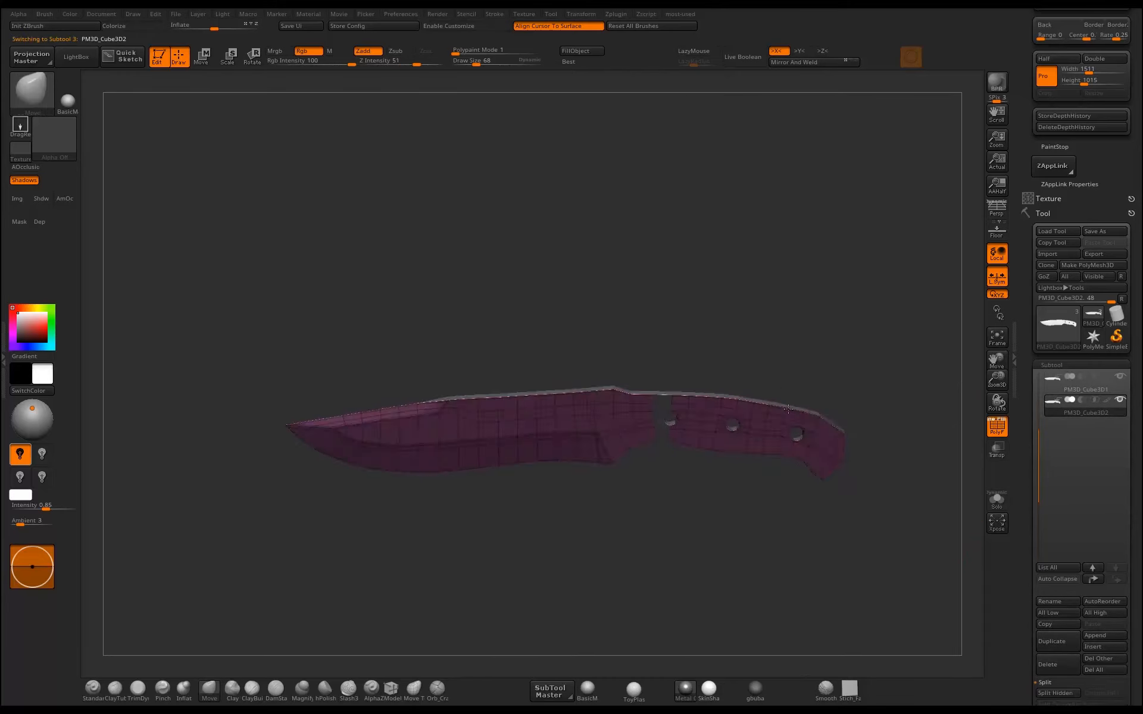
{"action": "left_click_drag", "start_coordinate": [747, 378], "coordinate": [738, 415], "text": "alt"}
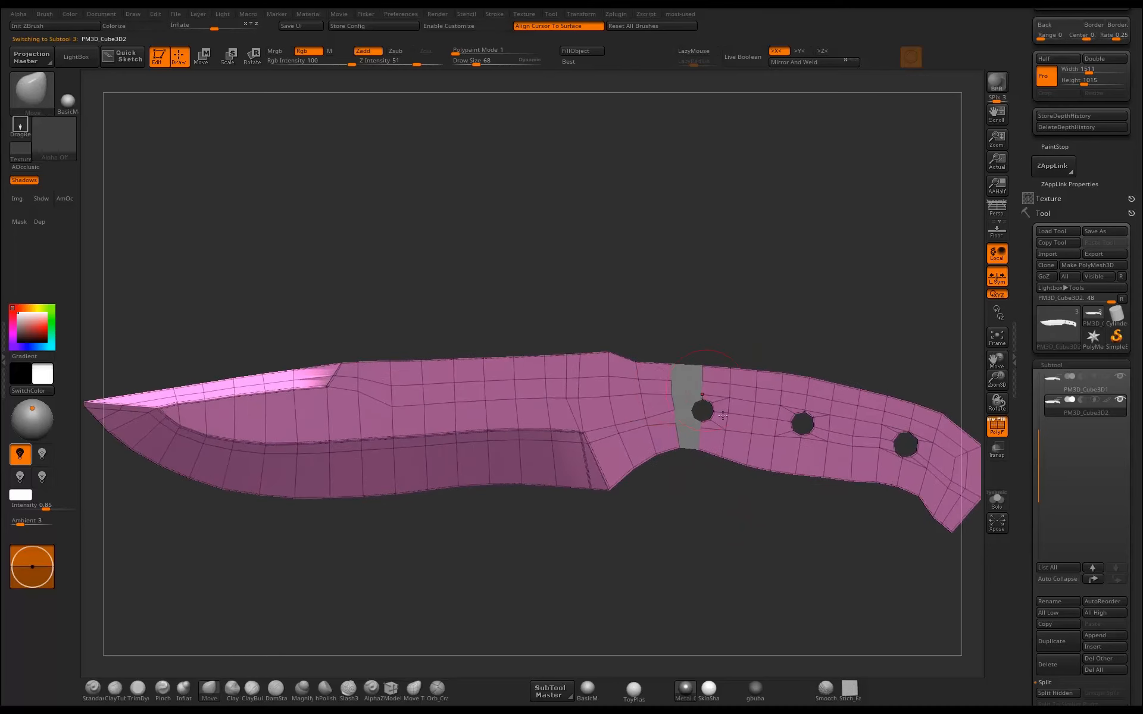
{"action": "mouse_move", "coordinate": [686, 472]}
{"action": "left_mouse_down"}
{"action": "mouse_move", "coordinate": [688, 580]}
{"action": "mouse_move", "coordinate": [691, 559]}
{"action": "mouse_move", "coordinate": [676, 562]}
{"action": "left_mouse_up"}
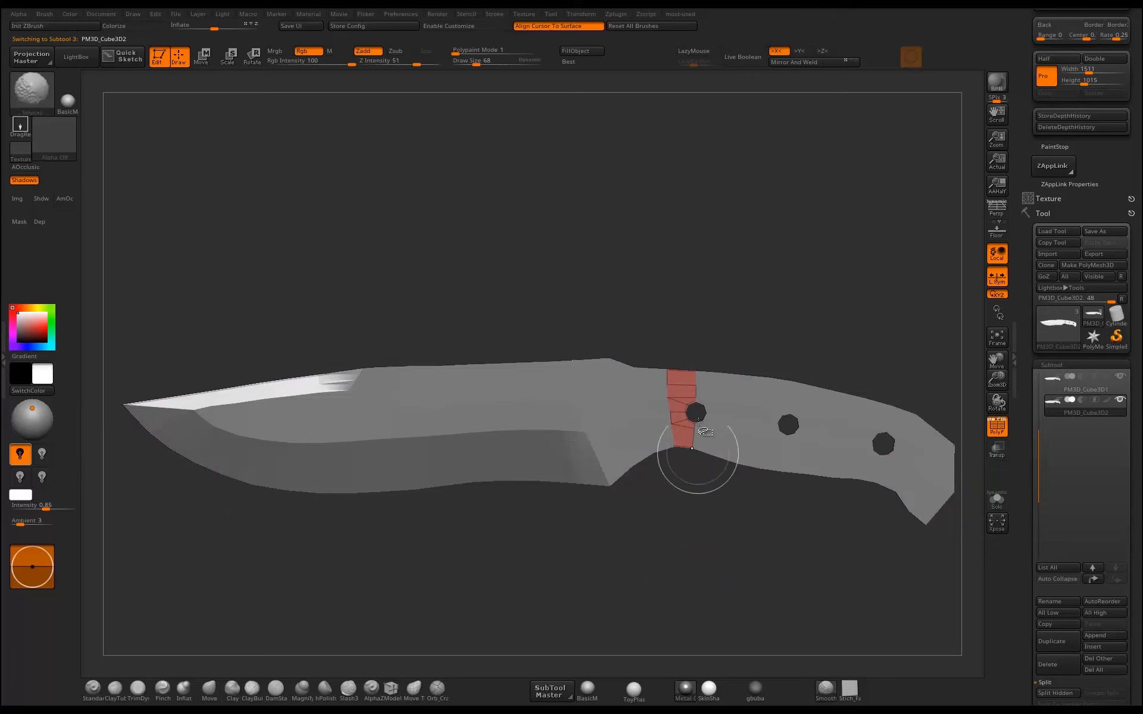
{"action": "left_click", "coordinate": [684, 524], "text": "ctrl+shift"}
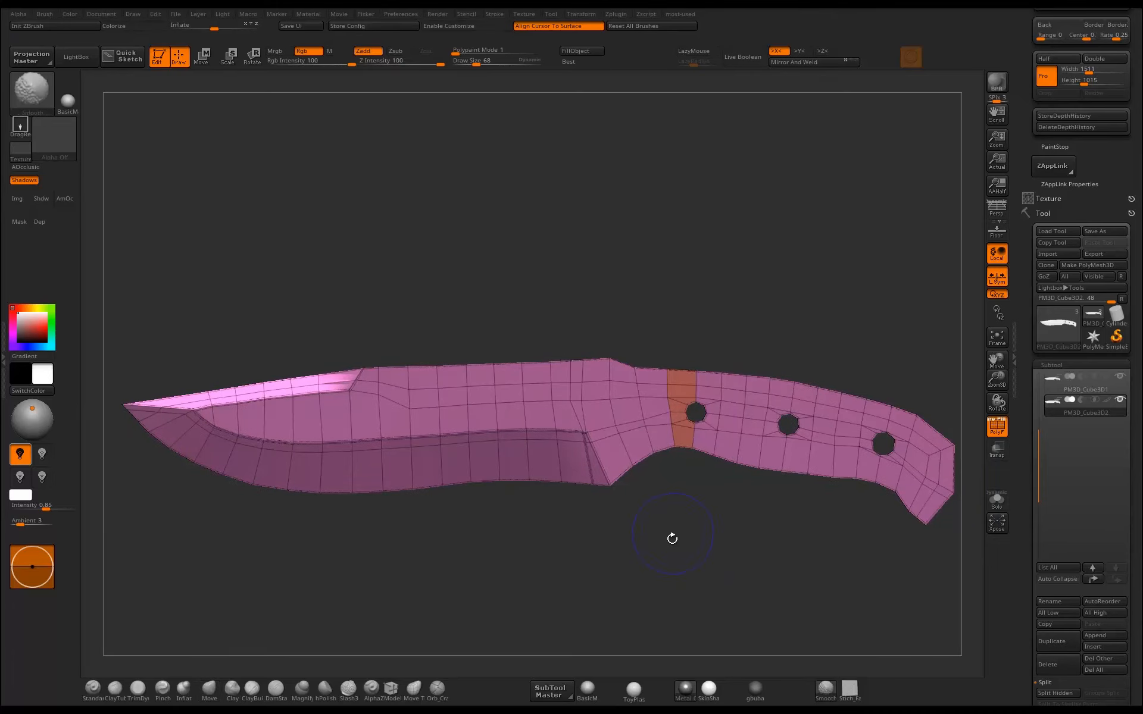
Hide the blade portion of the duplicated knife so that only its handle remains visible.
{"action": "left_click_drag", "start_coordinate": [671, 539], "coordinate": [668, 432], "text": "alt"}
{"action": "mouse_move", "coordinate": [626, 339]}
{"action": "left_mouse_down", "text": "ctrl+shift"}
{"action": "mouse_move", "coordinate": [464, 528]}
{"action": "mouse_move", "coordinate": [259, 559]}
{"action": "left_mouse_up", "text": "ctrl+shift"}
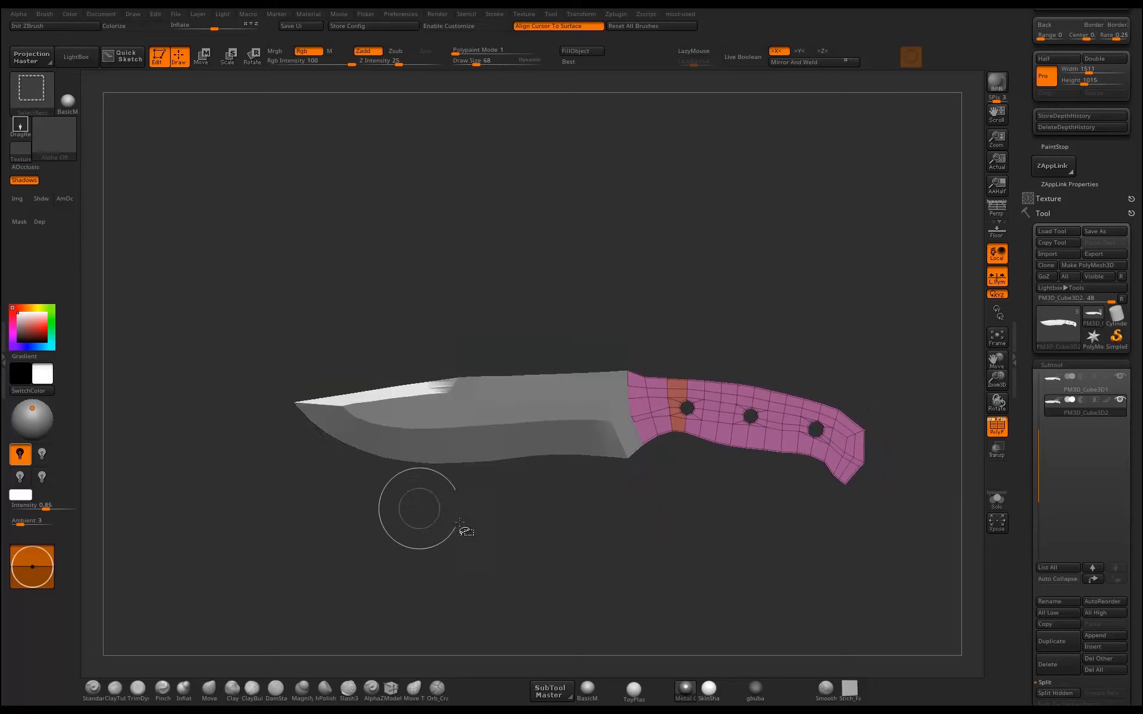
{"action": "left_click_drag", "start_coordinate": [653, 528], "coordinate": [701, 490]}
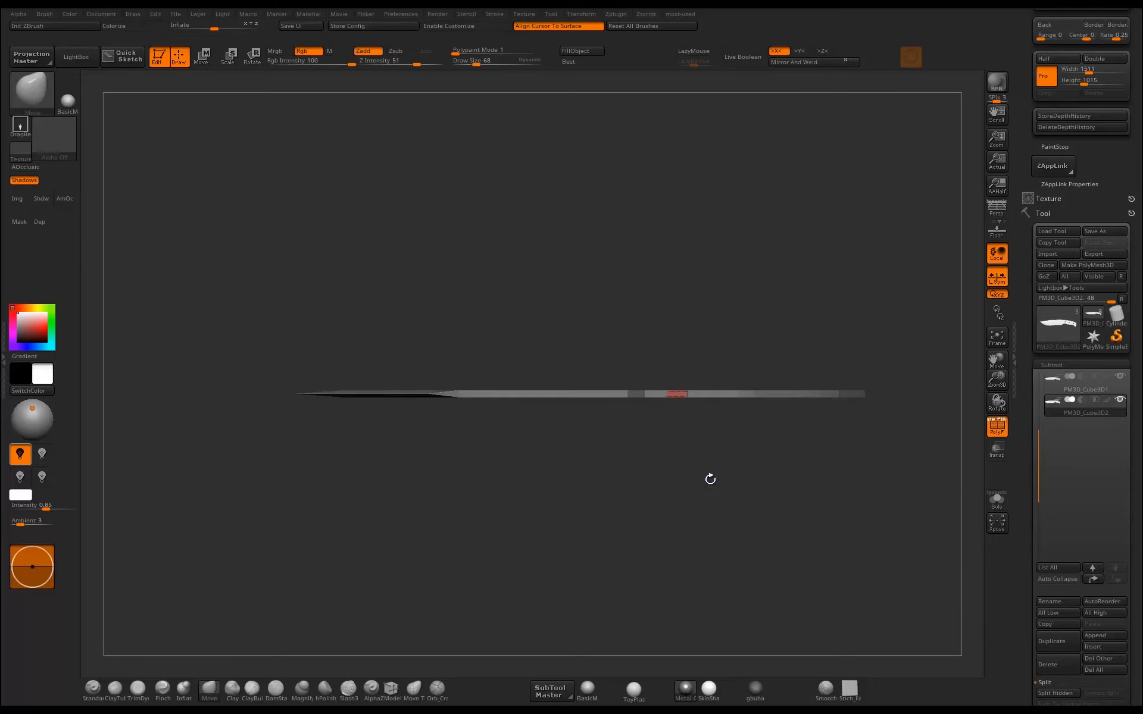
{"action": "left_click_drag", "start_coordinate": [742, 337], "coordinate": [628, 398], "text": "ctrl+shift"}
{"action": "left_click_drag", "start_coordinate": [676, 360], "coordinate": [647, 387]}
{"action": "left_click_drag", "start_coordinate": [765, 325], "coordinate": [777, 199]}
{"action": "left_click_drag", "start_coordinate": [777, 247], "coordinate": [928, 390], "text": "alt"}
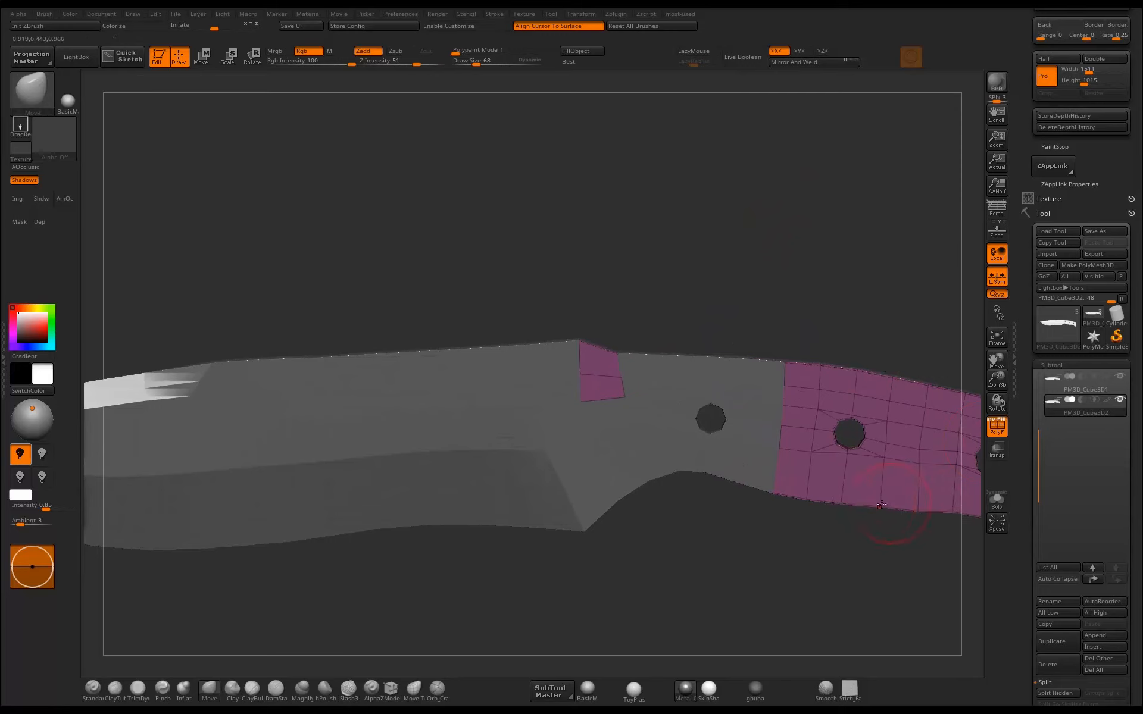
{"action": "left_click", "coordinate": [722, 529], "text": "ctrl+shift"}
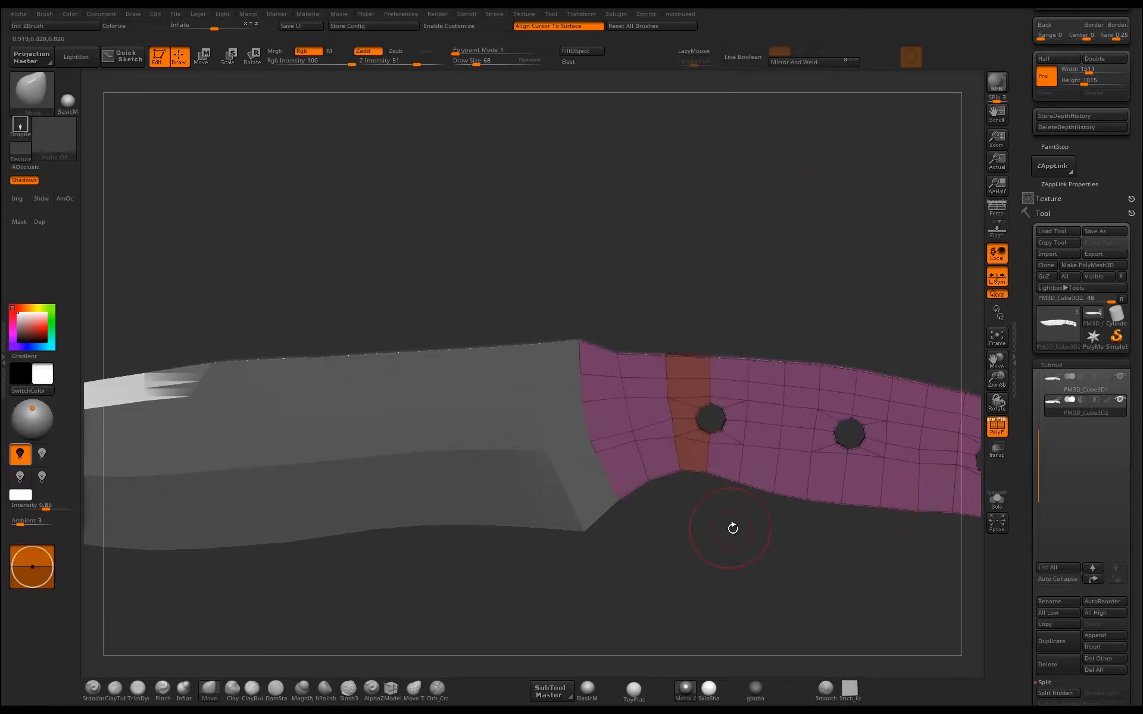
Try to separate one side of the handle copy in an edge-on view, and isolate the copy with Solo mode.
{"action": "left_click_drag", "start_coordinate": [732, 528], "coordinate": [714, 587], "text": "alt"}
{"action": "mouse_move", "coordinate": [714, 655]}
{"action": "left_mouse_down"}
{"action": "mouse_move", "coordinate": [717, 596]}
{"action": "mouse_move", "coordinate": [733, 622]}
{"action": "left_mouse_up"}
{"action": "left_click_drag", "start_coordinate": [738, 323], "coordinate": [652, 393], "text": "ctrl+alt+shift"}
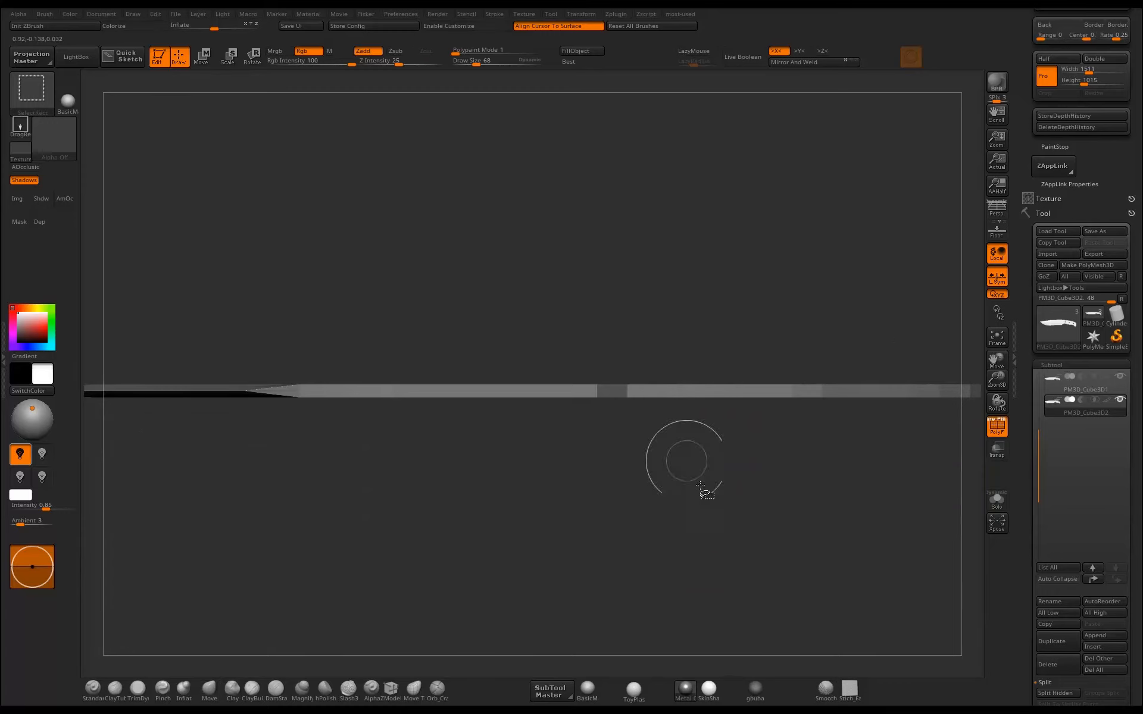
{"action": "left_click_drag", "start_coordinate": [736, 443], "coordinate": [736, 403]}
{"action": "left_click", "coordinate": [767, 315], "text": "ctrl+shift"}
{"action": "left_click_drag", "start_coordinate": [786, 307], "coordinate": [794, 319]}
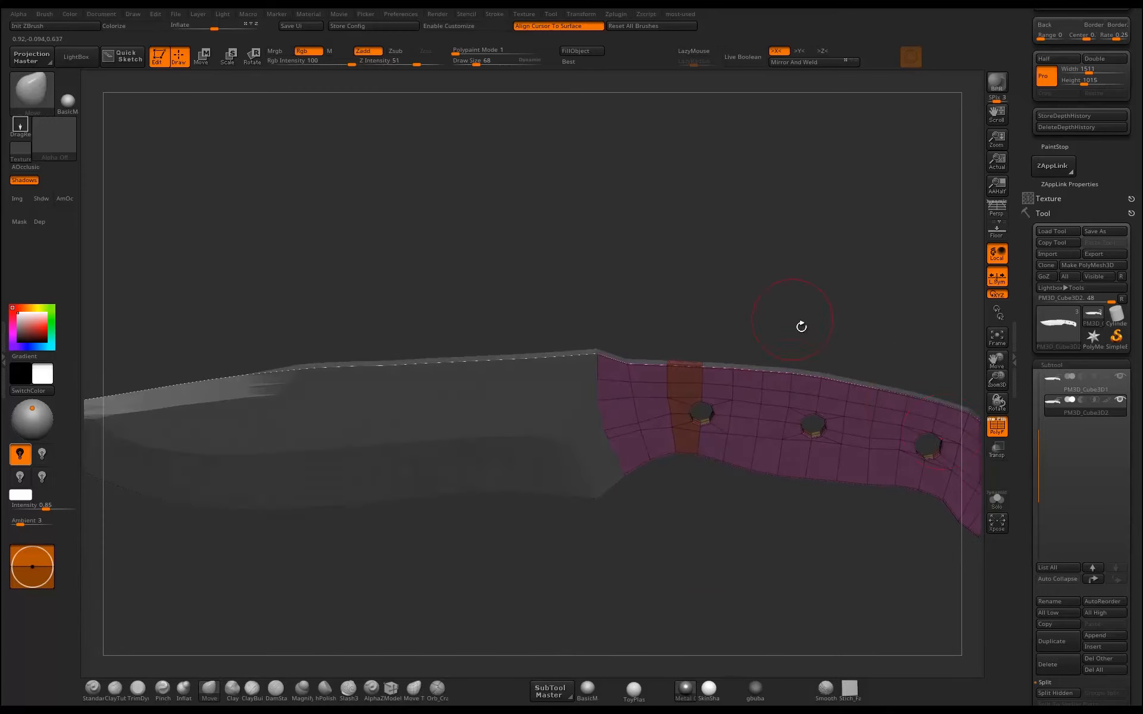
{"action": "left_click", "coordinate": [1000, 503]}
{"action": "left_click_drag", "start_coordinate": [883, 496], "coordinate": [856, 526], "text": "shift"}
{"action": "left_click_drag", "start_coordinate": [817, 516], "coordinate": [800, 510], "text": "ctrl+shift"}
{"action": "left_click_drag", "start_coordinate": [781, 345], "coordinate": [609, 419], "text": "alt"}
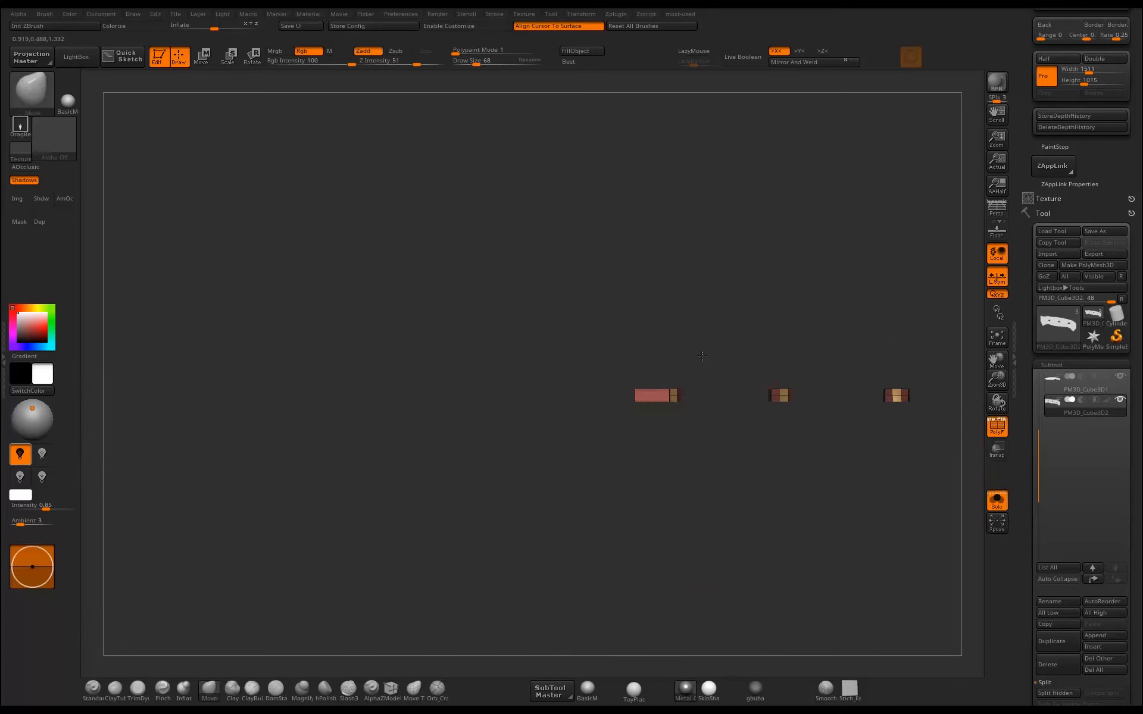
Remove one flat side of the handle copy from view, keeping the opposite side with the rivet-hole walls.
{"action": "mouse_move", "coordinate": [686, 373]}
{"action": "left_mouse_down"}
{"action": "mouse_move", "coordinate": [685, 431]}
{"action": "mouse_move", "coordinate": [689, 329]}
{"action": "mouse_move", "coordinate": [686, 364]}
{"action": "left_mouse_up"}
{"action": "left_click_drag", "start_coordinate": [840, 363], "coordinate": [498, 474], "text": "ctrl+shift"}
{"action": "left_click_drag", "start_coordinate": [741, 387], "coordinate": [749, 259]}
{"action": "left_click", "coordinate": [735, 275], "text": "ctrl+shift"}
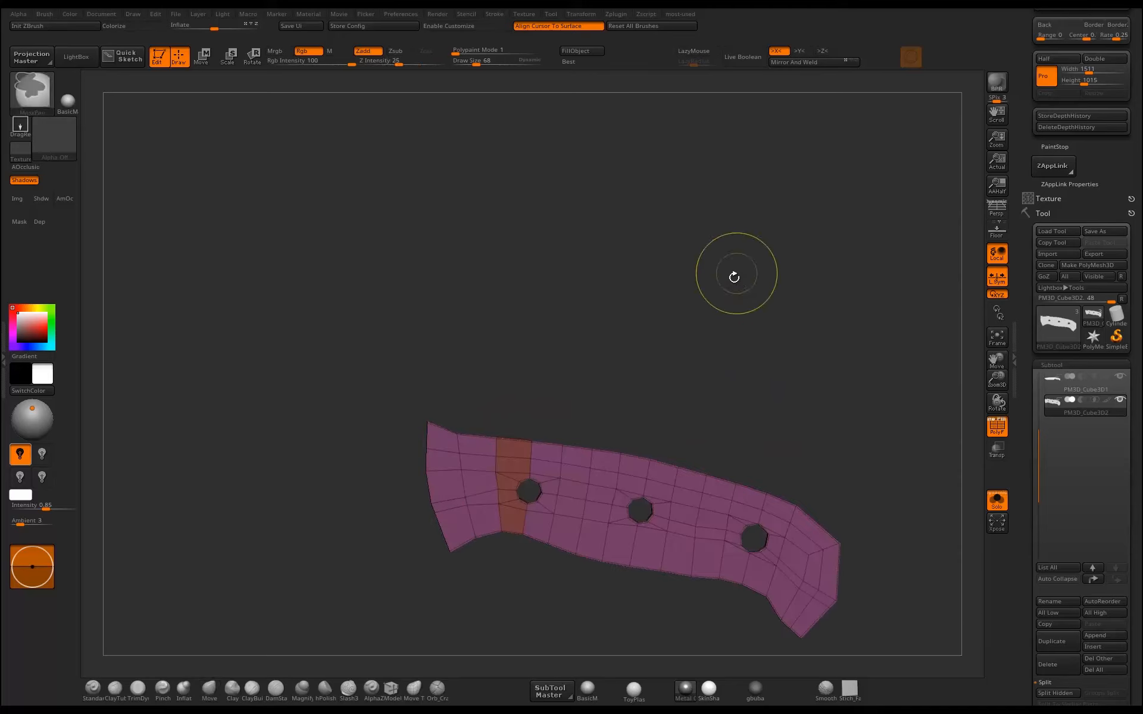
{"action": "left_click_drag", "start_coordinate": [694, 361], "coordinate": [774, 253]}
{"action": "key", "text": "ctrl+shift+a"}
{"action": "left_click", "coordinate": [701, 403]}
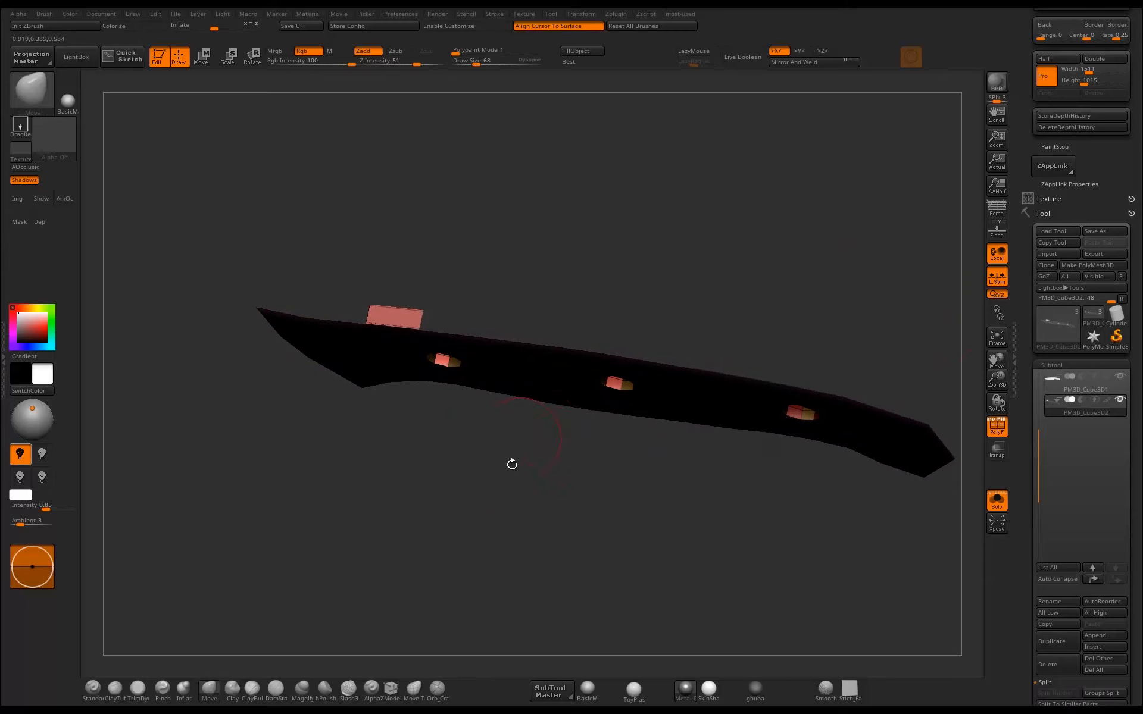
Set the ZModeler polygon action to Delete with the Polyloop target and delete a face loop from the middle rivet hole's wall.
{"action": "left_click_drag", "start_coordinate": [516, 446], "coordinate": [543, 528], "text": "shift"}
{"action": "left_click_drag", "start_coordinate": [869, 254], "coordinate": [405, 349], "text": "ctrl+shift"}
{"action": "left_click_drag", "start_coordinate": [523, 497], "coordinate": [531, 383]}
{"action": "left_click_drag", "start_coordinate": [572, 510], "coordinate": [750, 519], "text": "ctrl+shift"}
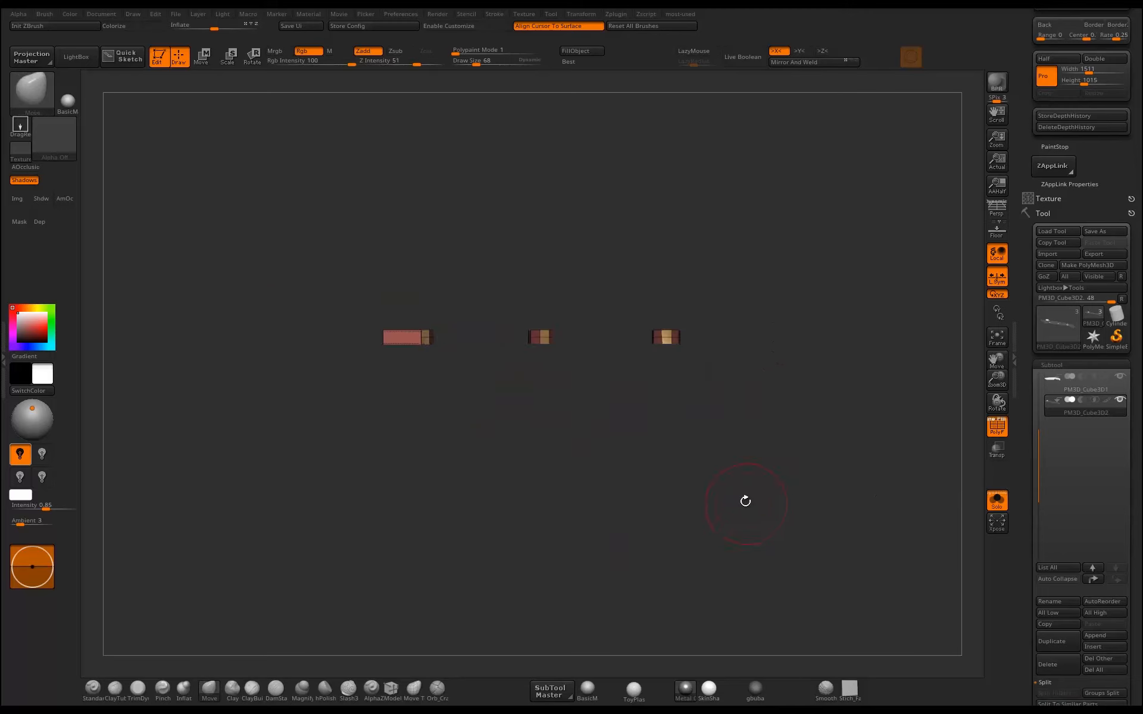
{"action": "left_click_drag", "start_coordinate": [685, 489], "coordinate": [700, 567], "text": "alt"}
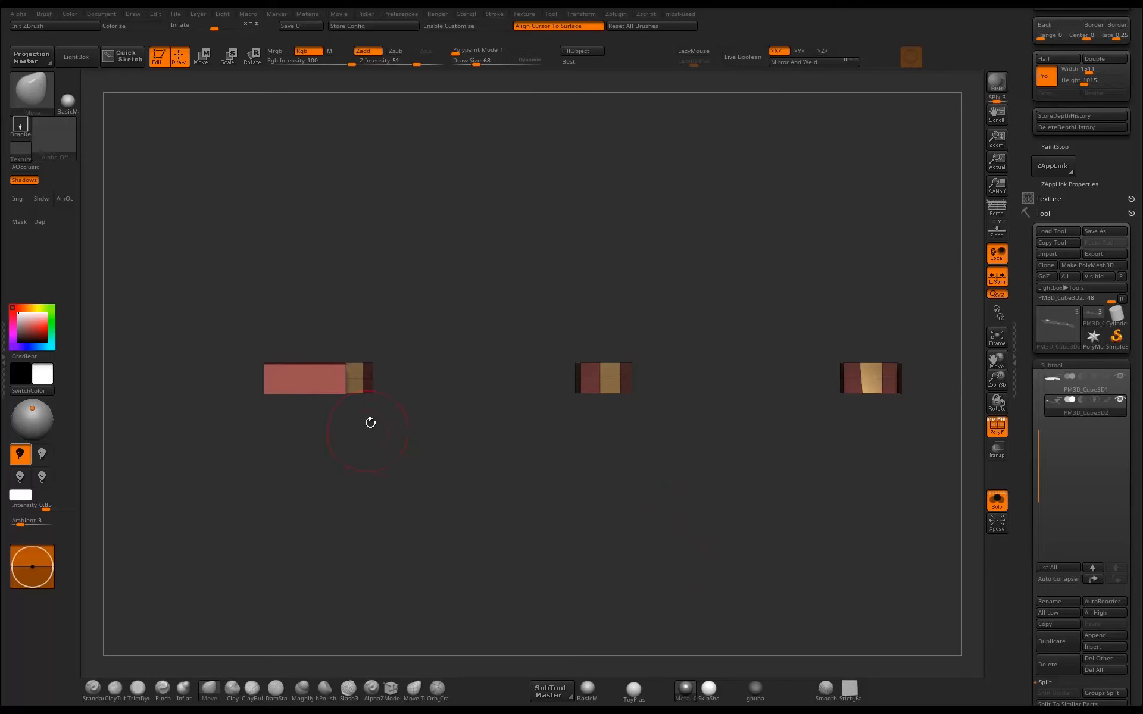
{"action": "left_click", "coordinate": [392, 690]}
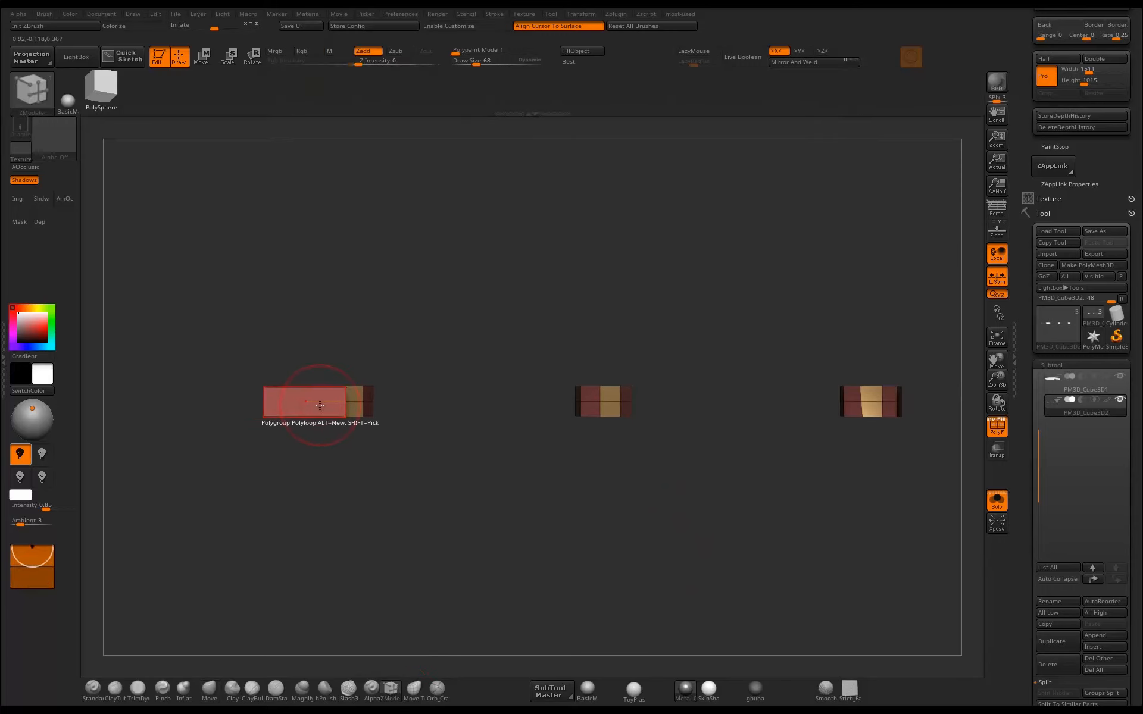
{"action": "key", "text": "space"}
{"action": "left_click", "coordinate": [214, 350]}
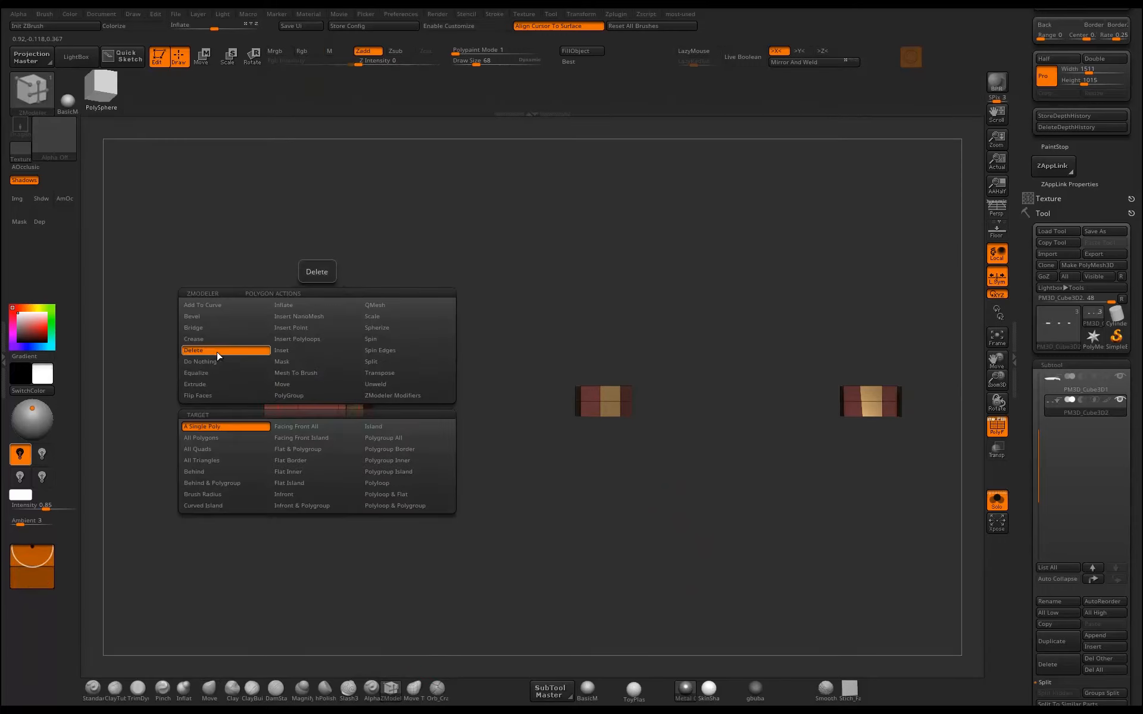
{"action": "left_click", "coordinate": [384, 485]}
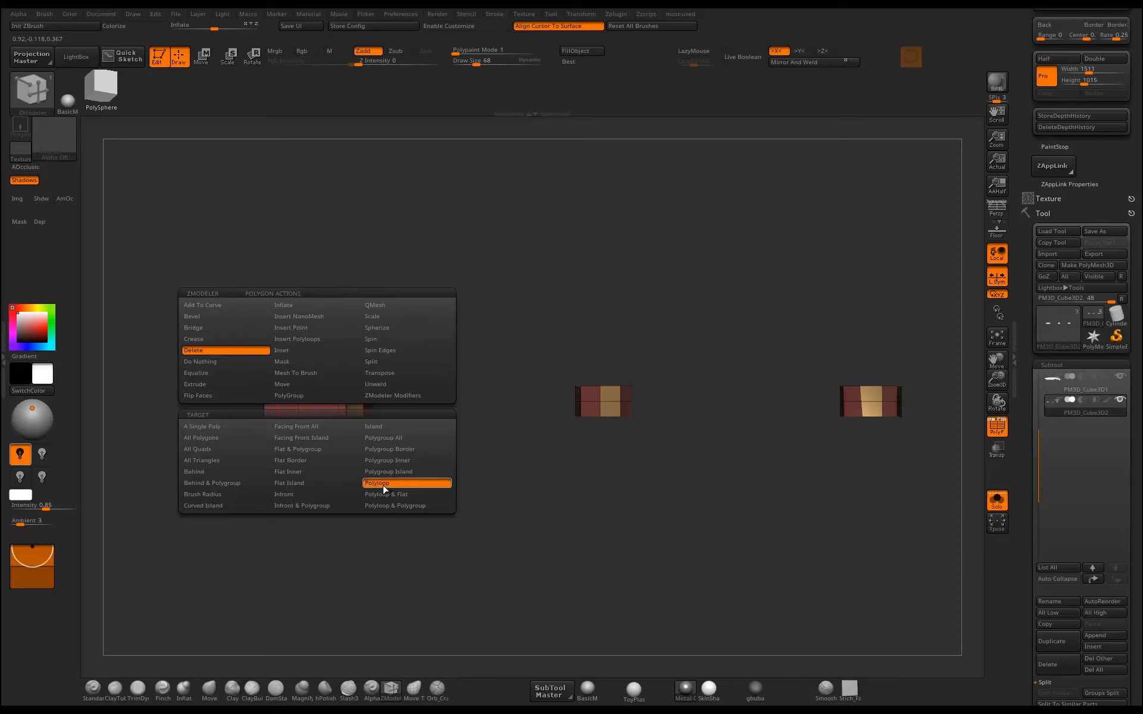
{"action": "left_click", "coordinate": [217, 363]}
{"action": "left_click", "coordinate": [295, 350]}
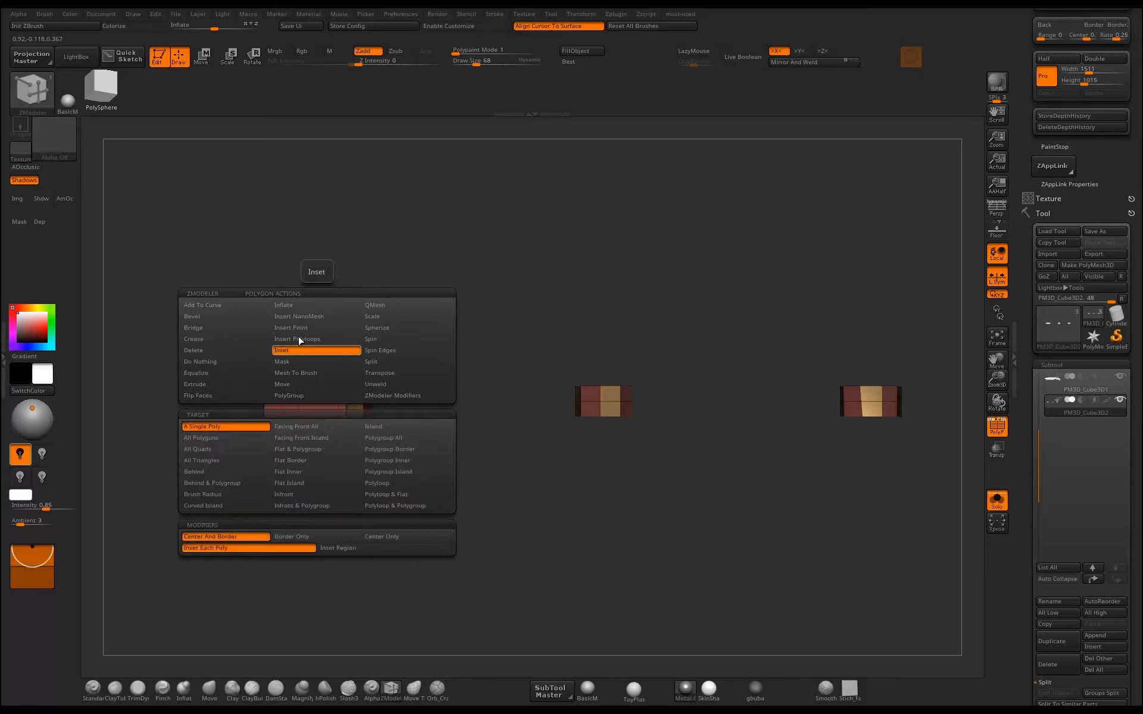
{"action": "left_click", "coordinate": [311, 395]}
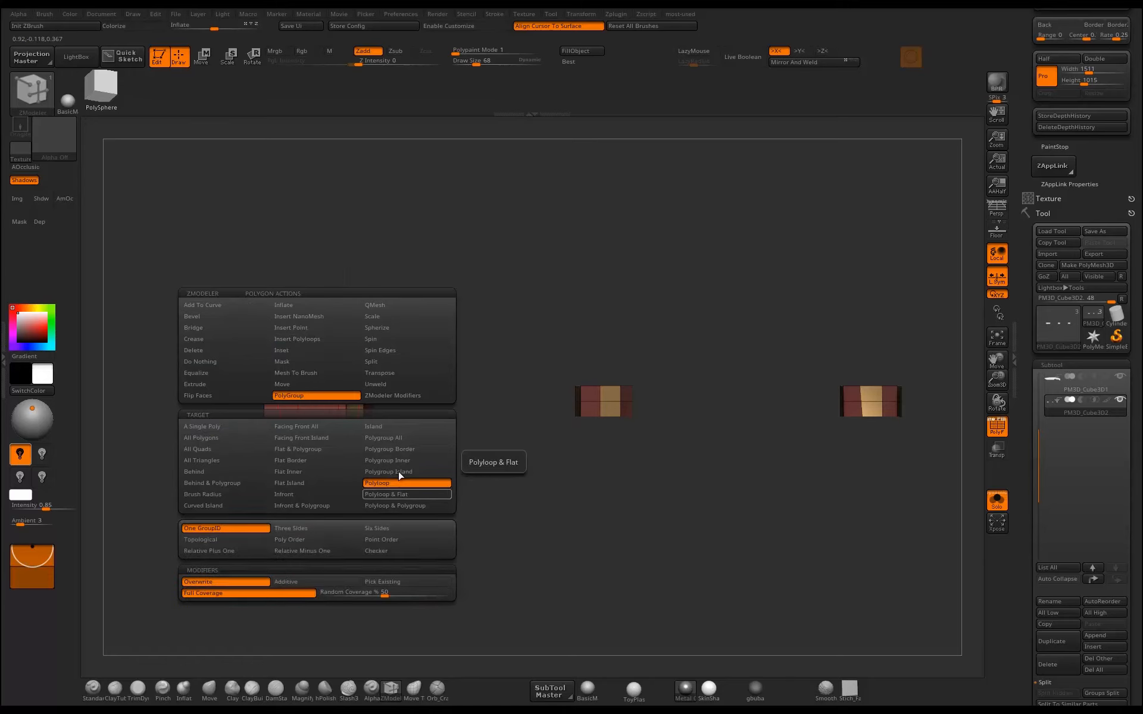
{"action": "left_click", "coordinate": [213, 386]}
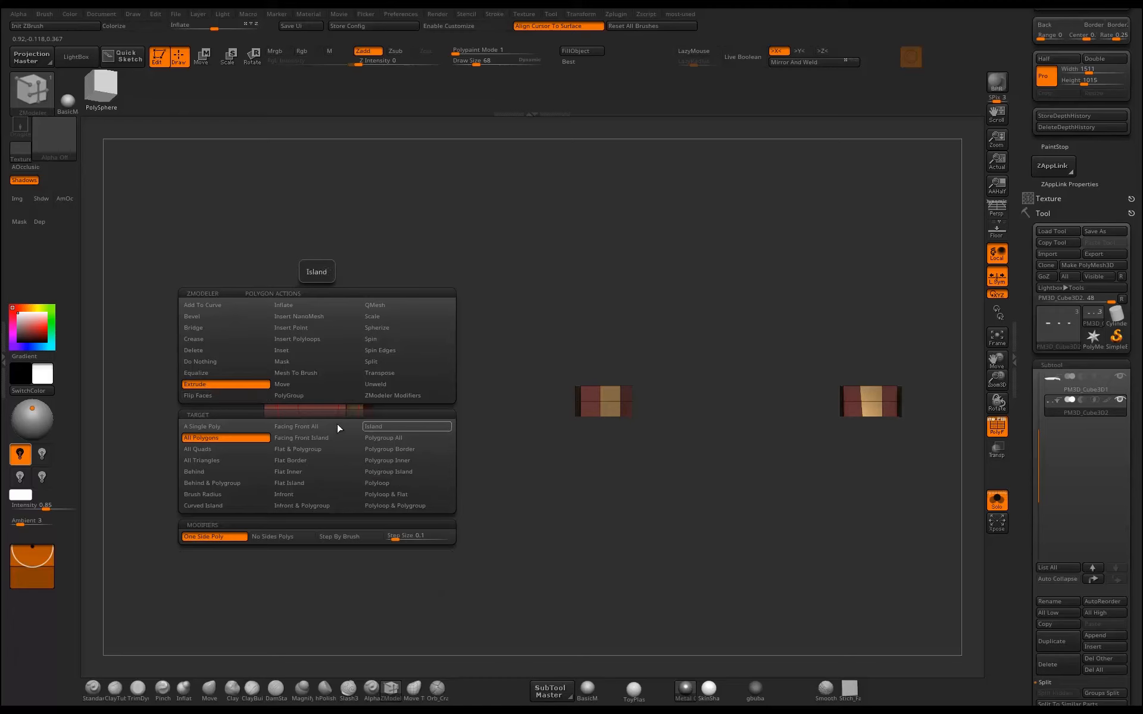
{"action": "left_click", "coordinate": [214, 351]}
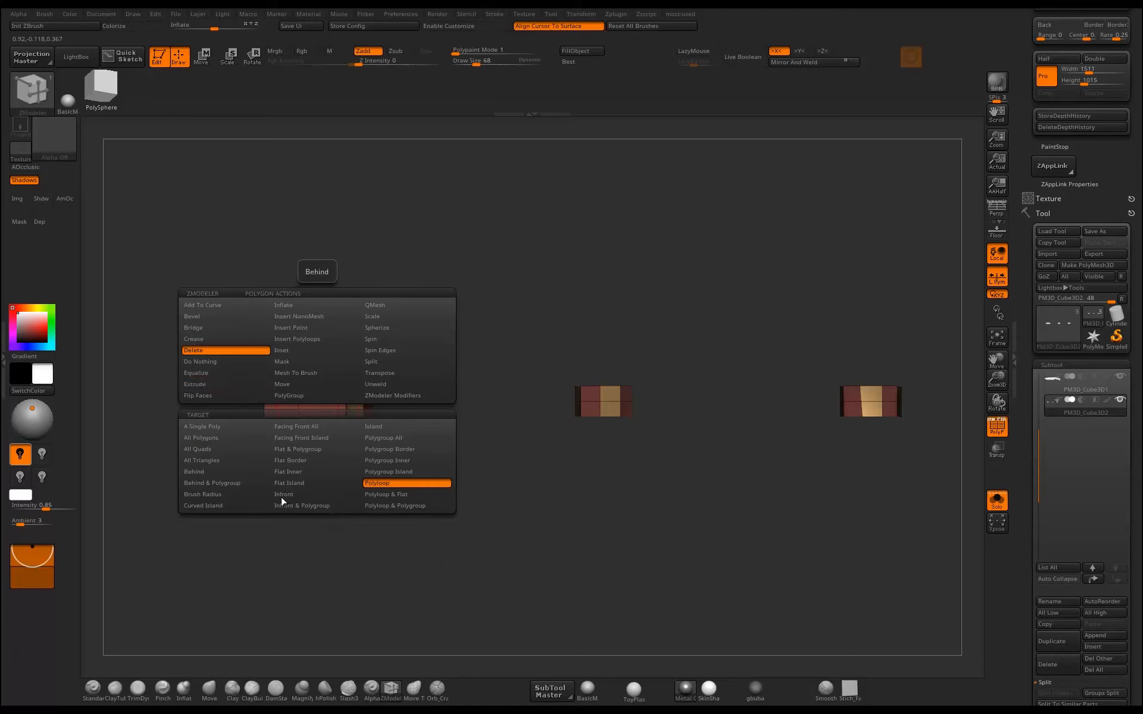
{"action": "left_click", "coordinate": [610, 408]}
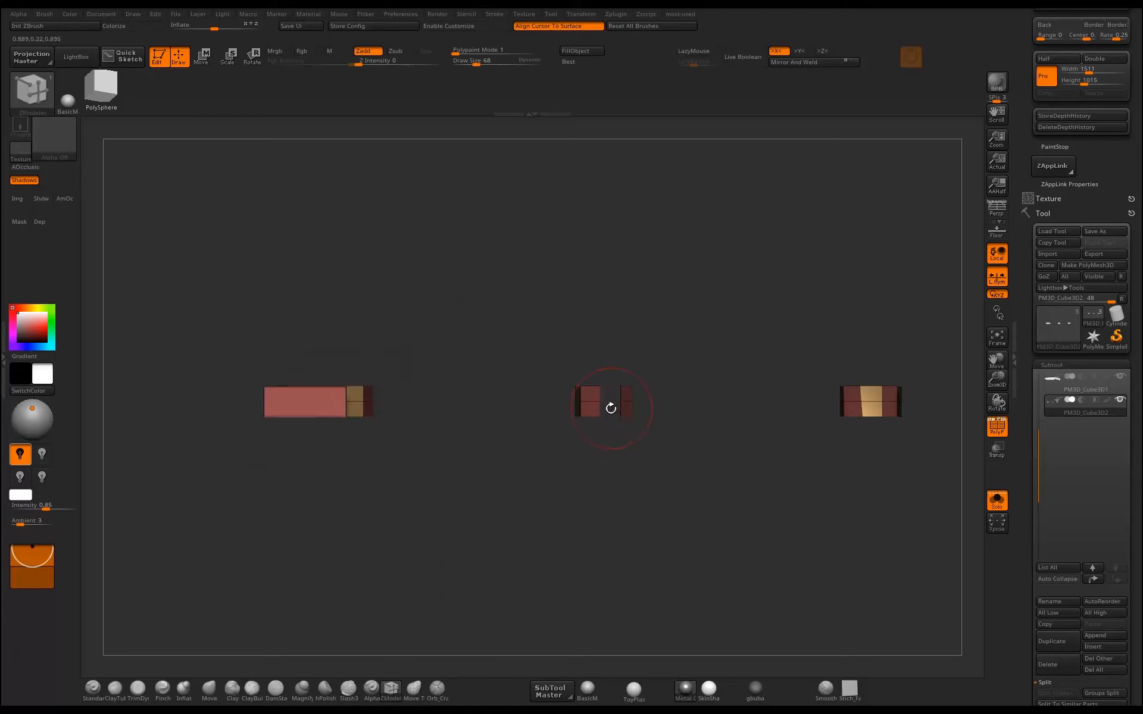
Delete the remaining face loops from the rivet-hole walls of the handle copy.
{"action": "left_click", "coordinate": [598, 396]}
{"action": "left_click_drag", "start_coordinate": [704, 429], "coordinate": [718, 312]}
{"action": "key", "text": "ctrl+z"}
{"action": "key", "text": "ctrl+z"}
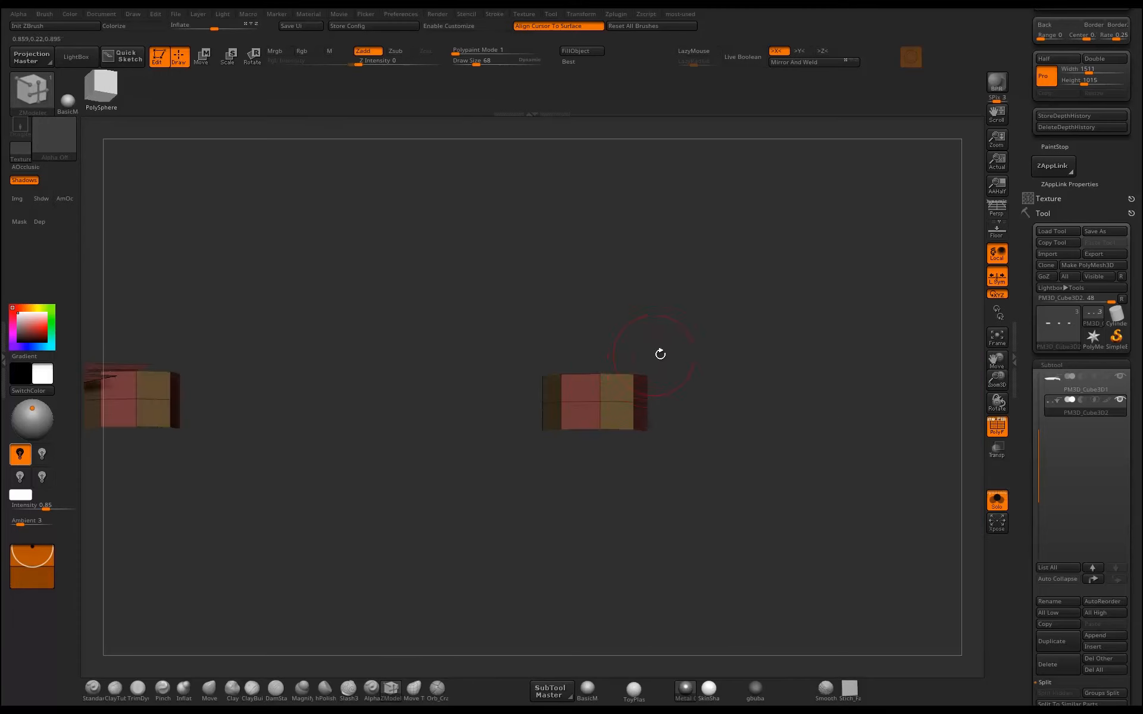
{"action": "left_click", "coordinate": [608, 391]}
{"action": "left_click_drag", "start_coordinate": [696, 342], "coordinate": [354, 464]}
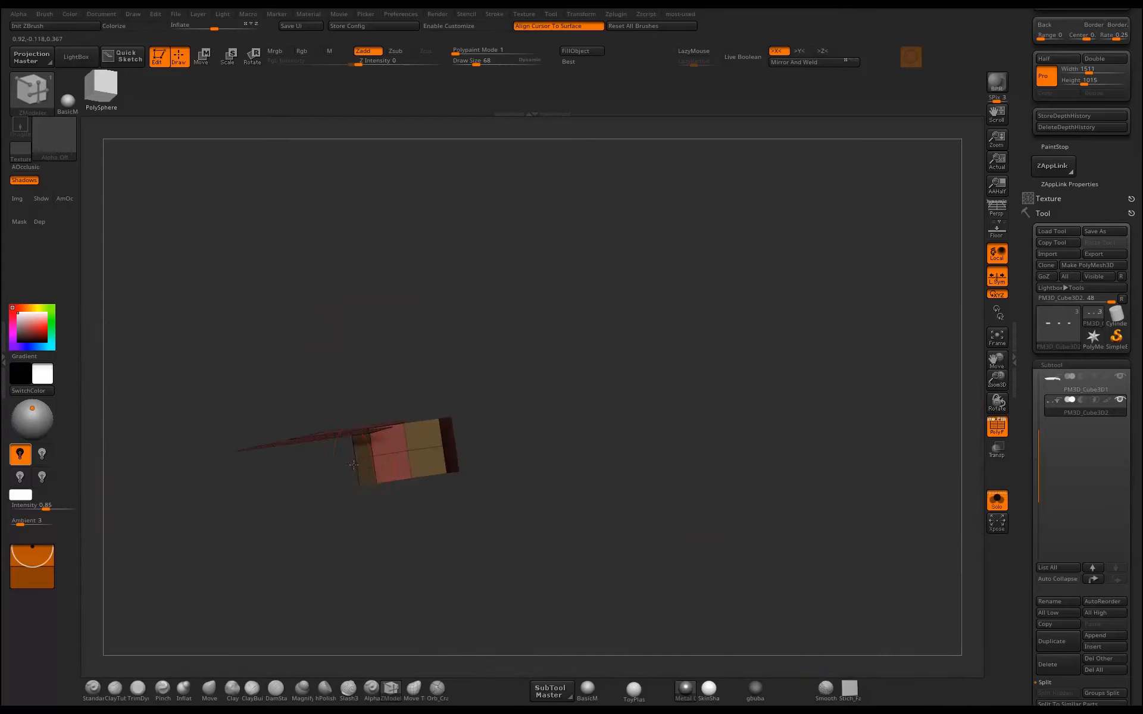
{"action": "left_click", "coordinate": [397, 441]}
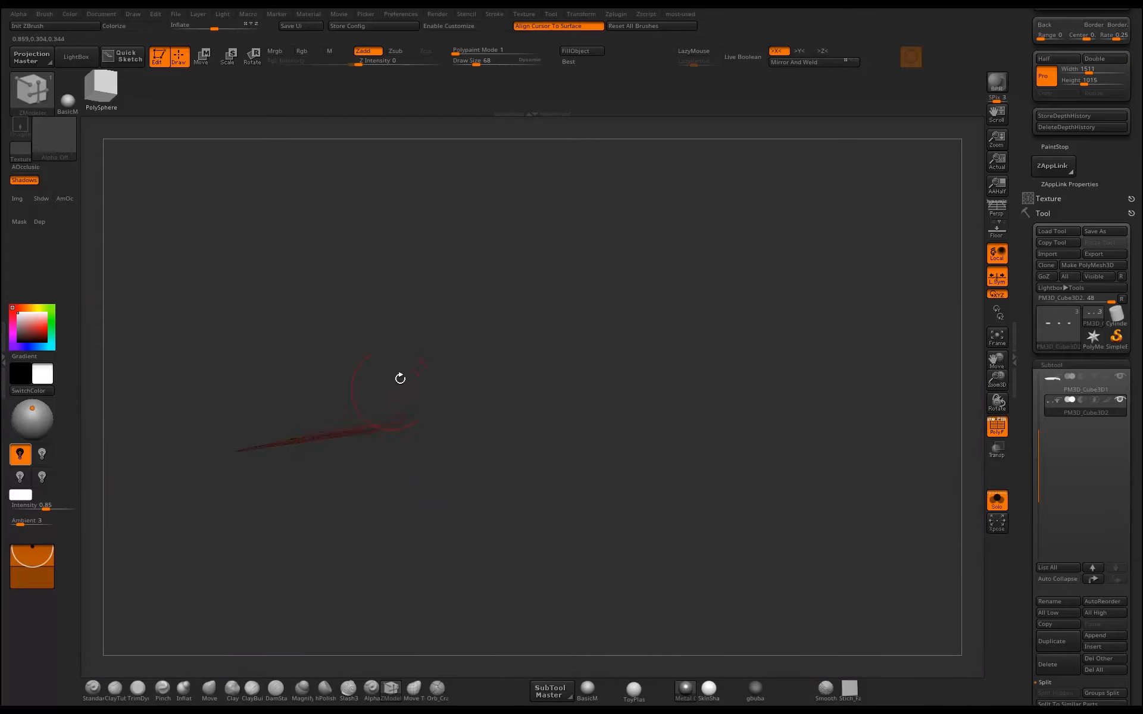
{"action": "left_click_drag", "start_coordinate": [400, 379], "coordinate": [257, 442]}
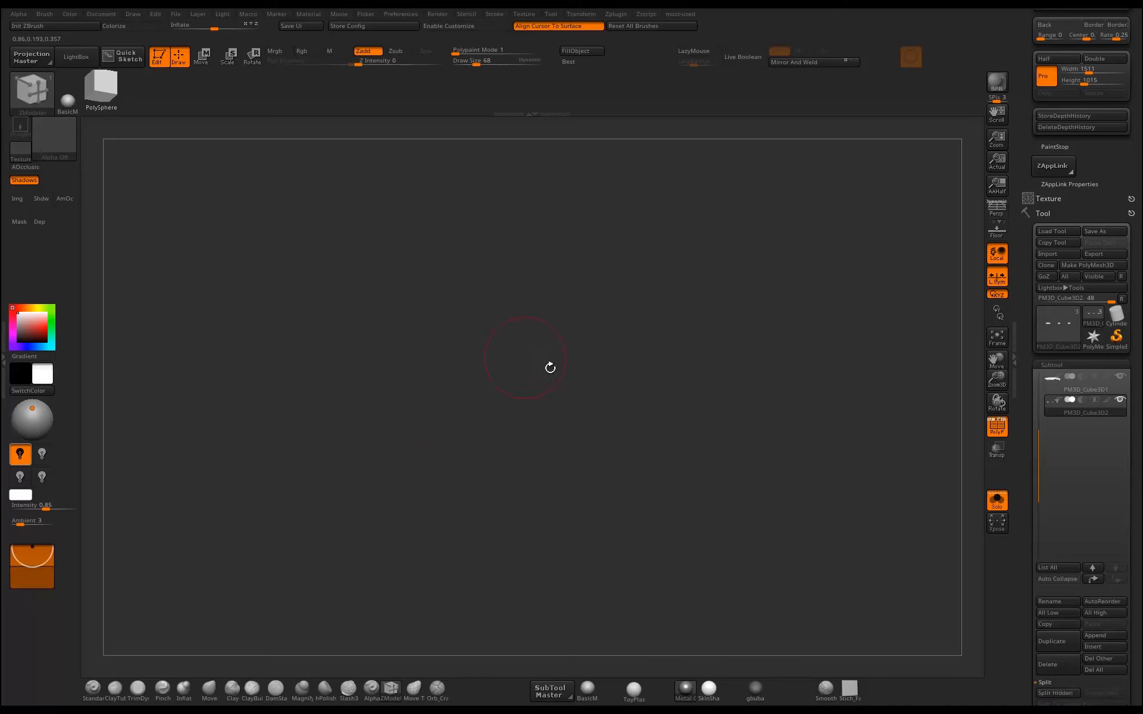
Bring the flat side of the handle copy back into view and merge its faces into a single polygroup.
{"action": "left_click_drag", "start_coordinate": [582, 304], "coordinate": [529, 298]}
{"action": "left_click_drag", "start_coordinate": [616, 331], "coordinate": [657, 275]}
{"action": "key", "text": "space"}
{"action": "left_click", "coordinate": [646, 424]}
{"action": "left_click_drag", "start_coordinate": [773, 318], "coordinate": [684, 384], "text": "shift"}
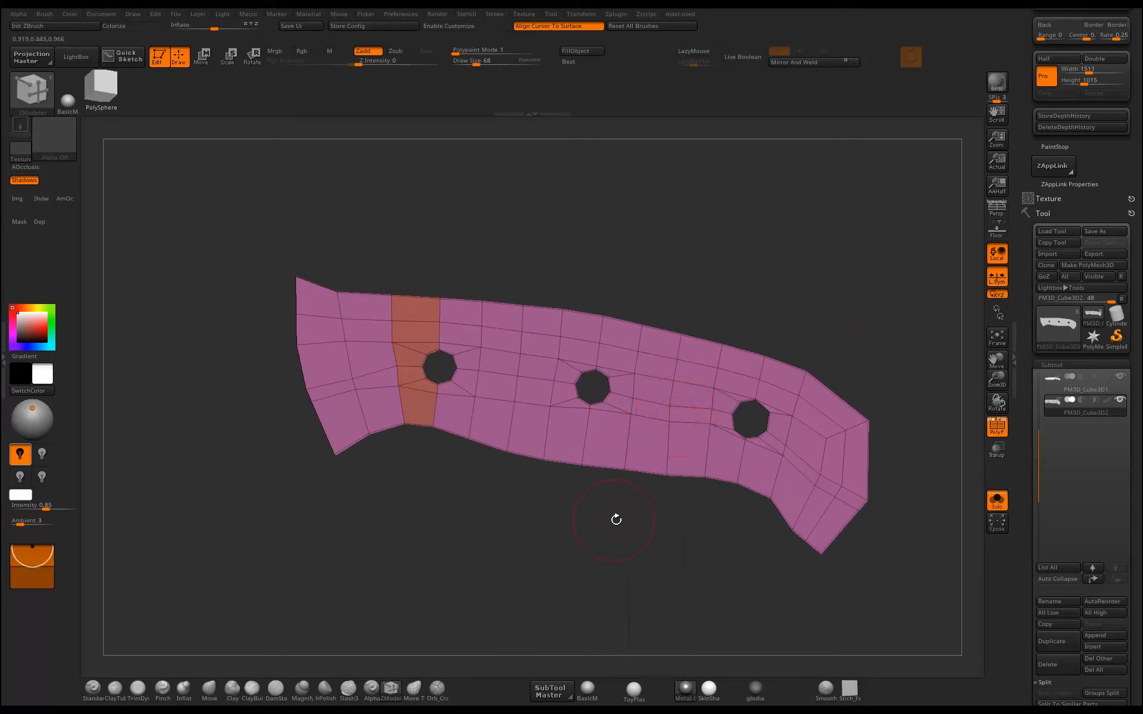
{"action": "mouse_move", "coordinate": [621, 523]}
{"action": "left_mouse_down"}
{"action": "mouse_move", "coordinate": [594, 535]}
{"action": "mouse_move", "coordinate": [630, 543]}
{"action": "left_mouse_up"}
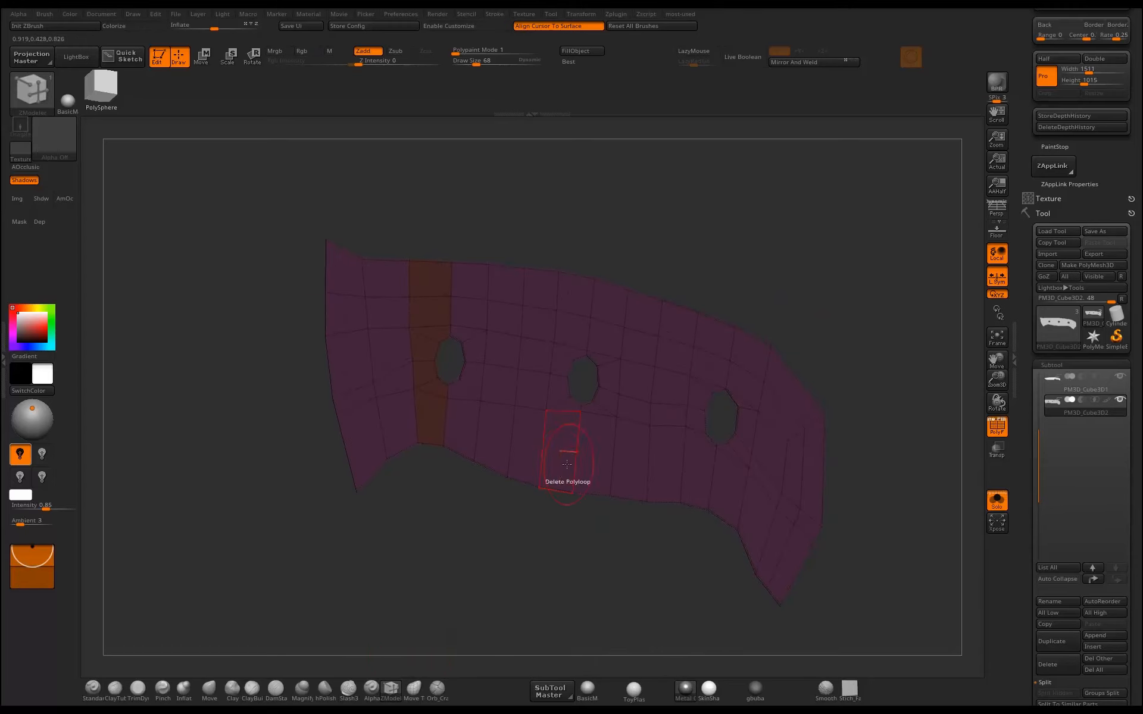
{"action": "key", "text": "space"}
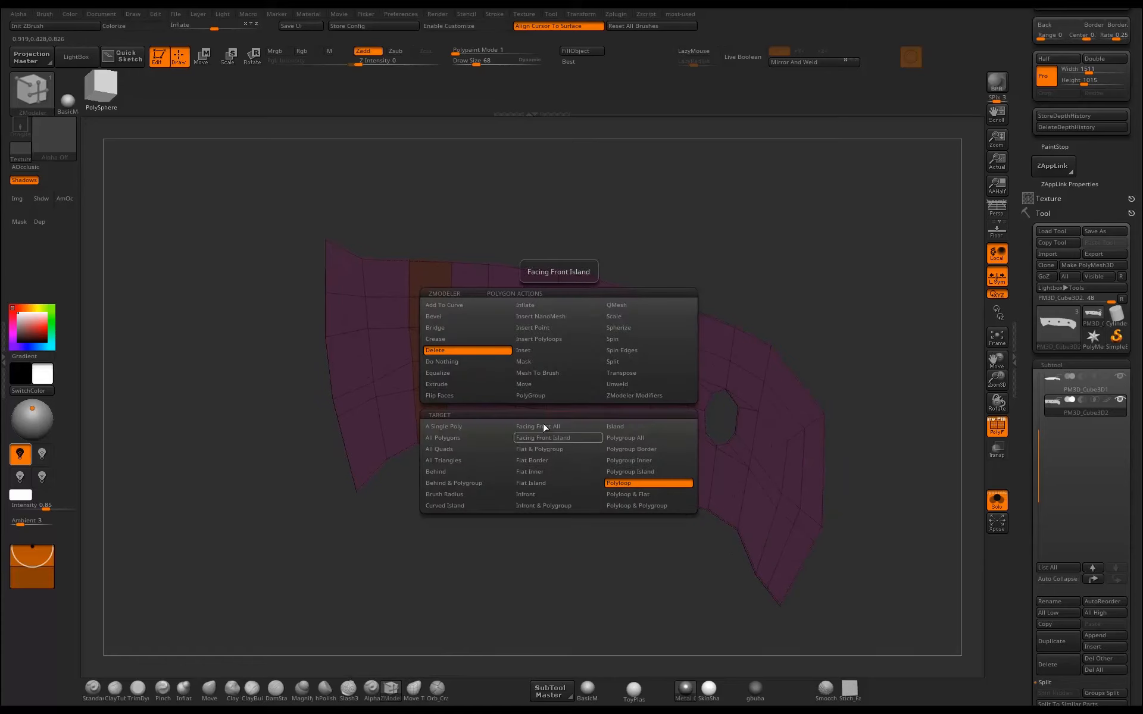
{"action": "left_click", "coordinate": [508, 429]}
{"action": "key", "text": "ctrl+q"}
{"action": "left_click", "coordinate": [664, 632]}
Extrude all polygons of the flat handle side with ZModeler to form a thick handle scale.
{"action": "key", "text": "space"}
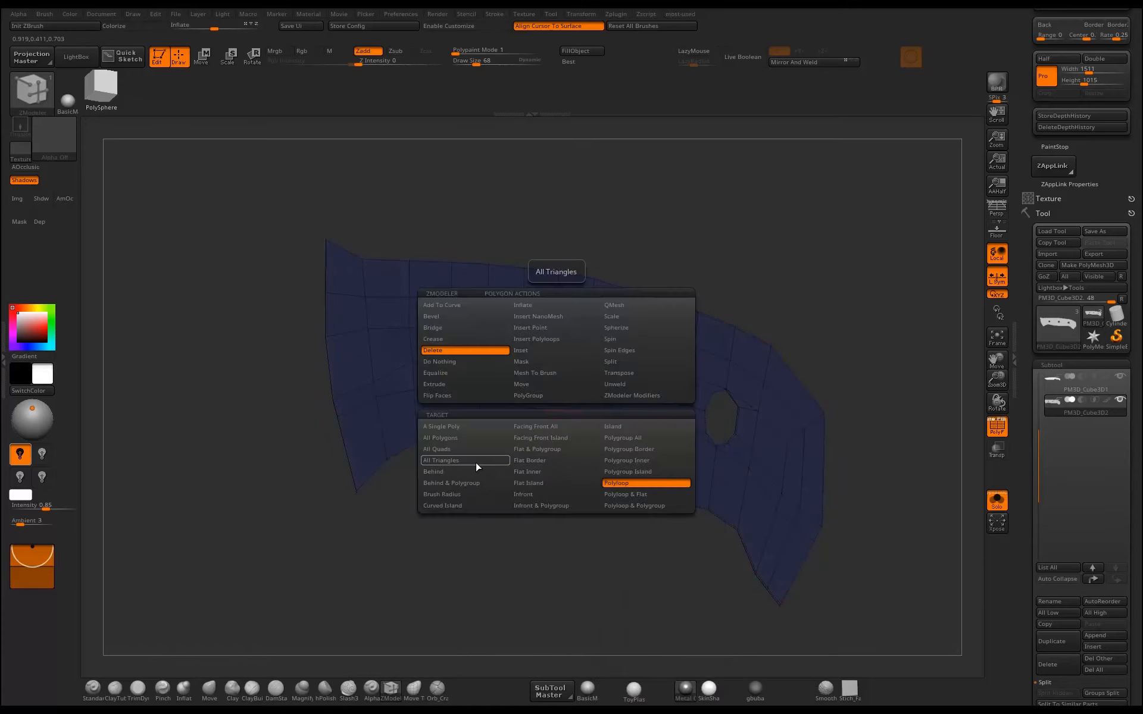
{"action": "left_click", "coordinate": [458, 384]}
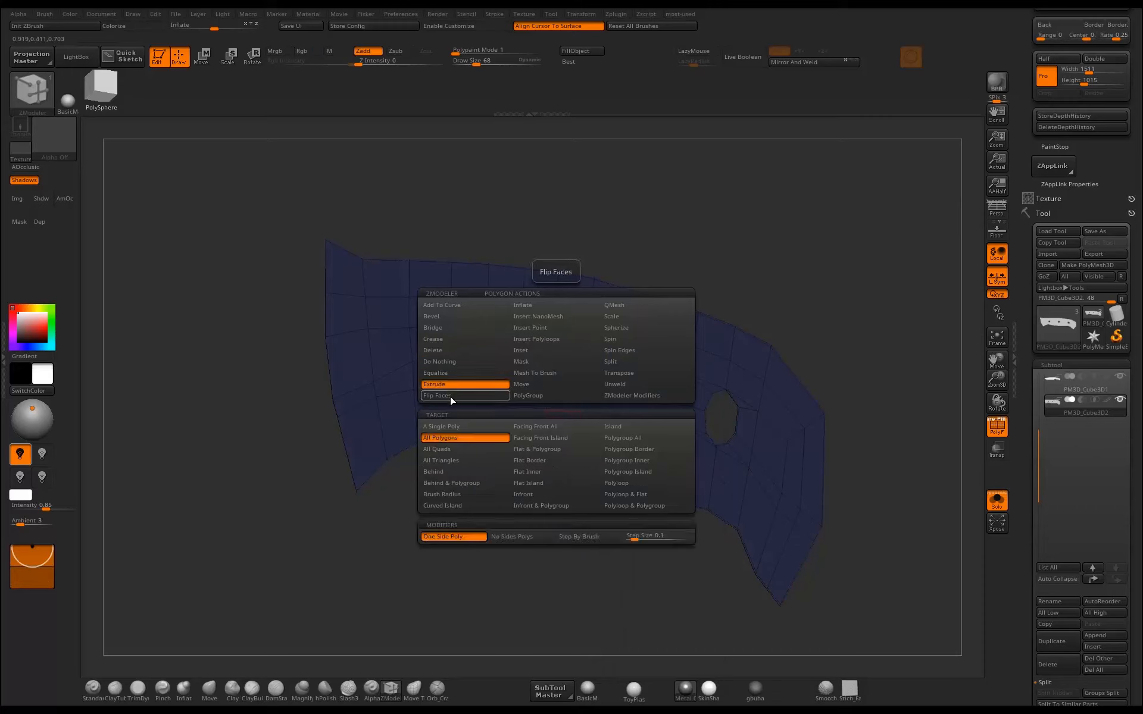
{"action": "left_click_drag", "start_coordinate": [572, 523], "coordinate": [611, 528]}
{"action": "left_click_drag", "start_coordinate": [586, 457], "coordinate": [622, 480]}
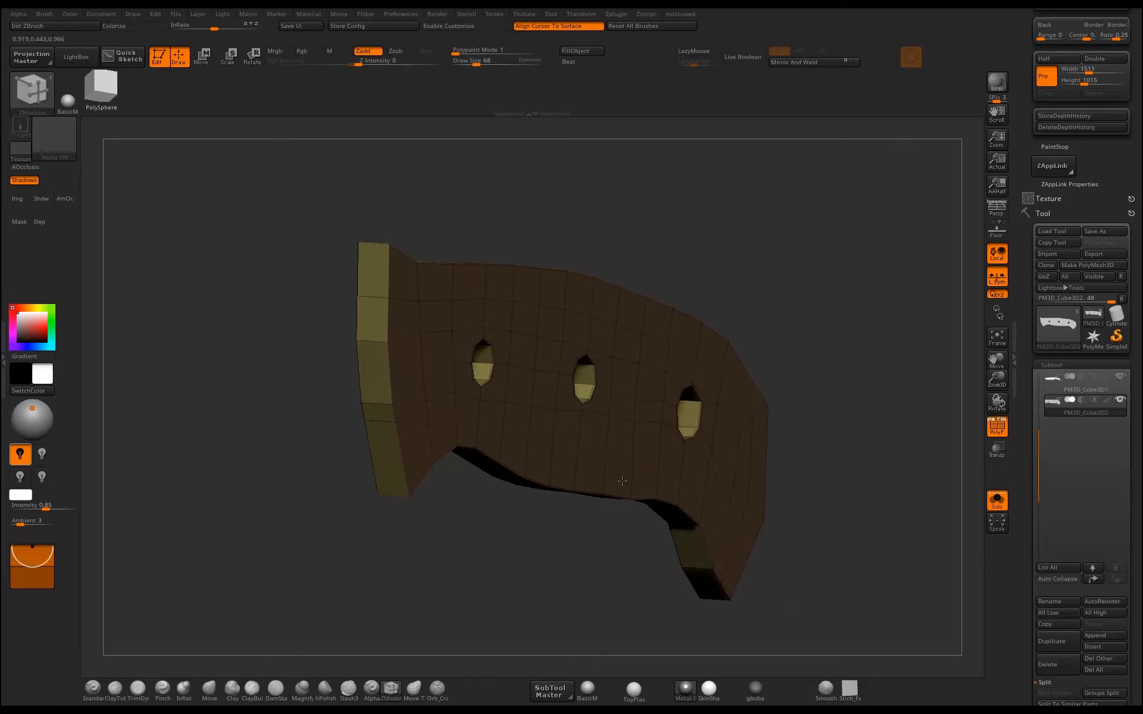
Isolate the front face polygroup of the extruded handle scale and view it straight on.
{"action": "mouse_move", "coordinate": [581, 560]}
{"action": "left_mouse_down", "text": "shift"}
{"action": "mouse_move", "coordinate": [516, 555]}
{"action": "mouse_move", "coordinate": [571, 538]}
{"action": "left_mouse_up", "text": "shift"}
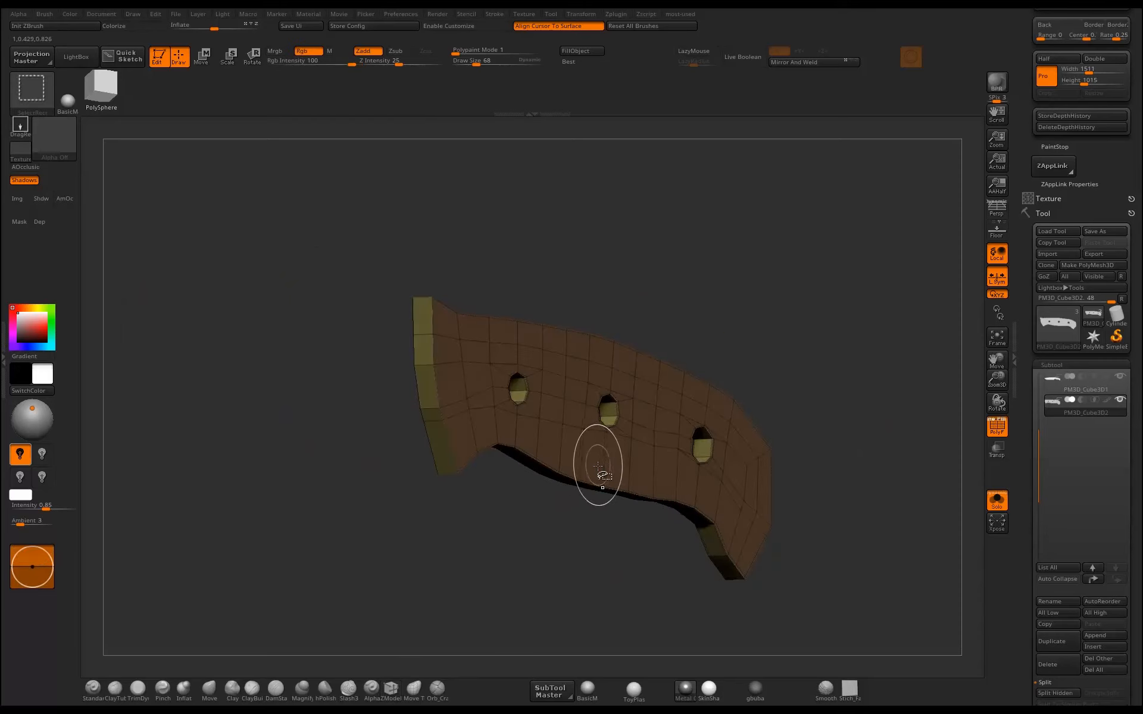
{"action": "left_click_drag", "start_coordinate": [652, 534], "coordinate": [609, 574]}
{"action": "left_click", "coordinate": [647, 484], "text": "ctrl+shift"}
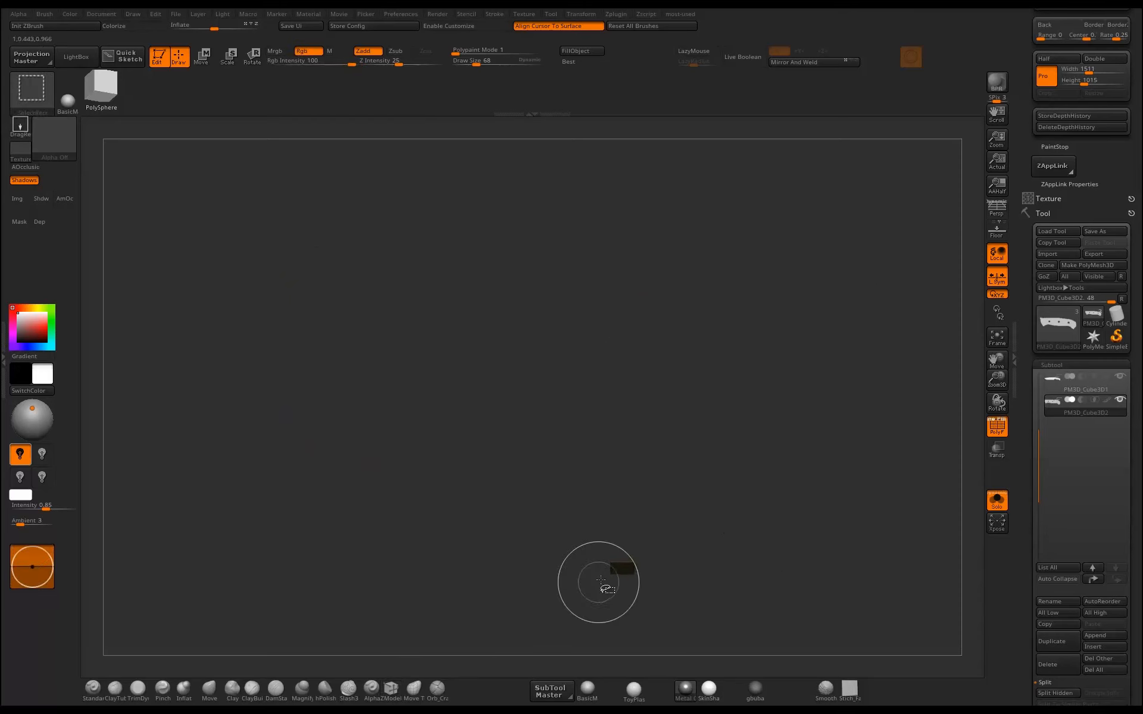
{"action": "left_click", "coordinate": [667, 574], "text": "ctrl+shift"}
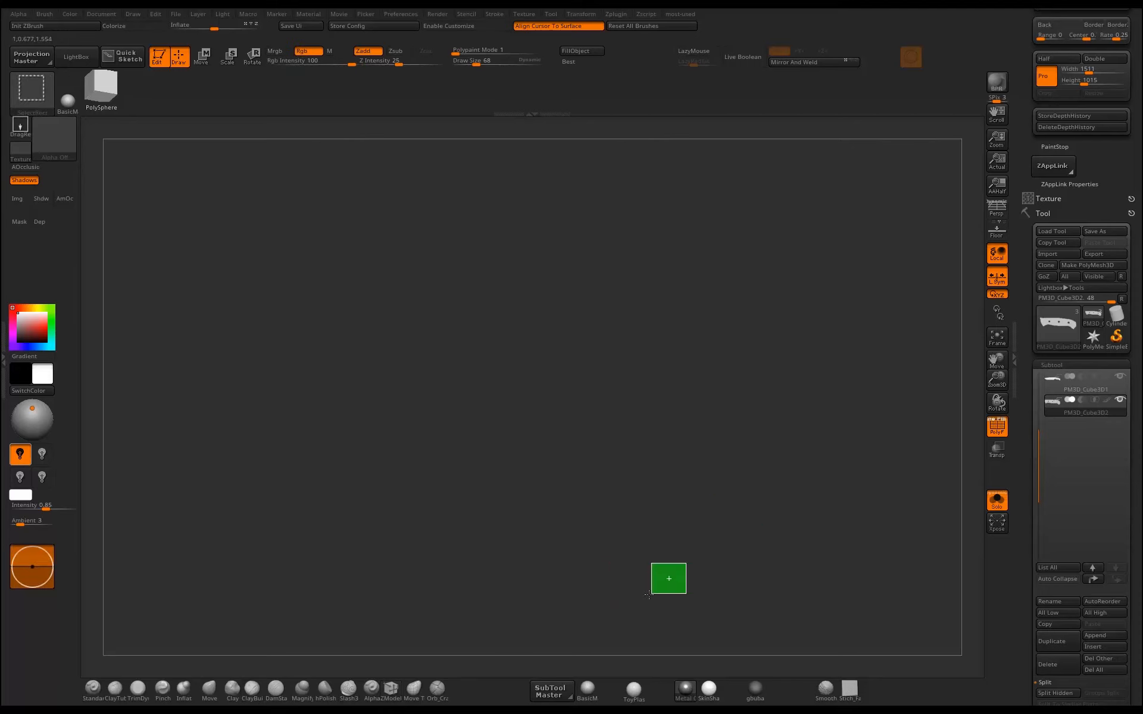
{"action": "left_click_drag", "start_coordinate": [660, 569], "coordinate": [593, 579]}
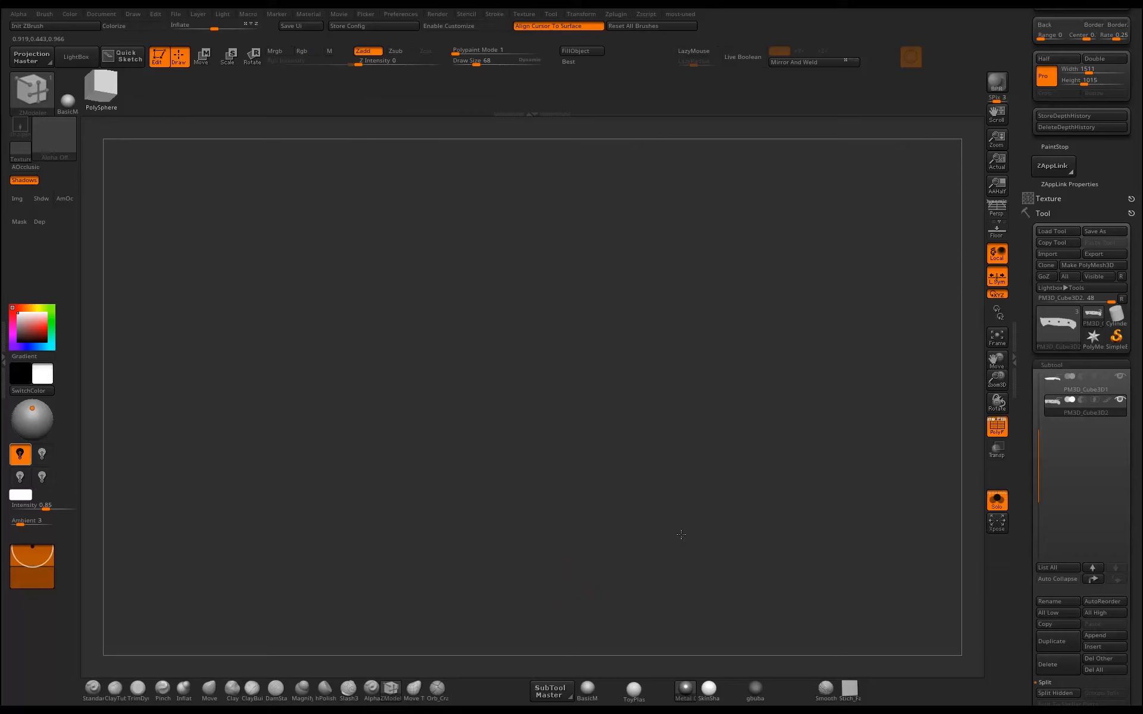
{"action": "left_click_drag", "start_coordinate": [681, 534], "coordinate": [703, 454]}
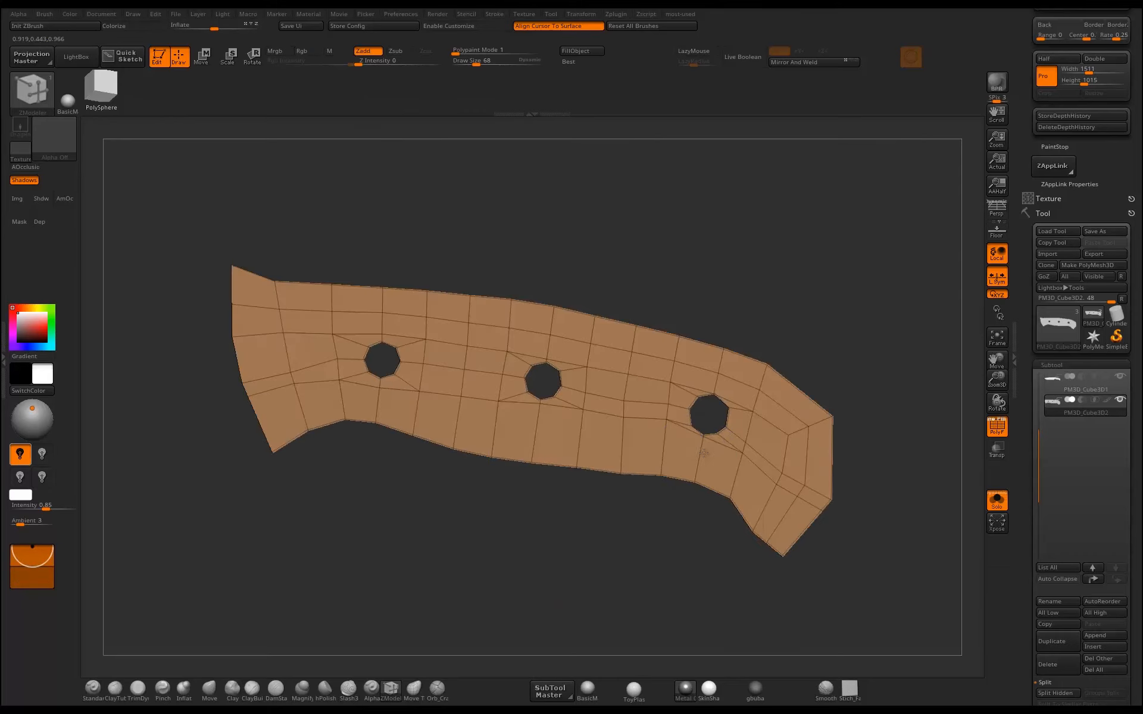
Mask the areas around the three rivet holes on the scale's front face.
{"action": "left_click_drag", "start_coordinate": [528, 526], "coordinate": [592, 540], "text": "alt"}
{"action": "key", "text": "w"}
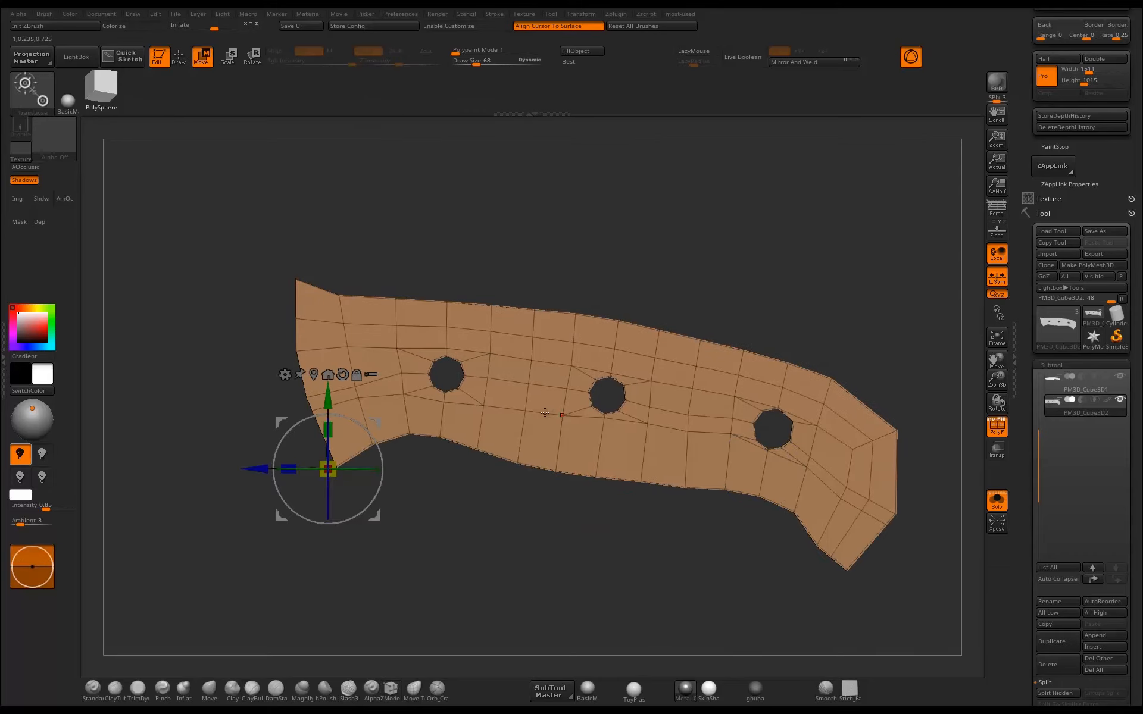
{"action": "key", "text": "q"}
{"action": "left_click_drag", "start_coordinate": [506, 516], "coordinate": [504, 484], "text": "alt"}
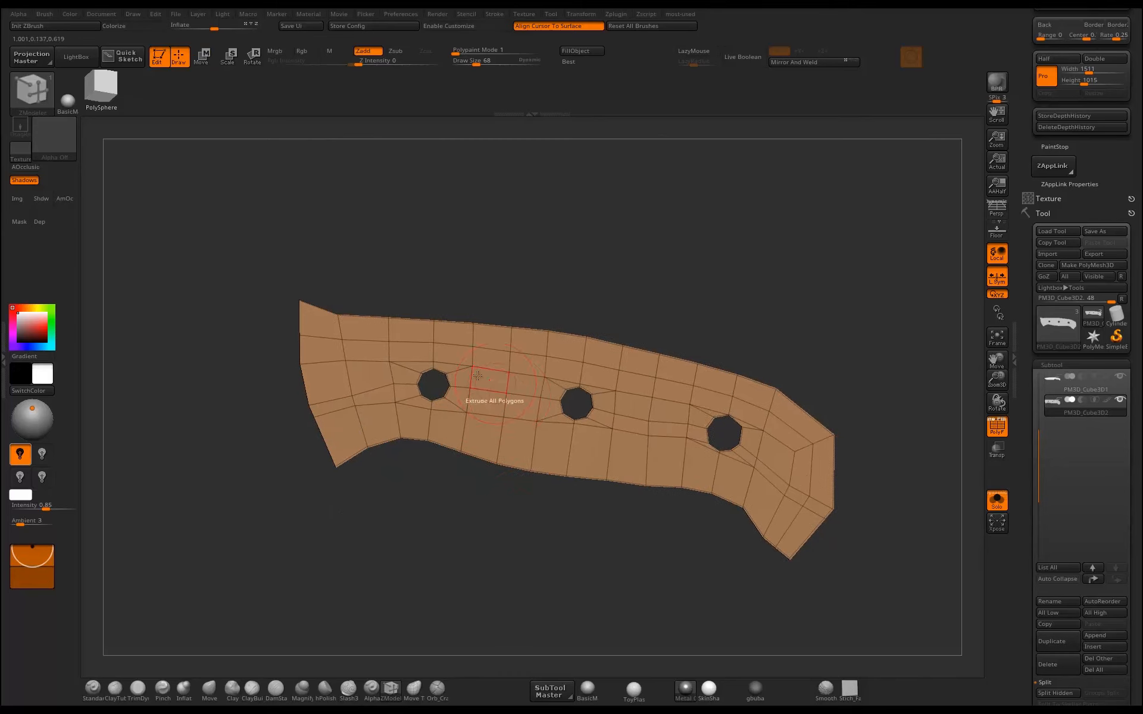
{"action": "mouse_move", "coordinate": [450, 293]}
{"action": "left_mouse_down", "text": "ctrl"}
{"action": "mouse_move", "coordinate": [500, 399]}
{"action": "mouse_move", "coordinate": [483, 408]}
{"action": "left_mouse_up", "text": "ctrl"}
{"action": "mouse_move", "coordinate": [539, 282]}
{"action": "left_mouse_down", "text": "ctrl"}
{"action": "mouse_move", "coordinate": [613, 378]}
{"action": "mouse_move", "coordinate": [610, 431]}
{"action": "left_mouse_up", "text": "ctrl"}
{"action": "mouse_move", "coordinate": [714, 311]}
{"action": "left_mouse_down", "text": "ctrl"}
{"action": "mouse_move", "coordinate": [755, 345]}
{"action": "mouse_move", "coordinate": [755, 452]}
{"action": "left_mouse_up", "text": "ctrl"}
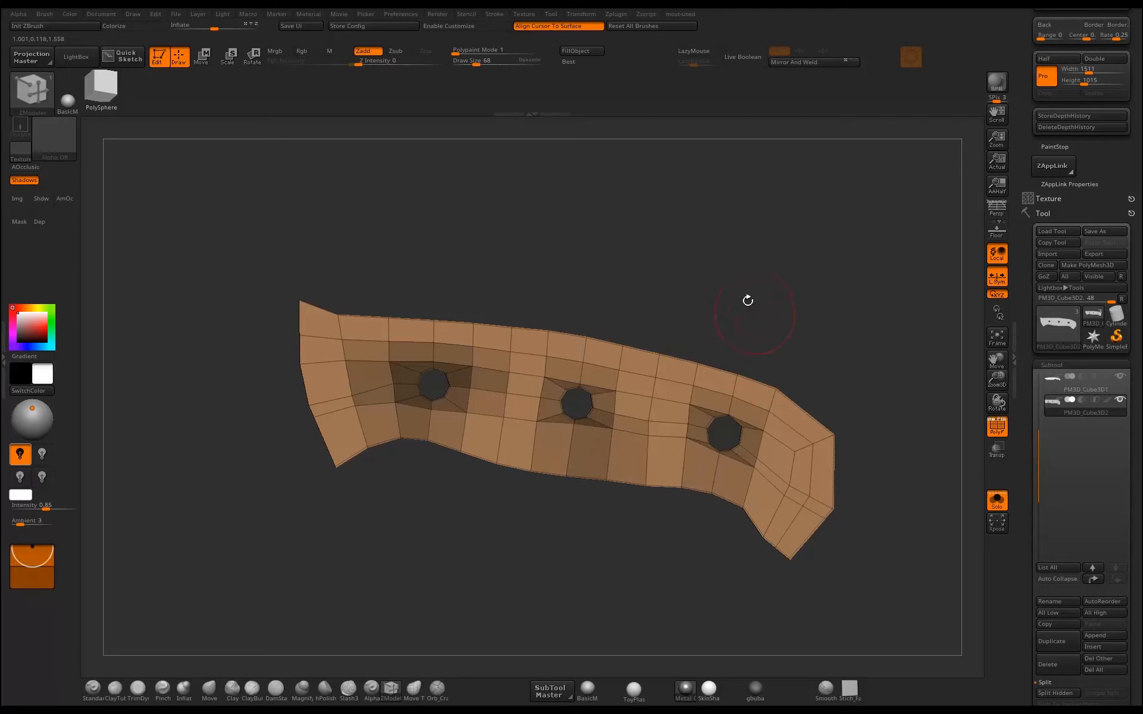
Pull the upper and lower outline of the scale's front face inward with the Move brush.
{"action": "left_click_drag", "start_coordinate": [691, 348], "coordinate": [690, 351]}
{"action": "left_click_drag", "start_coordinate": [628, 324], "coordinate": [544, 319]}
{"action": "left_click_drag", "start_coordinate": [513, 305], "coordinate": [508, 315]}
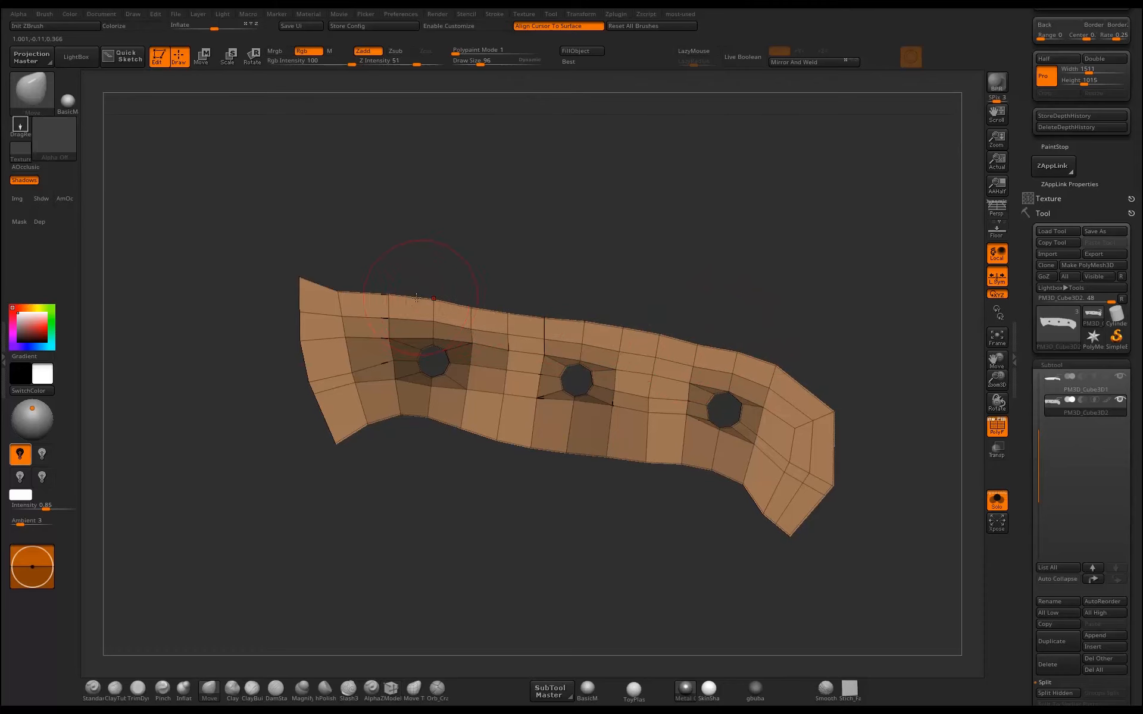
{"action": "left_click_drag", "start_coordinate": [417, 297], "coordinate": [360, 298]}
{"action": "left_click_drag", "start_coordinate": [333, 296], "coordinate": [330, 301]}
{"action": "left_click_drag", "start_coordinate": [377, 429], "coordinate": [368, 412]}
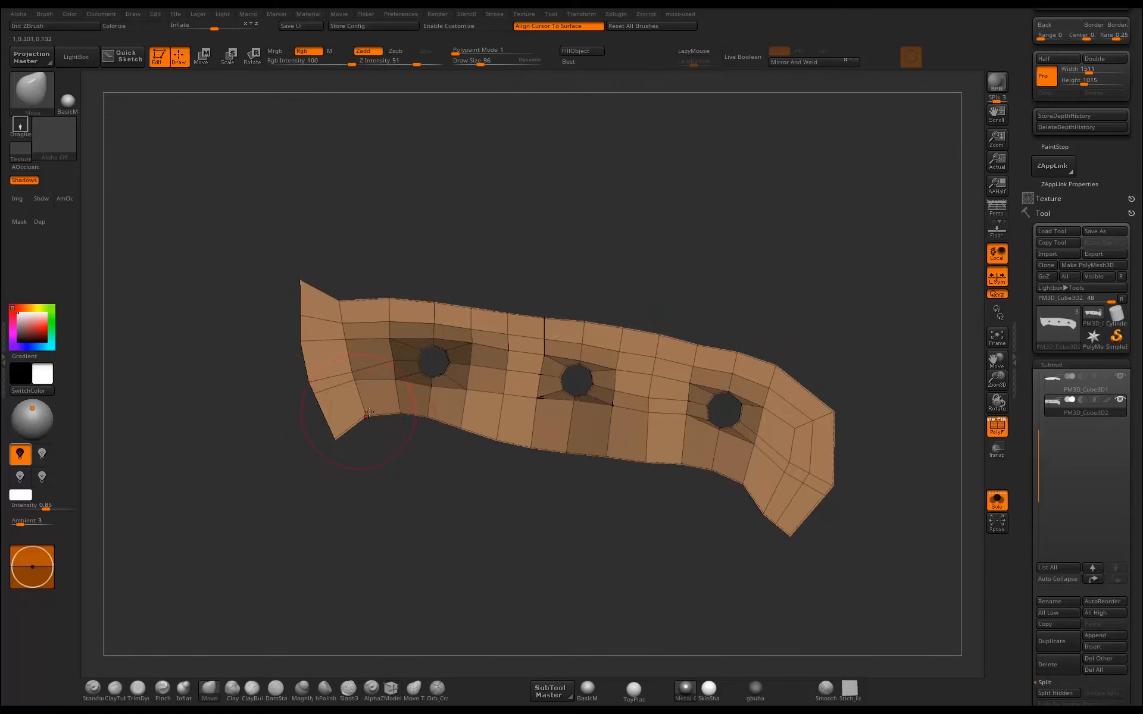
{"action": "left_click_drag", "start_coordinate": [510, 428], "coordinate": [536, 429]}
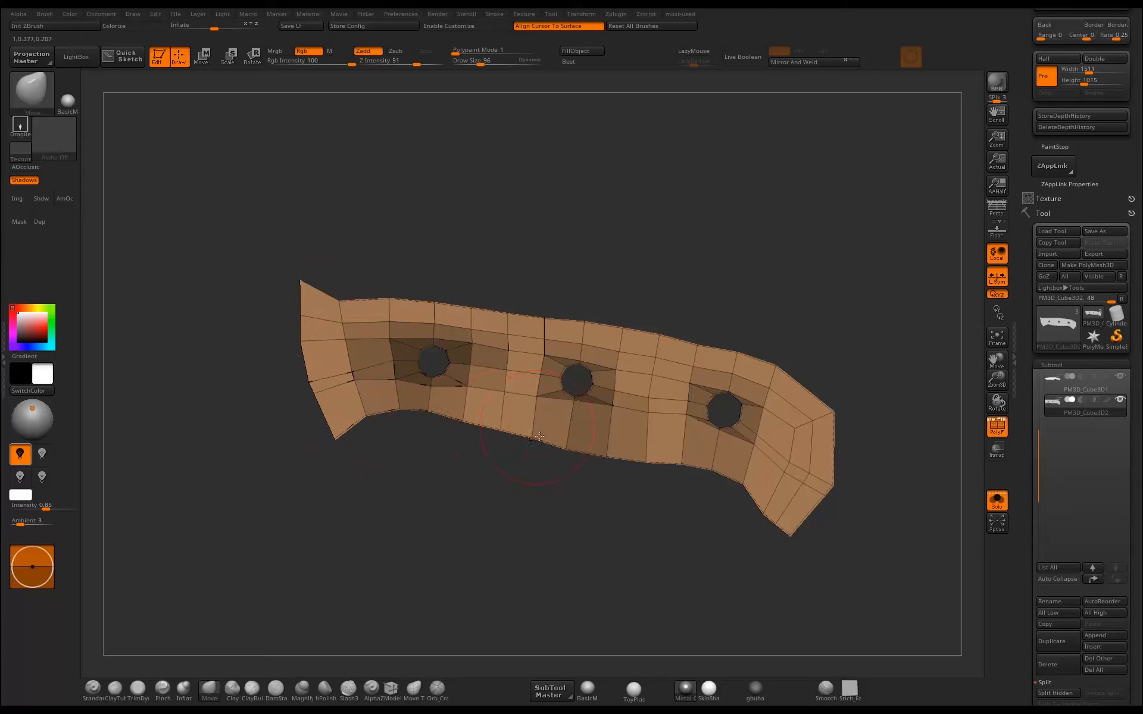
{"action": "mouse_move", "coordinate": [626, 448]}
{"action": "left_mouse_down"}
{"action": "mouse_move", "coordinate": [732, 476]}
{"action": "mouse_move", "coordinate": [785, 515]}
{"action": "left_mouse_up"}
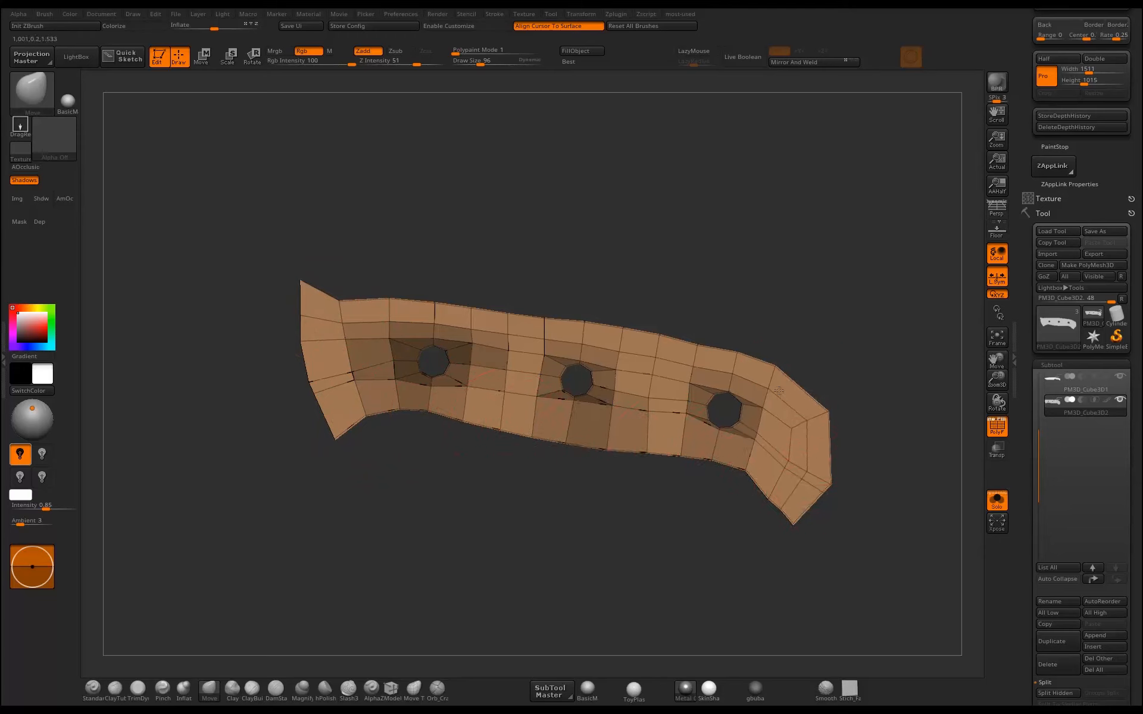
Turn off Solo mode and pull the front face's butt-end and blade-side edges inward from the knife outline.
{"action": "left_click", "coordinate": [1004, 509]}
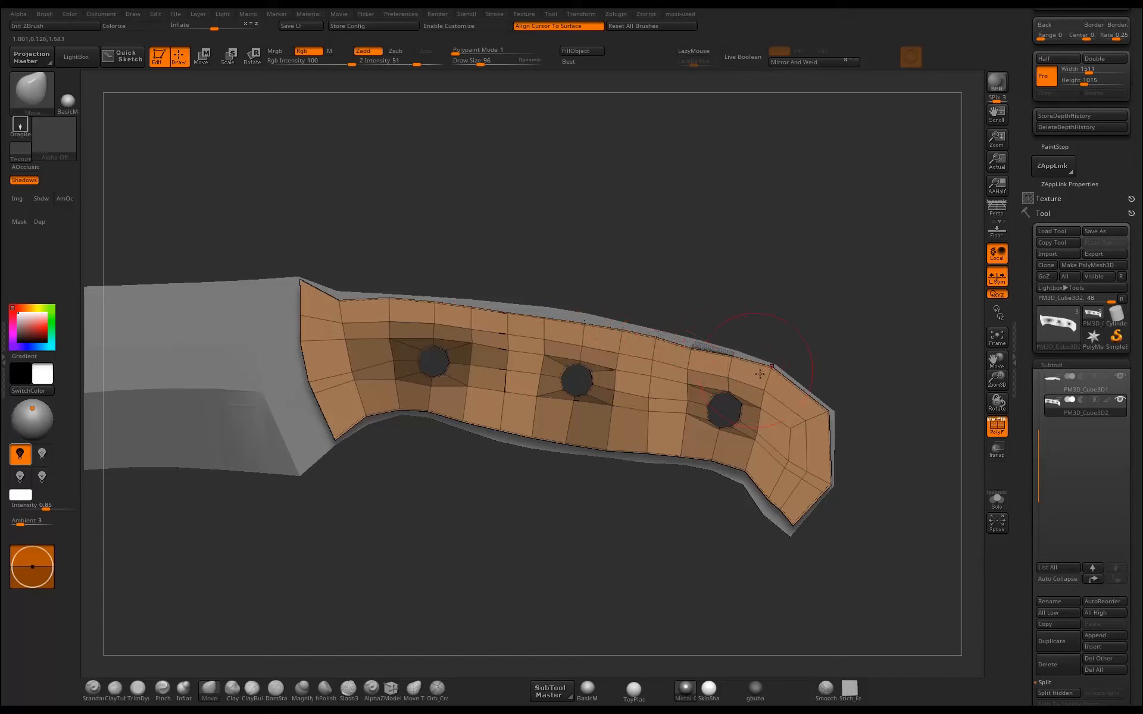
{"action": "left_click_drag", "start_coordinate": [782, 379], "coordinate": [817, 419]}
{"action": "left_click_drag", "start_coordinate": [826, 485], "coordinate": [819, 481]}
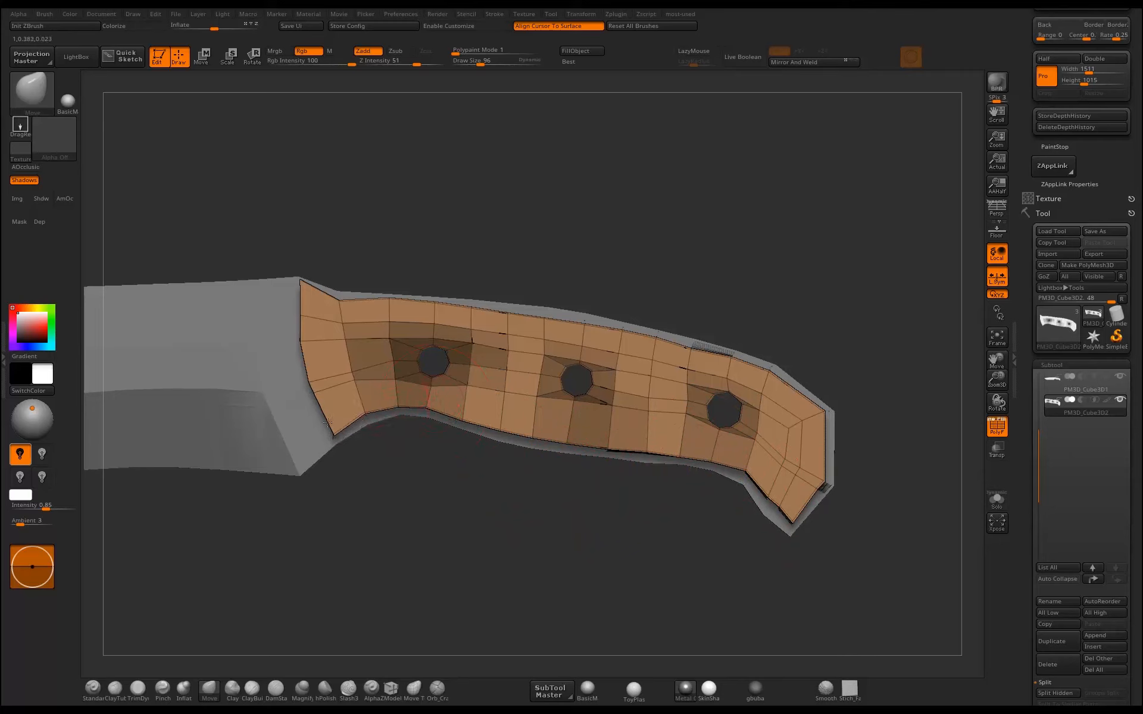
{"action": "left_click_drag", "start_coordinate": [308, 341], "coordinate": [330, 393]}
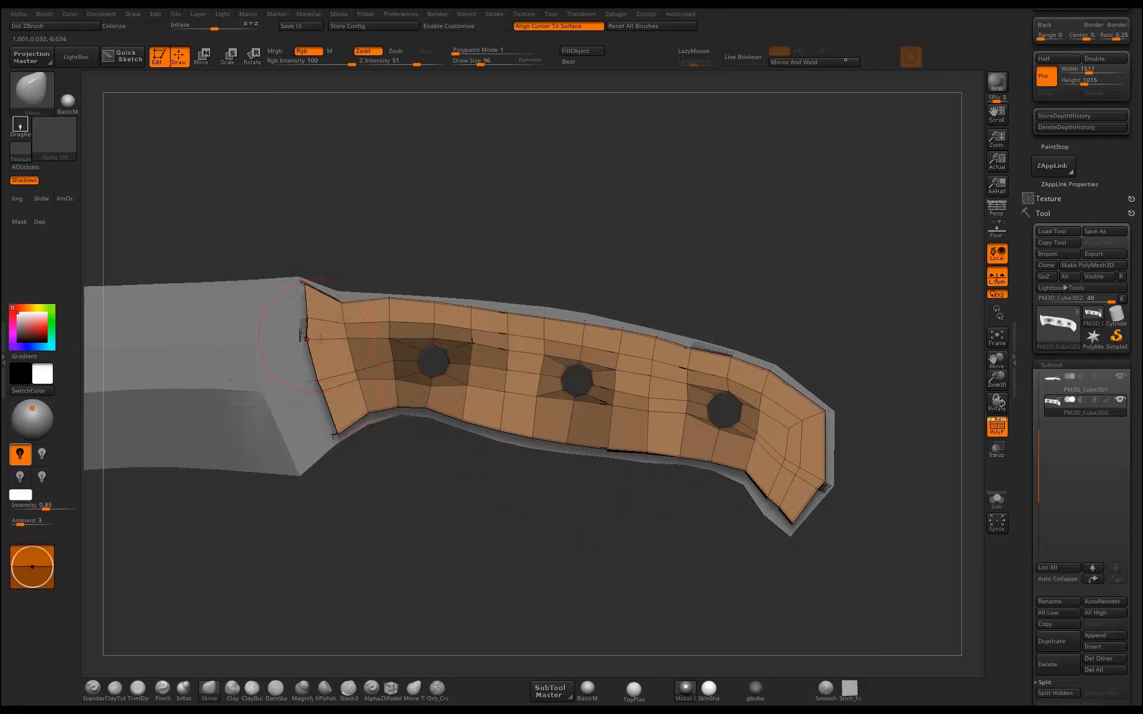
Clear the mask around the rivet holes and restore the scale's hidden side faces.
{"action": "left_click", "coordinate": [518, 559], "text": "ctrl+shift"}
{"action": "left_click_drag", "start_coordinate": [560, 544], "coordinate": [523, 572], "text": "alt"}
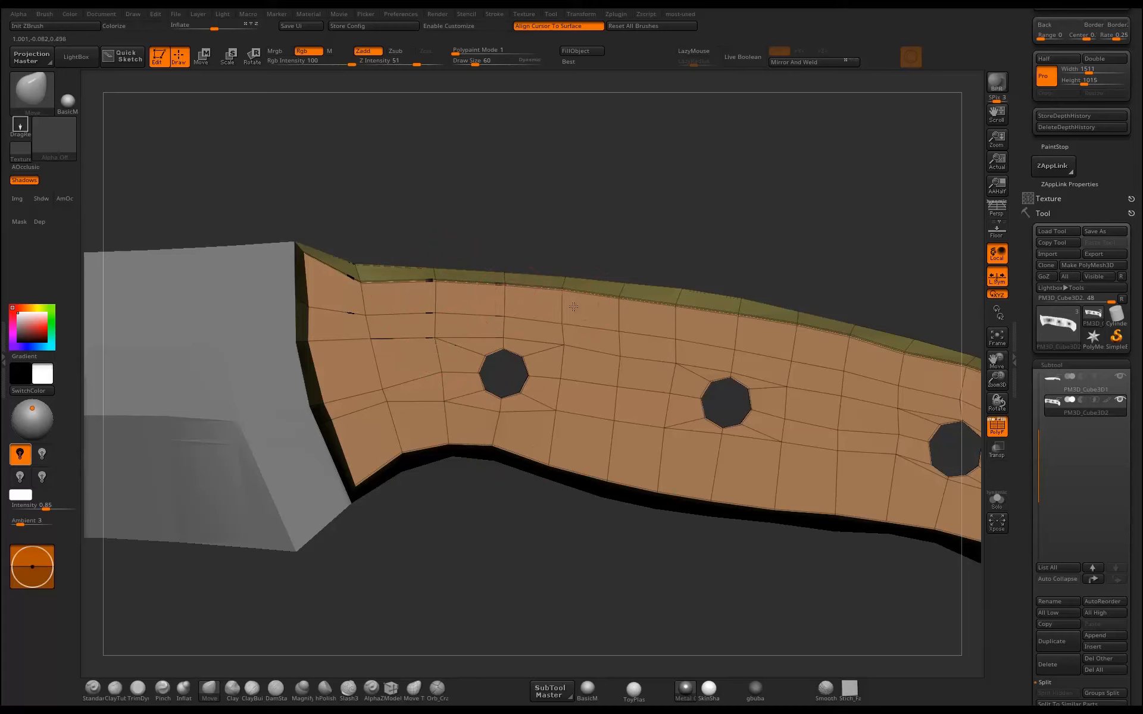
{"action": "left_click_drag", "start_coordinate": [797, 255], "coordinate": [715, 294], "text": "alt"}
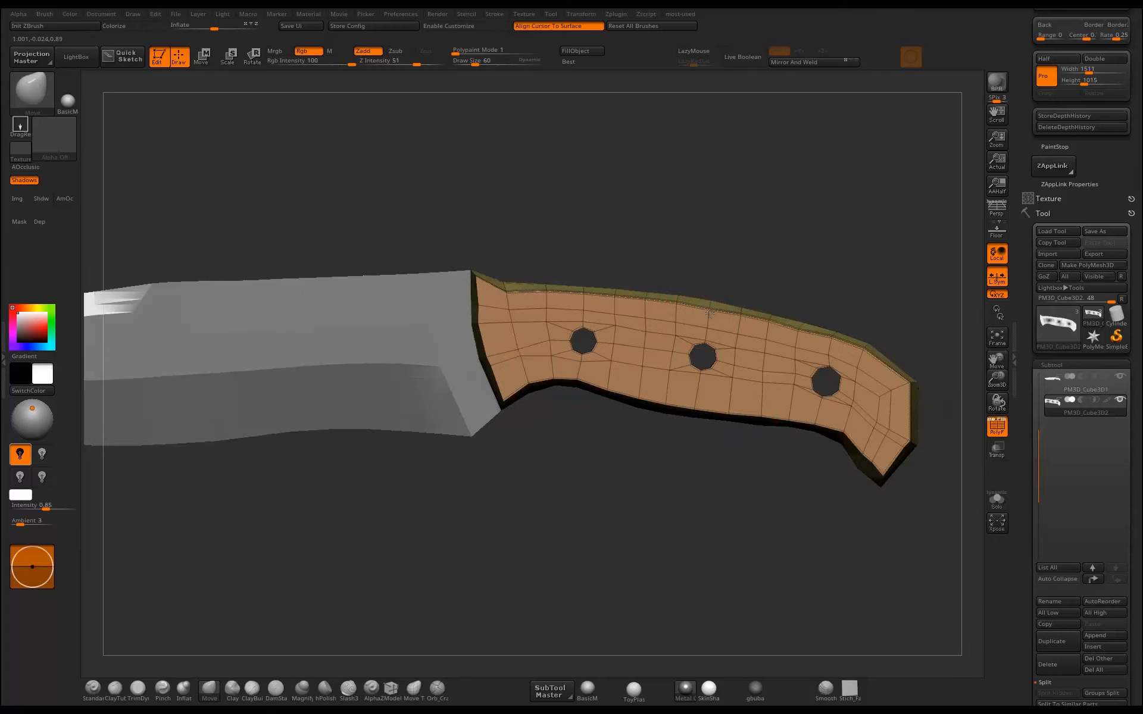
{"action": "left_click_drag", "start_coordinate": [874, 322], "coordinate": [750, 309], "text": "alt"}
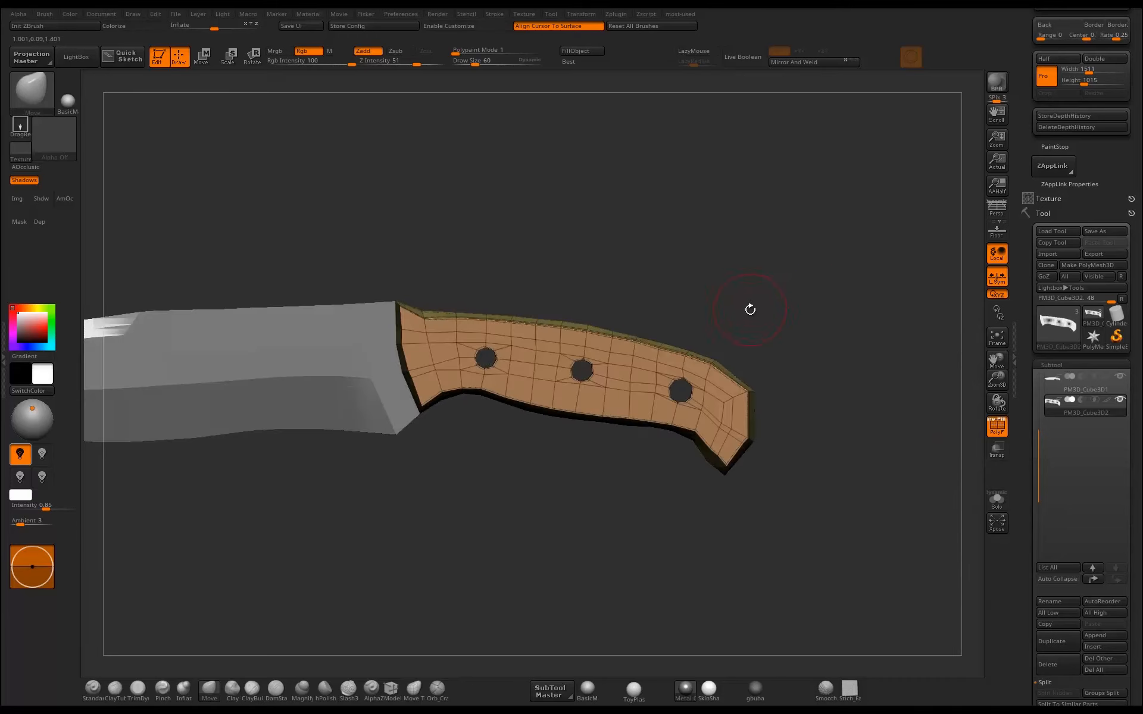
Activate Dynamic Subdiv on the handle scale and on the main knife mesh.
{"action": "key", "text": "d"}
{"action": "left_click", "coordinate": [527, 226]}
{"action": "left_click_drag", "start_coordinate": [589, 255], "coordinate": [728, 375]}
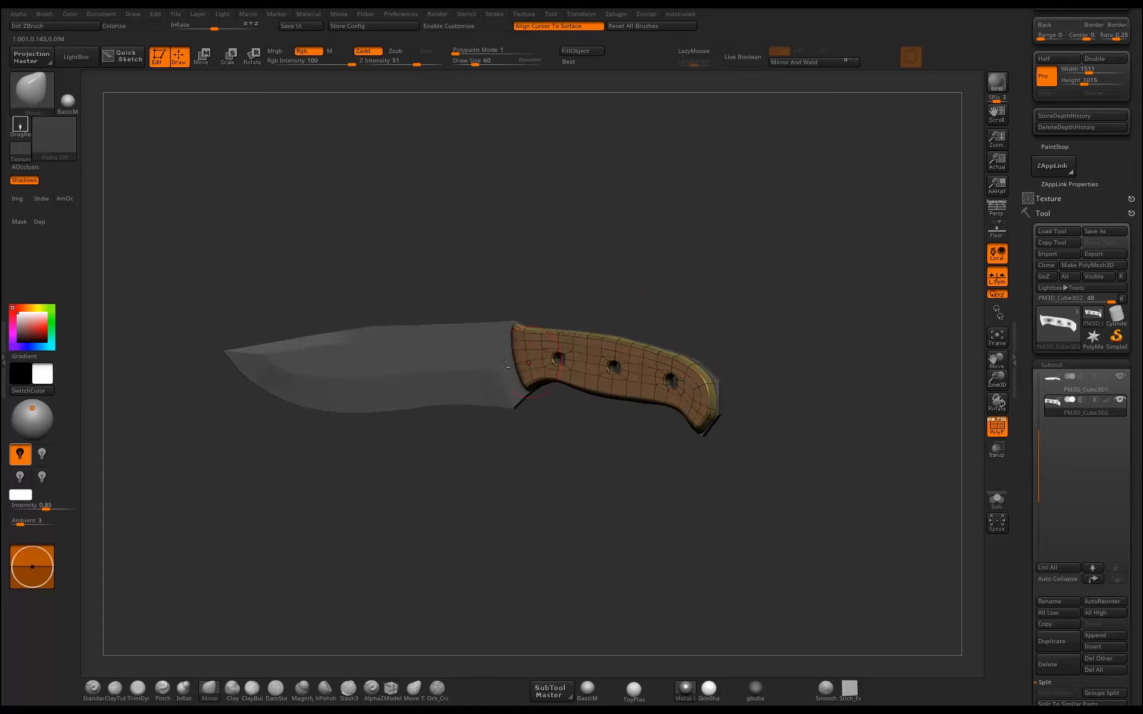
{"action": "left_click", "coordinate": [459, 373], "text": "alt"}
{"action": "key", "text": "d"}
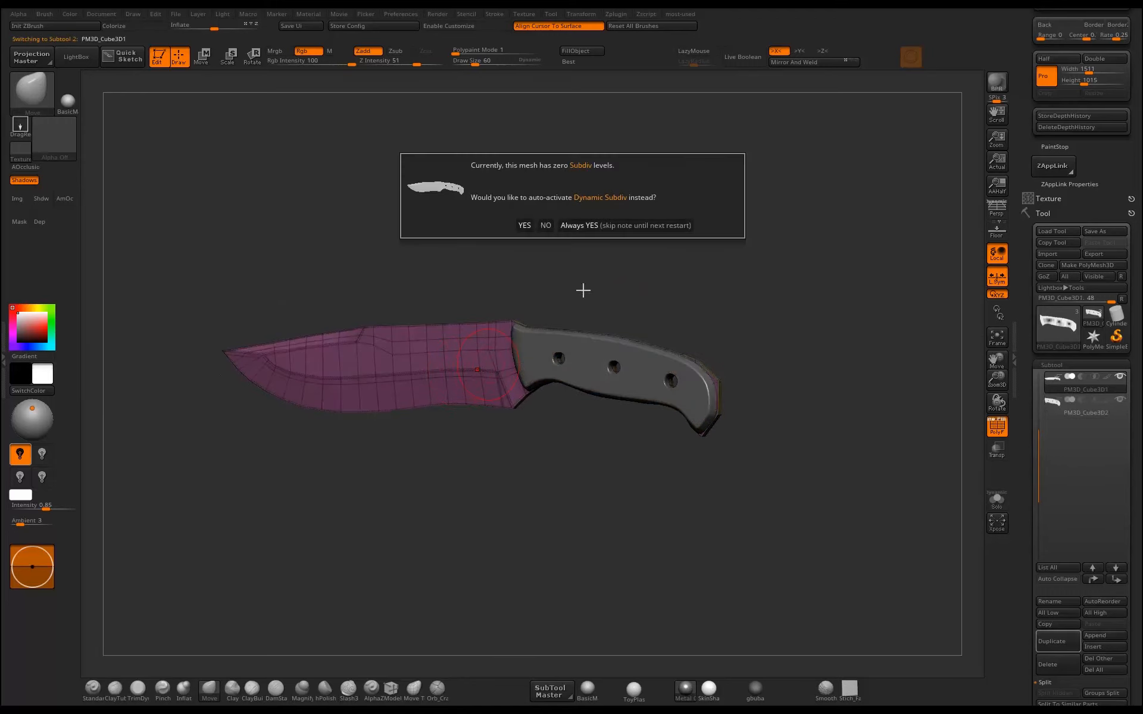
{"action": "left_click", "coordinate": [525, 226]}
Examine the smoothed knife with PolyFrame off, and the handle's butt-end edge with PolyFrame on.
{"action": "left_click_drag", "start_coordinate": [735, 281], "coordinate": [859, 323]}
{"action": "left_click", "coordinate": [997, 426]}
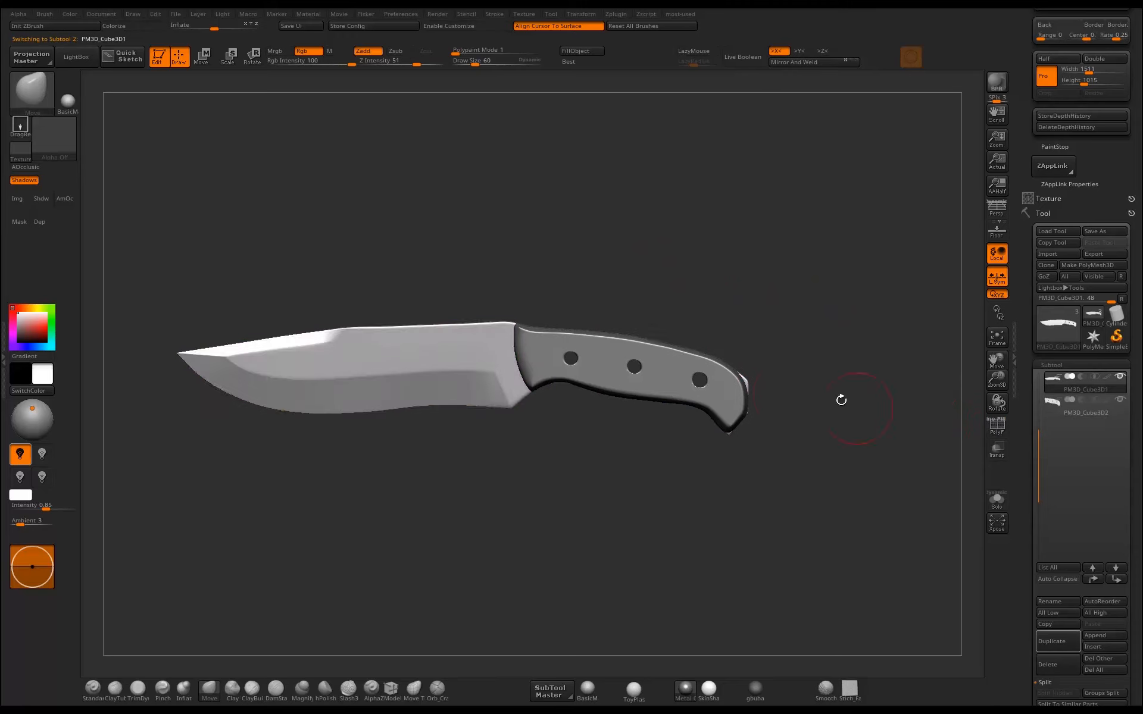
{"action": "left_click_drag", "start_coordinate": [841, 400], "coordinate": [881, 452], "text": "alt"}
{"action": "left_click_drag", "start_coordinate": [902, 319], "coordinate": [841, 349]}
{"action": "left_click_drag", "start_coordinate": [828, 406], "coordinate": [719, 377], "text": "alt"}
{"action": "left_click", "coordinate": [996, 425]}
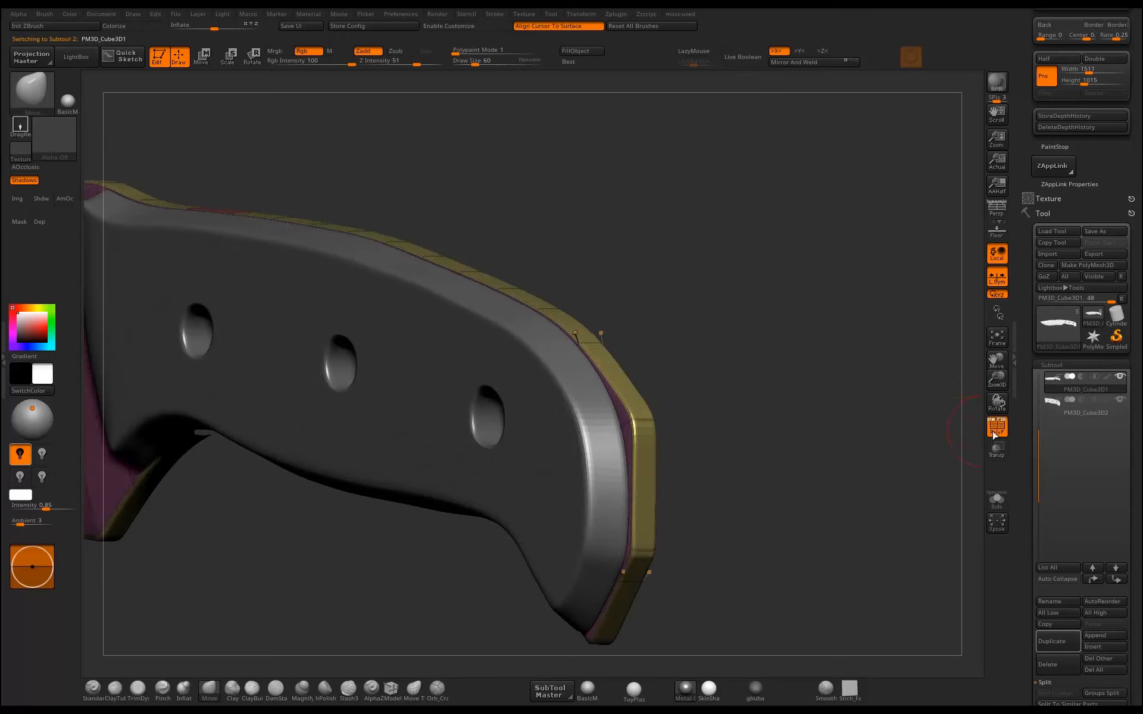
{"action": "left_click_drag", "start_coordinate": [702, 398], "coordinate": [768, 393], "text": "alt"}
{"action": "left_click_drag", "start_coordinate": [910, 412], "coordinate": [801, 399], "text": "alt"}
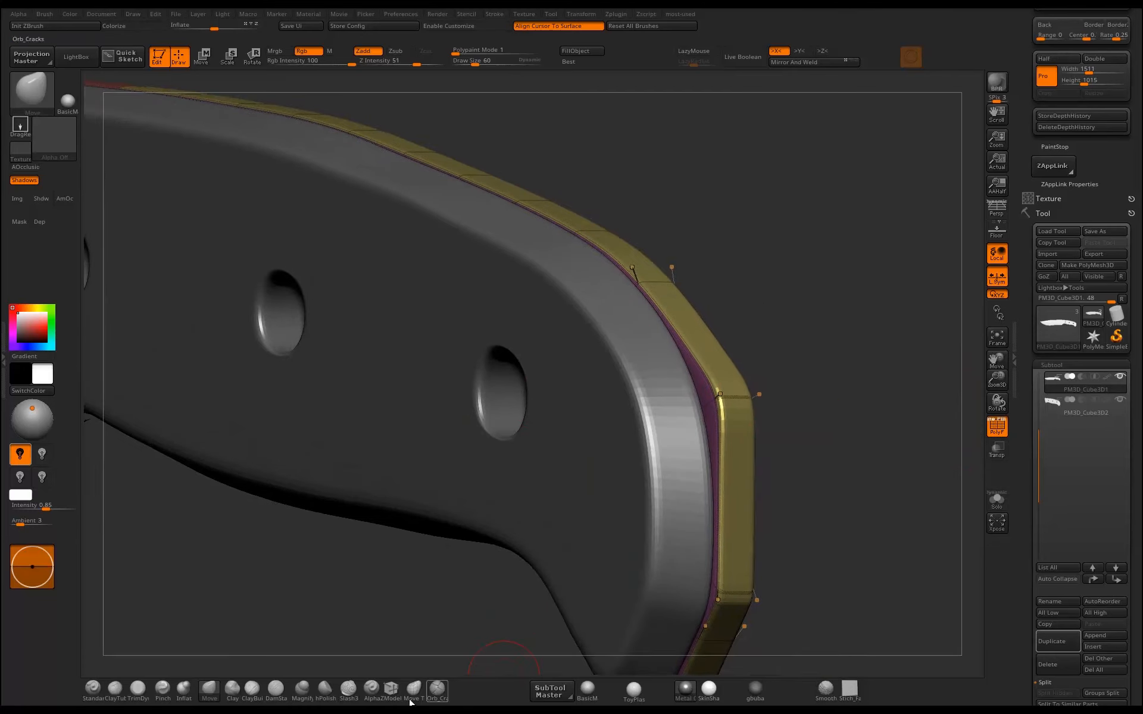
Uncrease the two edges across the knife's butt end, at its upper corner and lower tip, using the ZModeler Crease action on single edges.
{"action": "left_click", "coordinate": [391, 694]}
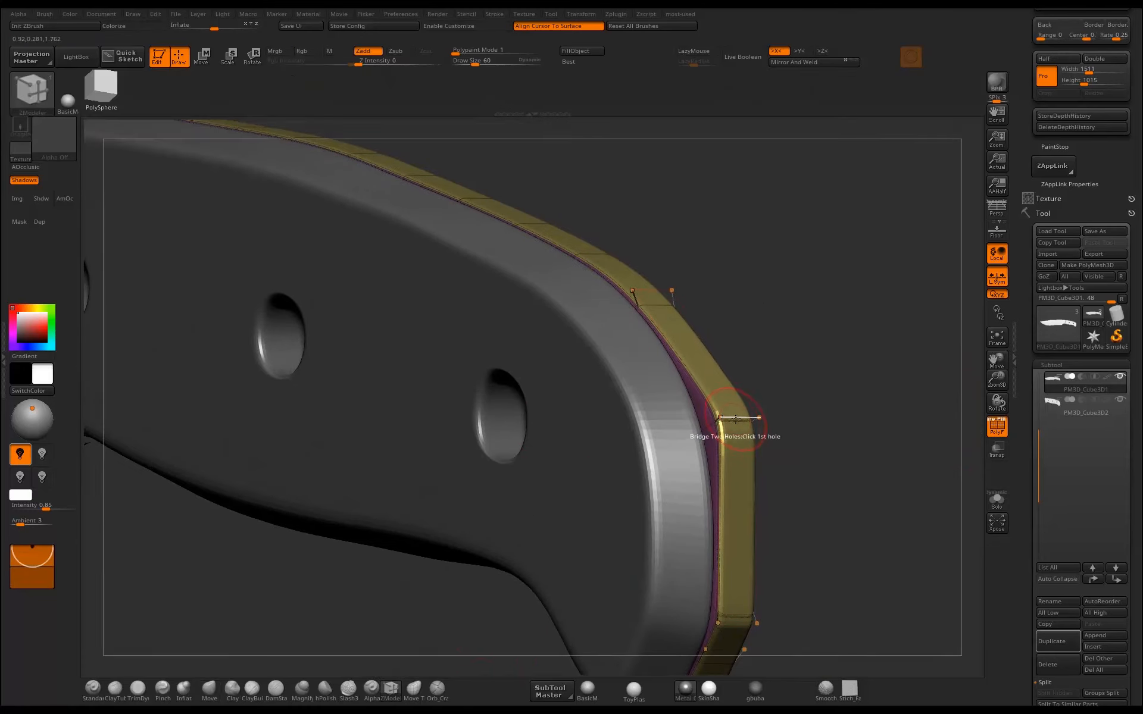
{"action": "key", "text": "space"}
{"action": "left_click", "coordinate": [645, 474]}
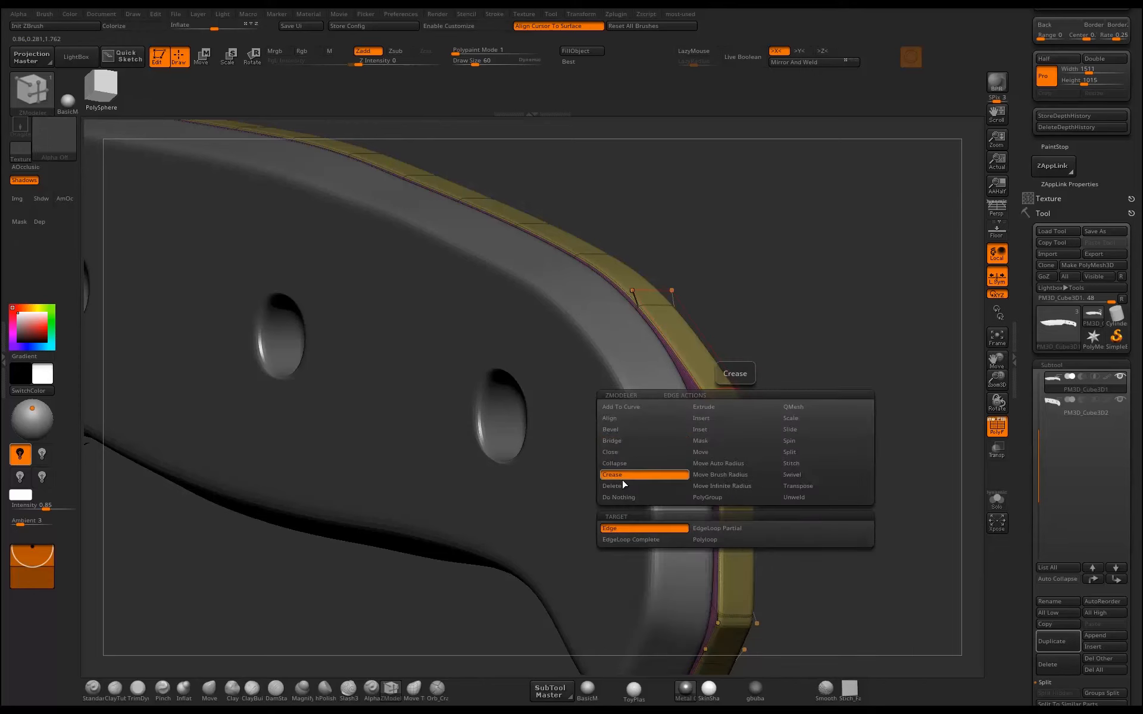
{"action": "key", "text": "space"}
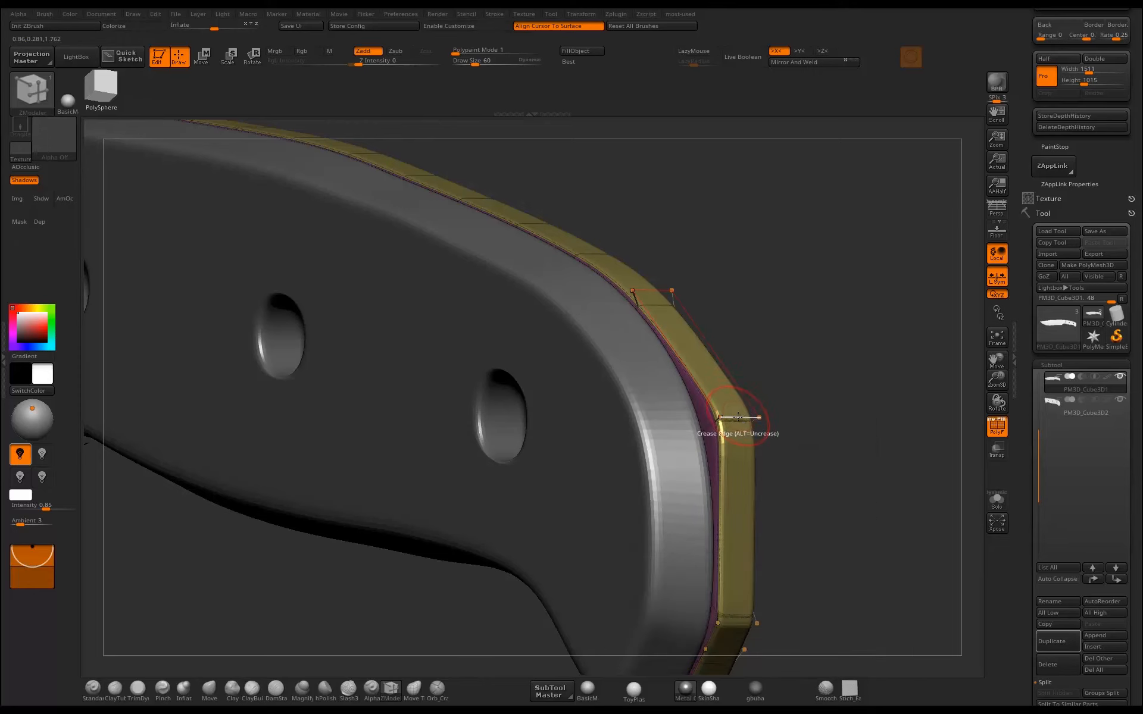
{"action": "left_click", "coordinate": [738, 416], "text": "alt"}
{"action": "left_click_drag", "start_coordinate": [839, 431], "coordinate": [844, 271], "text": "alt"}
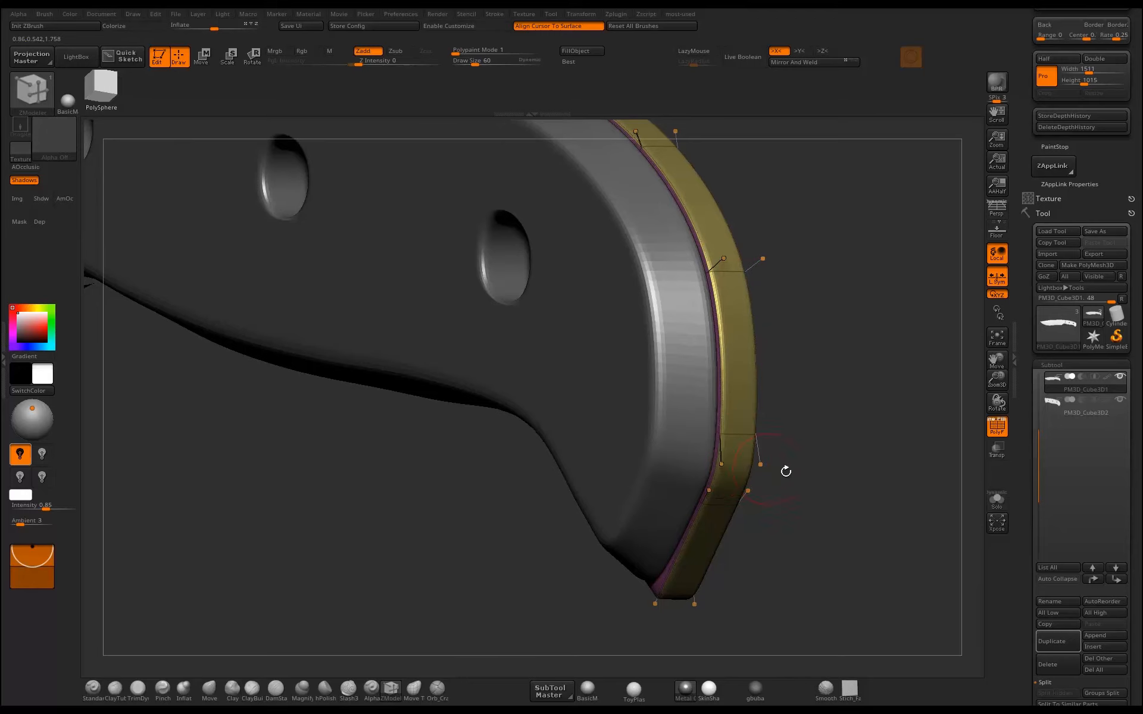
{"action": "left_click_drag", "start_coordinate": [786, 467], "coordinate": [662, 559]}
{"action": "left_click", "coordinate": [667, 597], "text": "alt"}
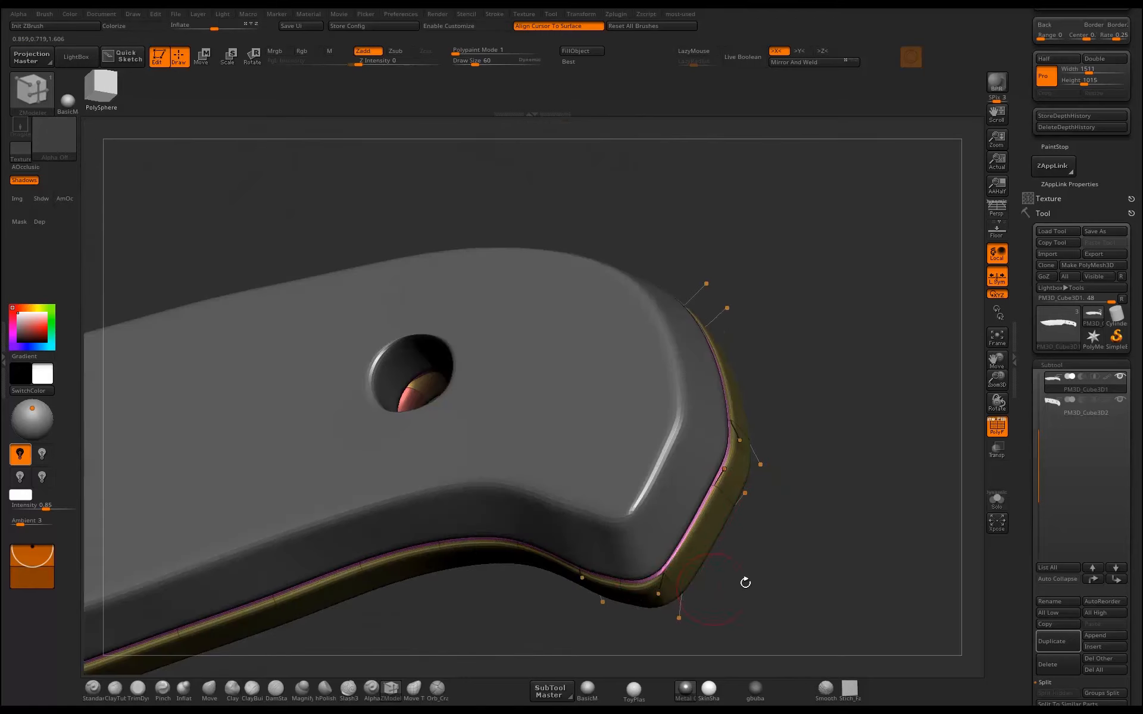
Turn off PolyFrame and fill the handle scale with BasicMaterial in material-only mode.
{"action": "left_click_drag", "start_coordinate": [744, 584], "coordinate": [802, 454], "text": "alt"}
{"action": "left_click_drag", "start_coordinate": [750, 420], "coordinate": [700, 386], "text": "alt"}
{"action": "left_click_drag", "start_coordinate": [702, 393], "coordinate": [727, 411]}
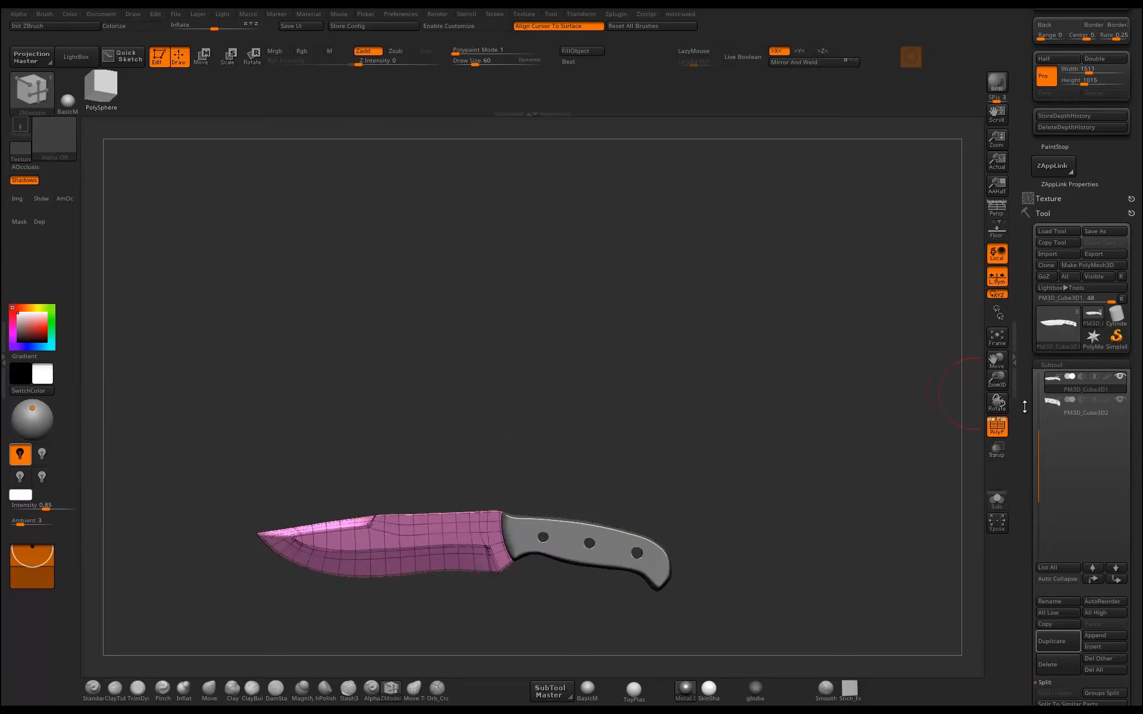
{"action": "left_click", "coordinate": [987, 433]}
{"action": "mouse_move", "coordinate": [773, 468]}
{"action": "left_mouse_down", "text": "alt"}
{"action": "mouse_move", "coordinate": [826, 409]}
{"action": "mouse_move", "coordinate": [787, 470]}
{"action": "left_mouse_up", "text": "alt"}
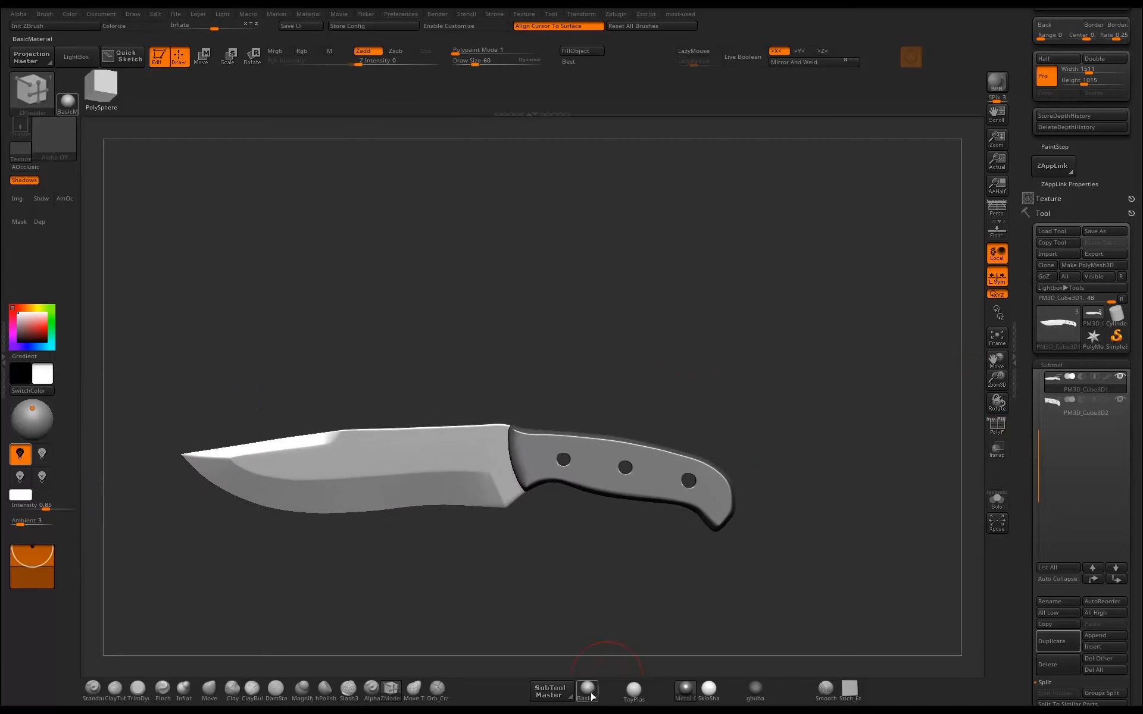
{"action": "left_click", "coordinate": [593, 690]}
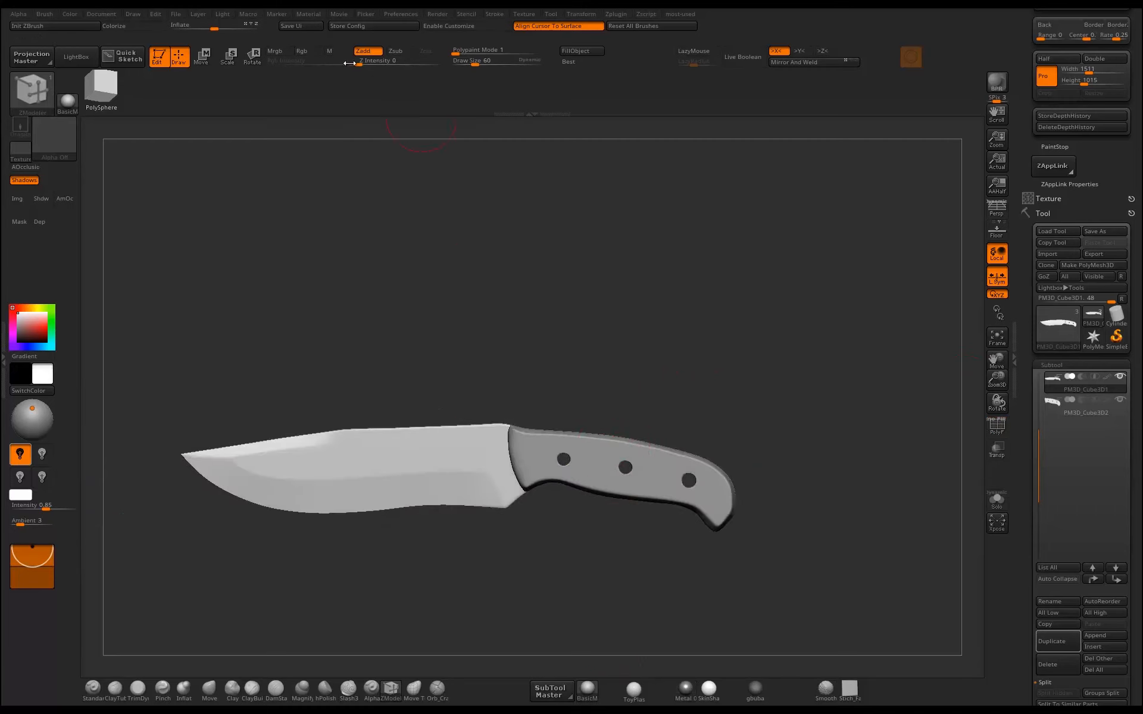
{"action": "left_click", "coordinate": [330, 53]}
{"action": "left_click_drag", "start_coordinate": [564, 304], "coordinate": [568, 315]}
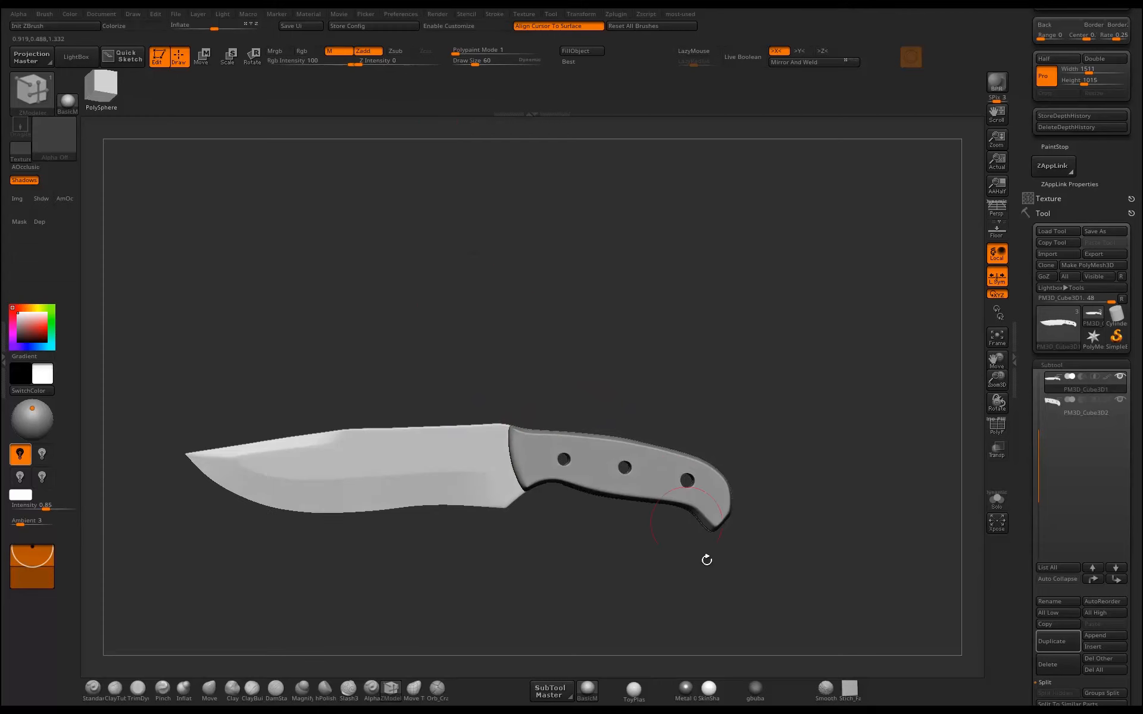
{"action": "left_click", "coordinate": [600, 467], "text": "alt"}
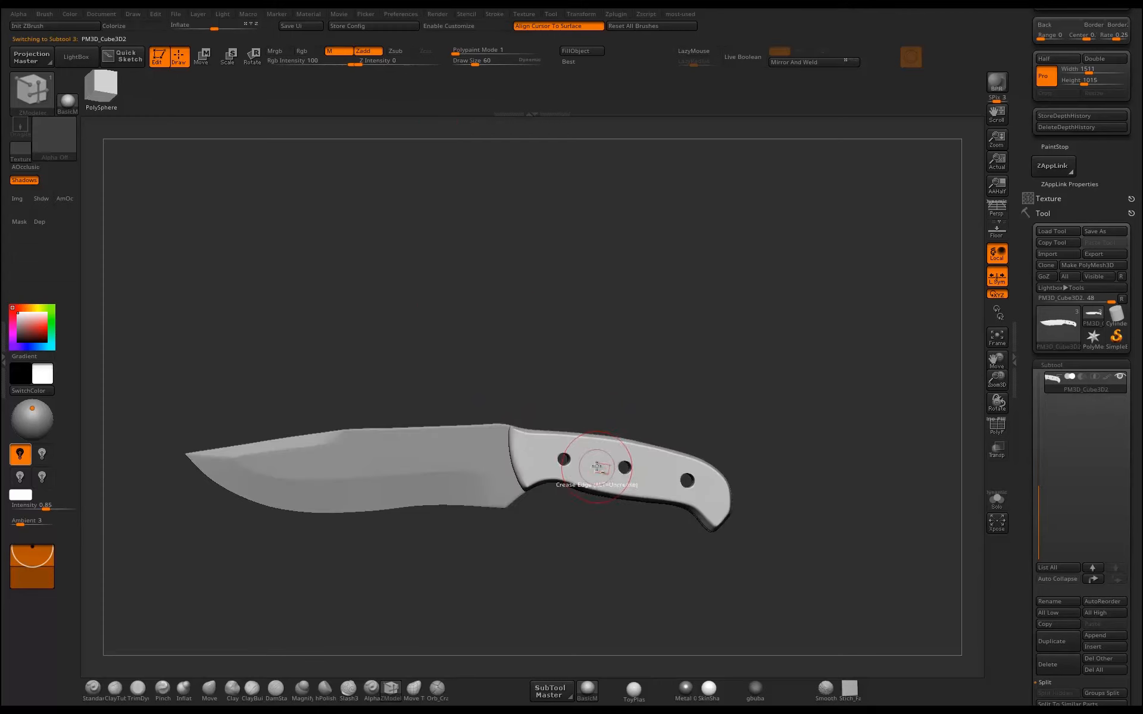
{"action": "left_click", "coordinate": [582, 52]}
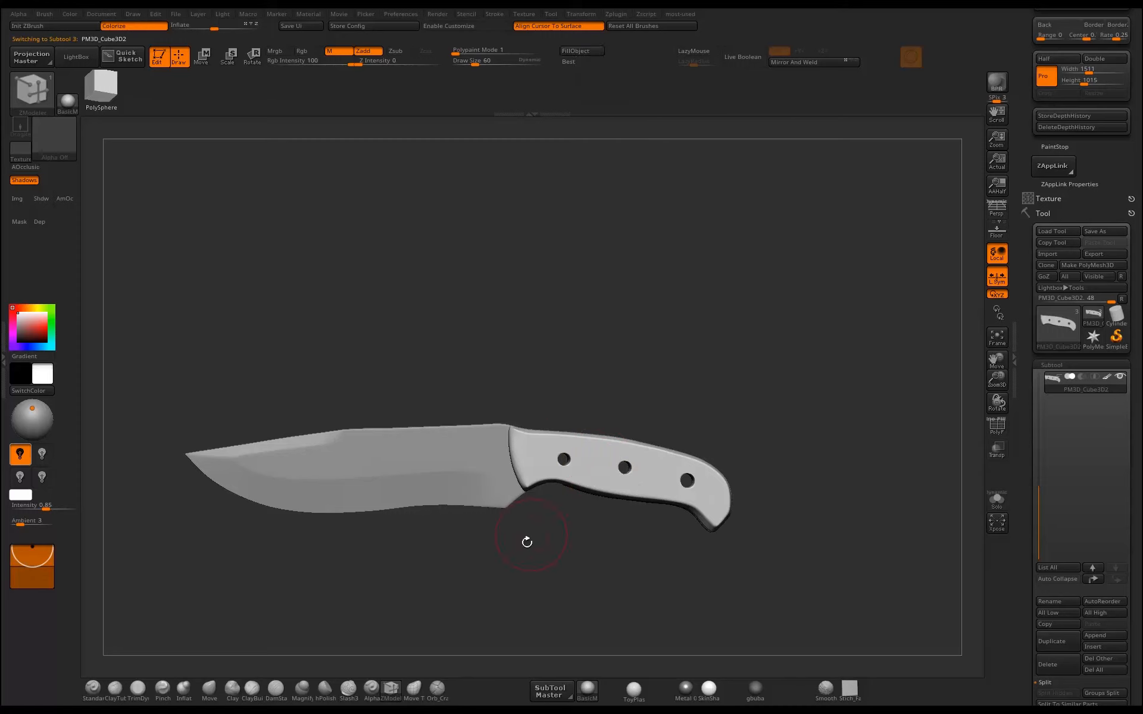
Fill the main knife mesh with the metal material.
{"action": "left_click", "coordinate": [479, 489], "text": "alt"}
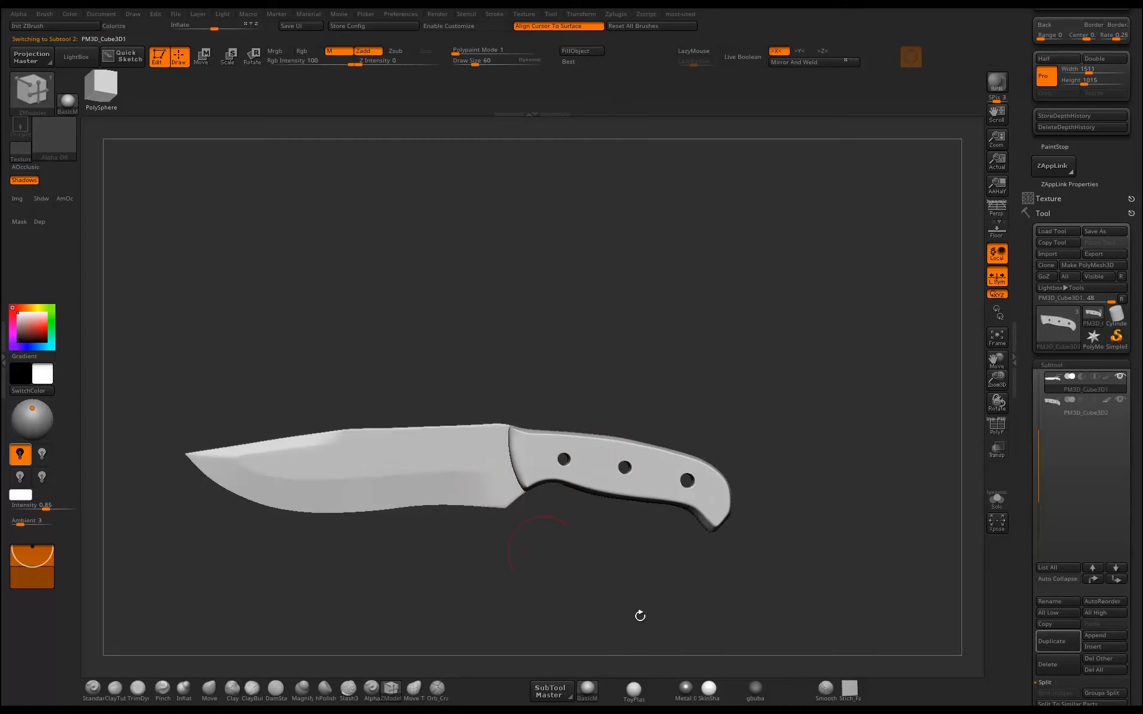
{"action": "left_click", "coordinate": [681, 692]}
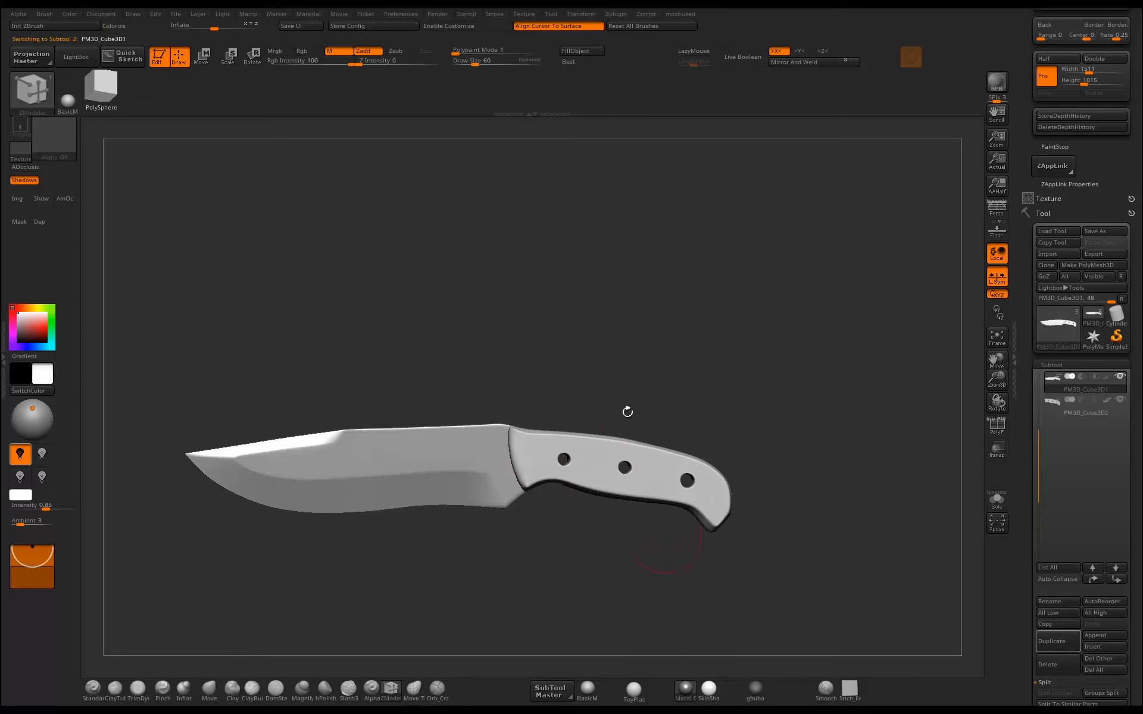
{"action": "left_click", "coordinate": [578, 52]}
Fill the handle scale with a saturated orange in Rgb-only mode.
{"action": "left_click", "coordinate": [313, 53]}
{"action": "mouse_move", "coordinate": [754, 372]}
{"action": "left_mouse_down", "text": "alt"}
{"action": "mouse_move", "coordinate": [713, 329]}
{"action": "mouse_move", "coordinate": [717, 416]}
{"action": "left_mouse_up", "text": "alt"}
{"action": "left_click", "coordinate": [706, 479], "text": "alt"}
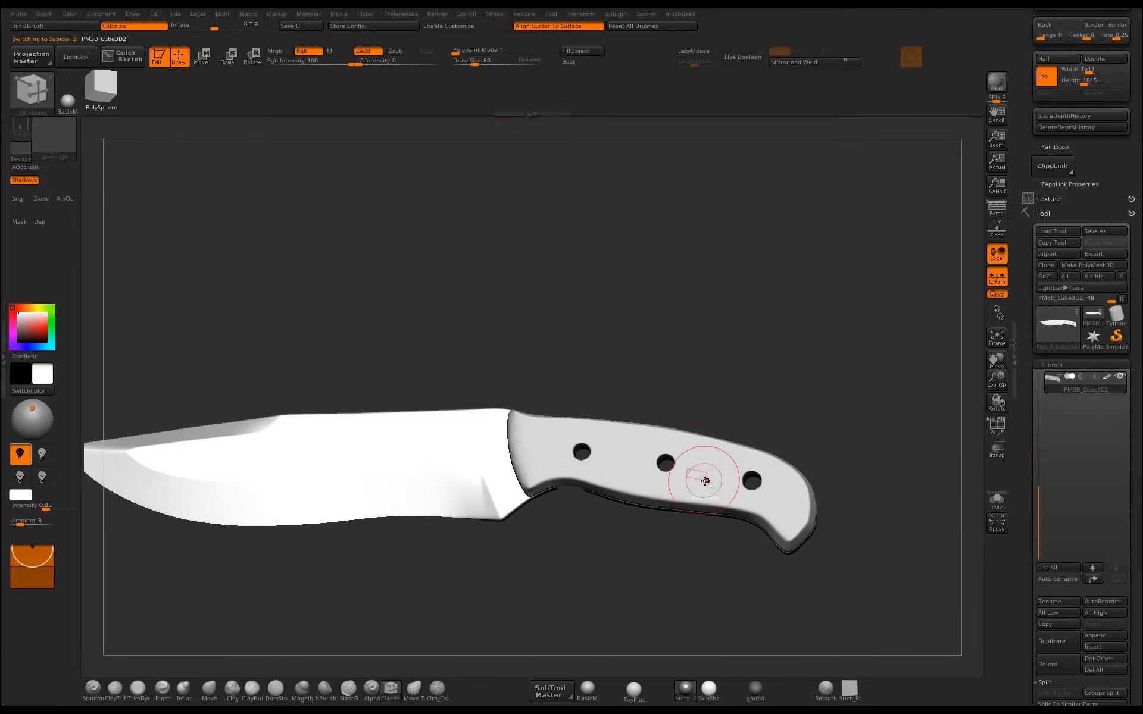
{"action": "left_click", "coordinate": [23, 307]}
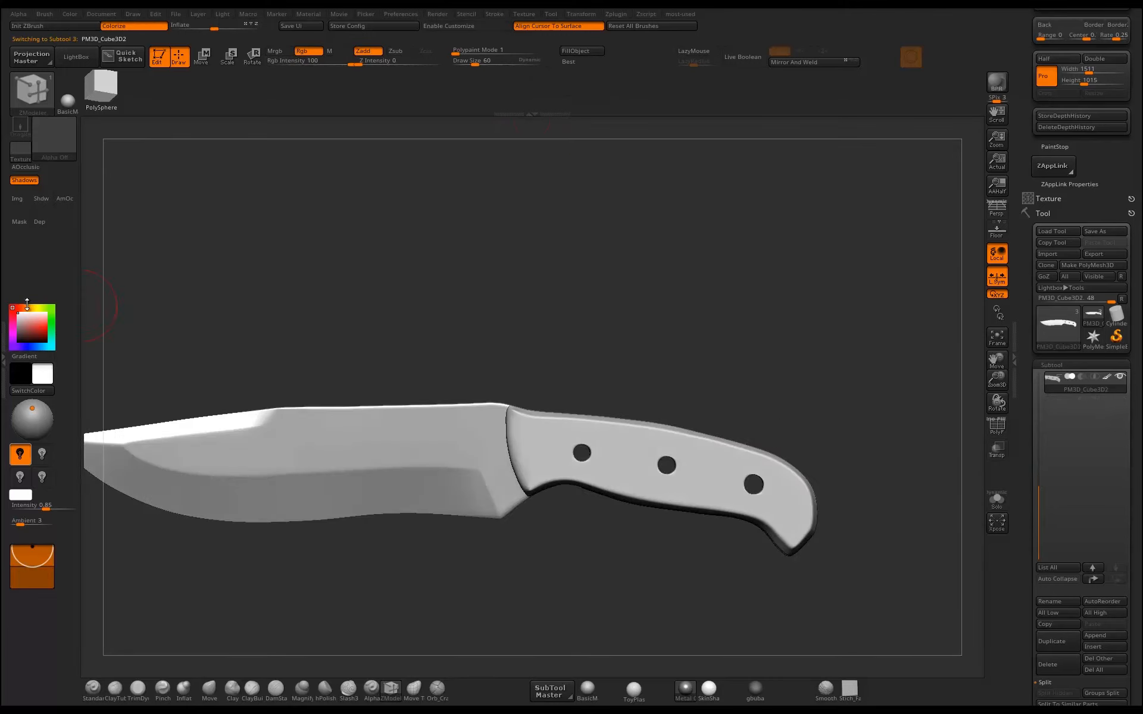
{"action": "left_click", "coordinate": [46, 327]}
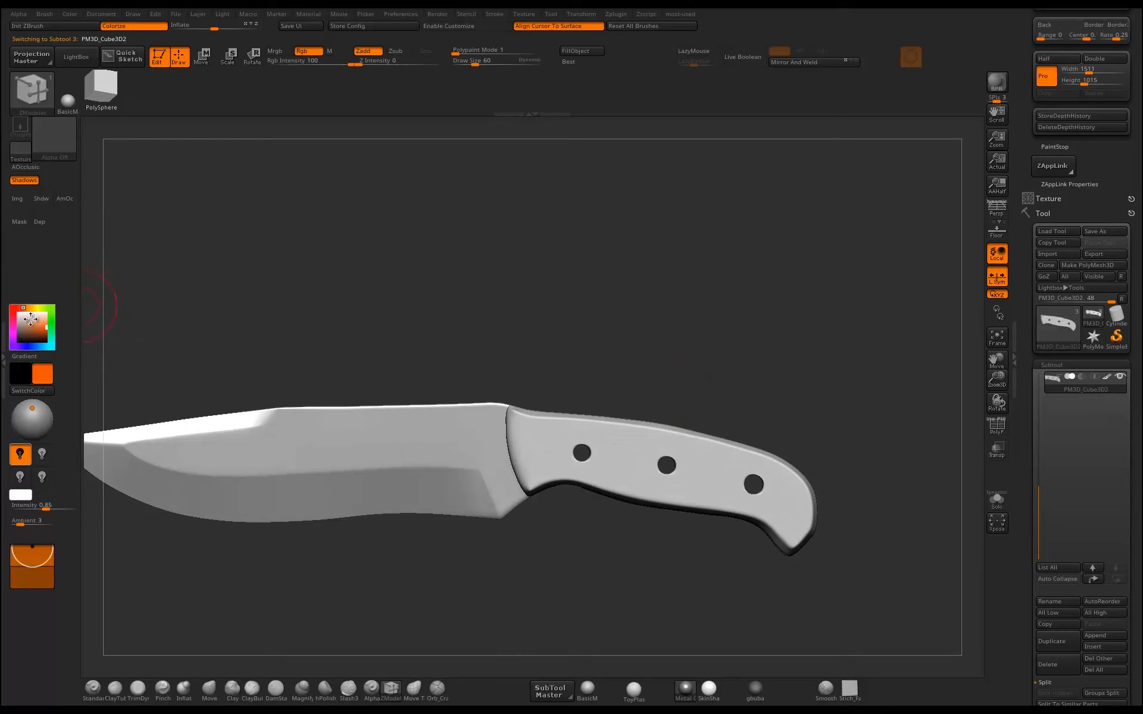
{"action": "left_click", "coordinate": [575, 50]}
{"action": "left_click_drag", "start_coordinate": [726, 237], "coordinate": [708, 316], "text": "alt"}
{"action": "left_click_drag", "start_coordinate": [760, 342], "coordinate": [698, 283], "text": "alt"}
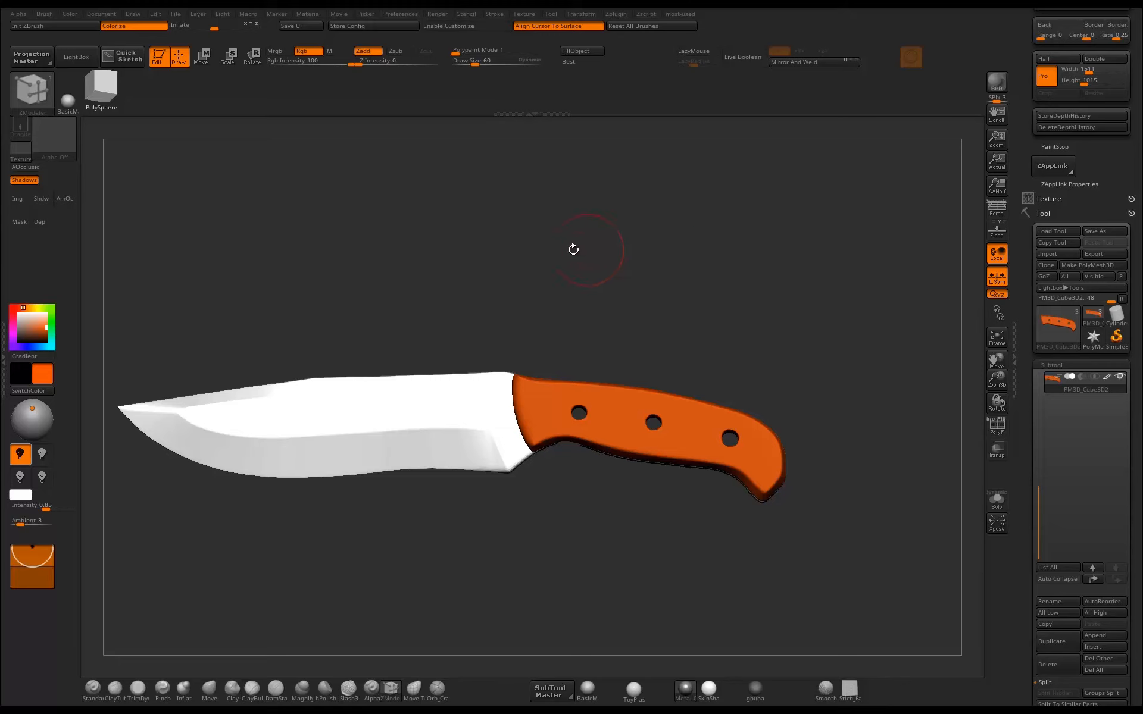
{"action": "left_click_drag", "start_coordinate": [571, 248], "coordinate": [543, 267]}
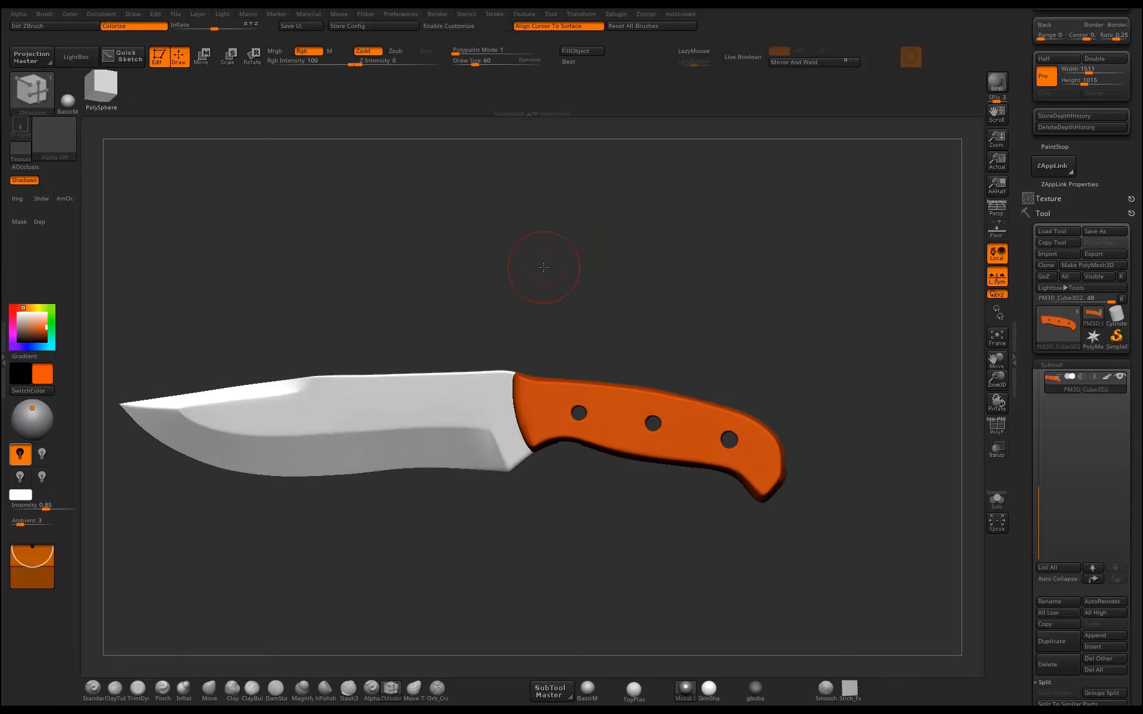